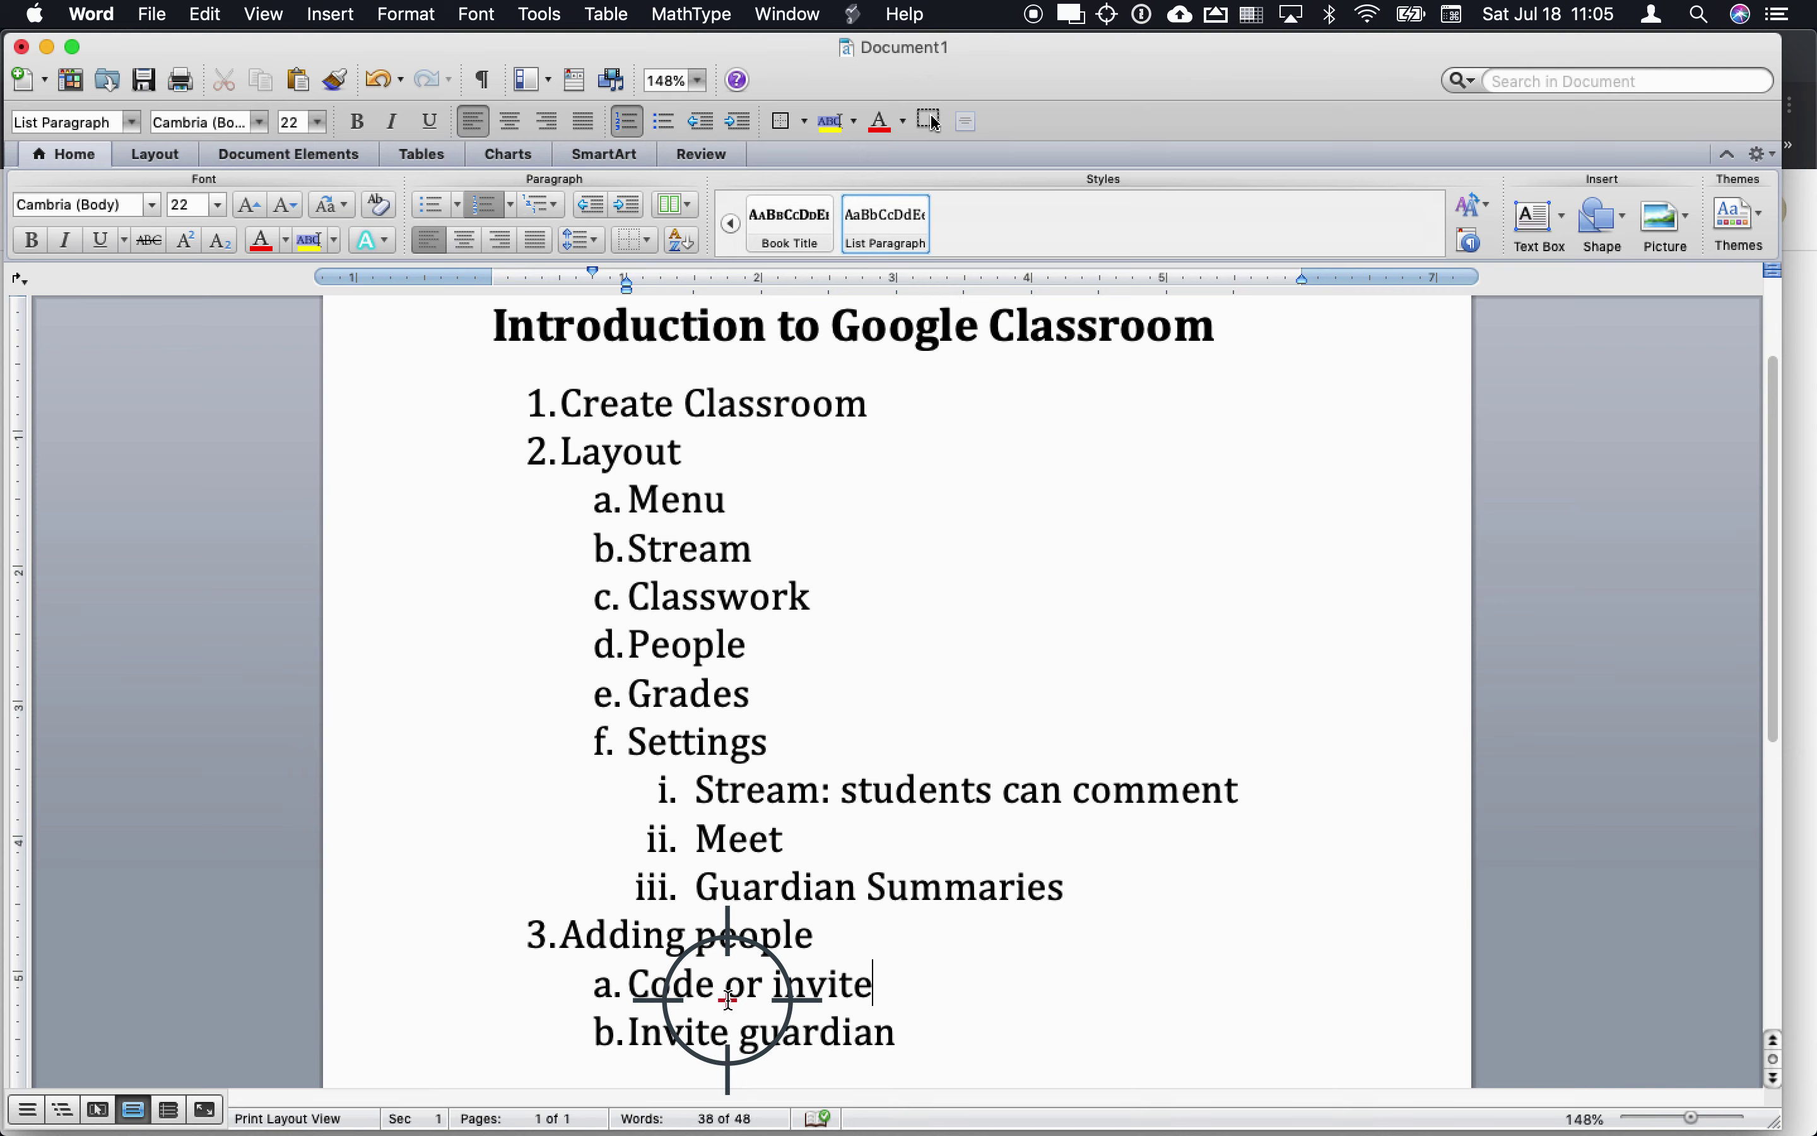
# Step: Switch from the Word outline to Chrome's empty Google Classroom classes page
pyautogui.press('super+Tab')
pyautogui.press('super+Tab')
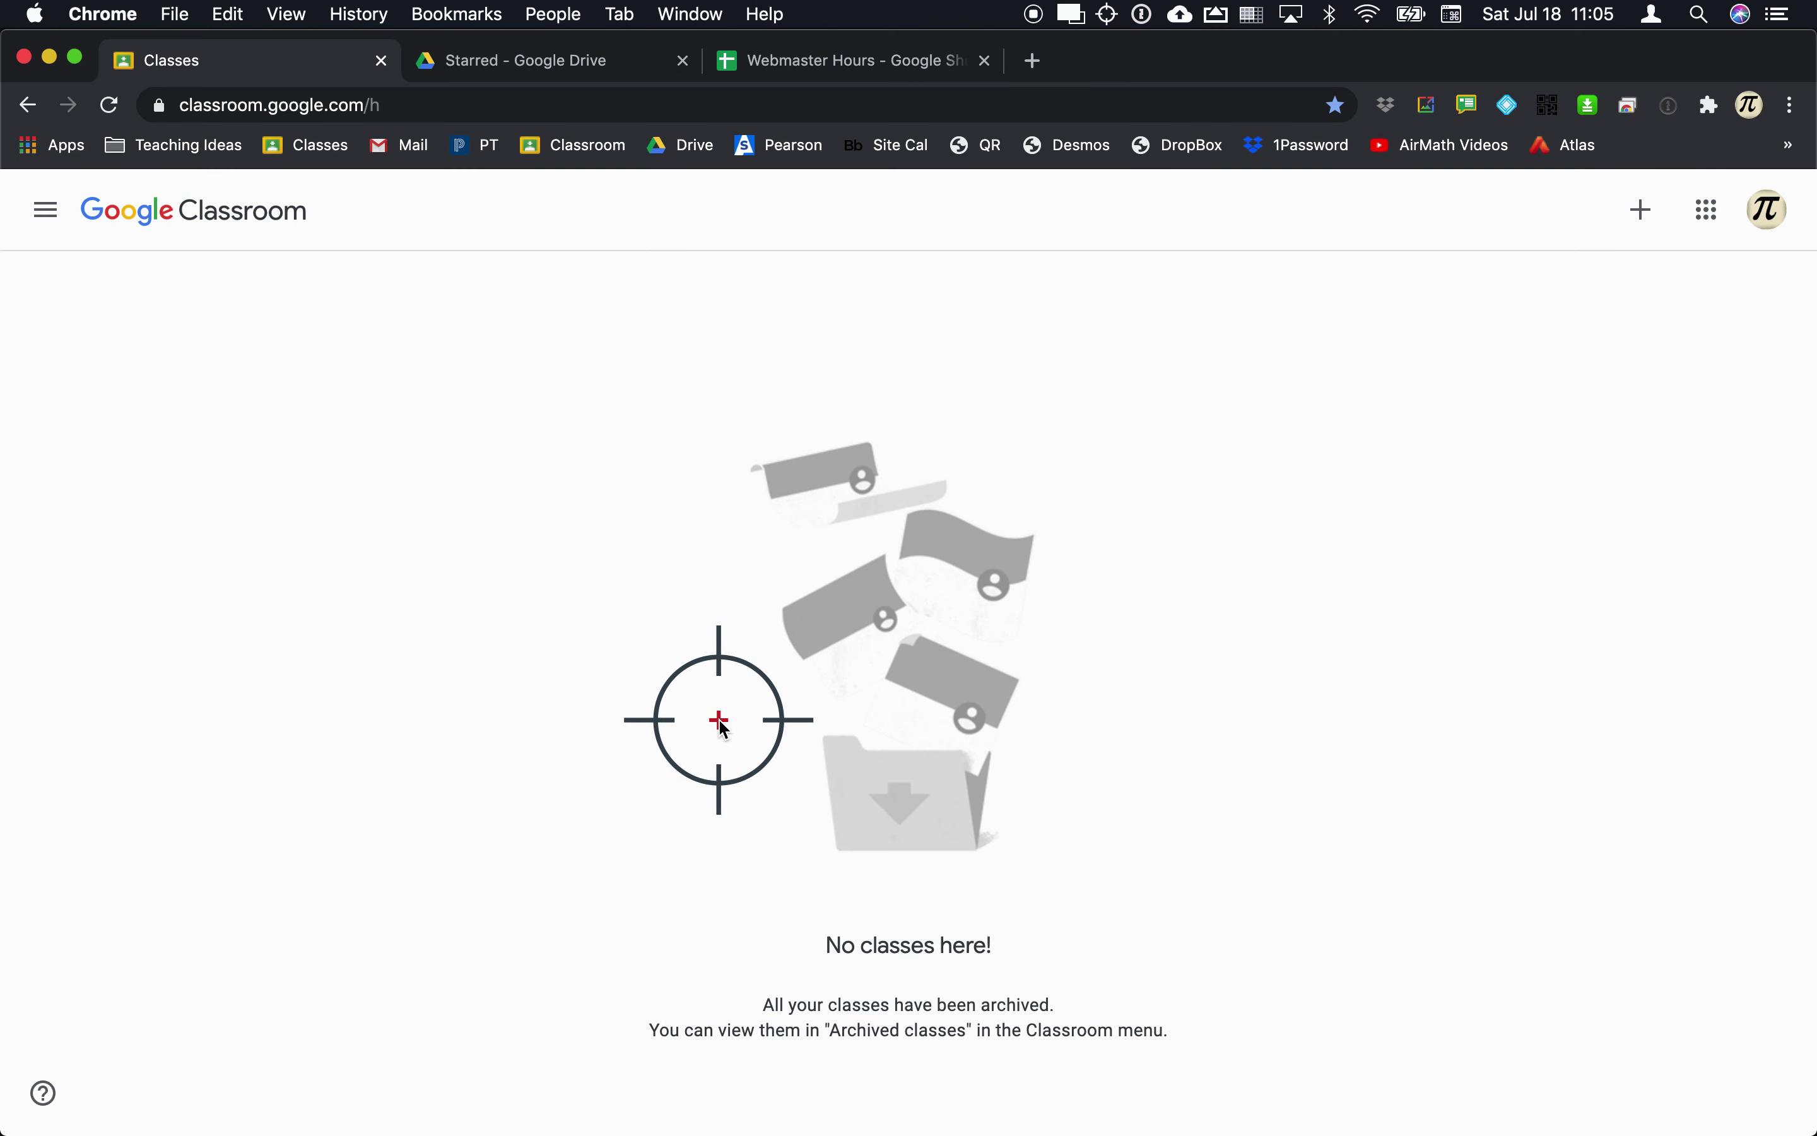
pyautogui.click(464, 103)
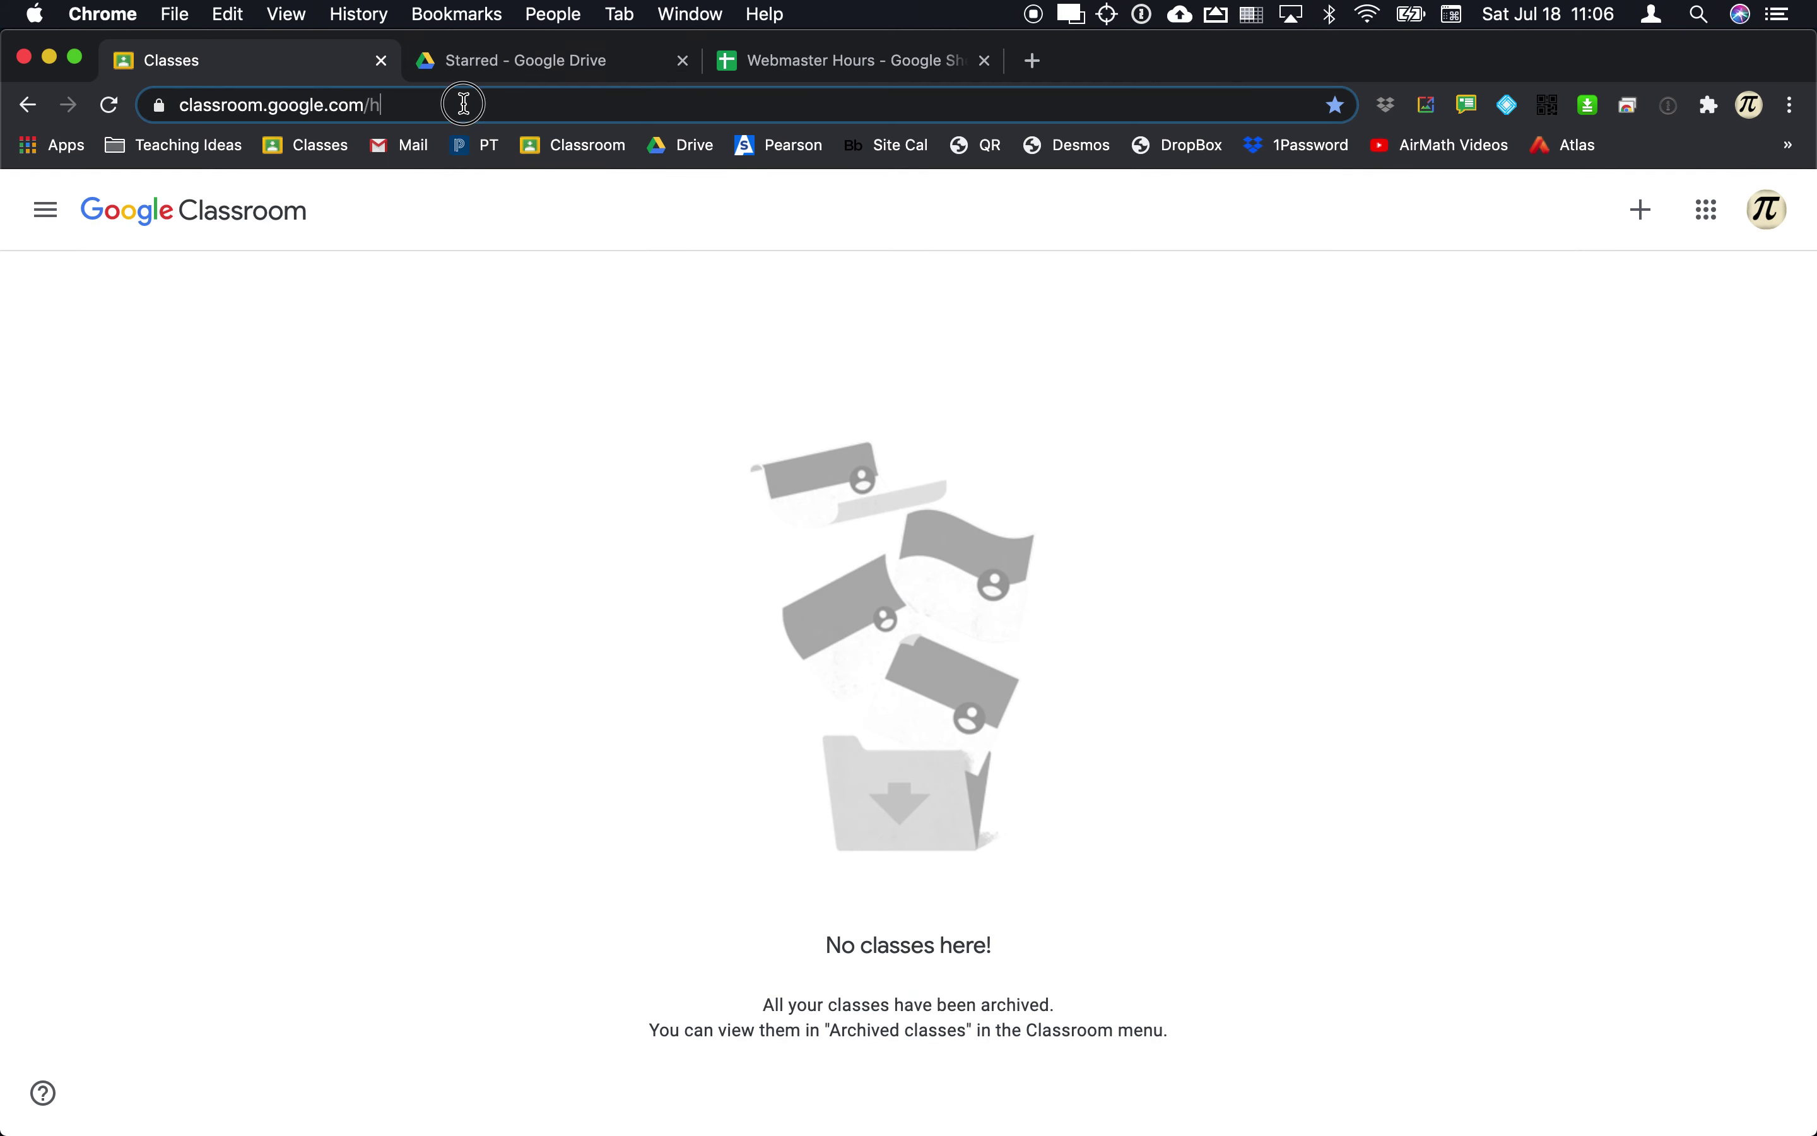
pyautogui.write('google.com')
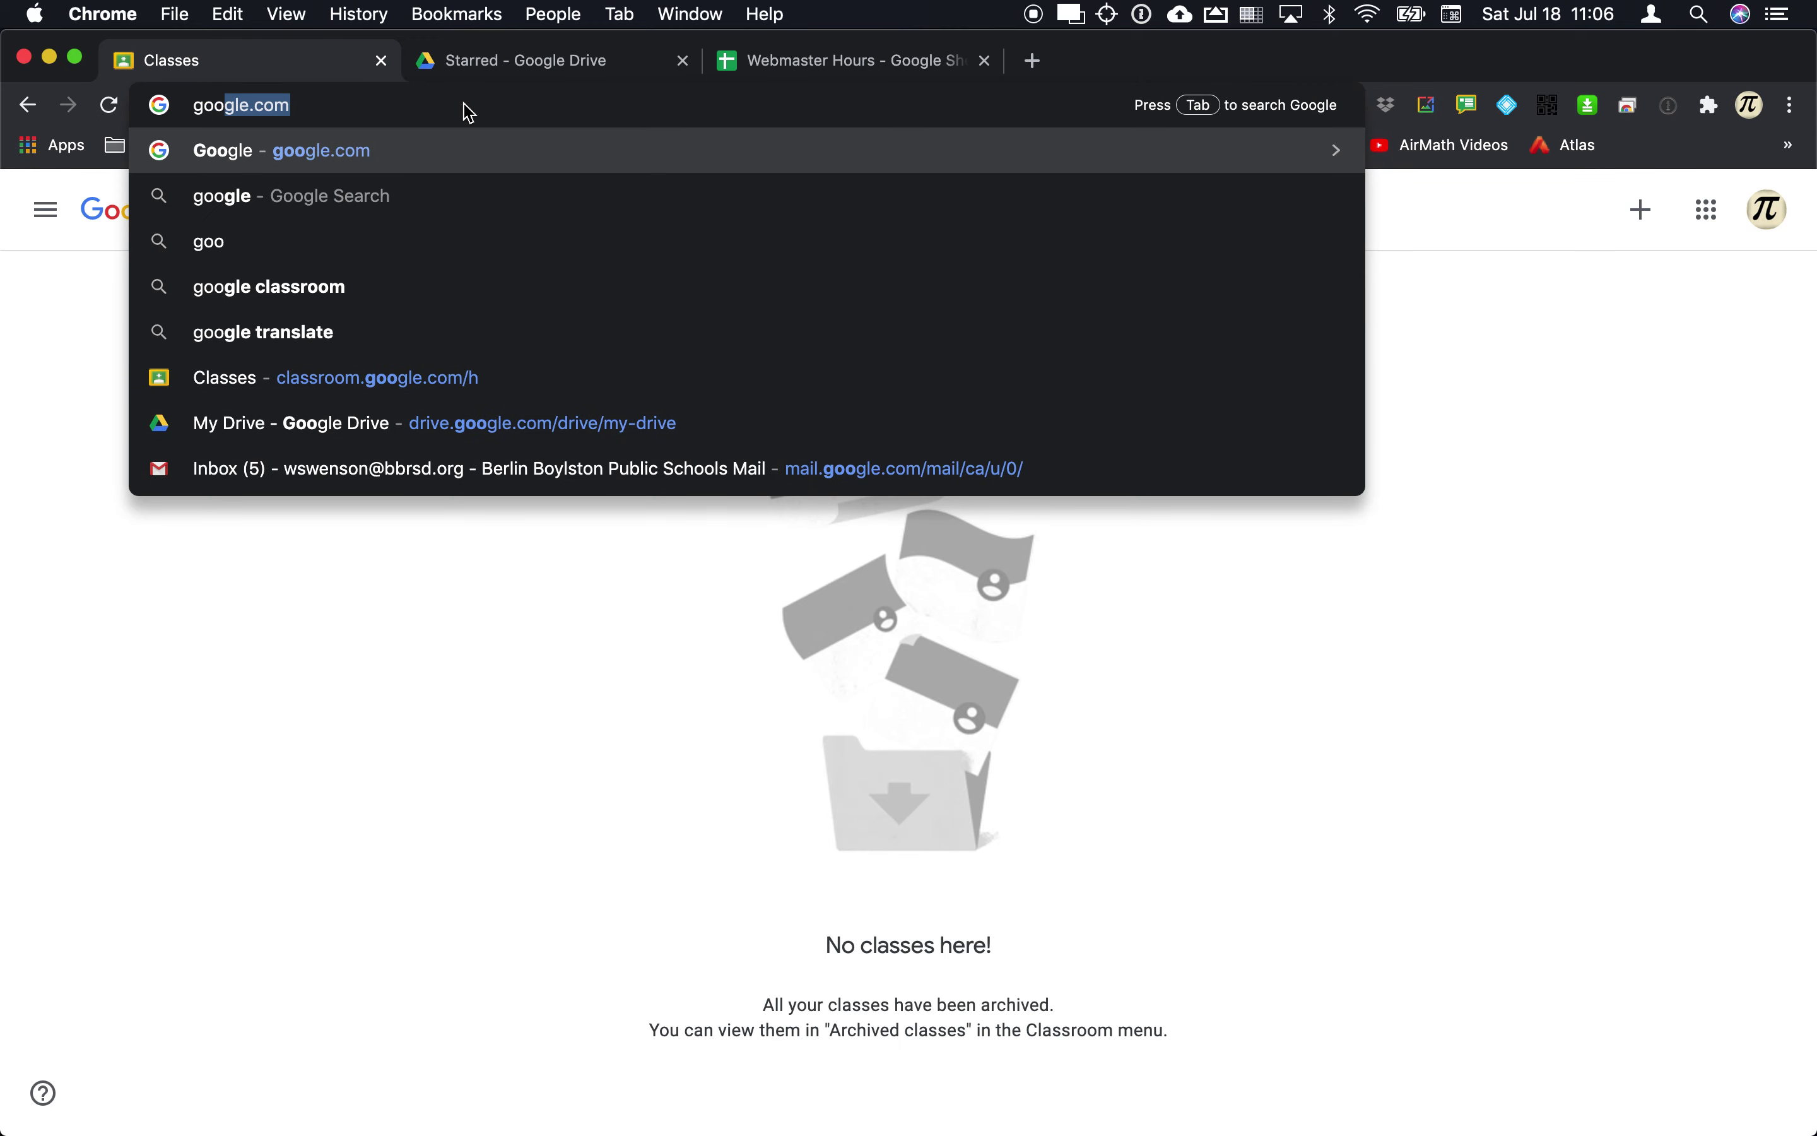
pyautogui.press('Return')
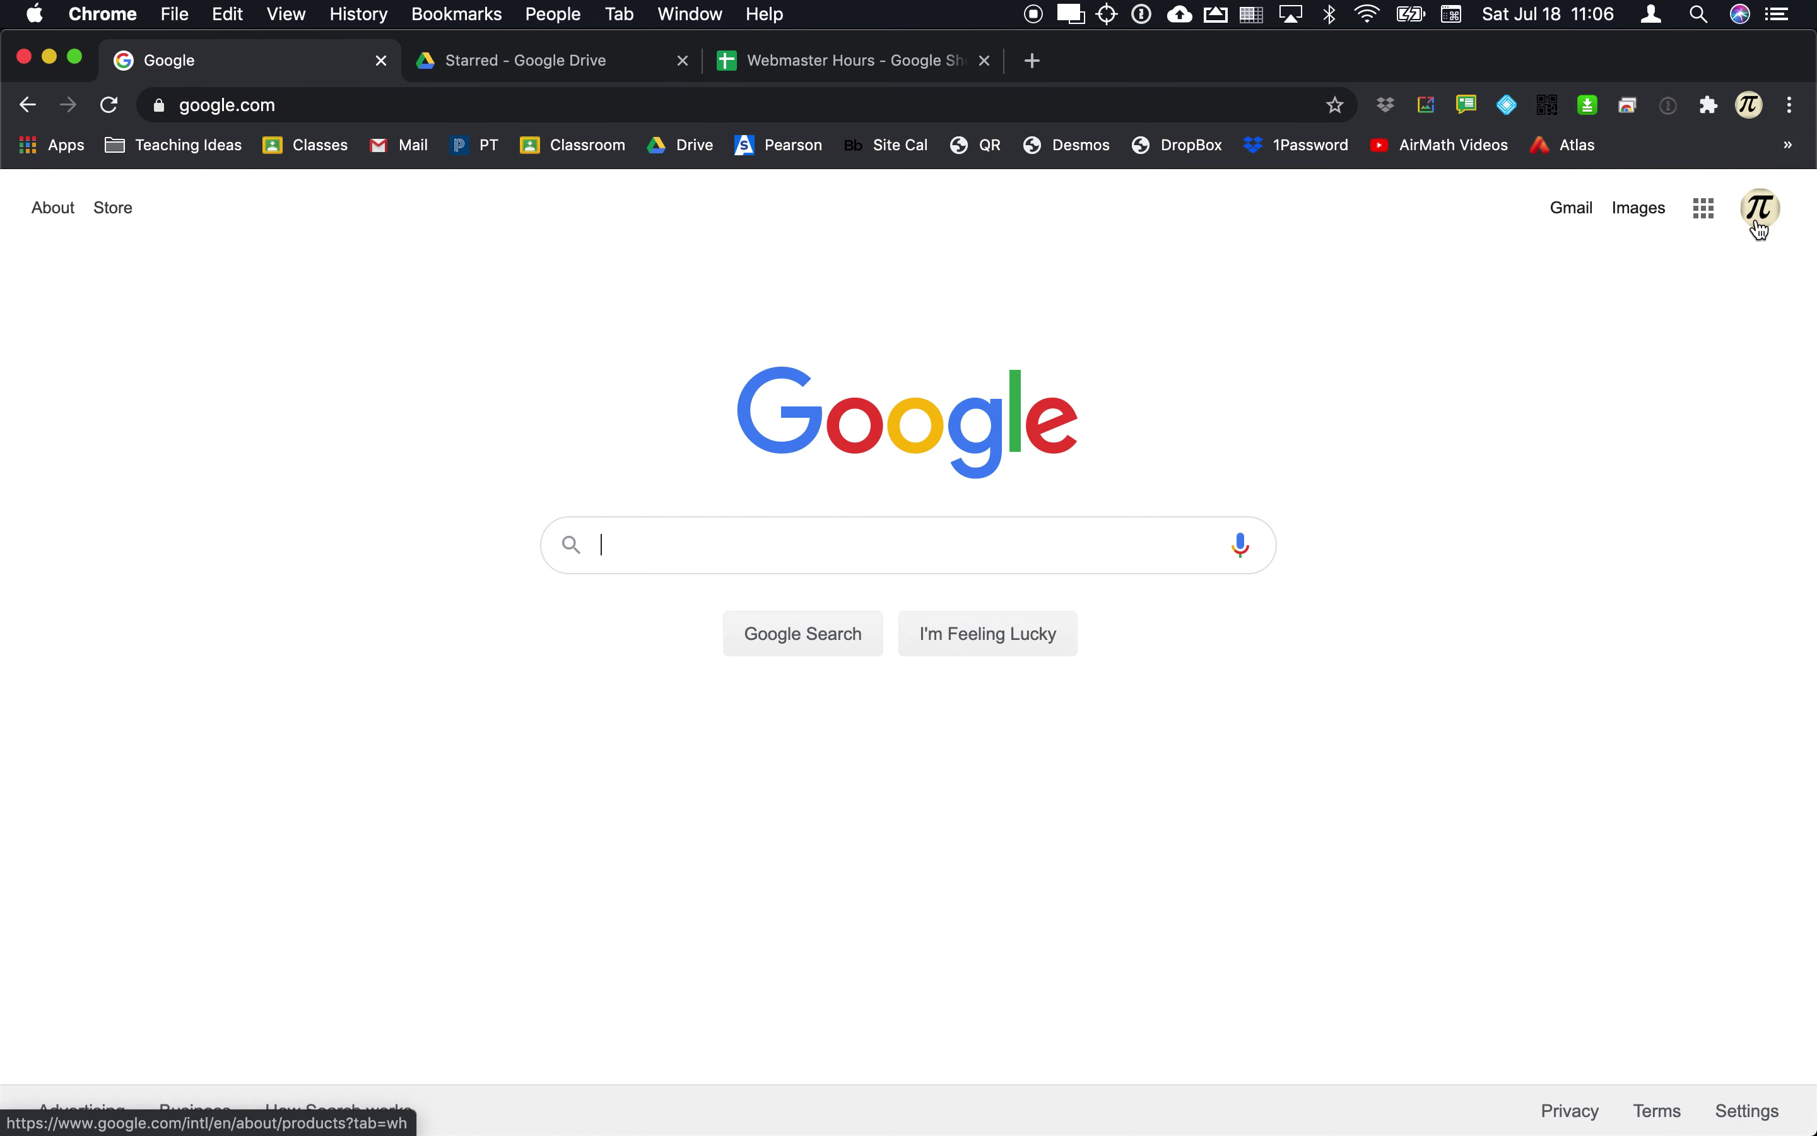
pyautogui.click(1706, 219)
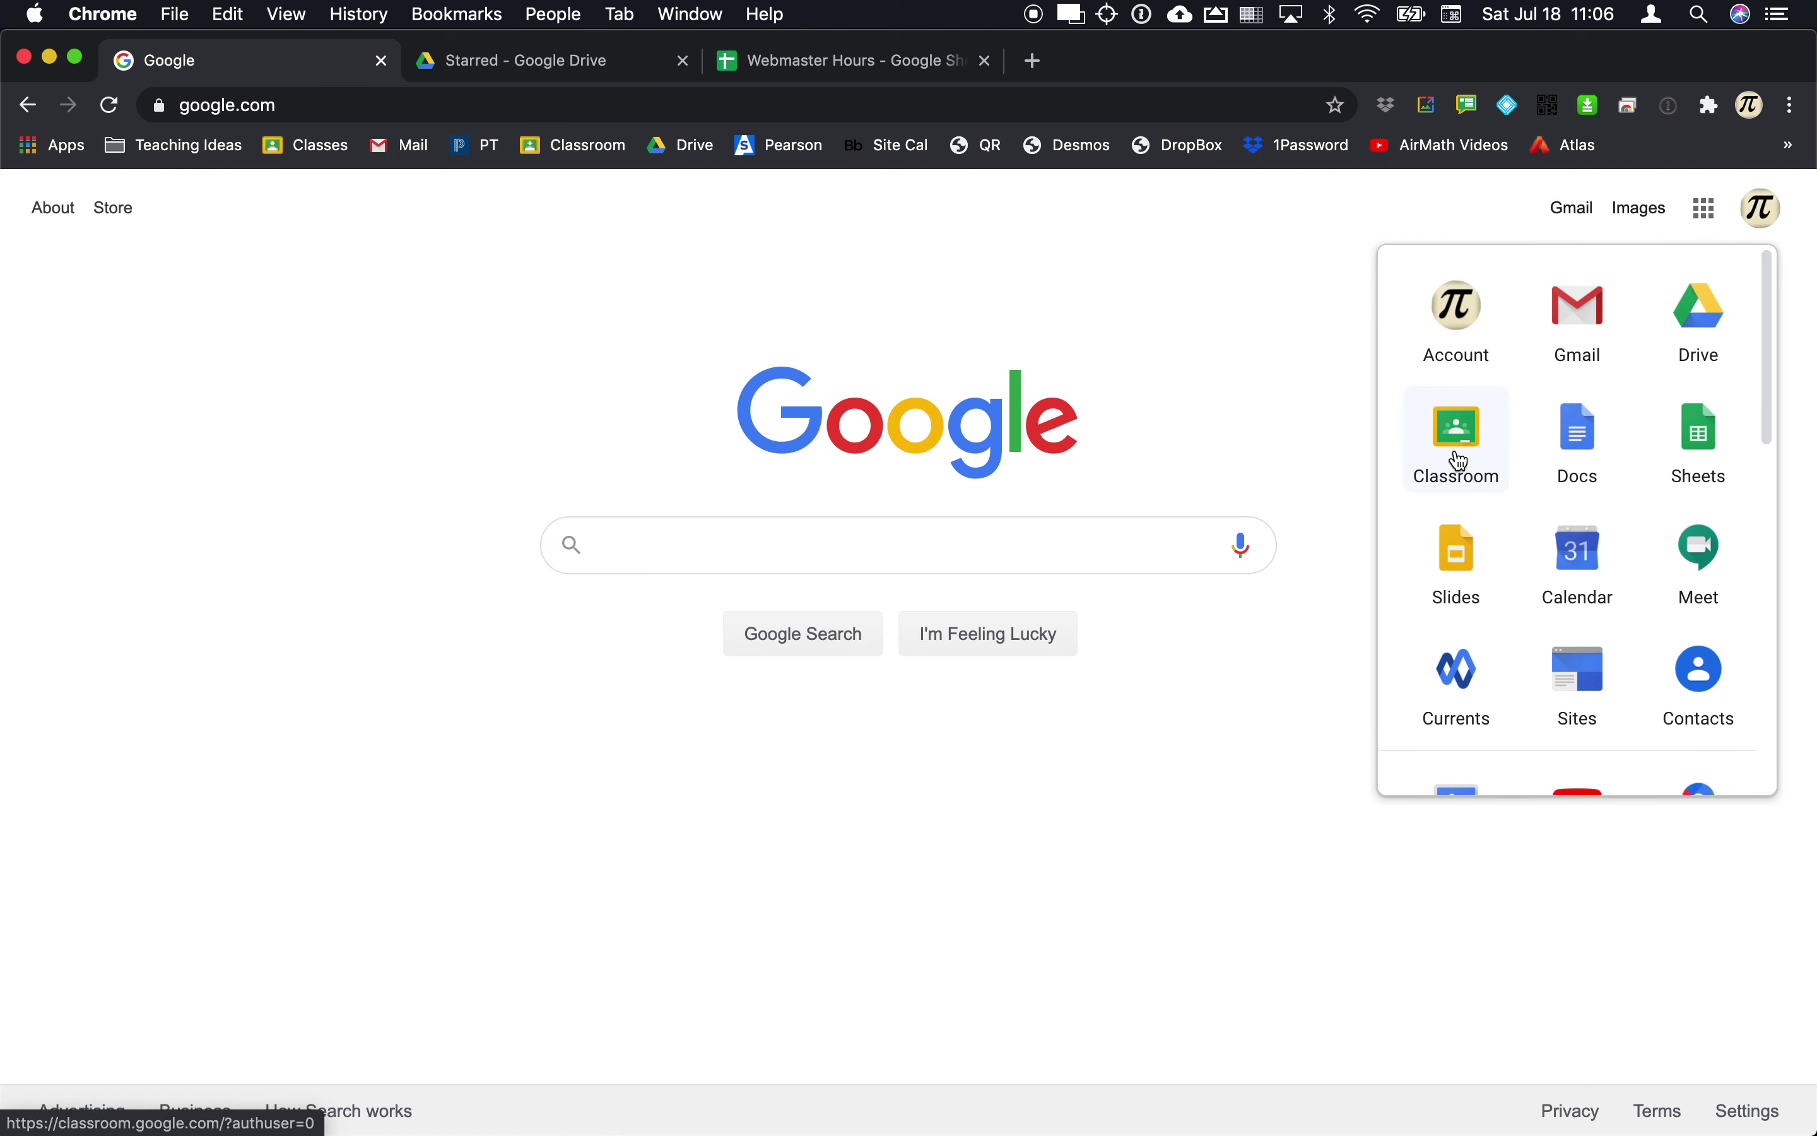
pyautogui.click(1460, 460)
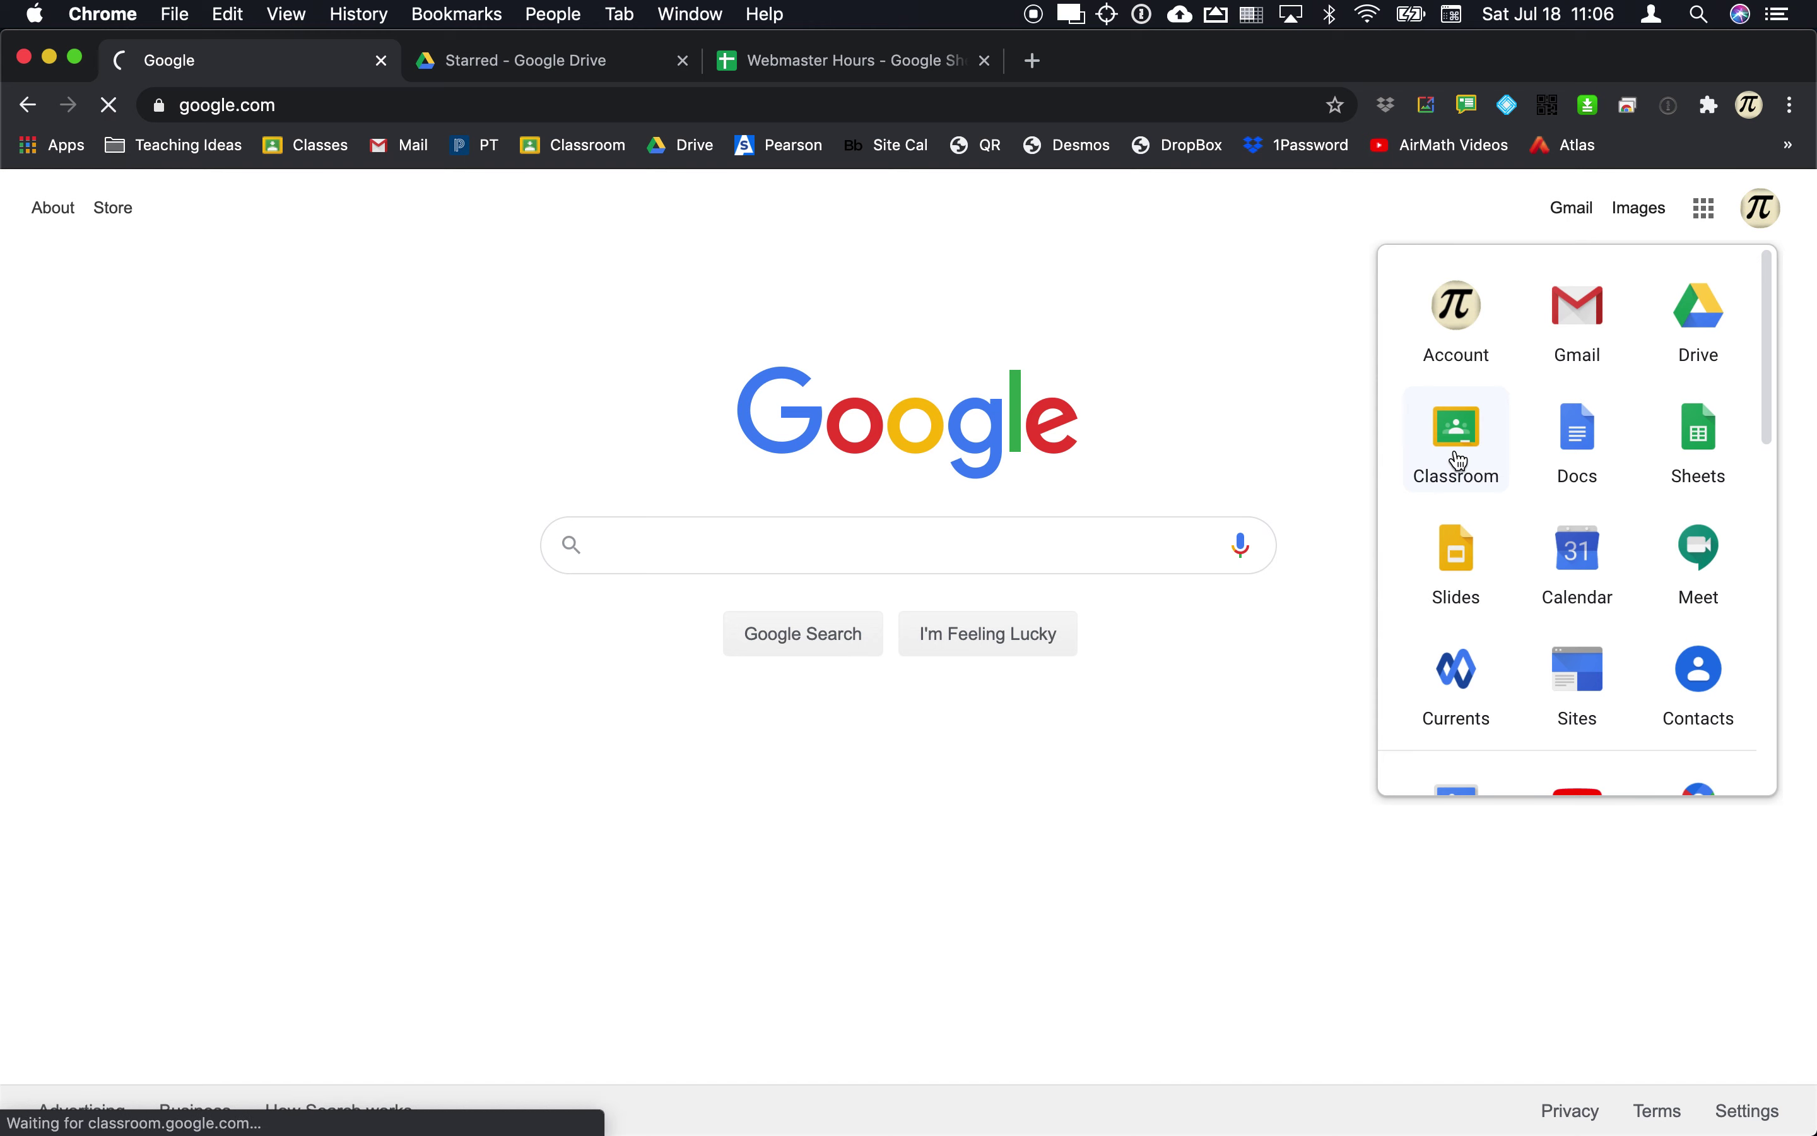
pyautogui.press('super+l')
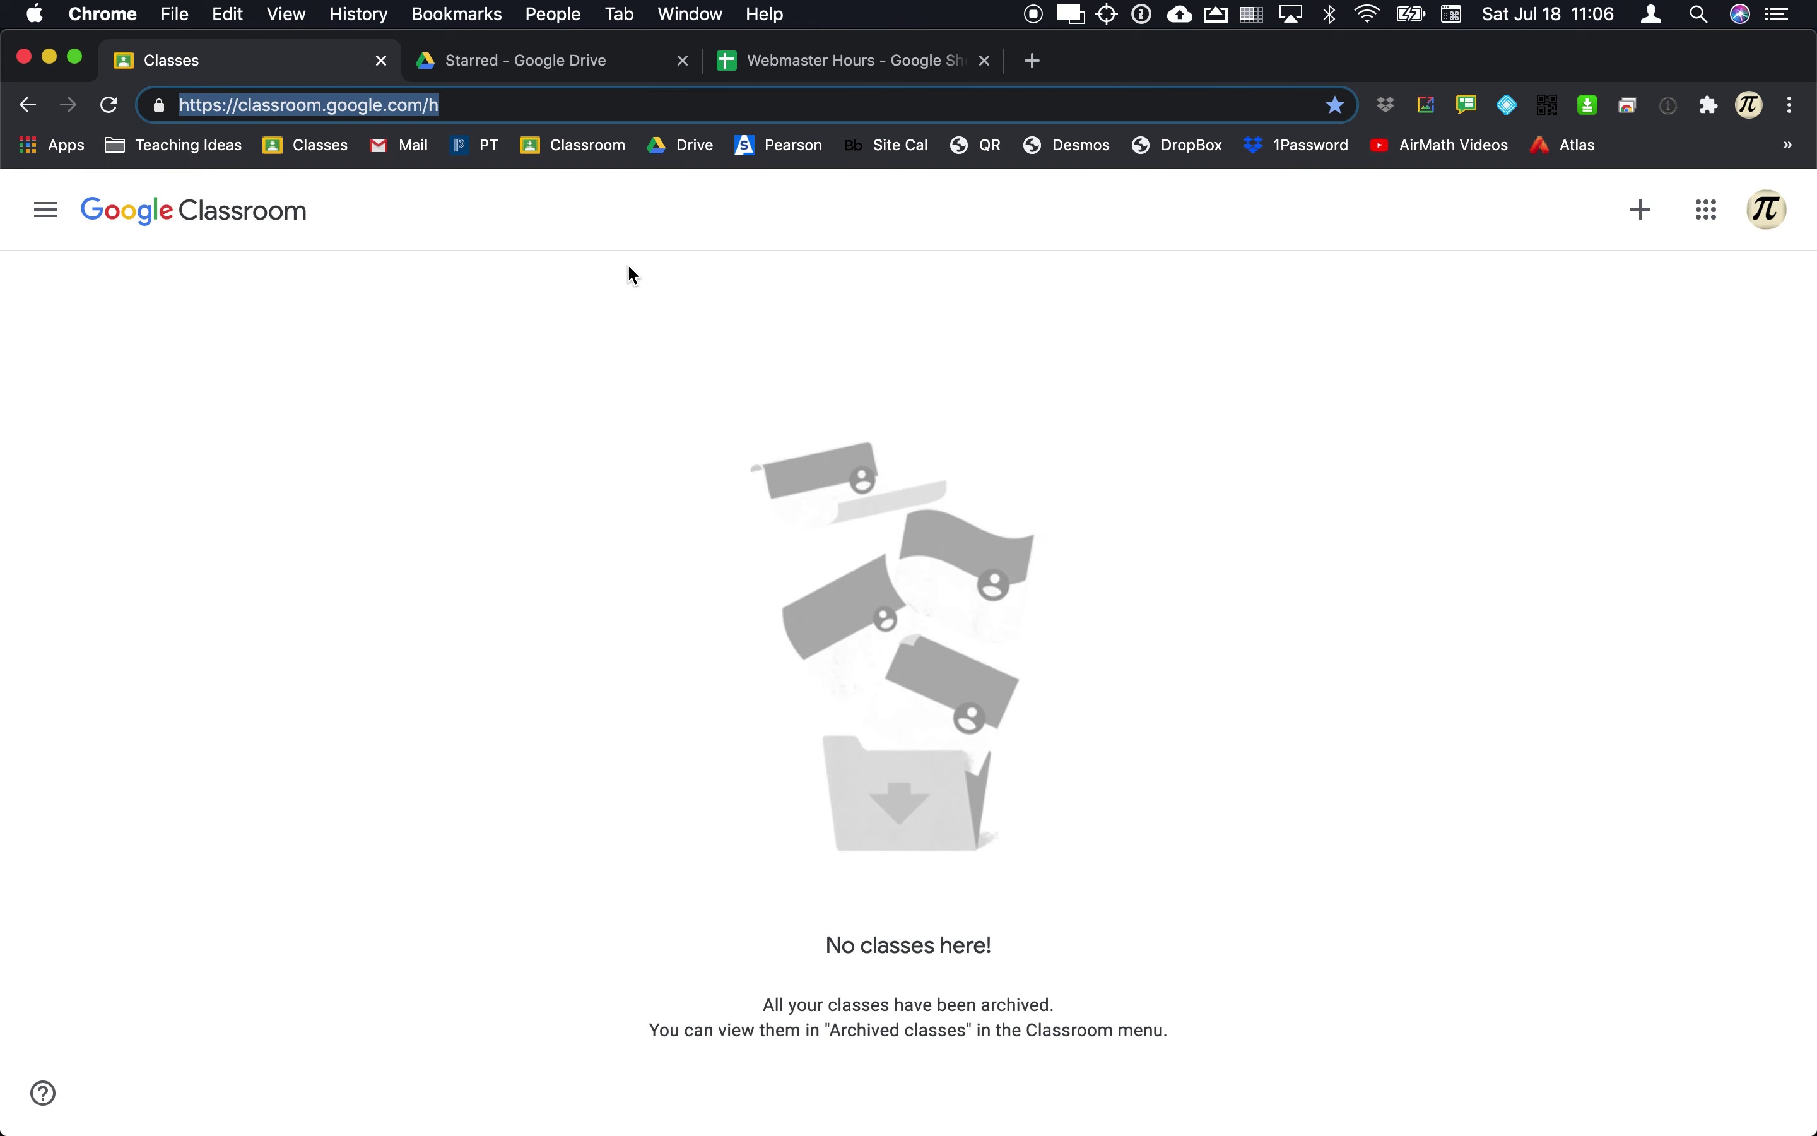
pyautogui.write('cla')
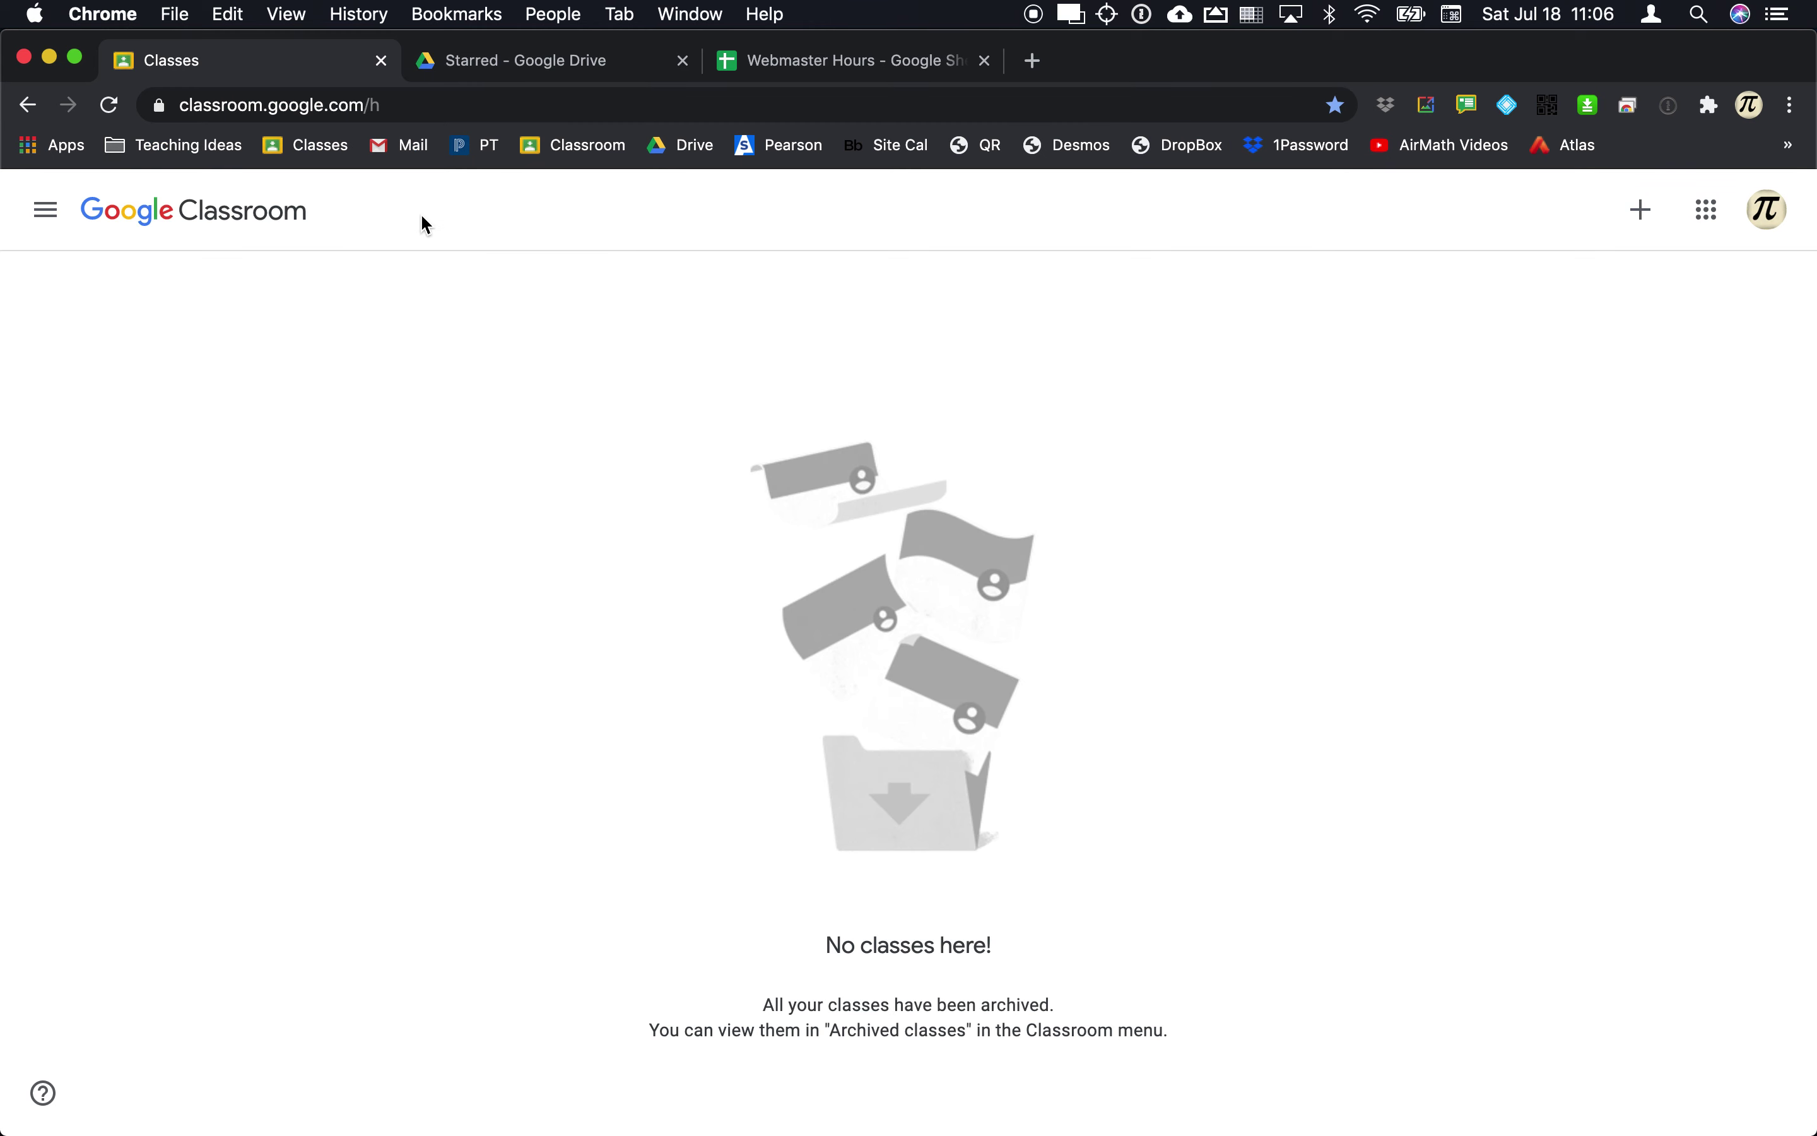
pyautogui.click(304, 159)
# Step: Bookmark the Classroom page as 'Classes' and test the bookmark from the Google home page
pyautogui.moveTo(162, 113); pyautogui.dragTo(280, 148)
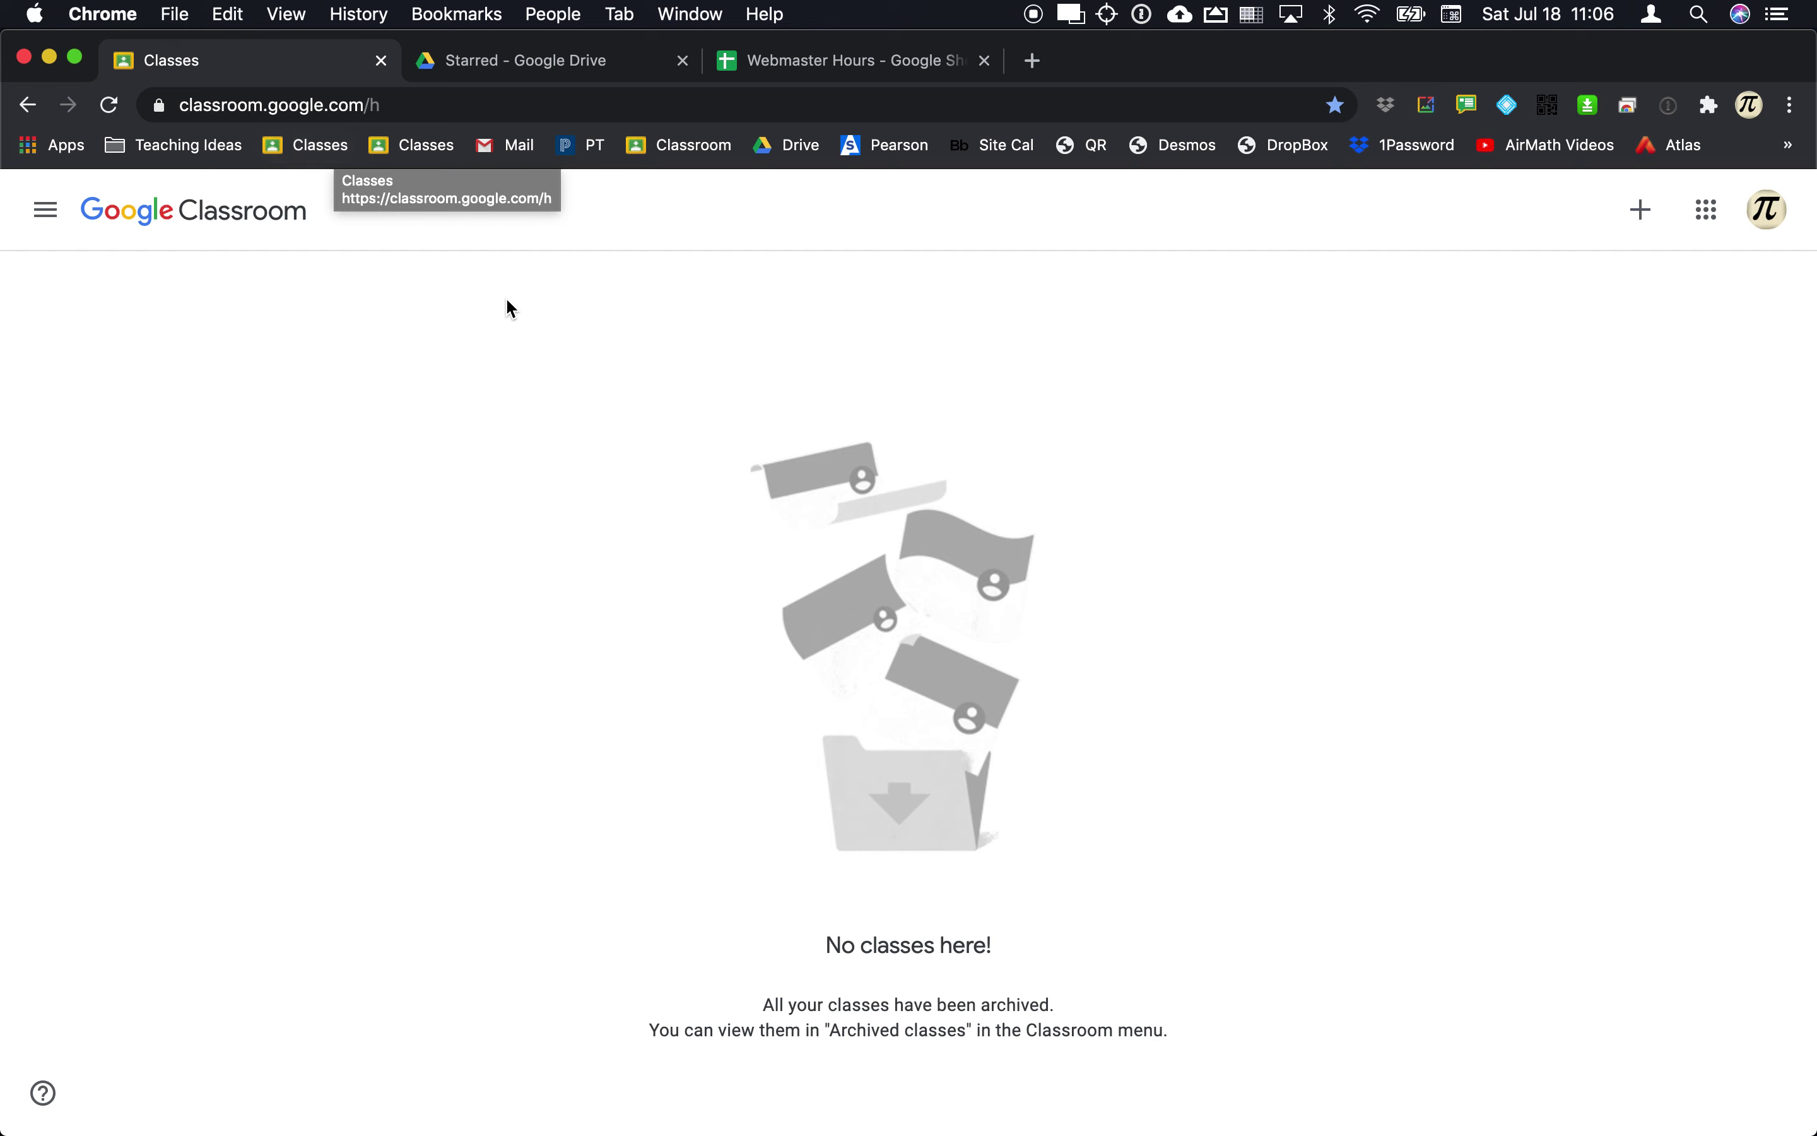
pyautogui.press('super+l')
pyautogui.write('gl')
pyautogui.press('BackSpace')
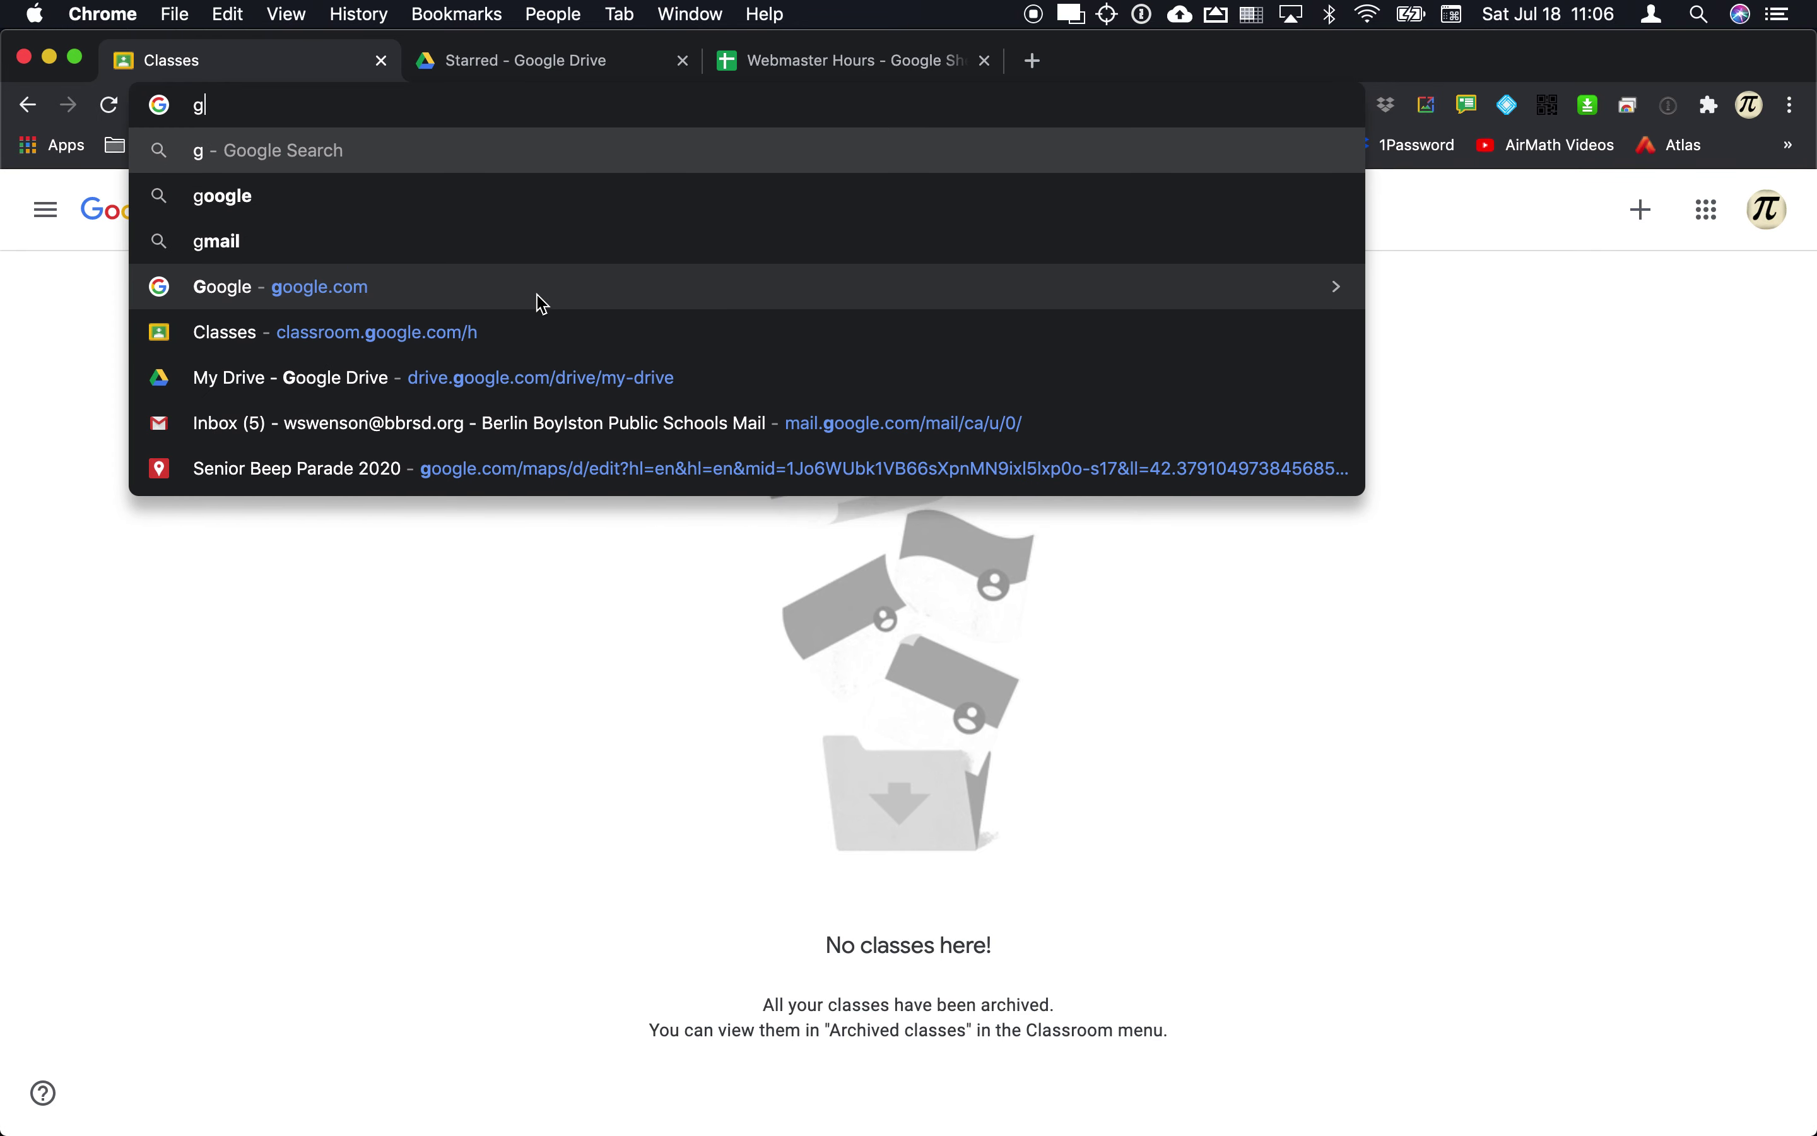
pyautogui.write('oo')
pyautogui.press('Return')
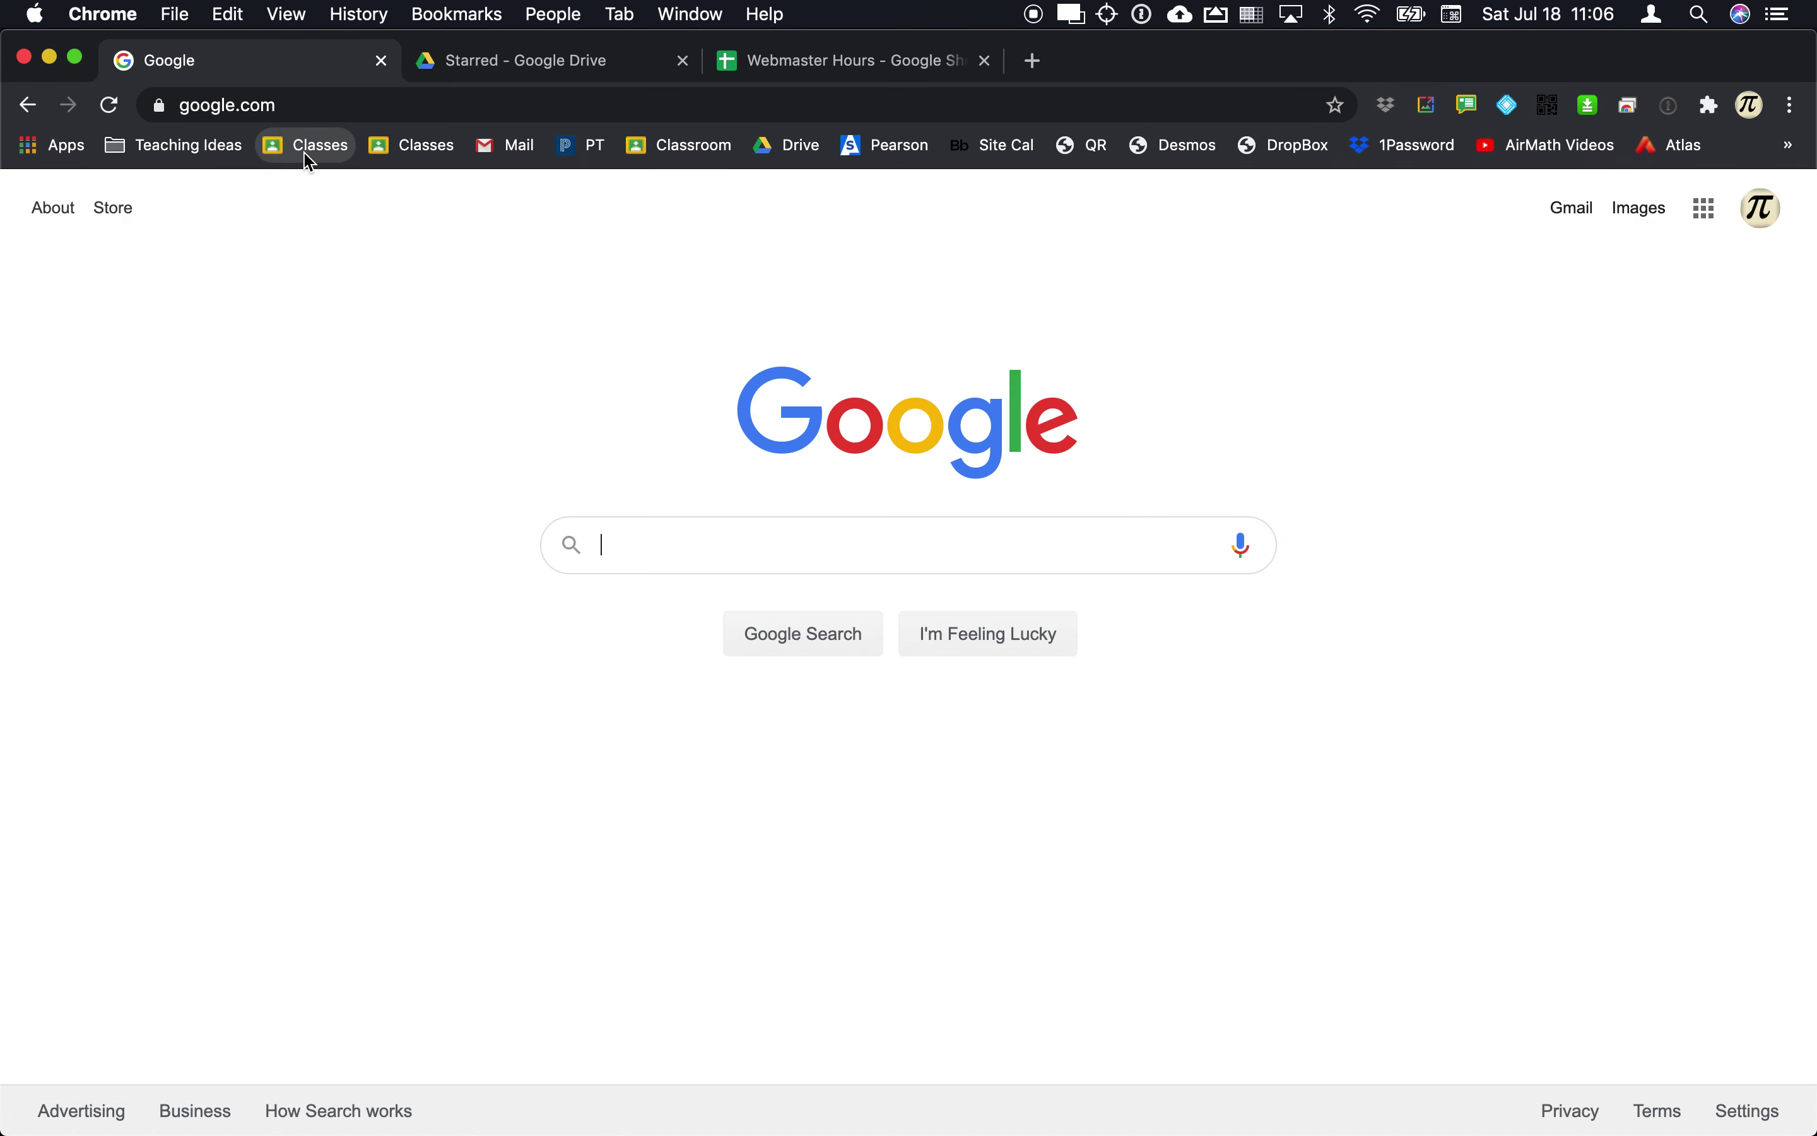
pyautogui.click(306, 147)
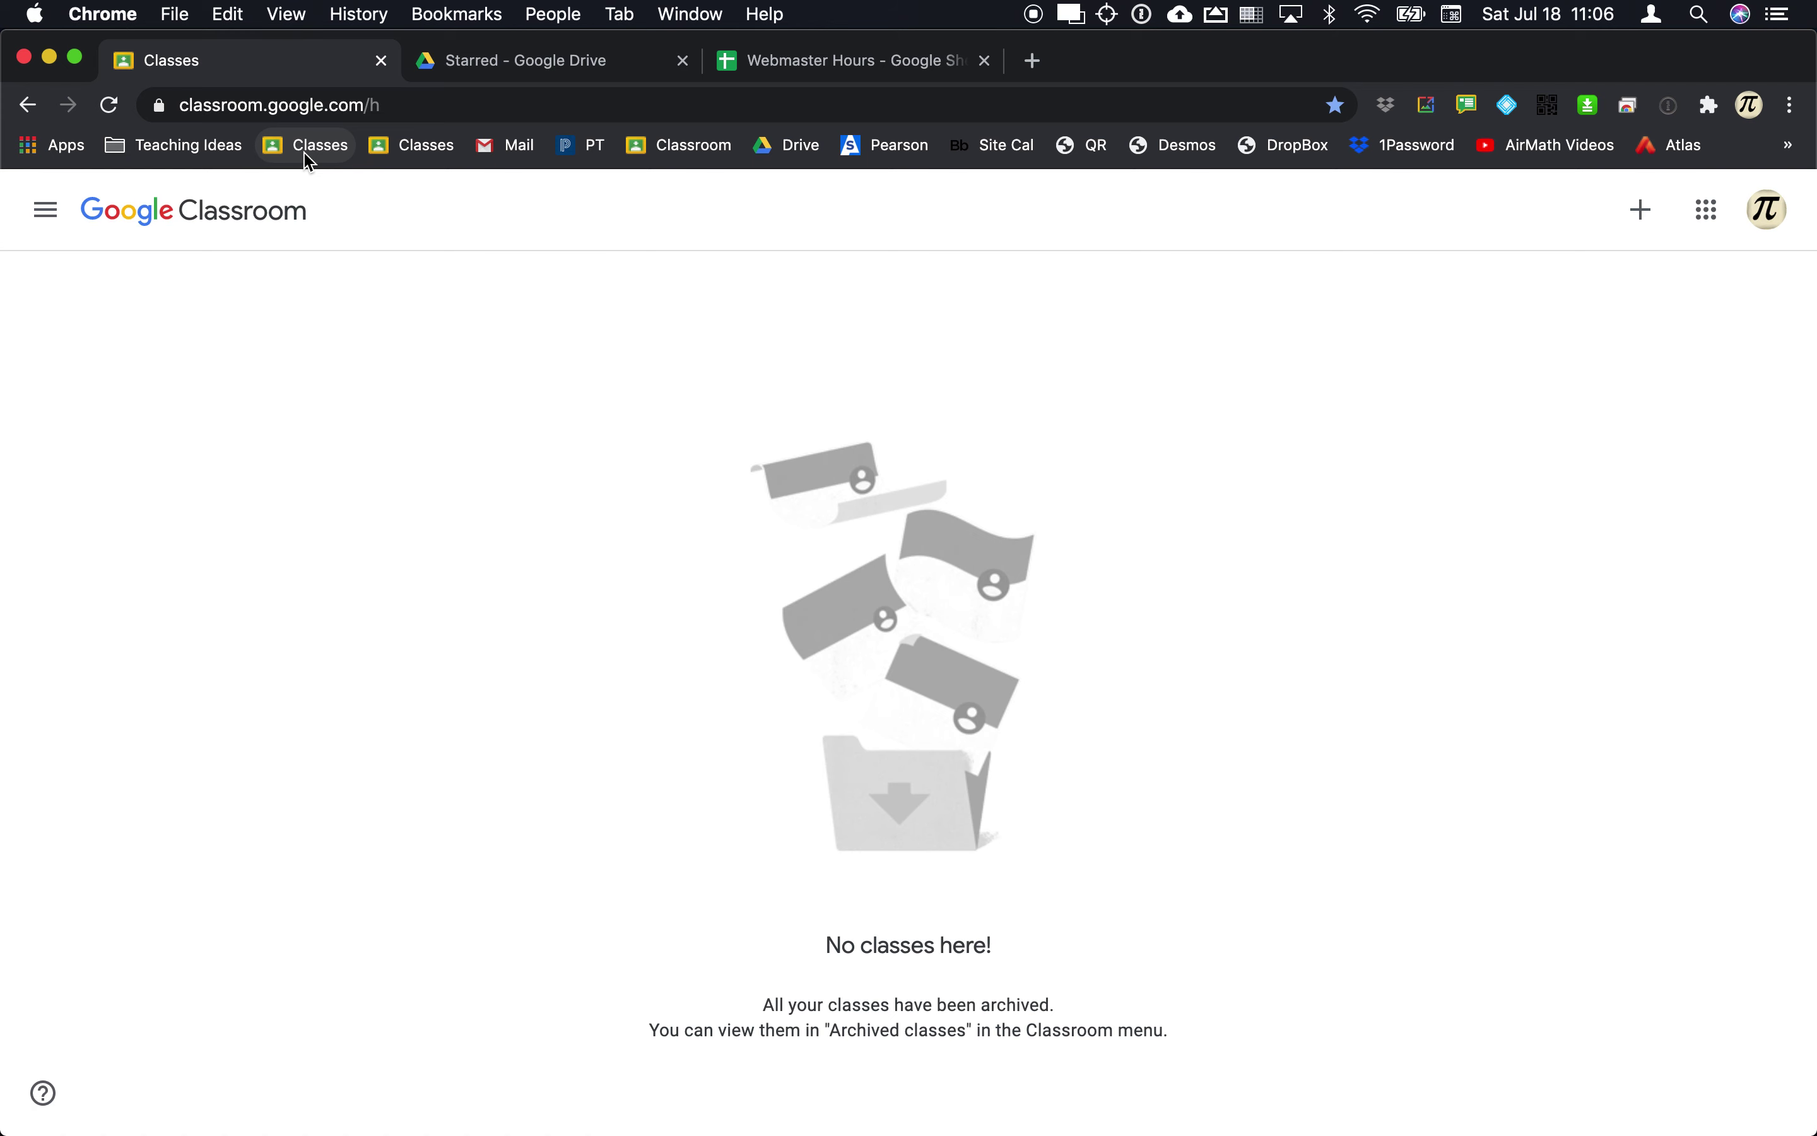
# Step: Search Google for 'classroom' and open Google Classroom from the results
pyautogui.press('super+l')
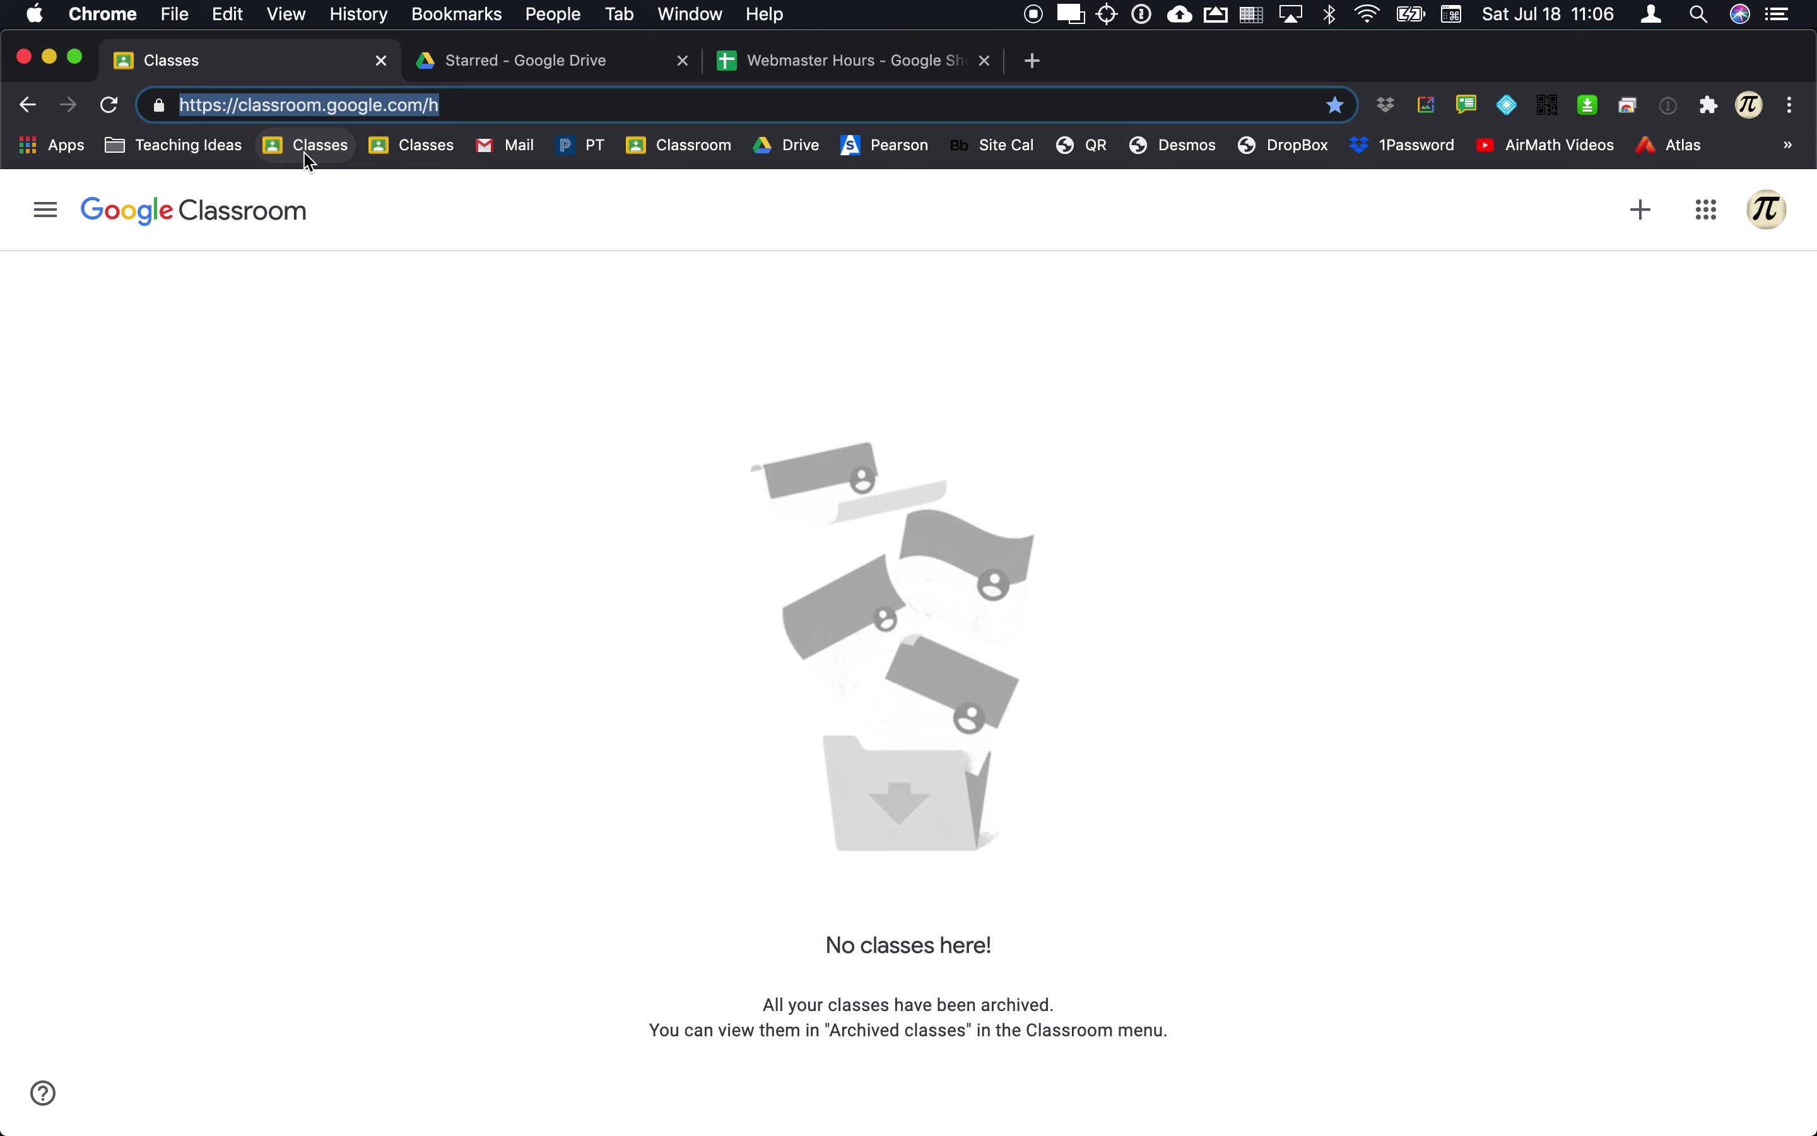
pyautogui.write('class')
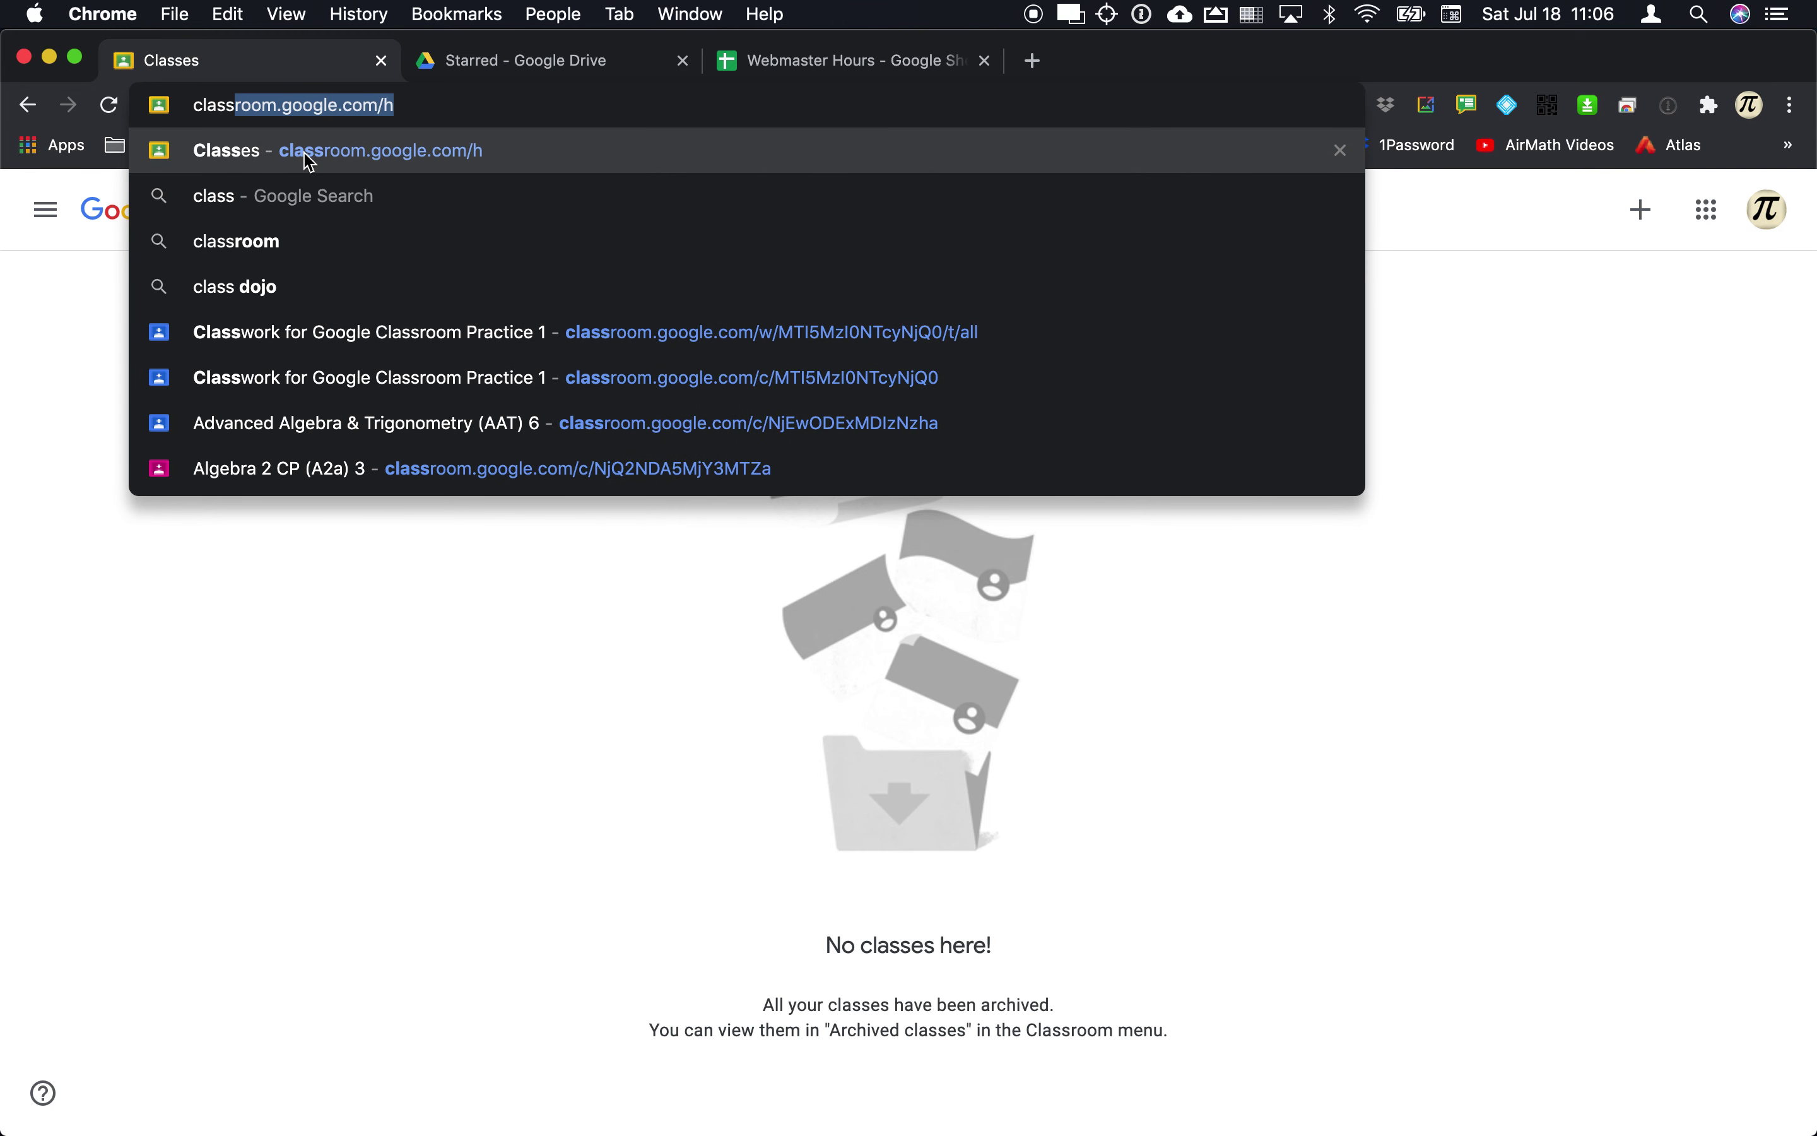
pyautogui.write('room')
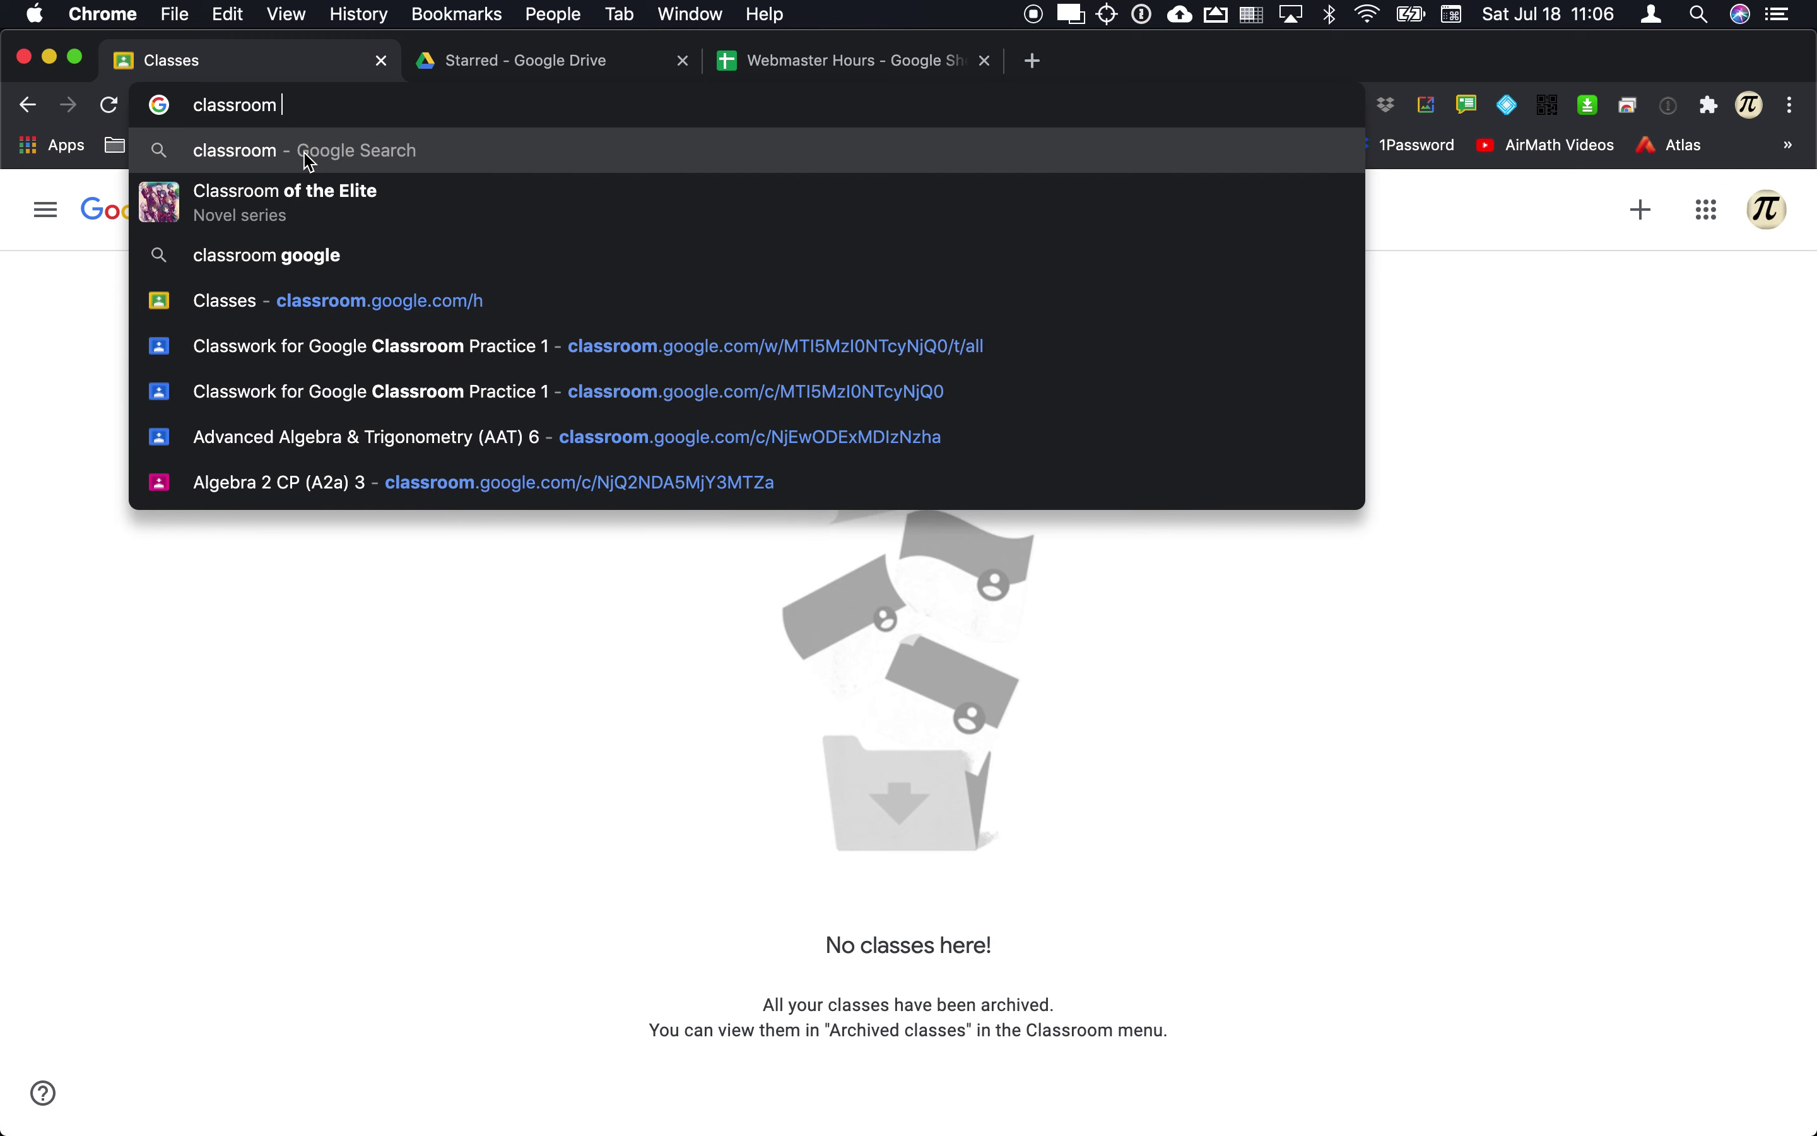
pyautogui.click(308, 161)
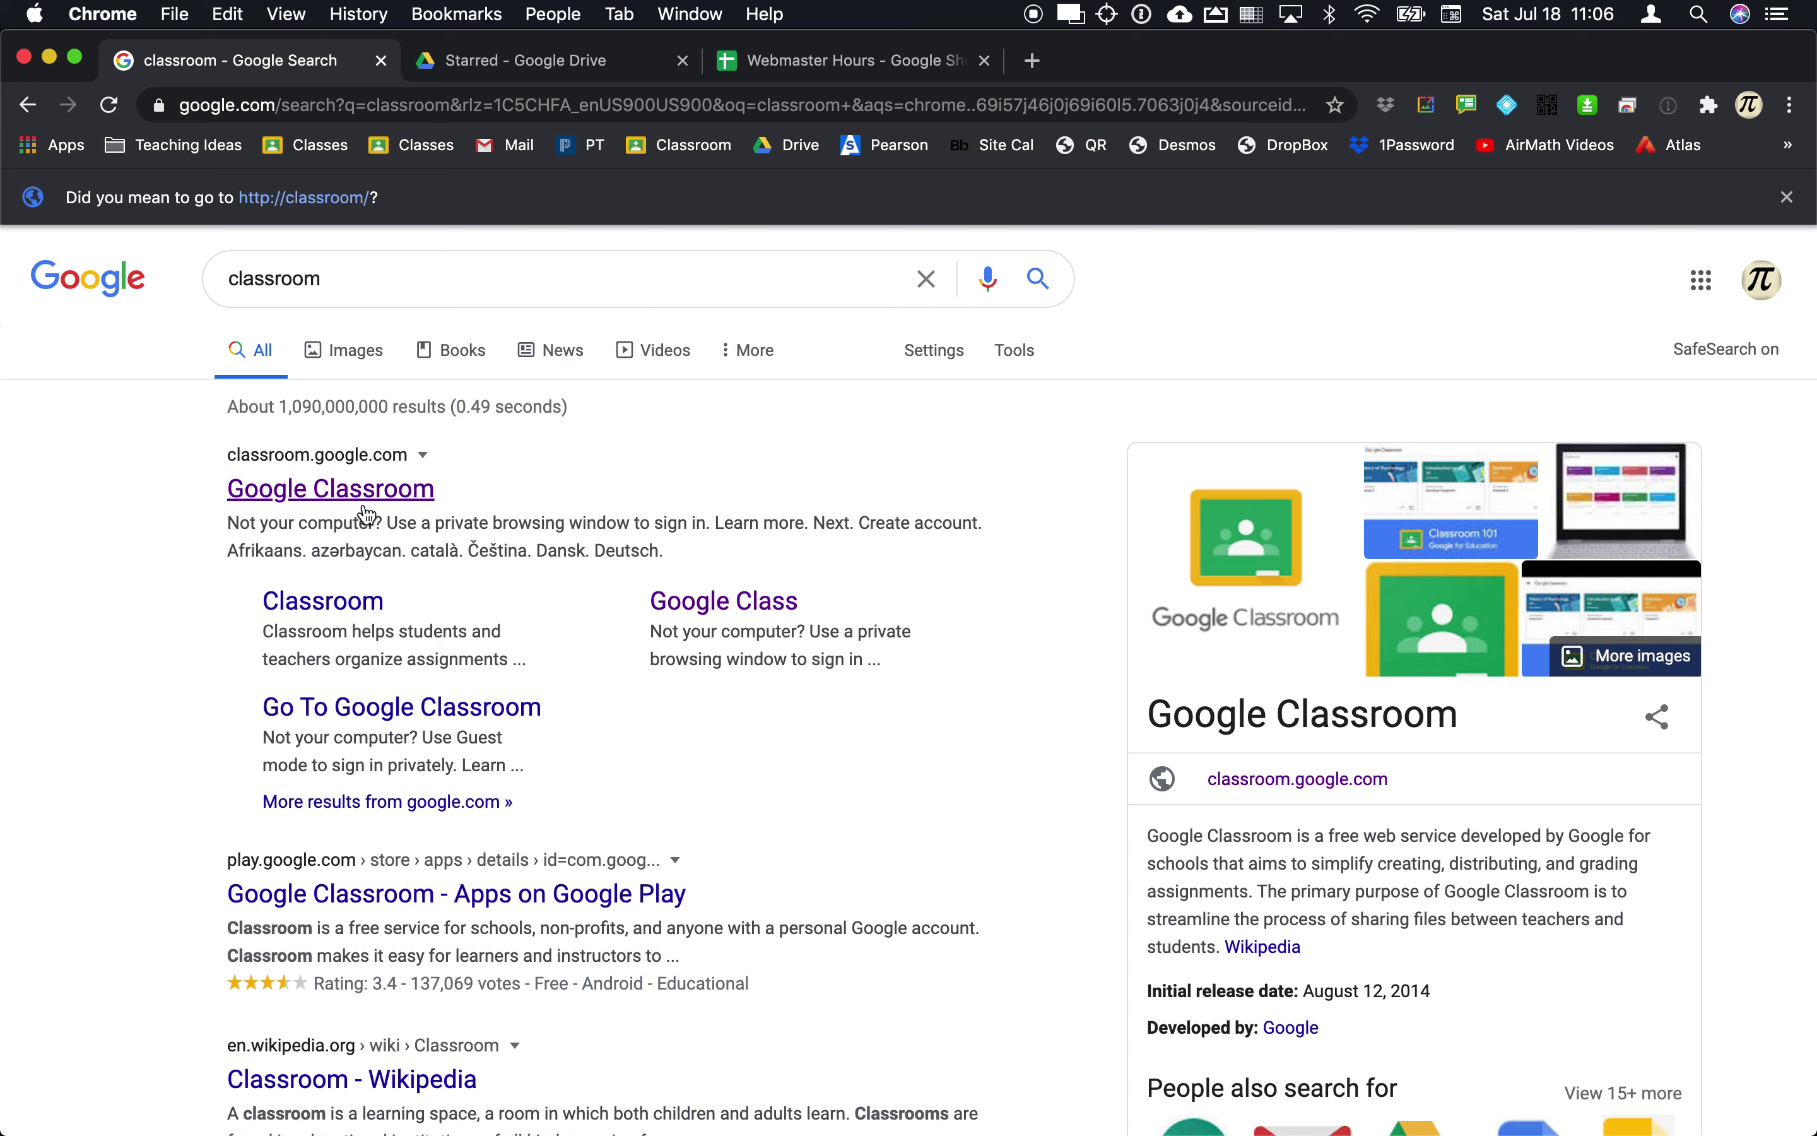
pyautogui.click(364, 499)
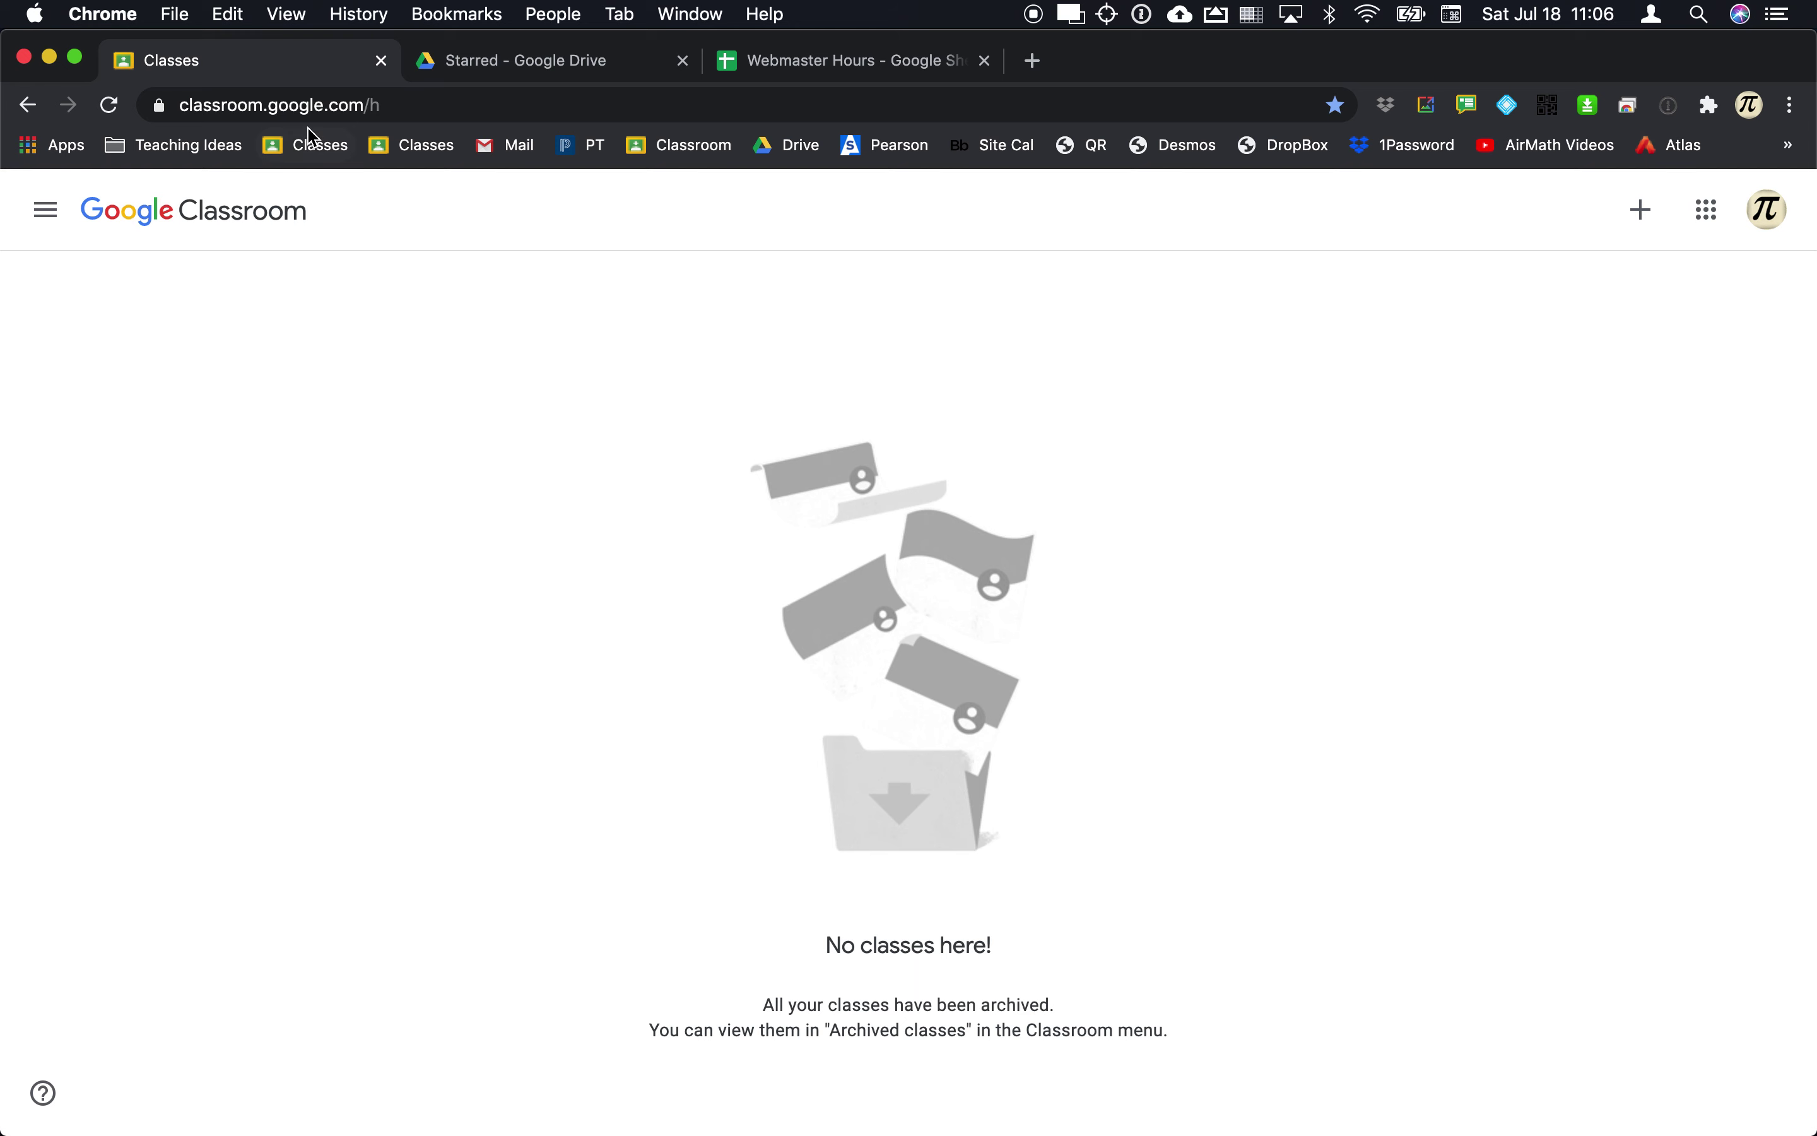
pyautogui.click(305, 154)
# Step: Start creating a new class from the + menu
pyautogui.click(845, 934)
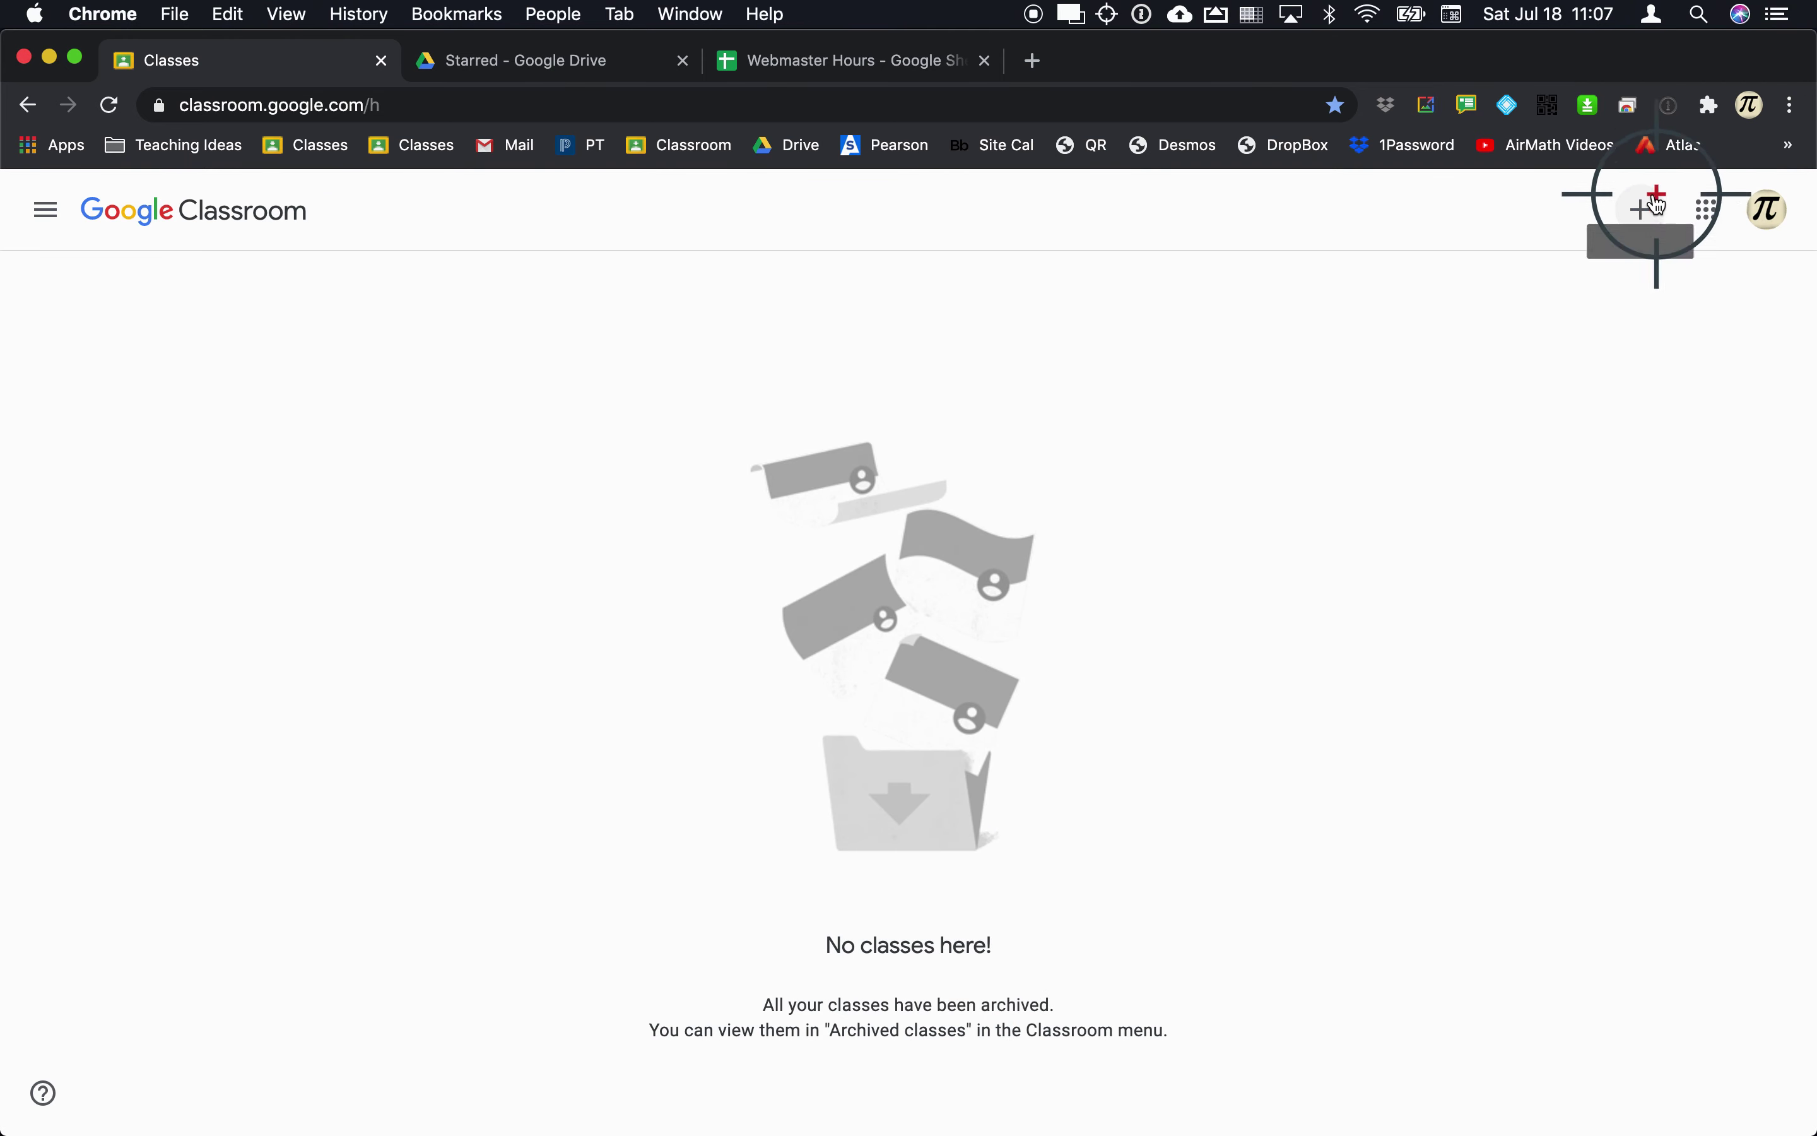
pyautogui.click(1651, 229)
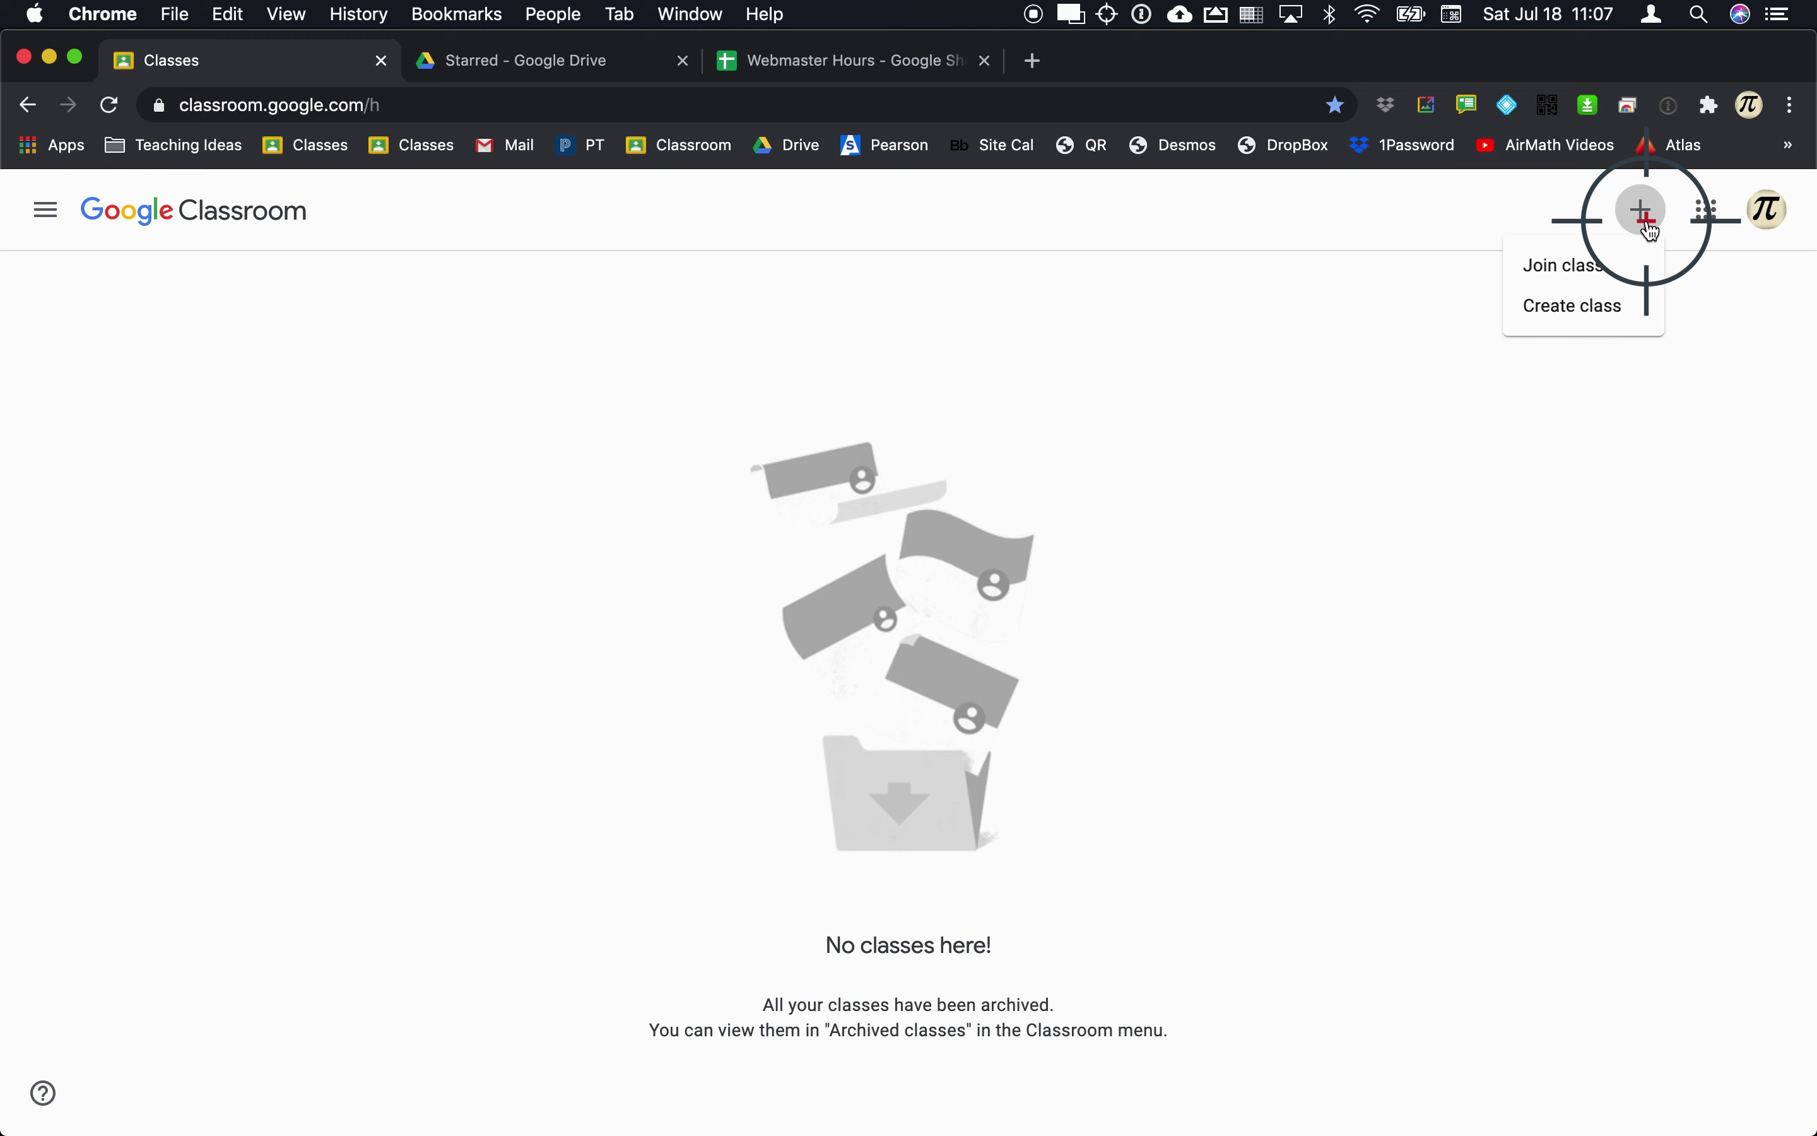
pyautogui.click(1611, 323)
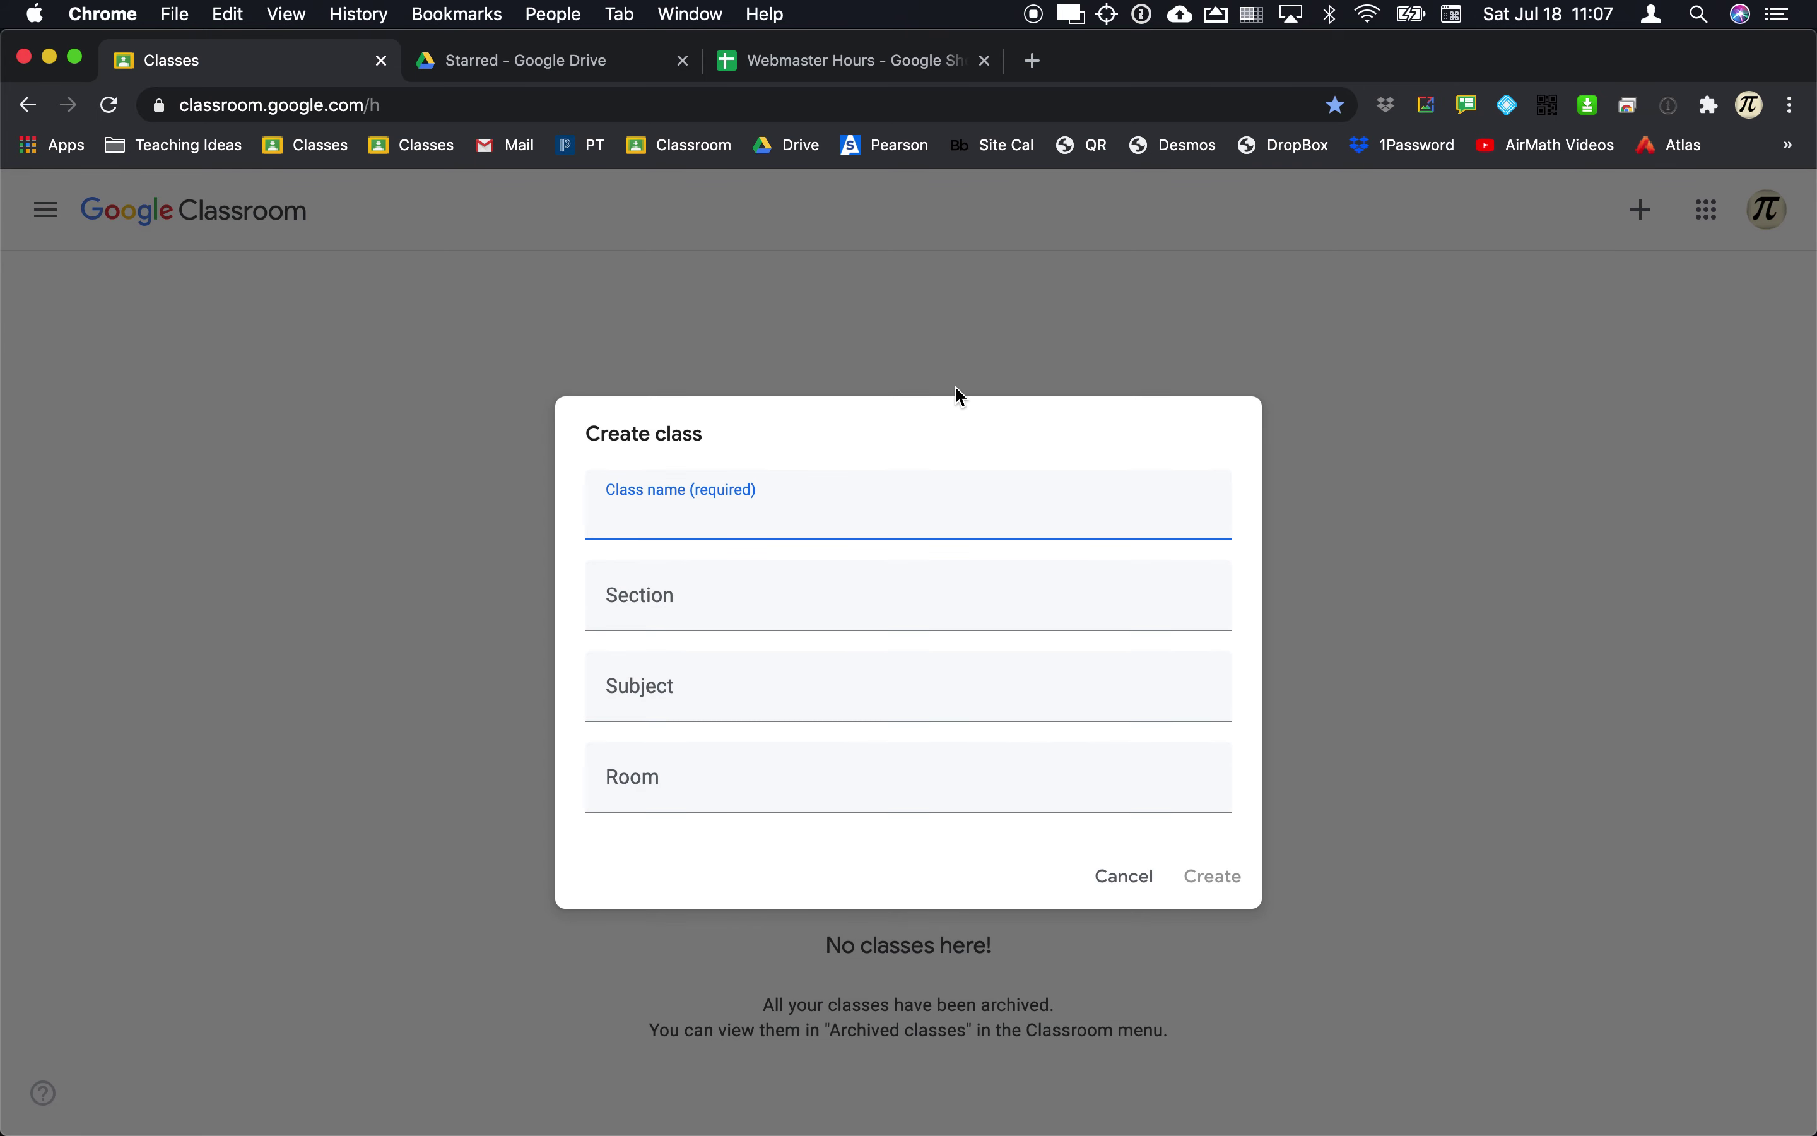
# Step: Create class 'Google Classroom Practice' with section 1, subject Education, room 222
pyautogui.write('Google Classroom ')
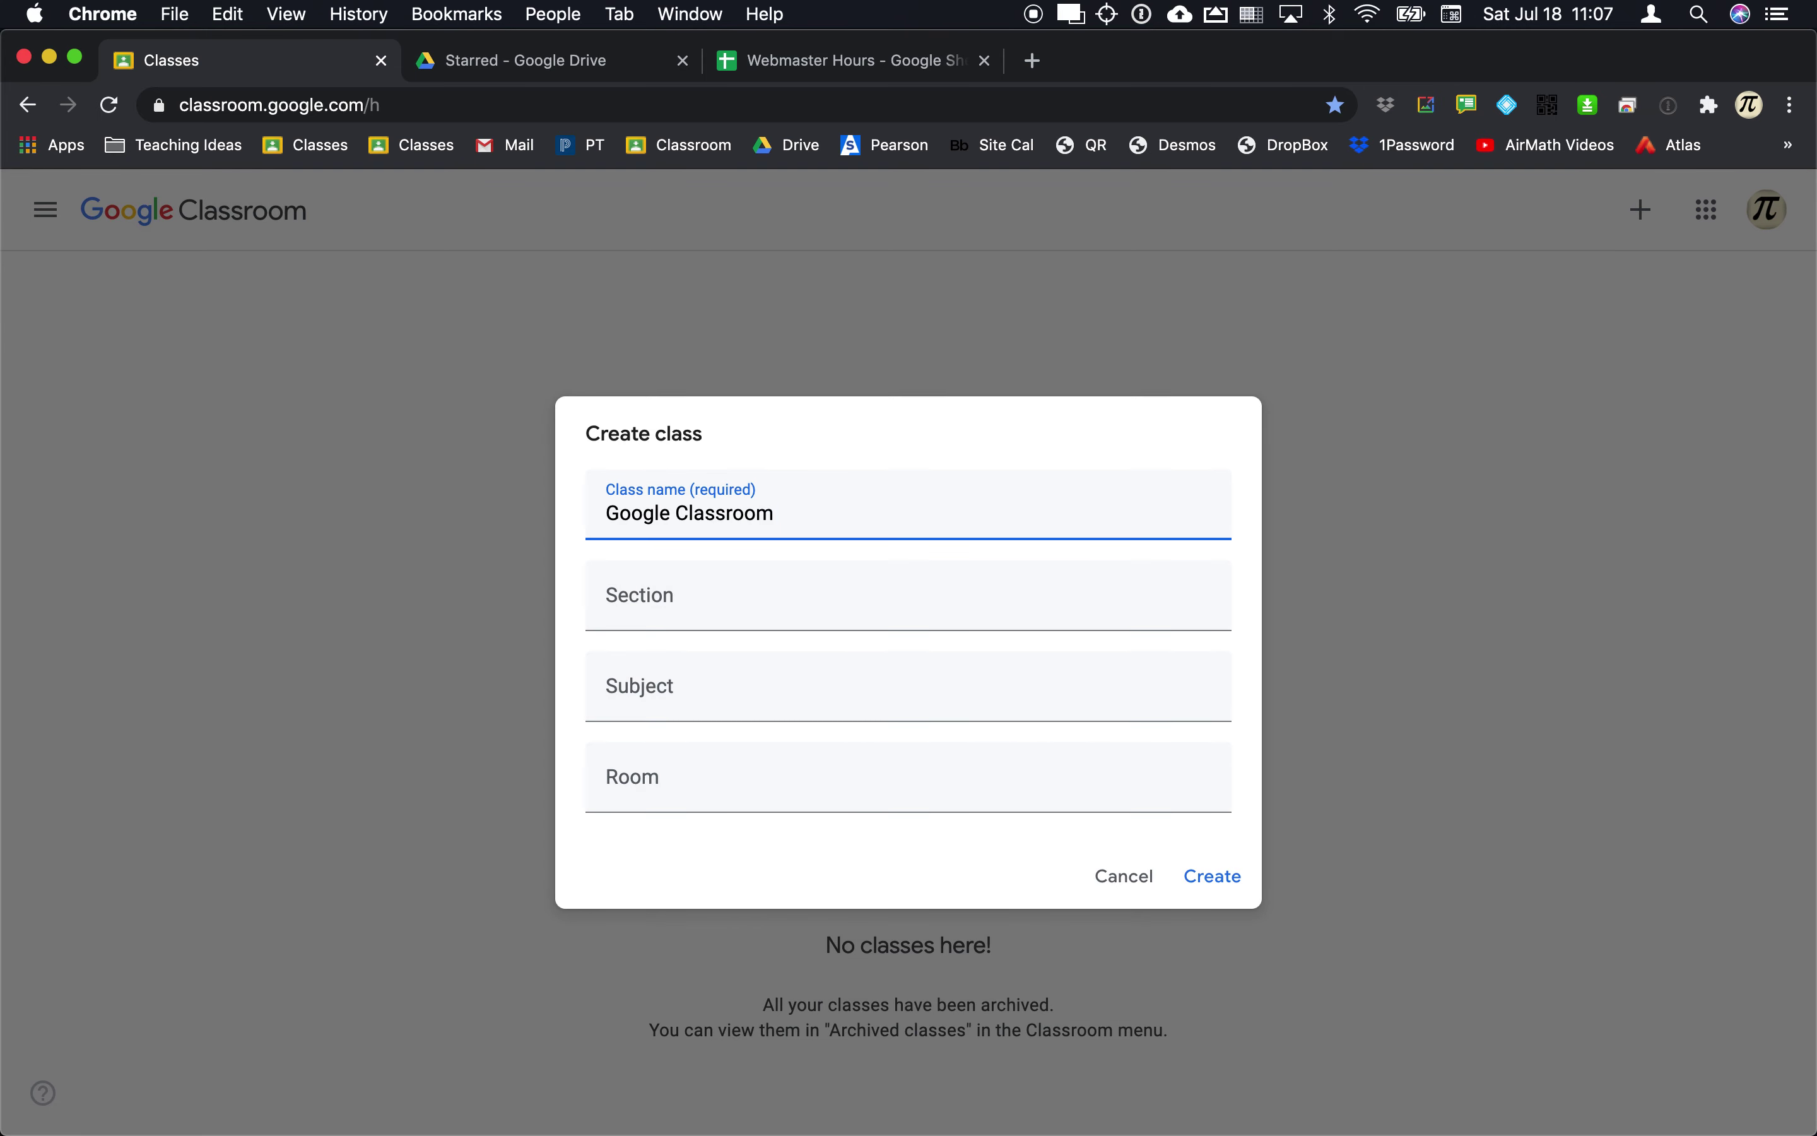
pyautogui.write('Practice')
pyautogui.click(813, 591)
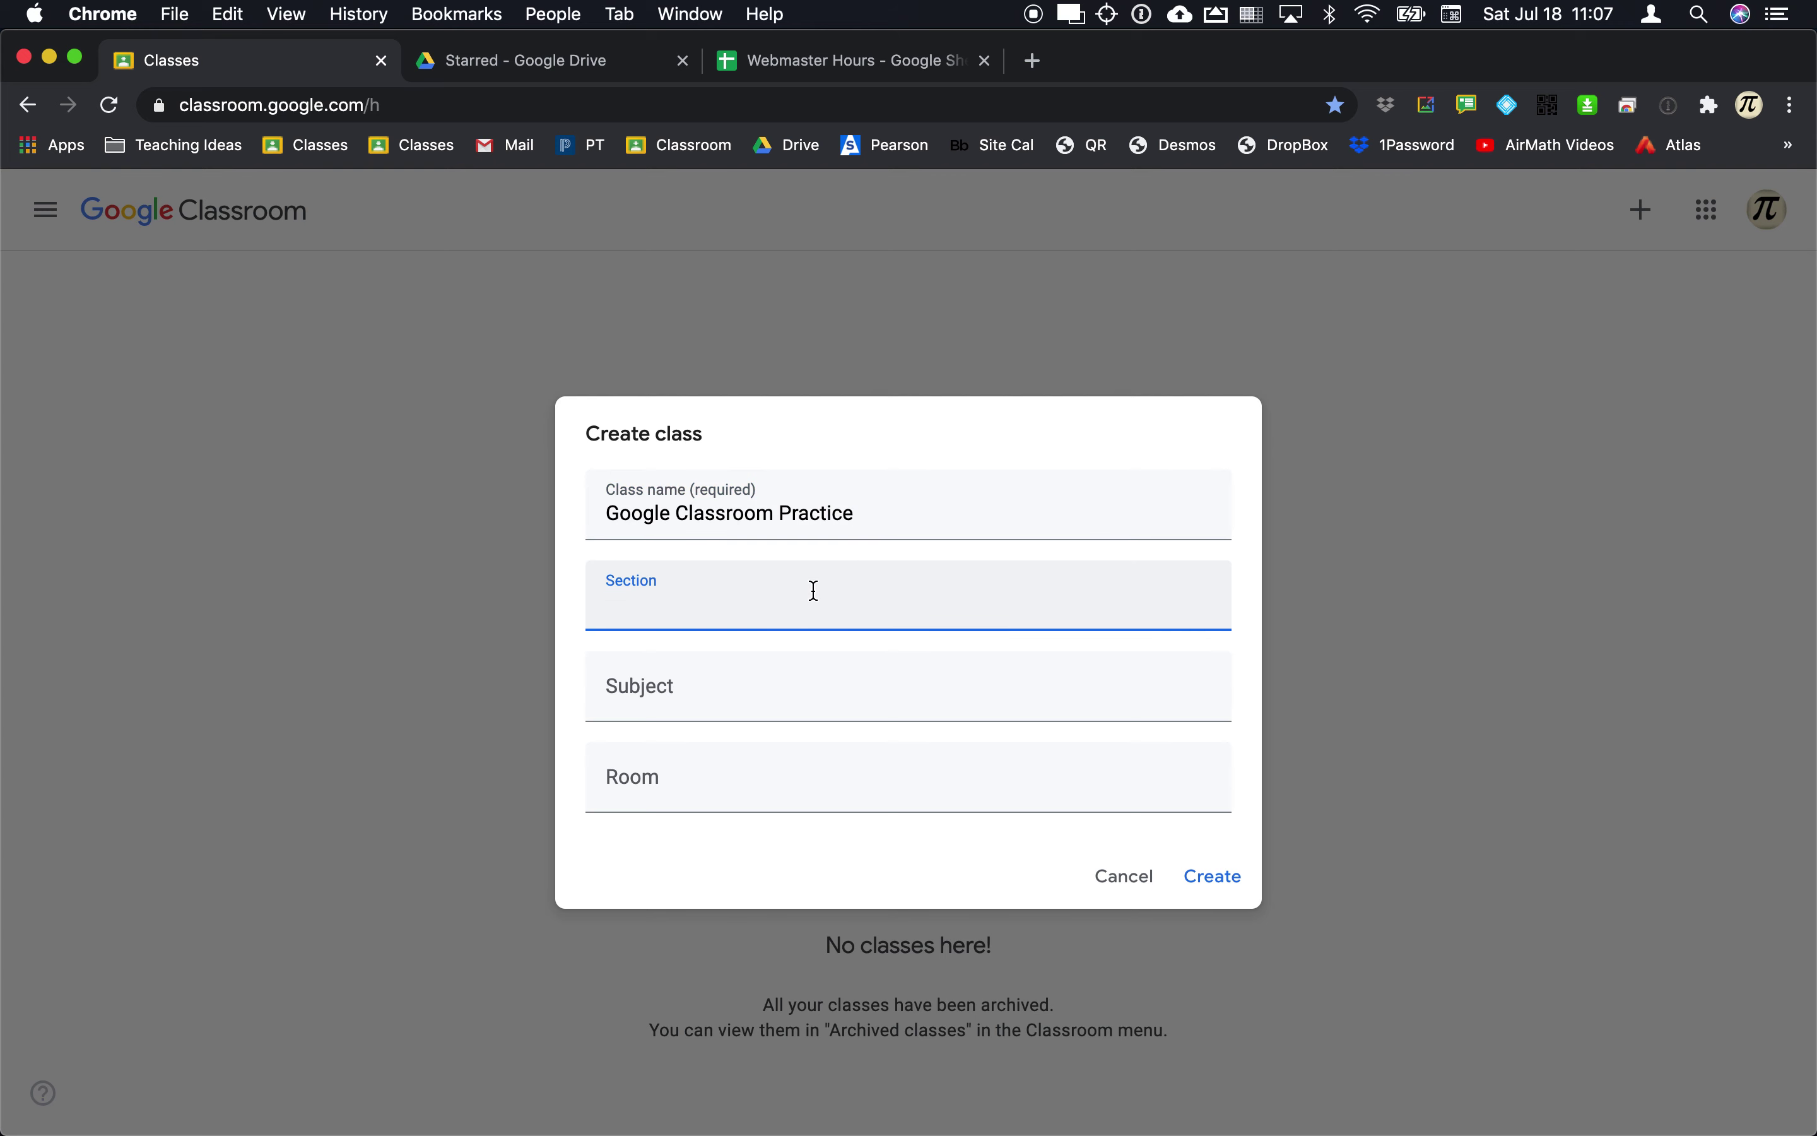
pyautogui.write('1')
pyautogui.click(743, 701)
pyautogui.write('Mat')
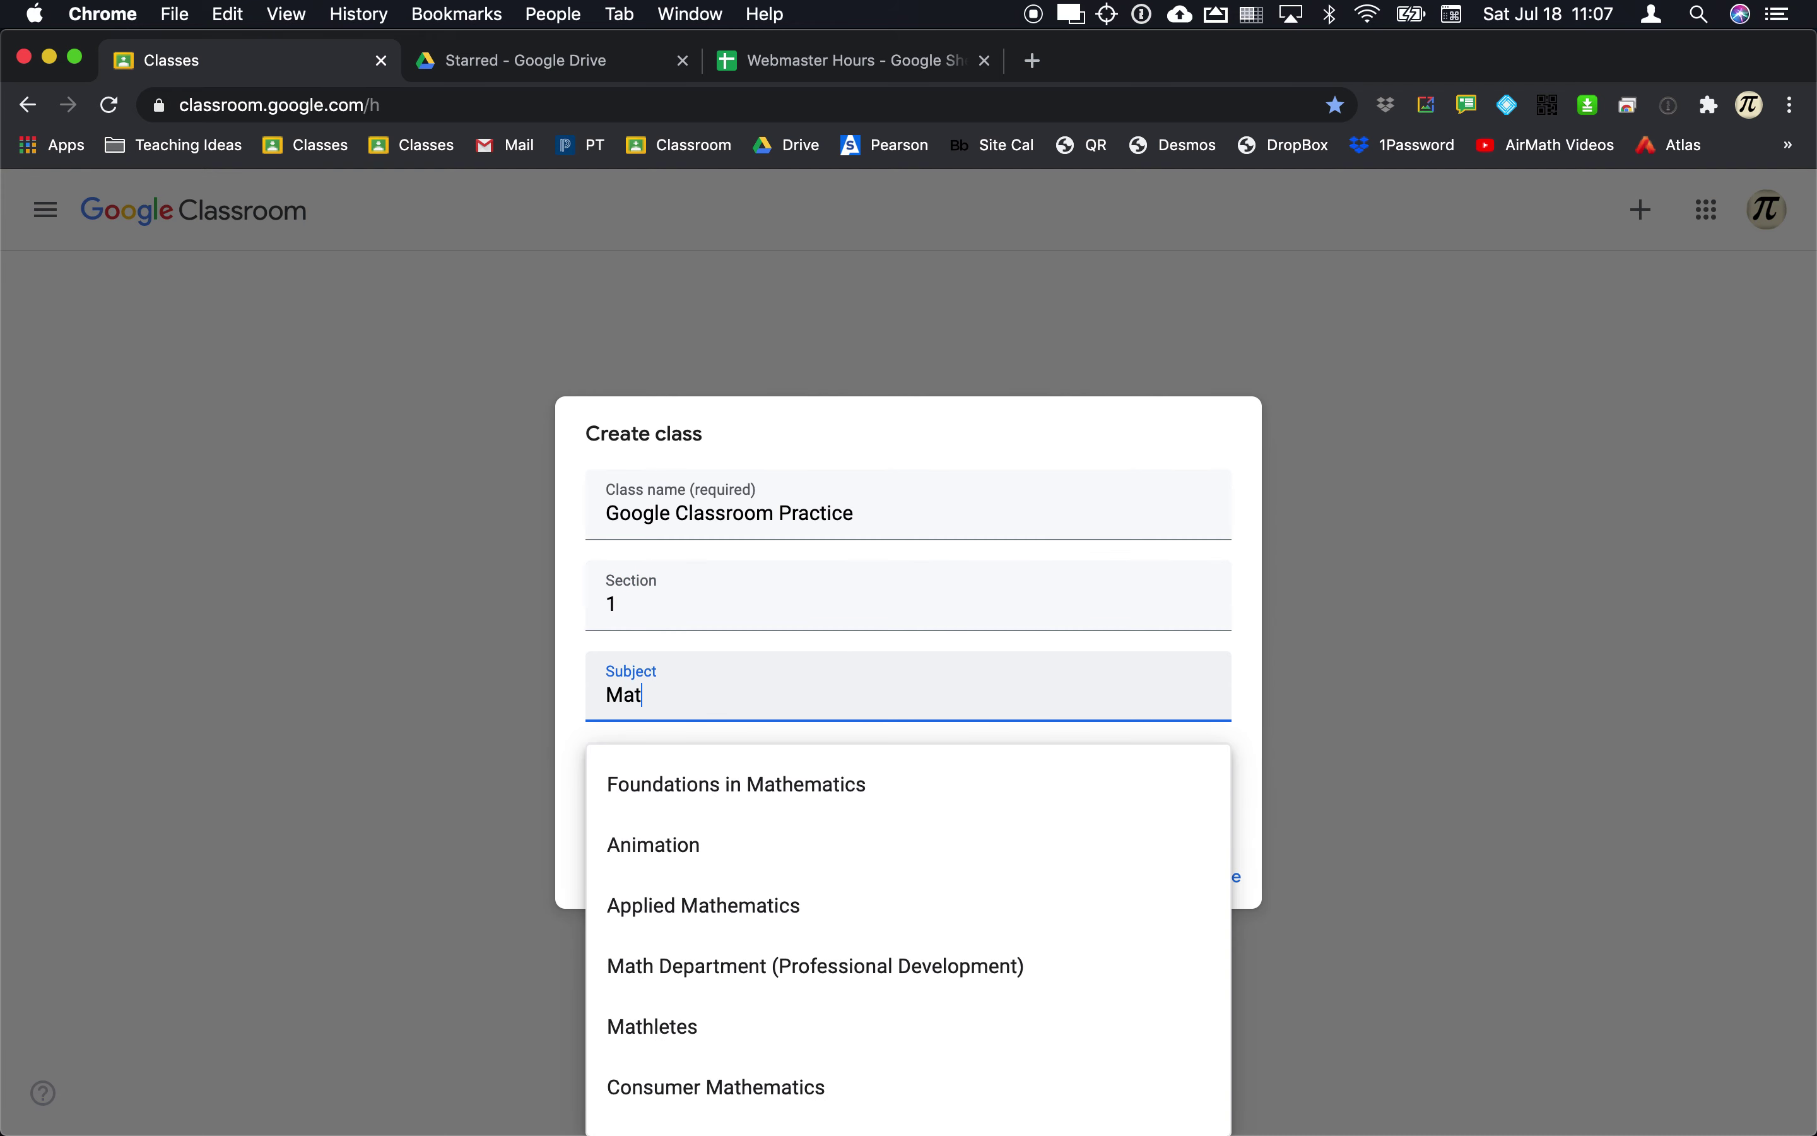
pyautogui.press('BackSpace')
pyautogui.press('BackSpace')
pyautogui.press('BackSpace')
pyautogui.write('Education')
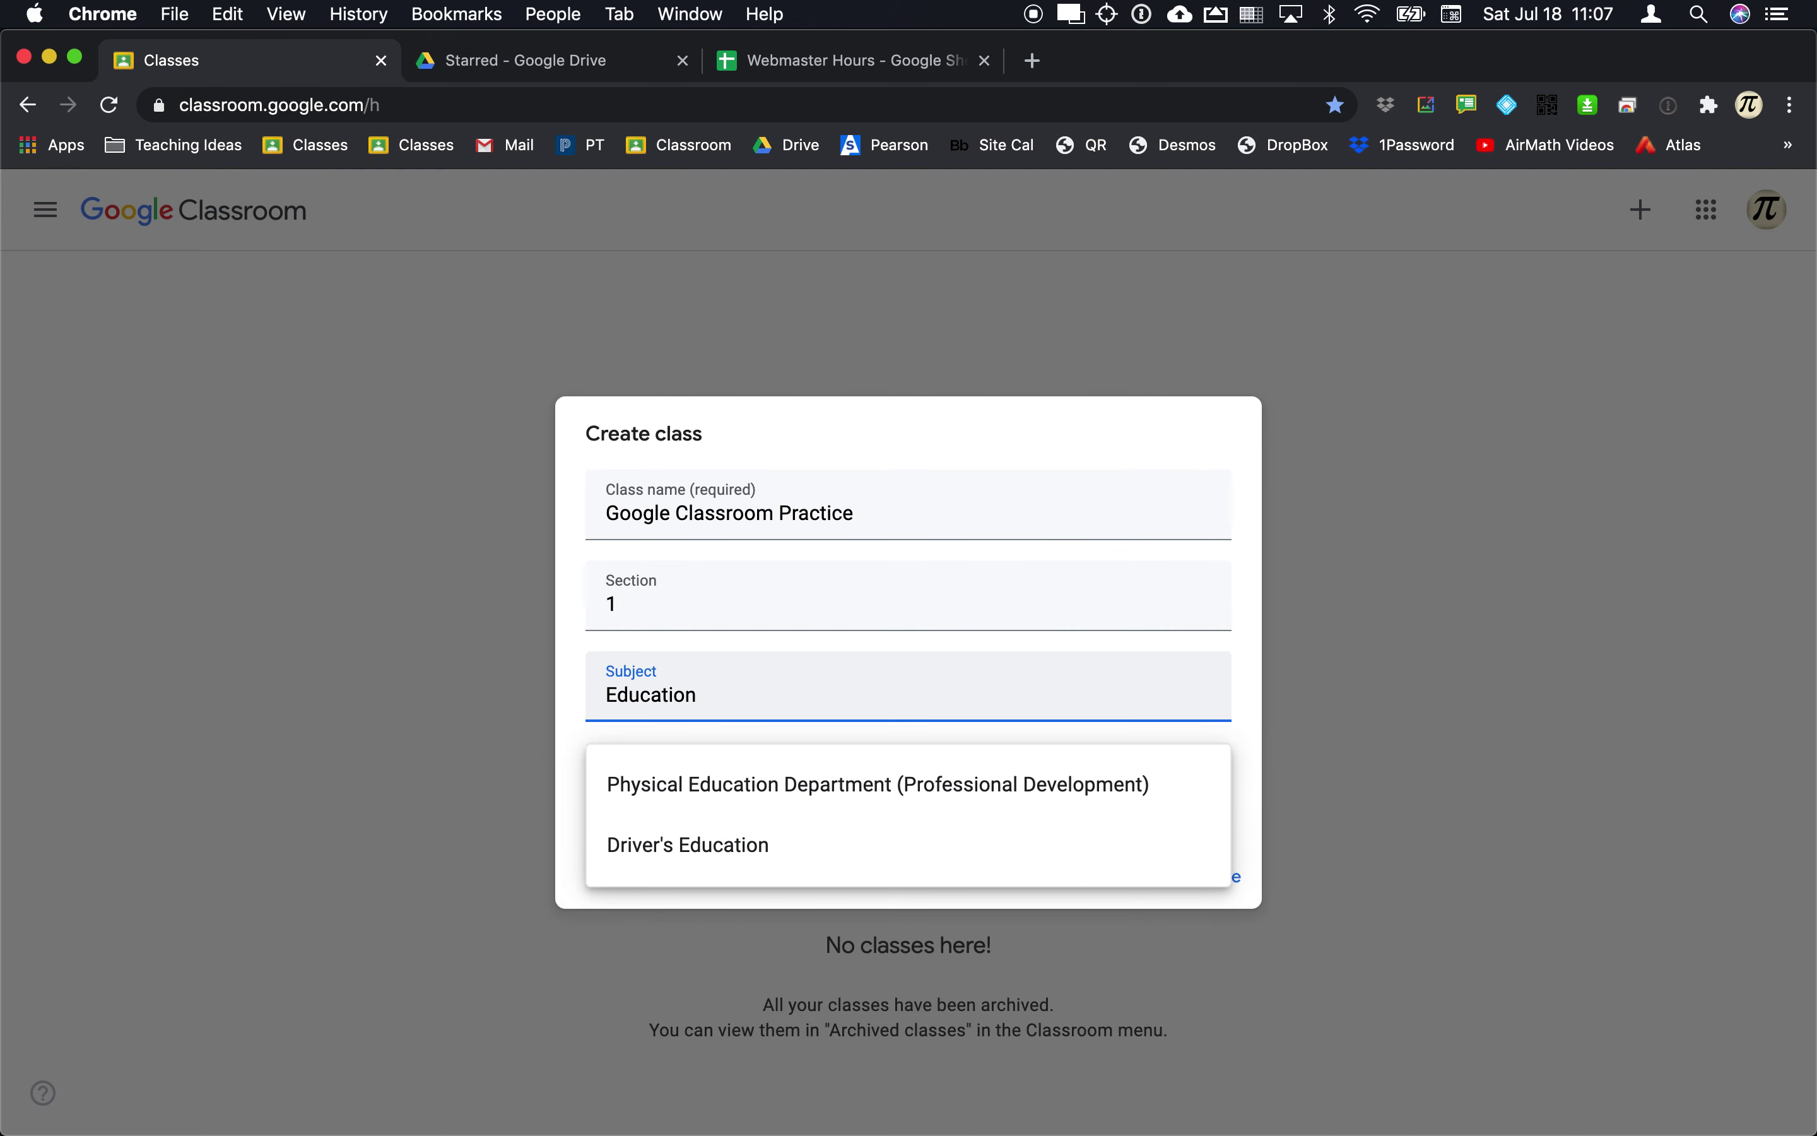
pyautogui.click(735, 785)
pyautogui.write('222')
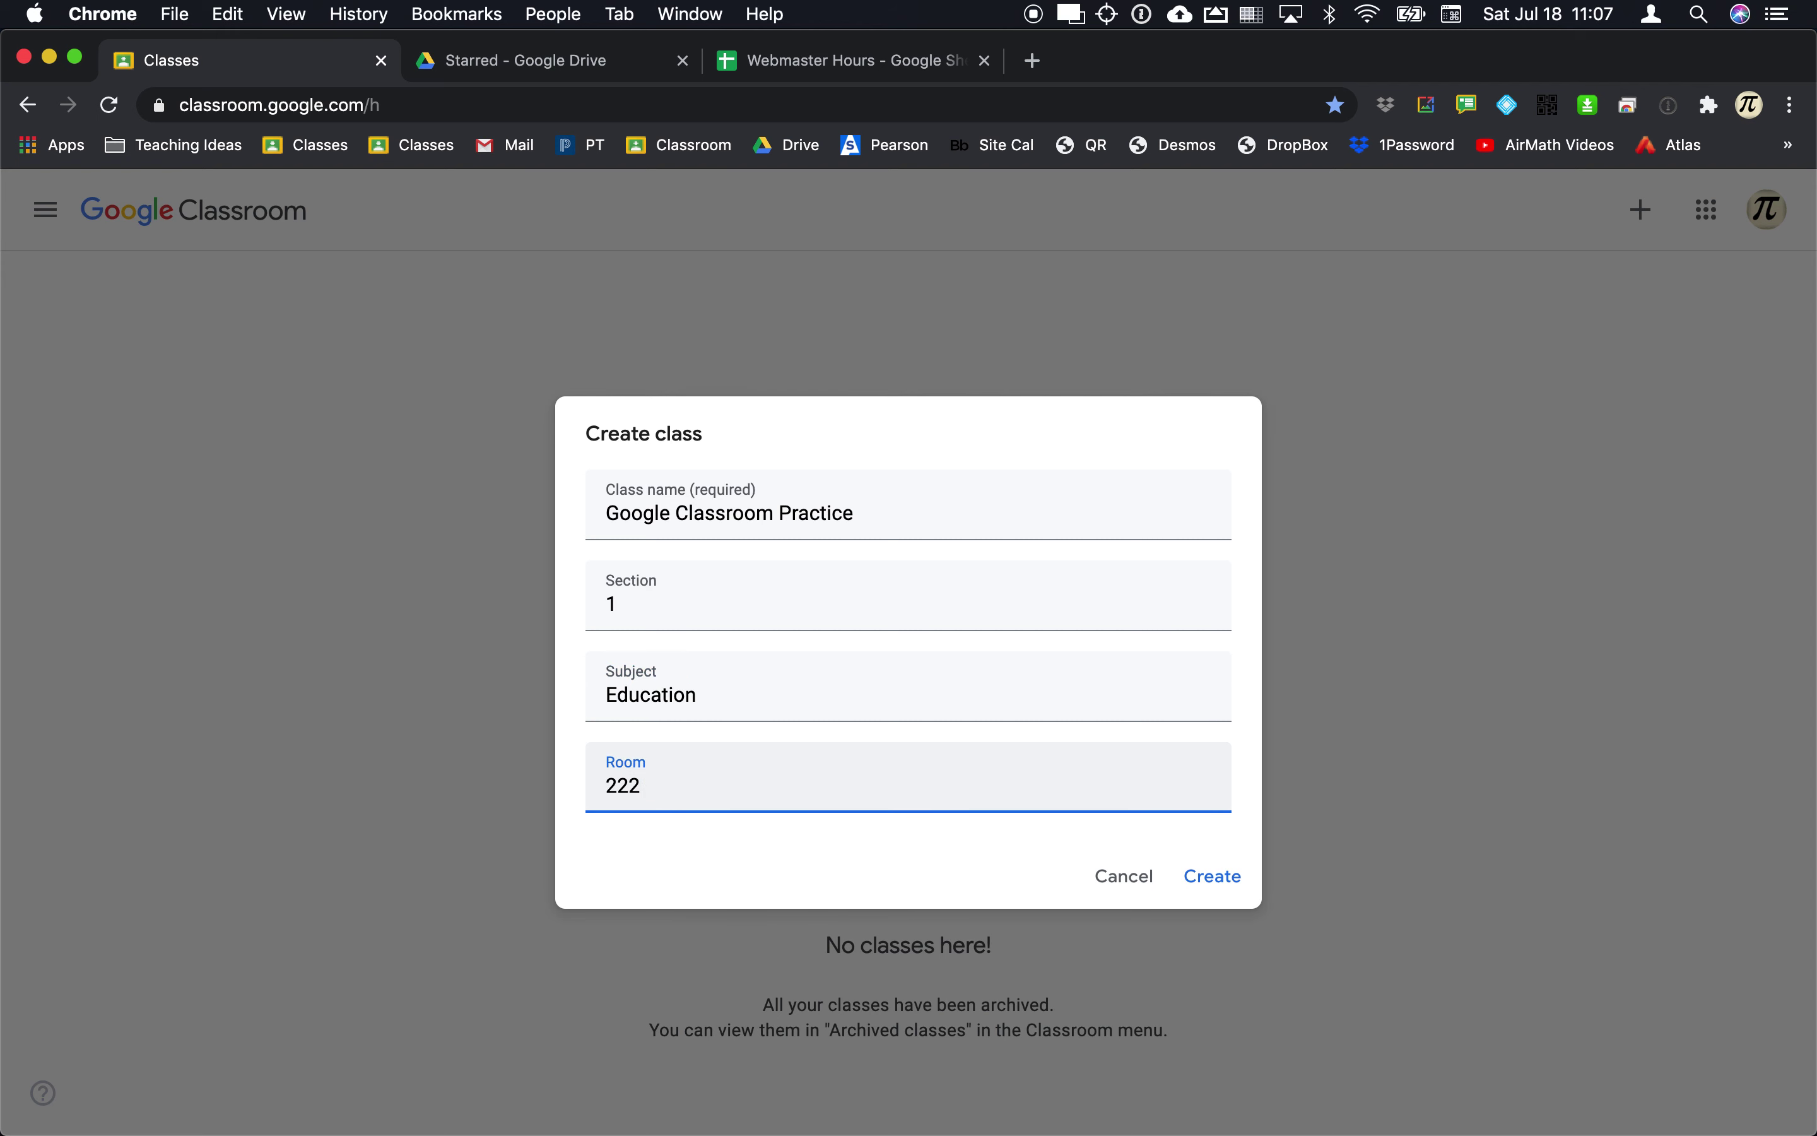
pyautogui.click(1200, 874)
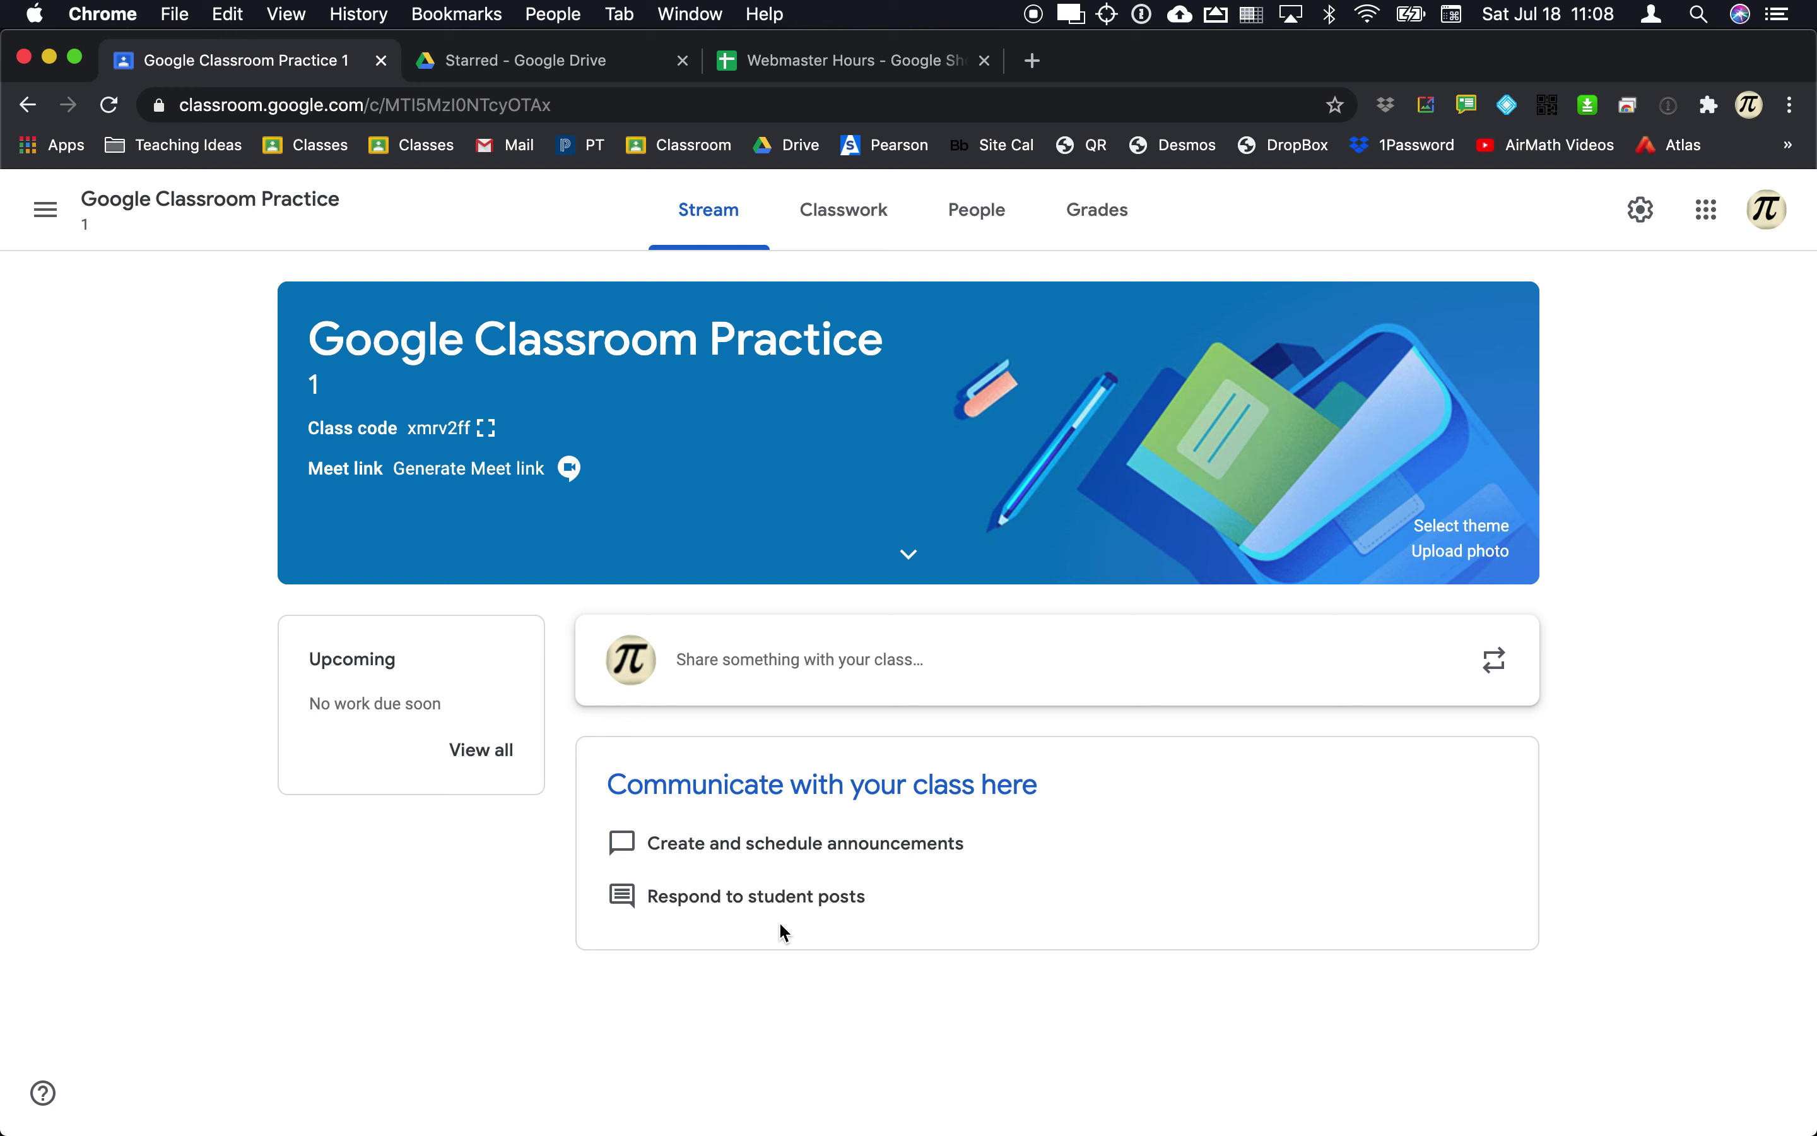
pyautogui.click(52, 214)
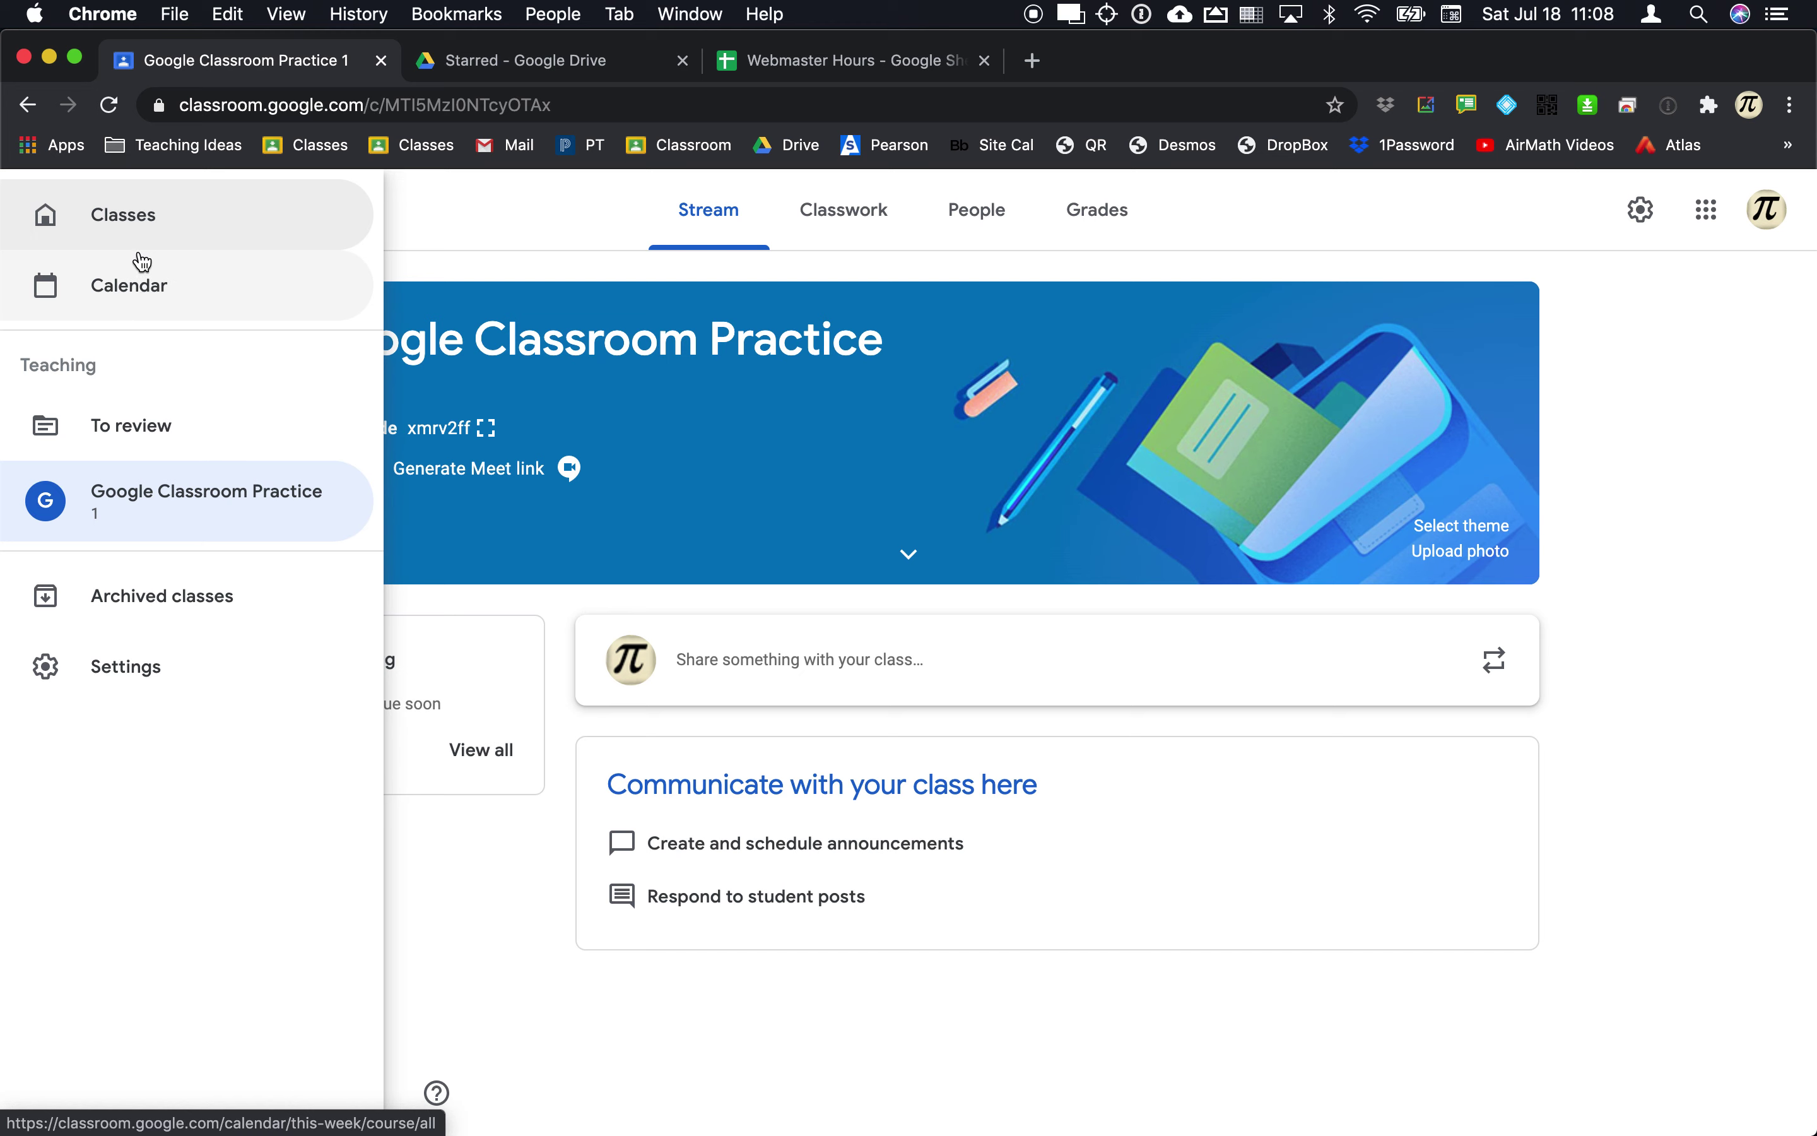
pyautogui.click(143, 294)
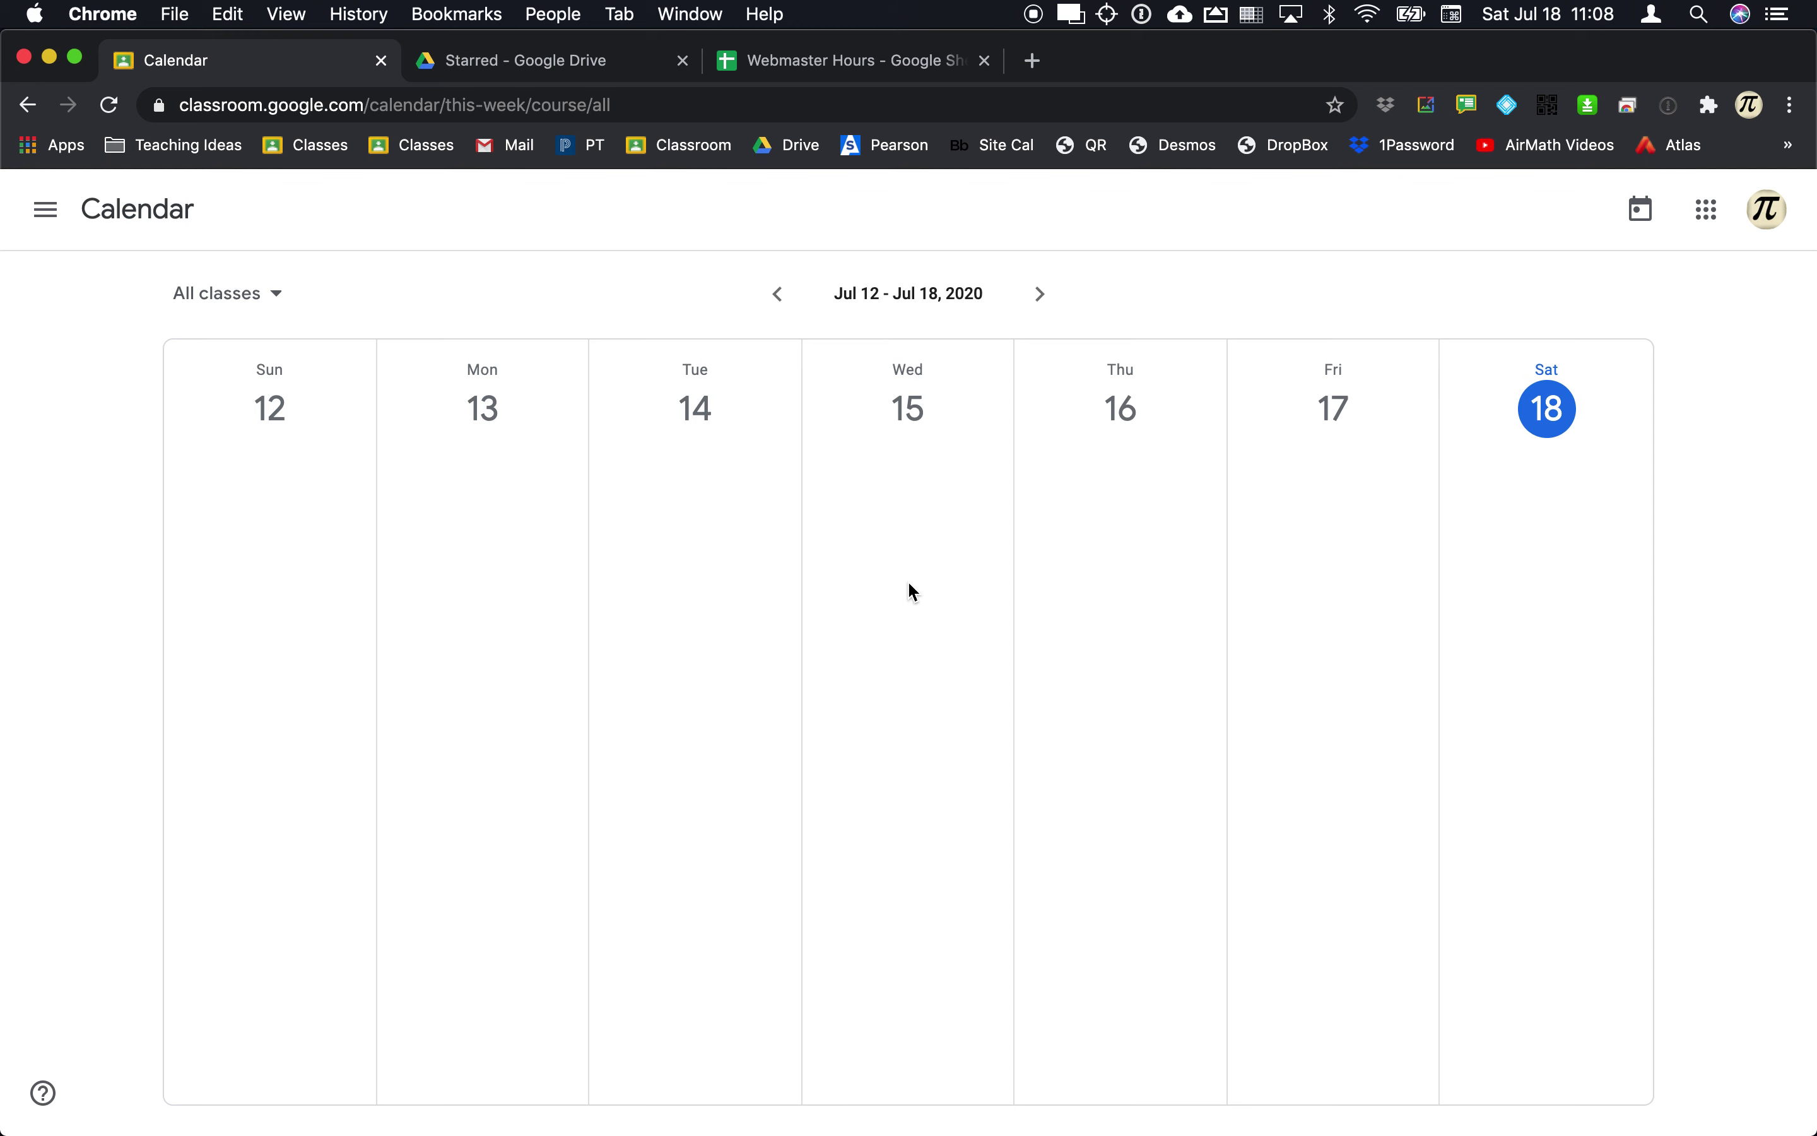
pyautogui.click(45, 209)
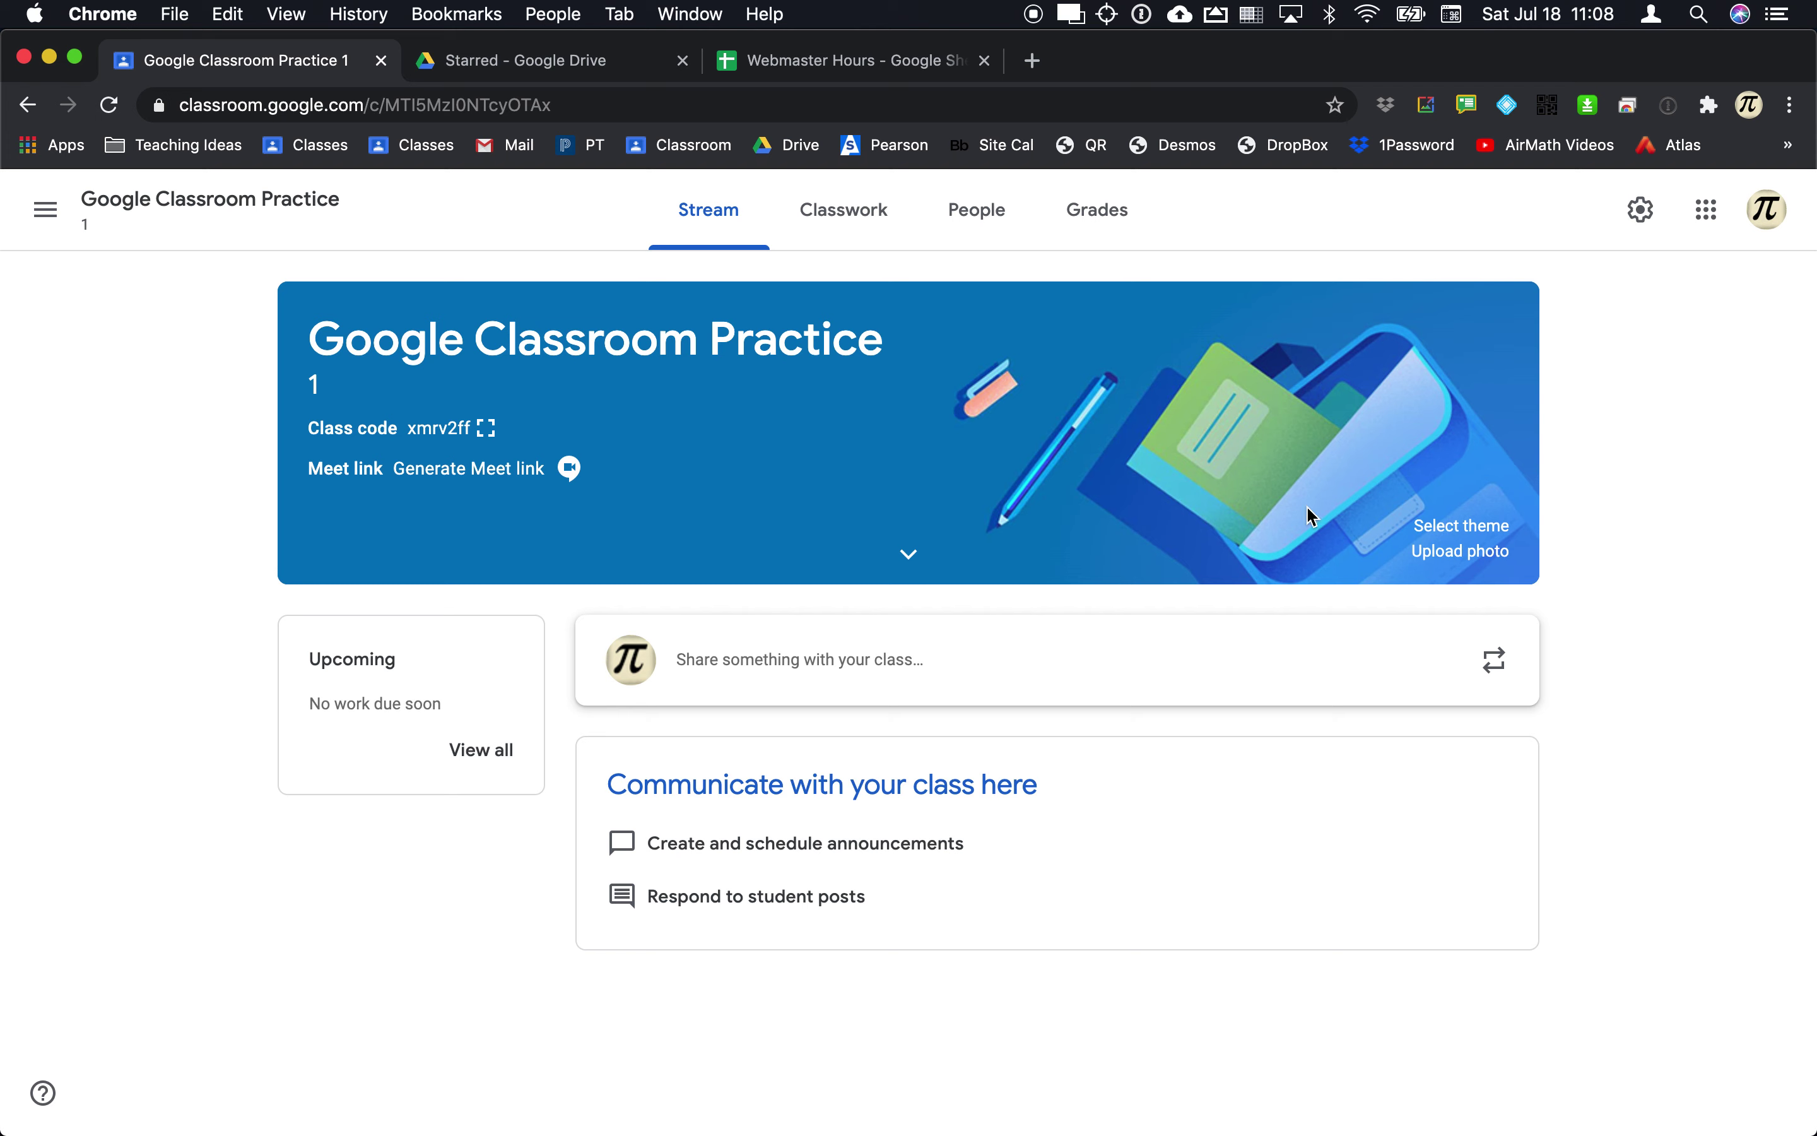
# Step: Apply the notebook-and-glasses Math & Science theme to the class banner
pyautogui.click(1455, 535)
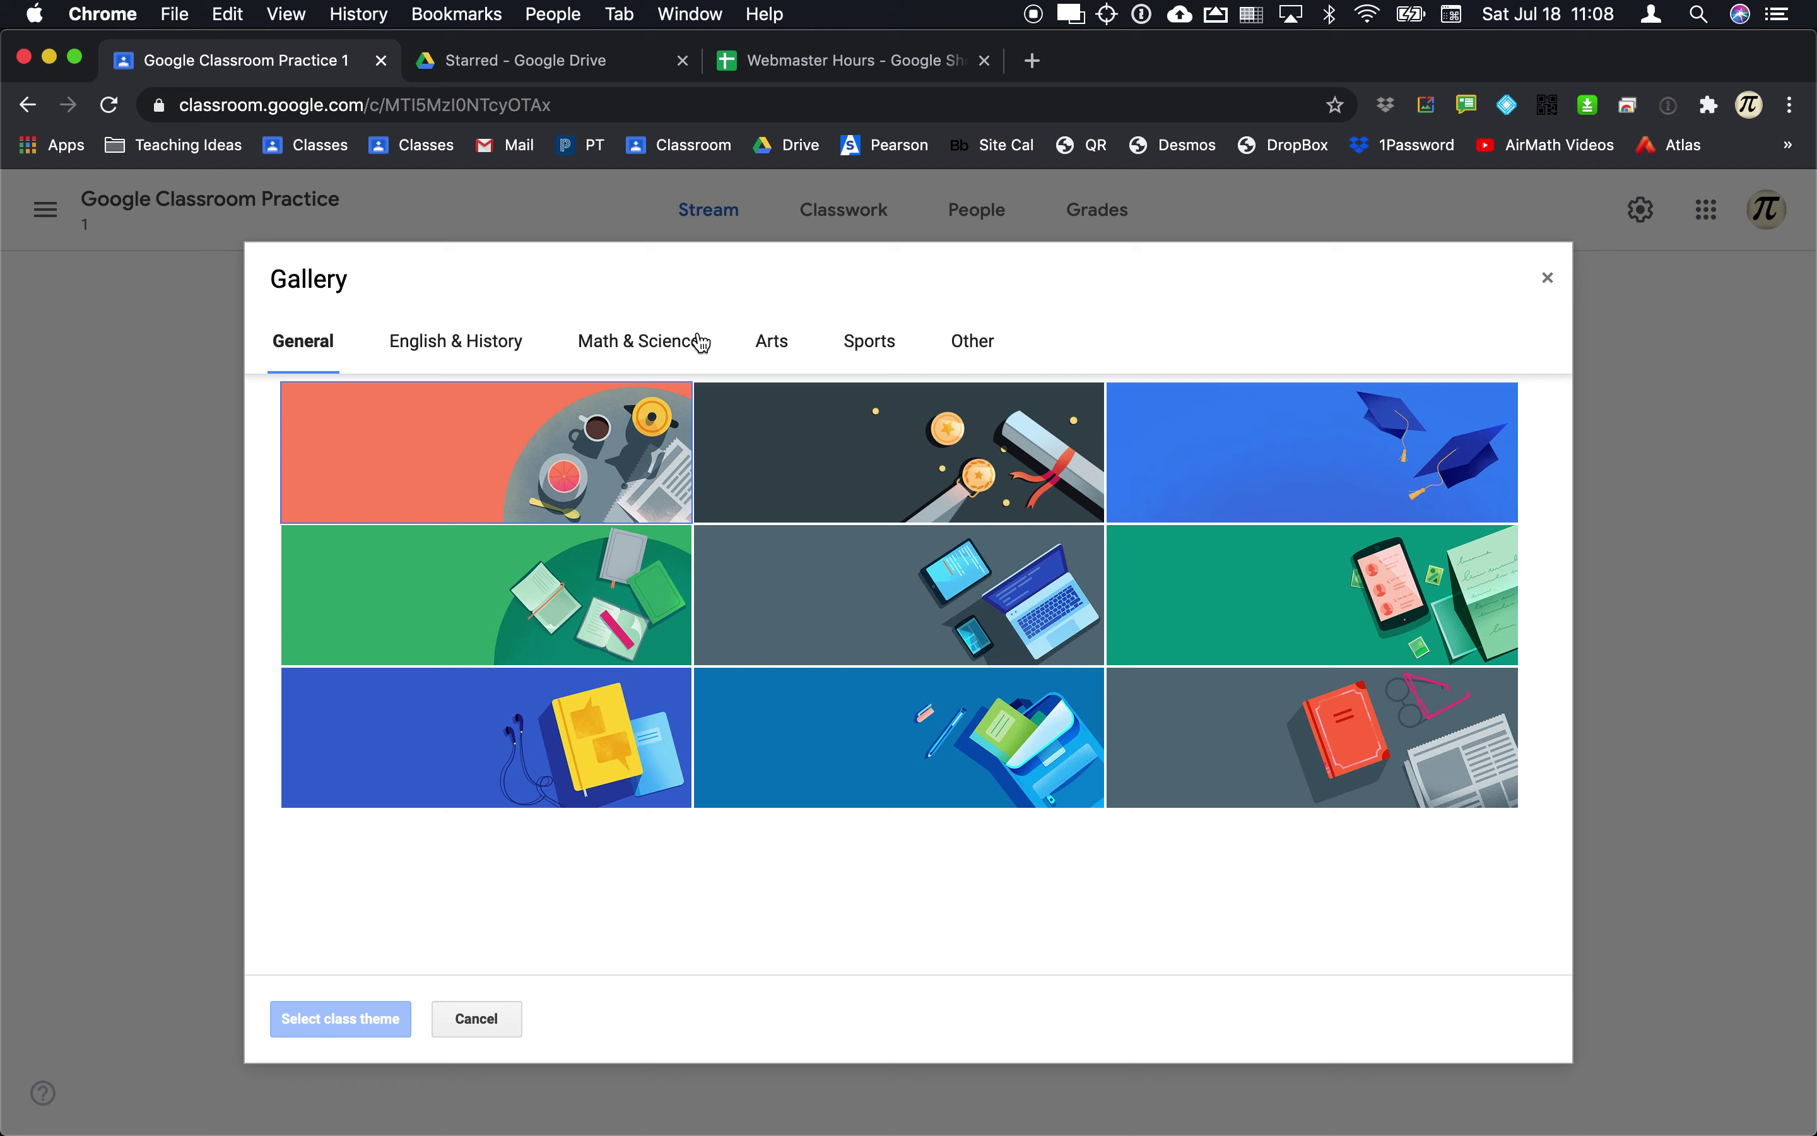
pyautogui.click(679, 340)
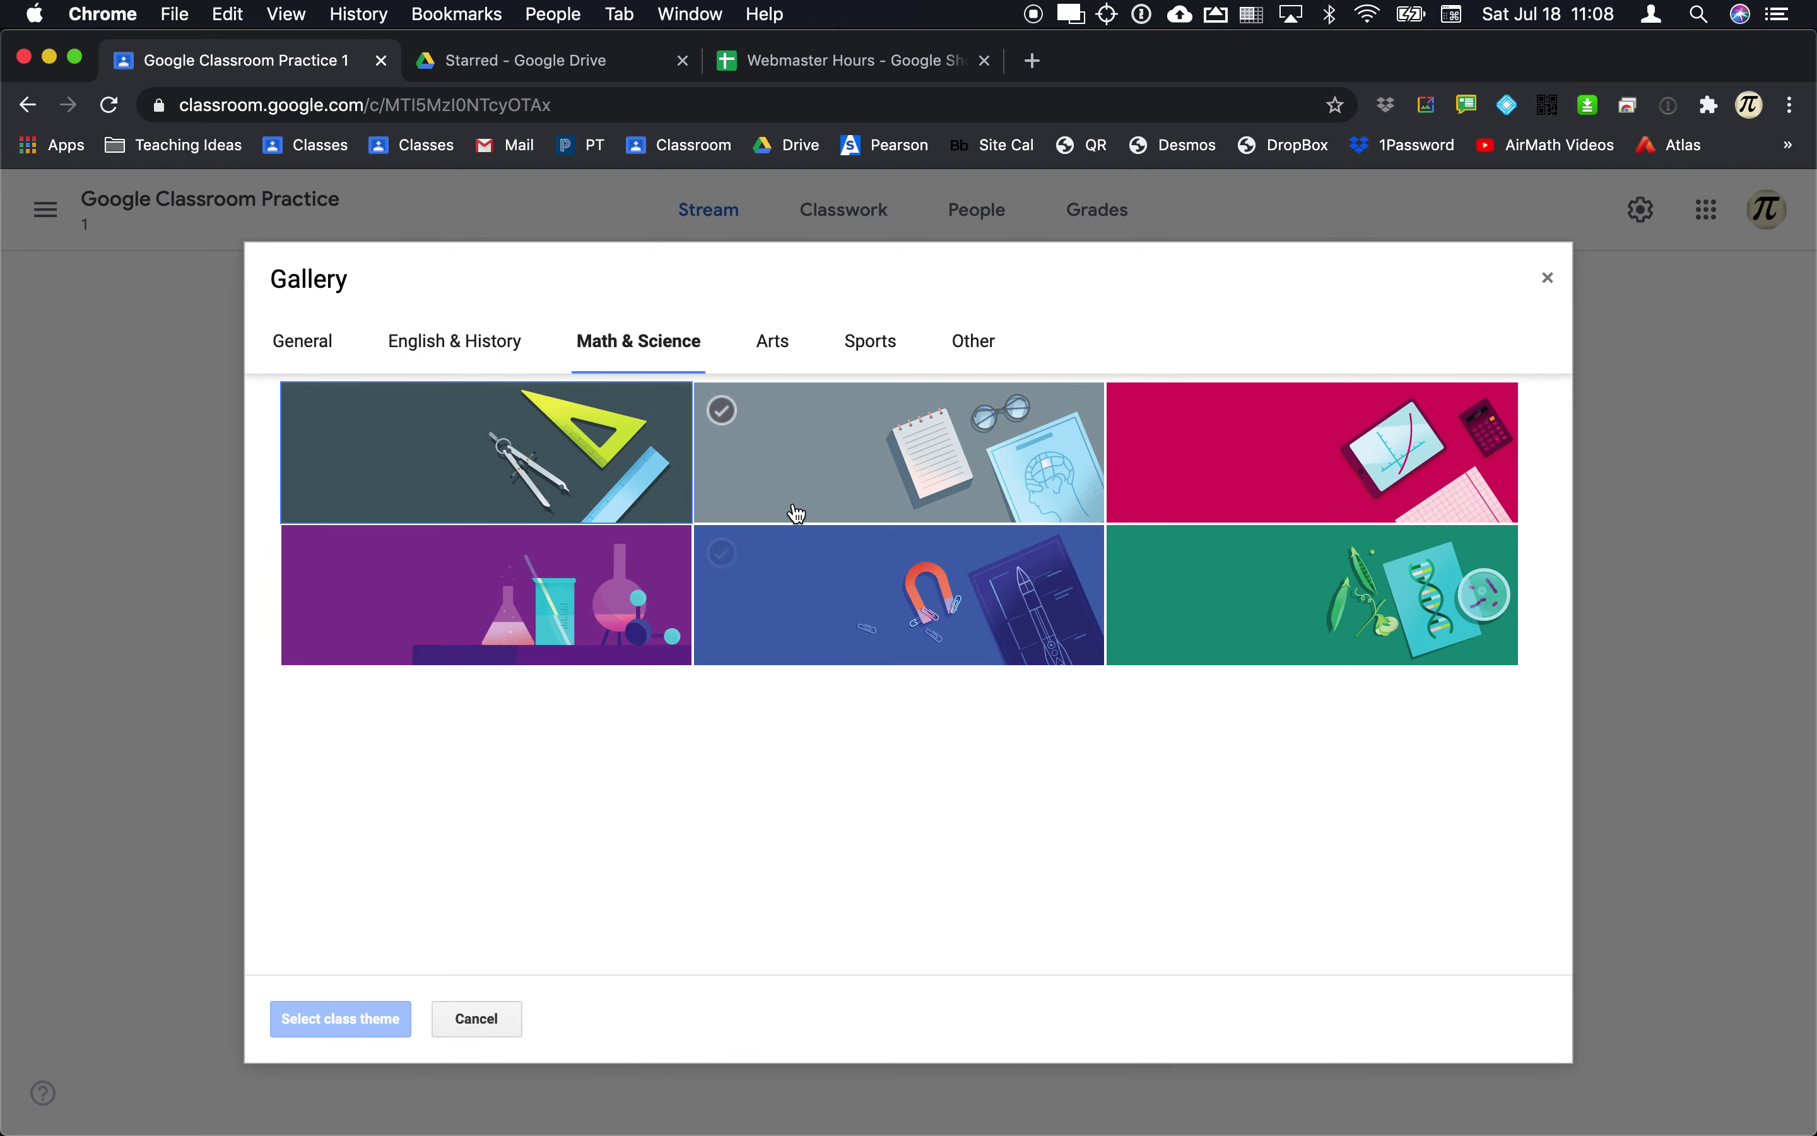
pyautogui.click(795, 514)
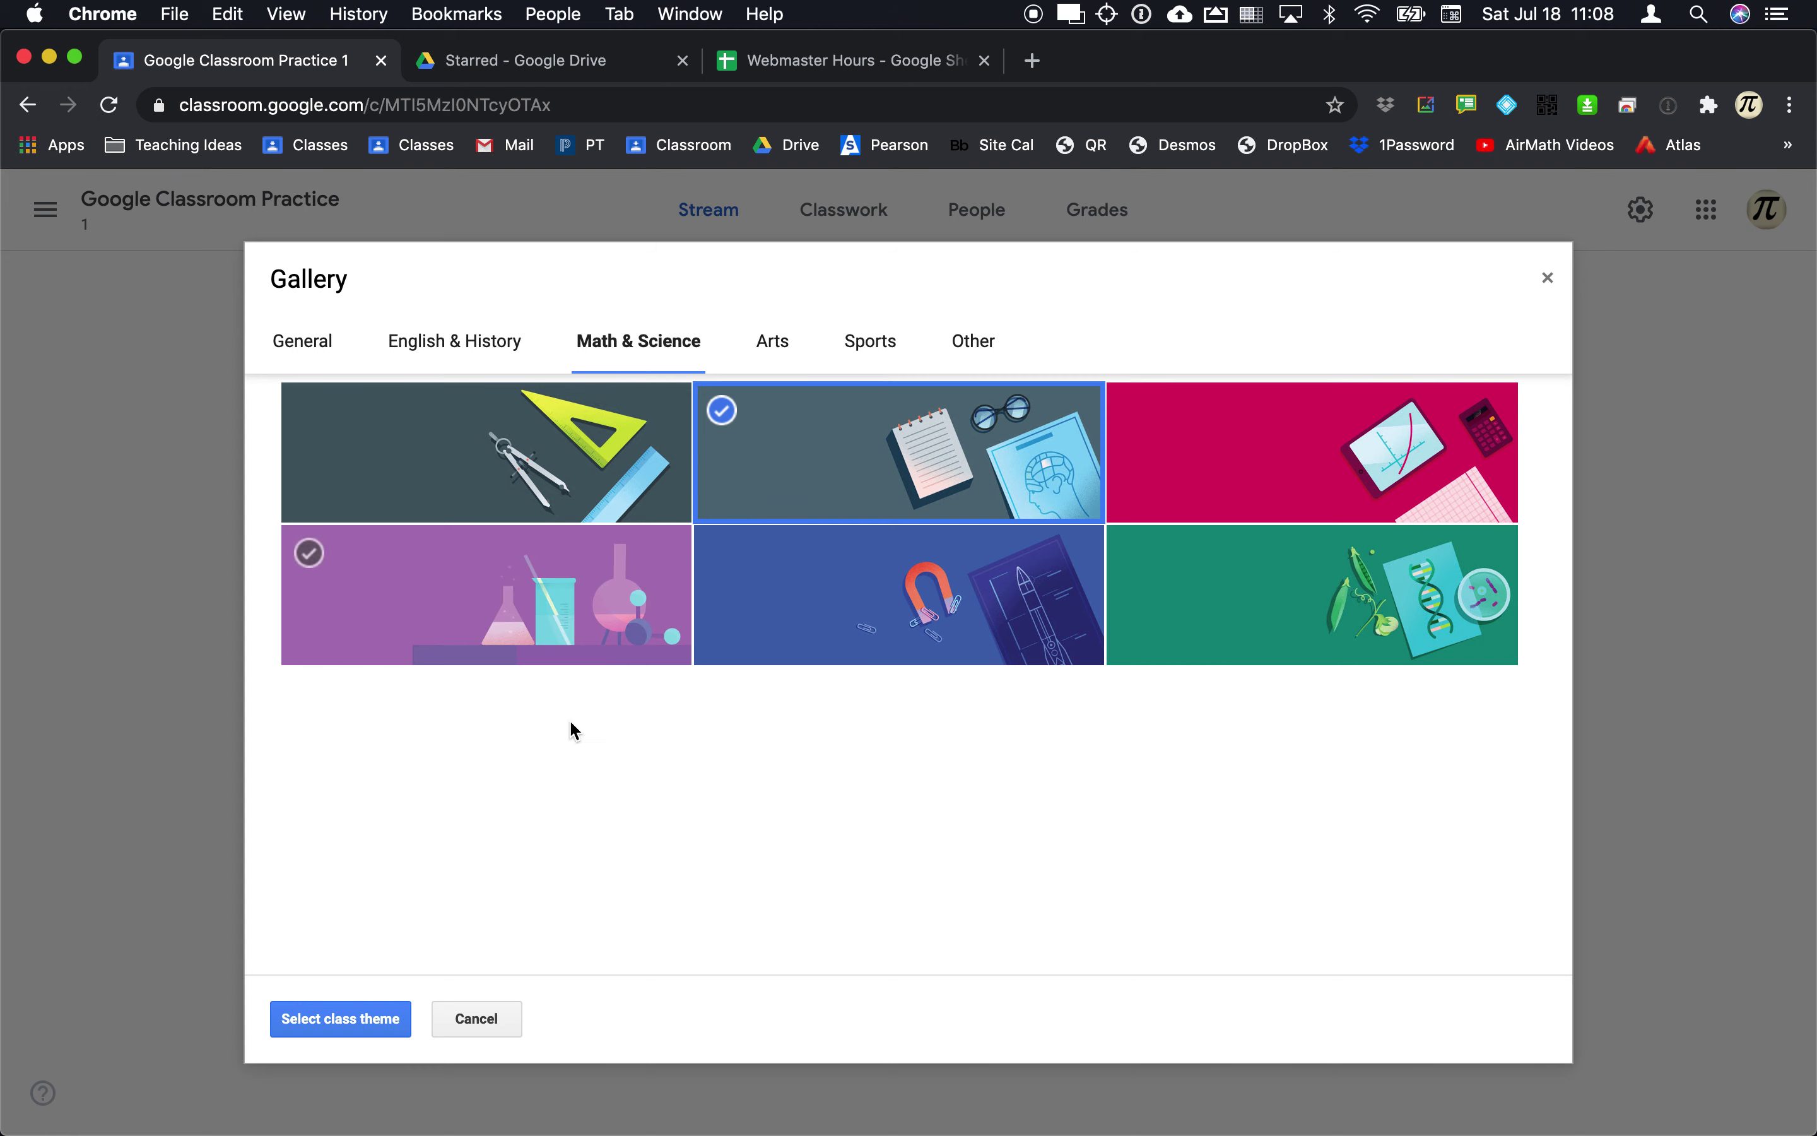
pyautogui.click(338, 1028)
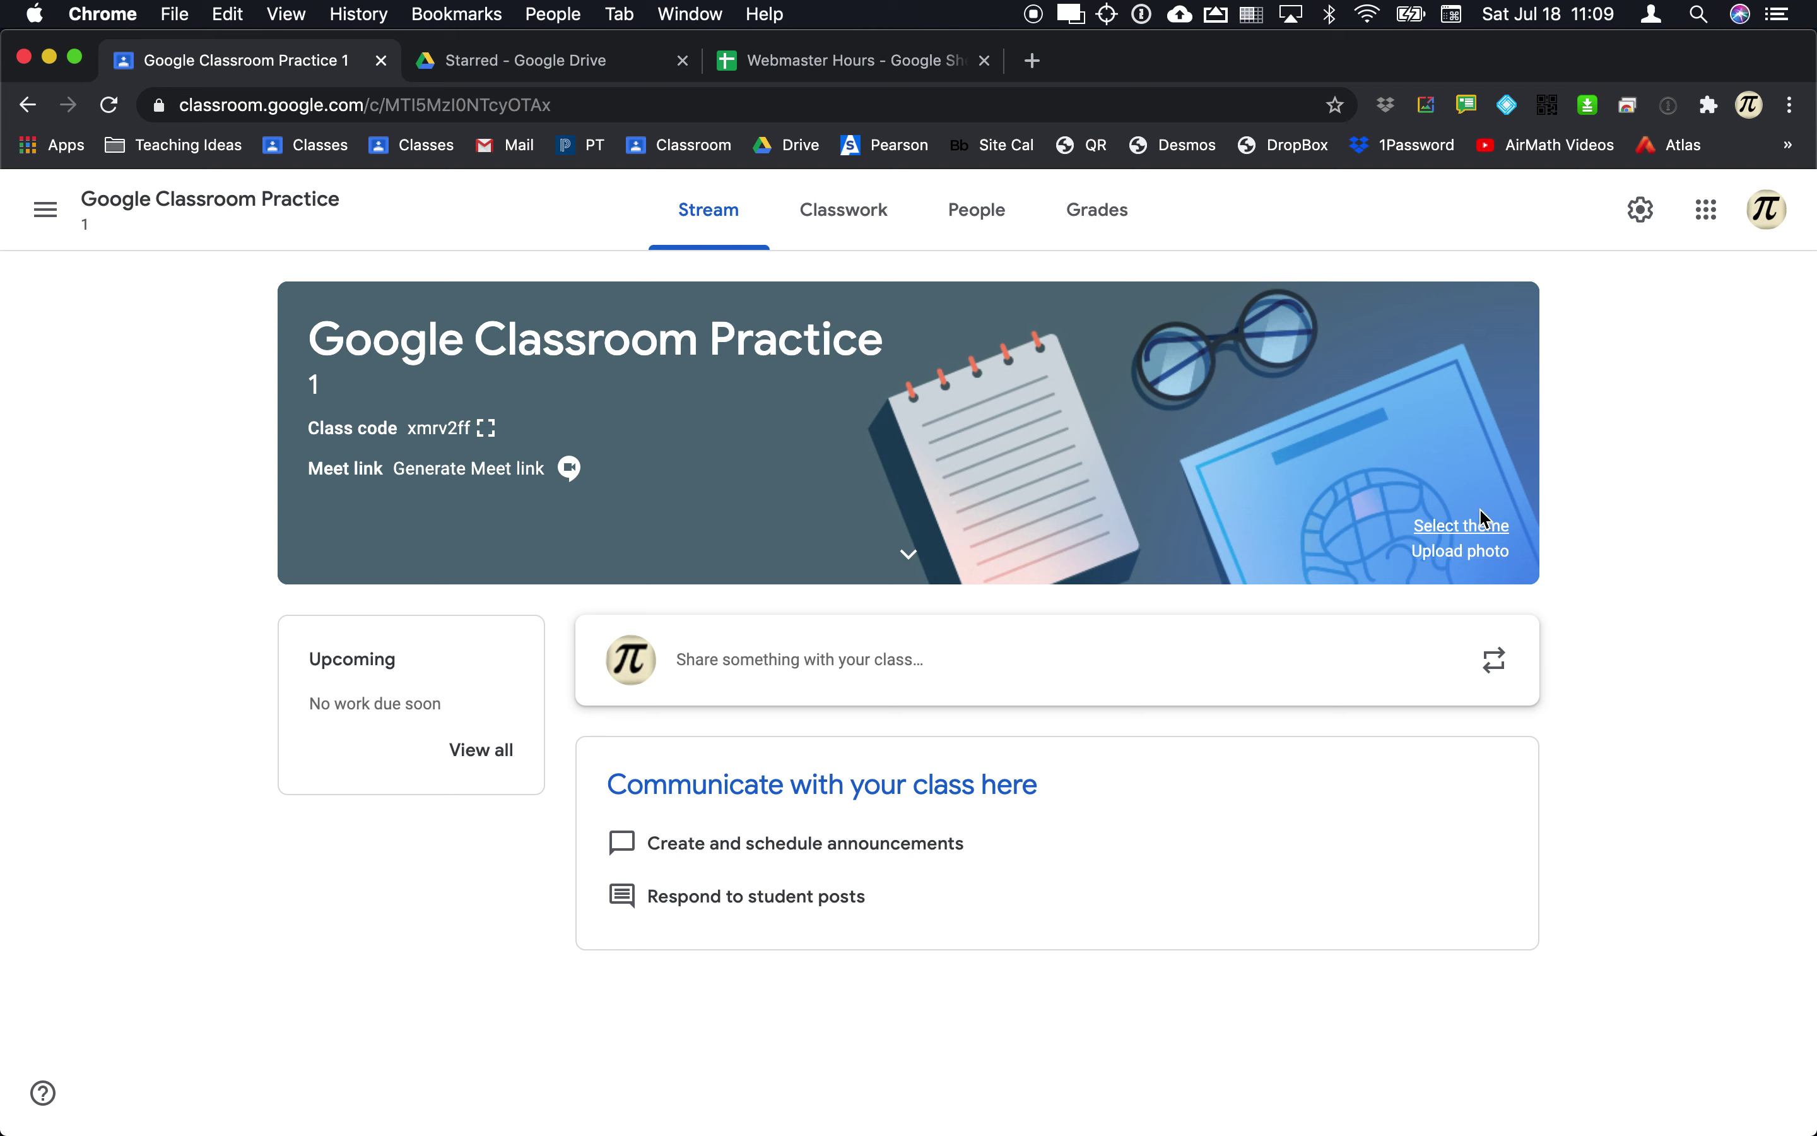
# Step: Reopen the theme gallery, close it unchanged, and go to the Classwork page
pyautogui.click(1476, 525)
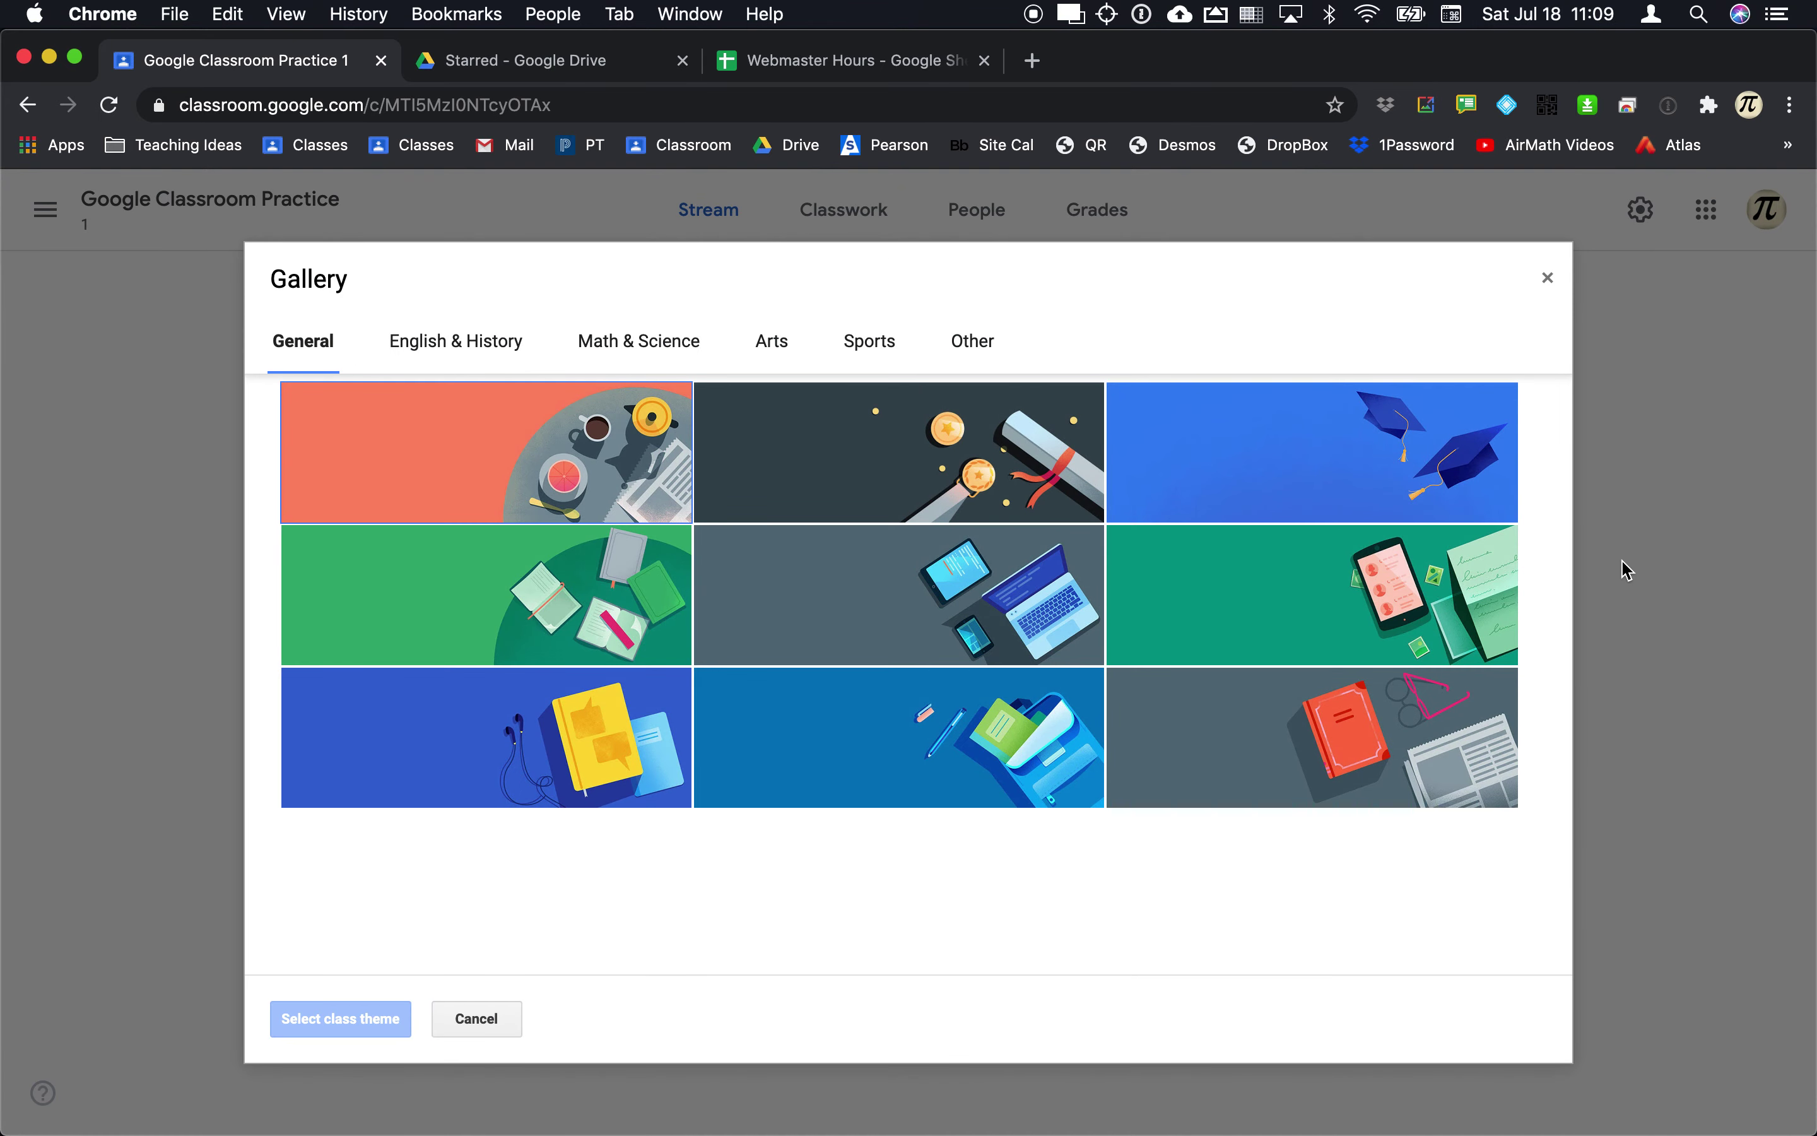
pyautogui.click(1547, 280)
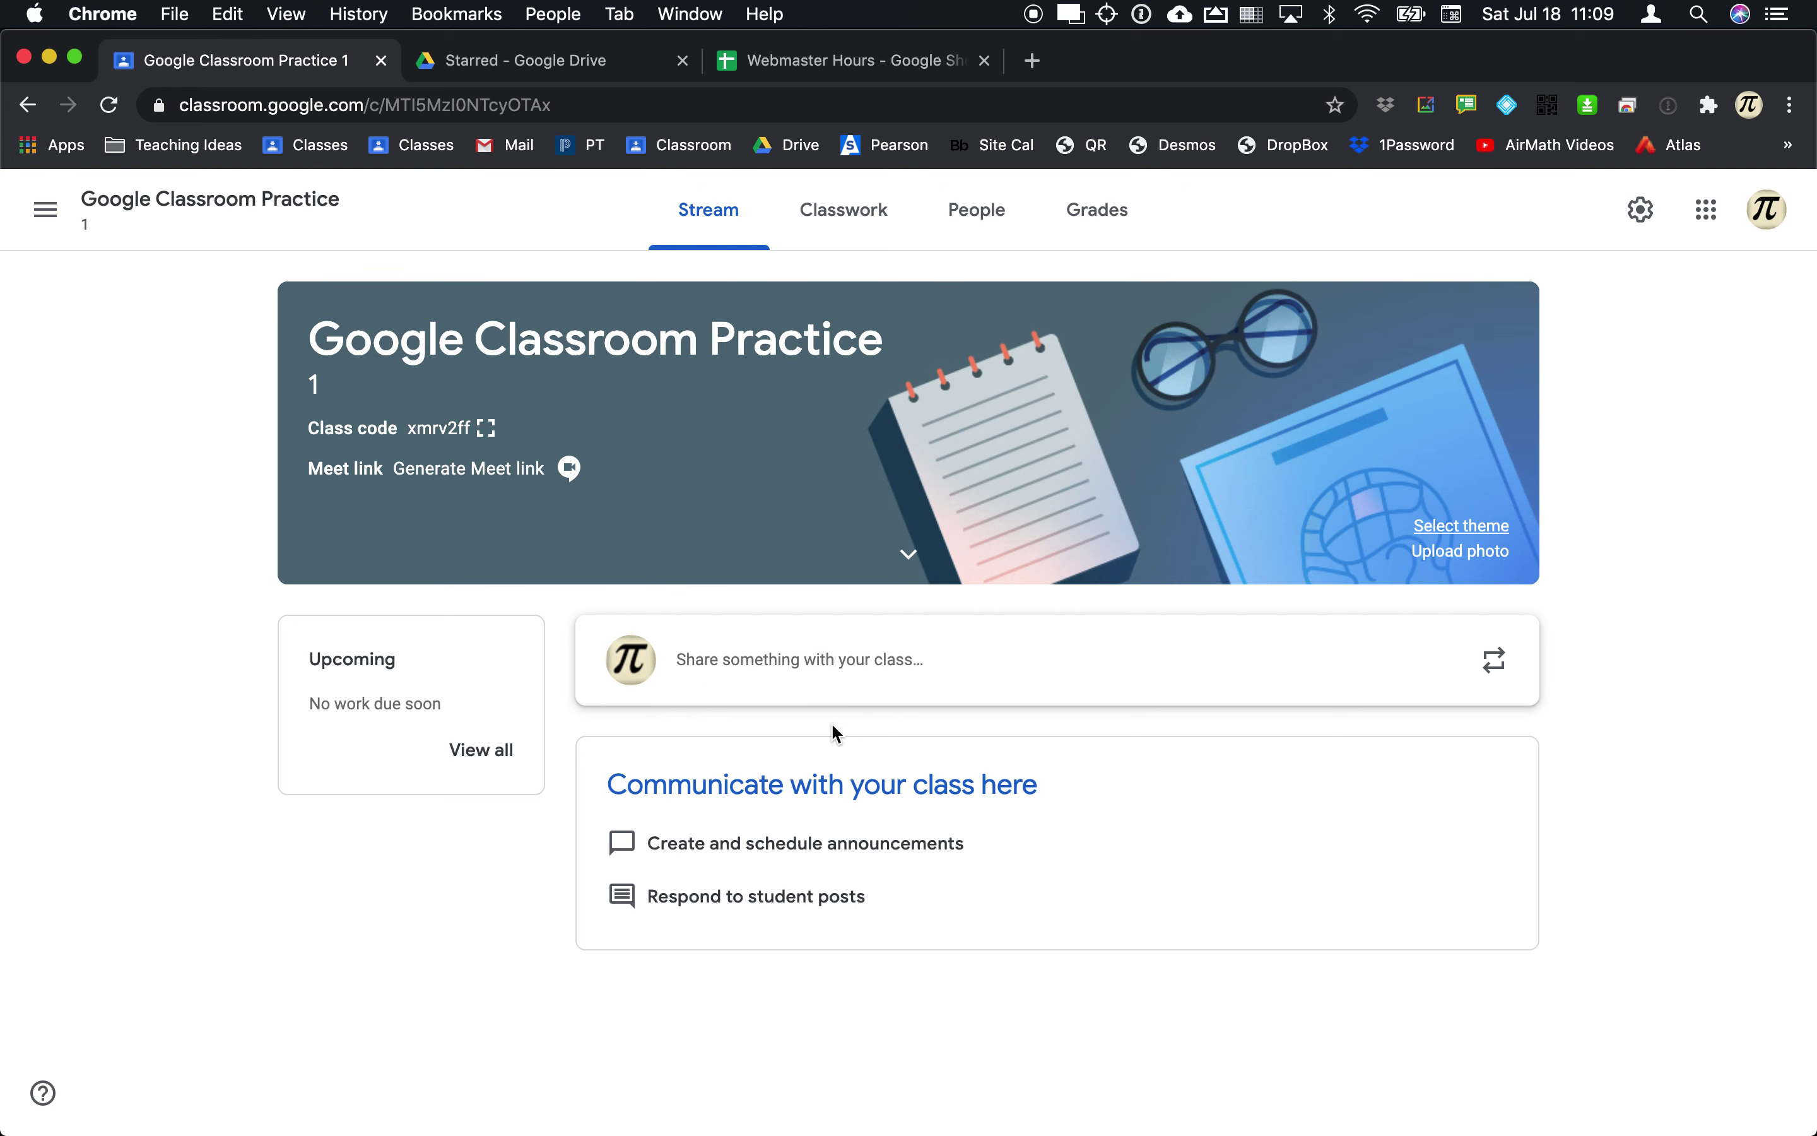
pyautogui.click(858, 210)
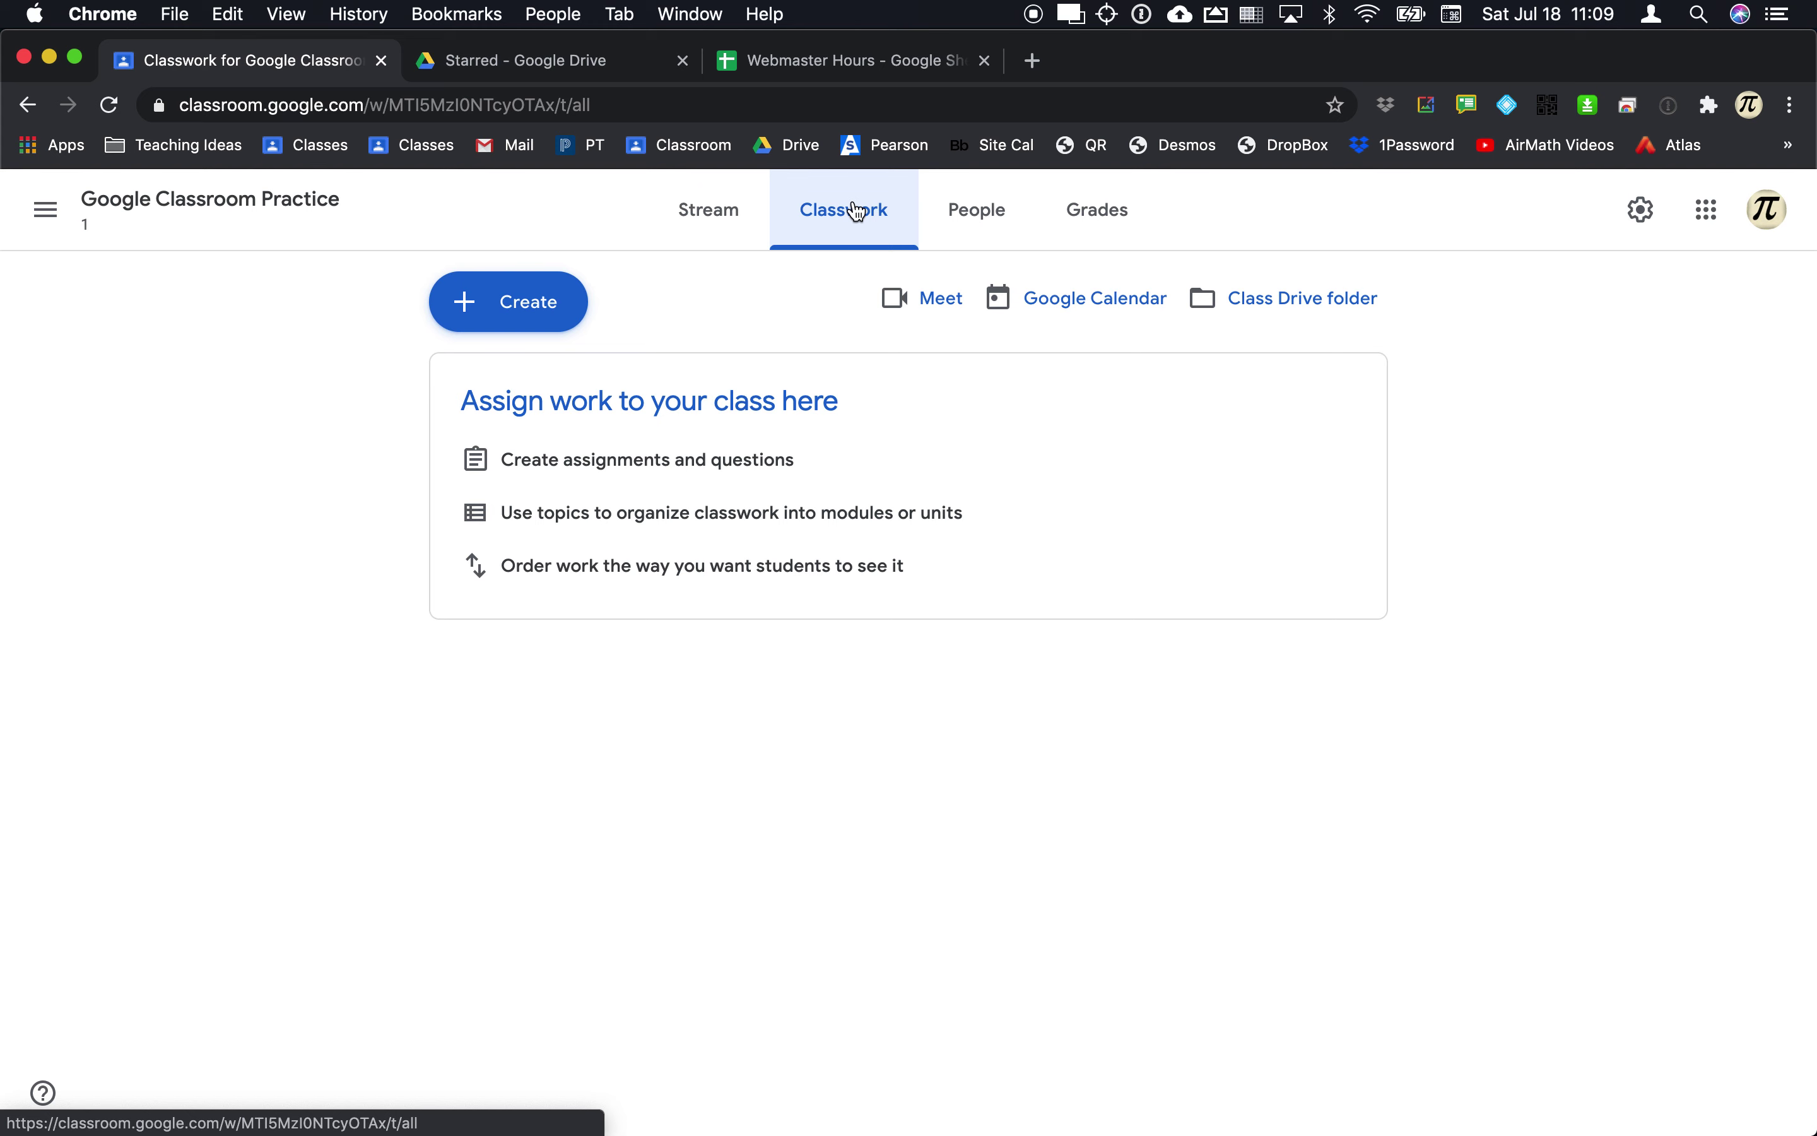
# Step: Check the empty People and Grades pages, then open Class settings
pyautogui.click(980, 220)
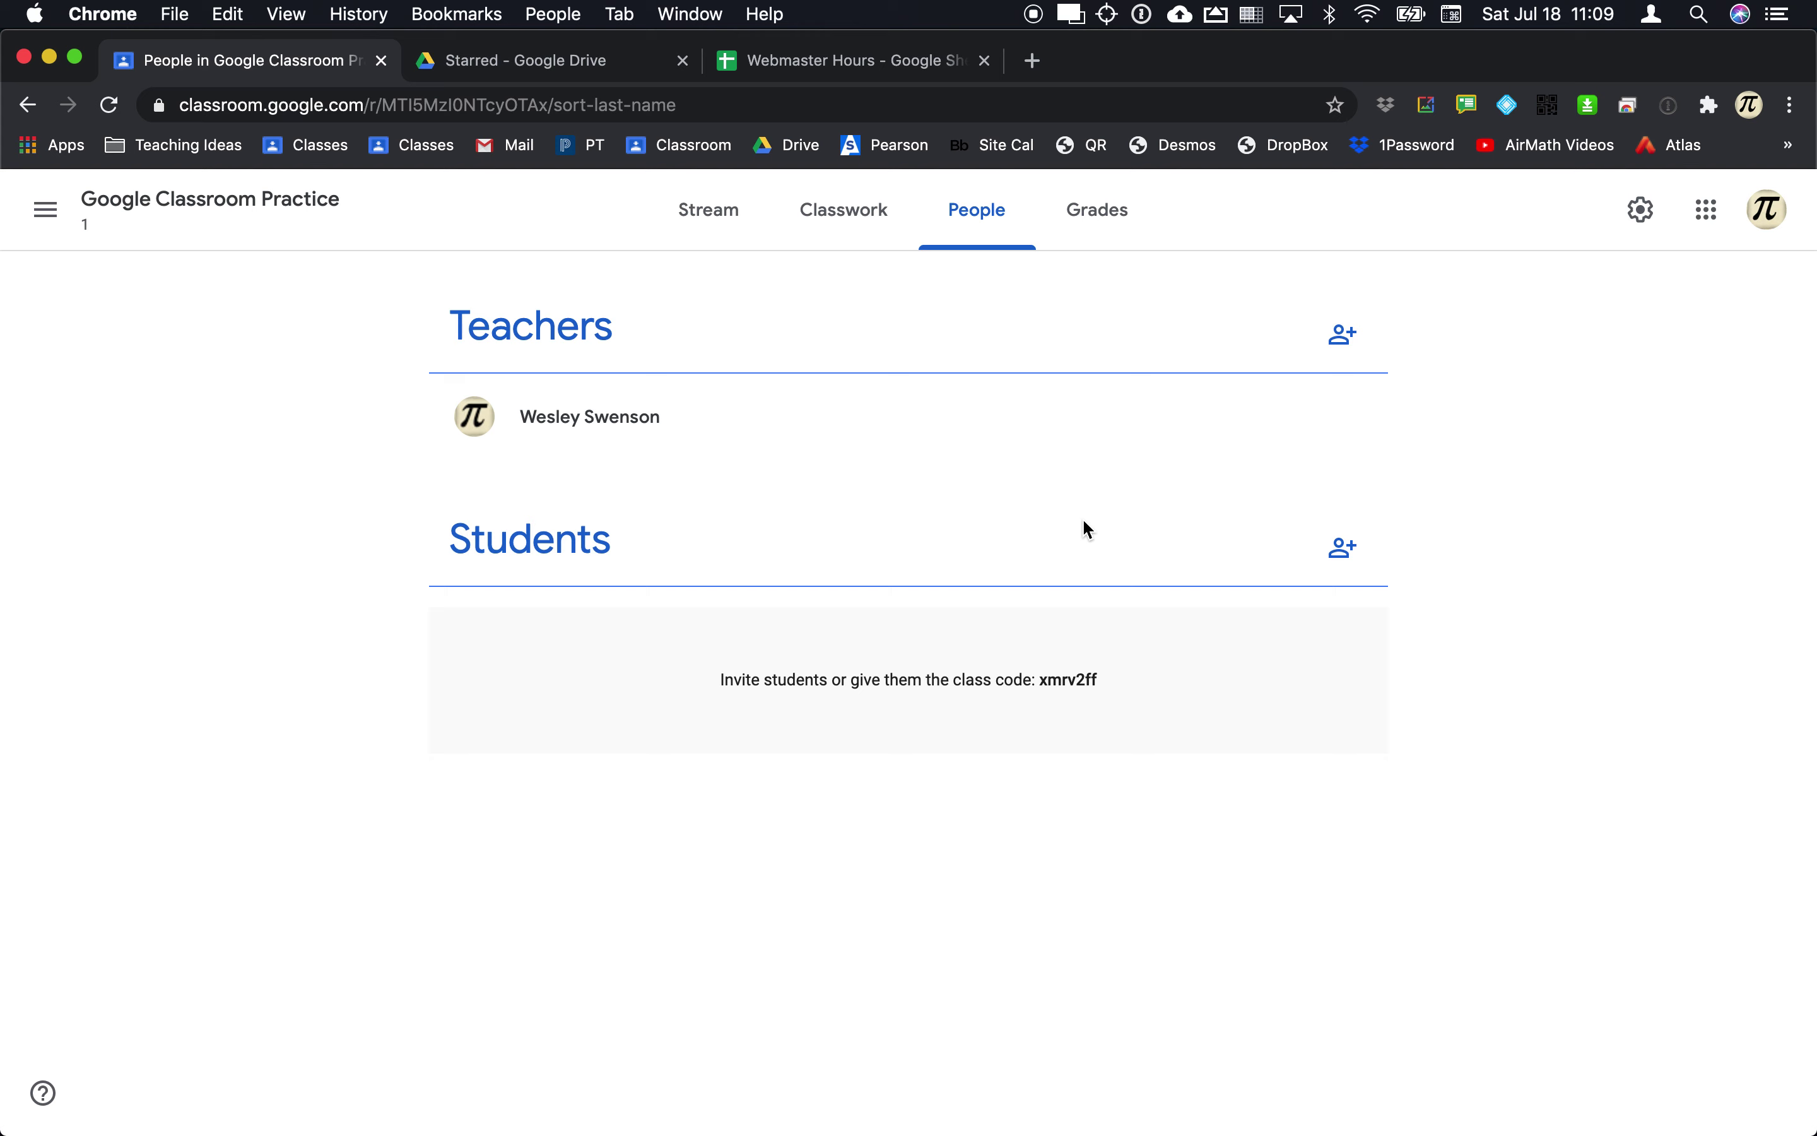
pyautogui.click(1102, 230)
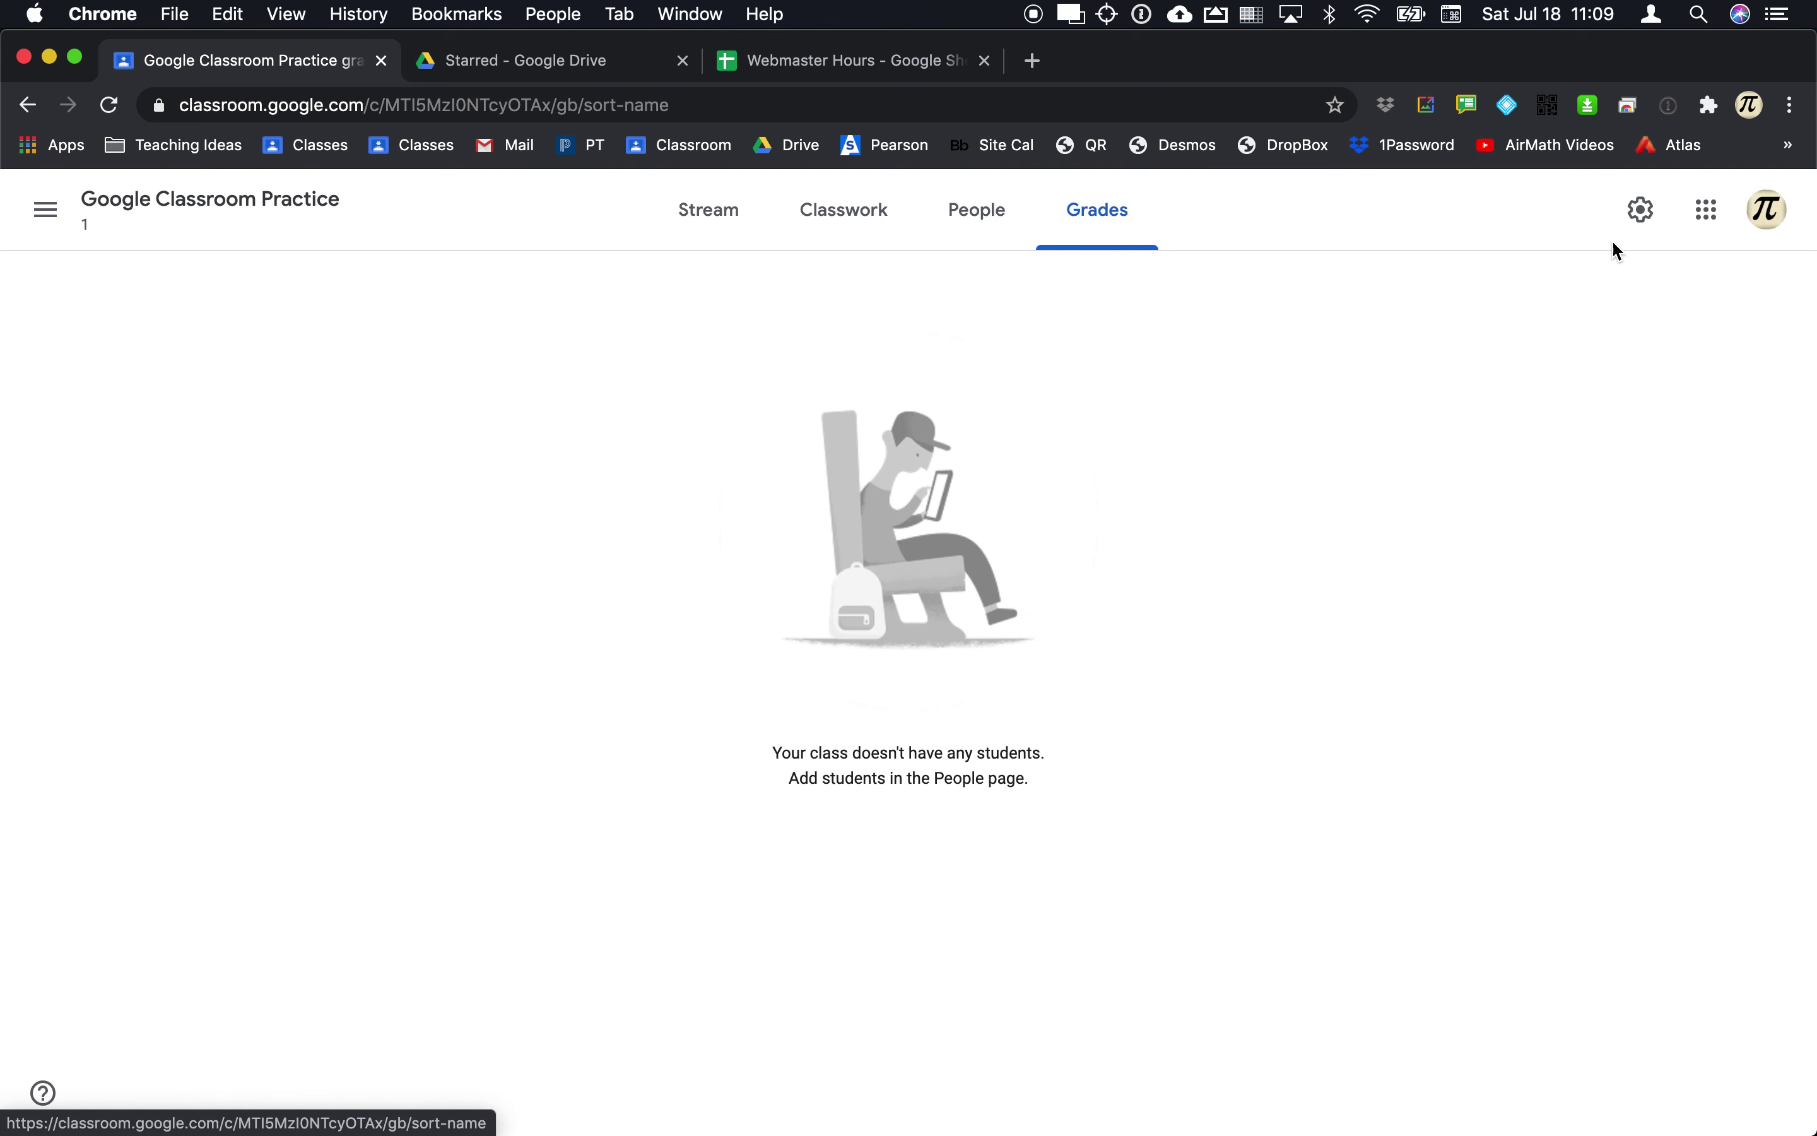
pyautogui.click(1642, 214)
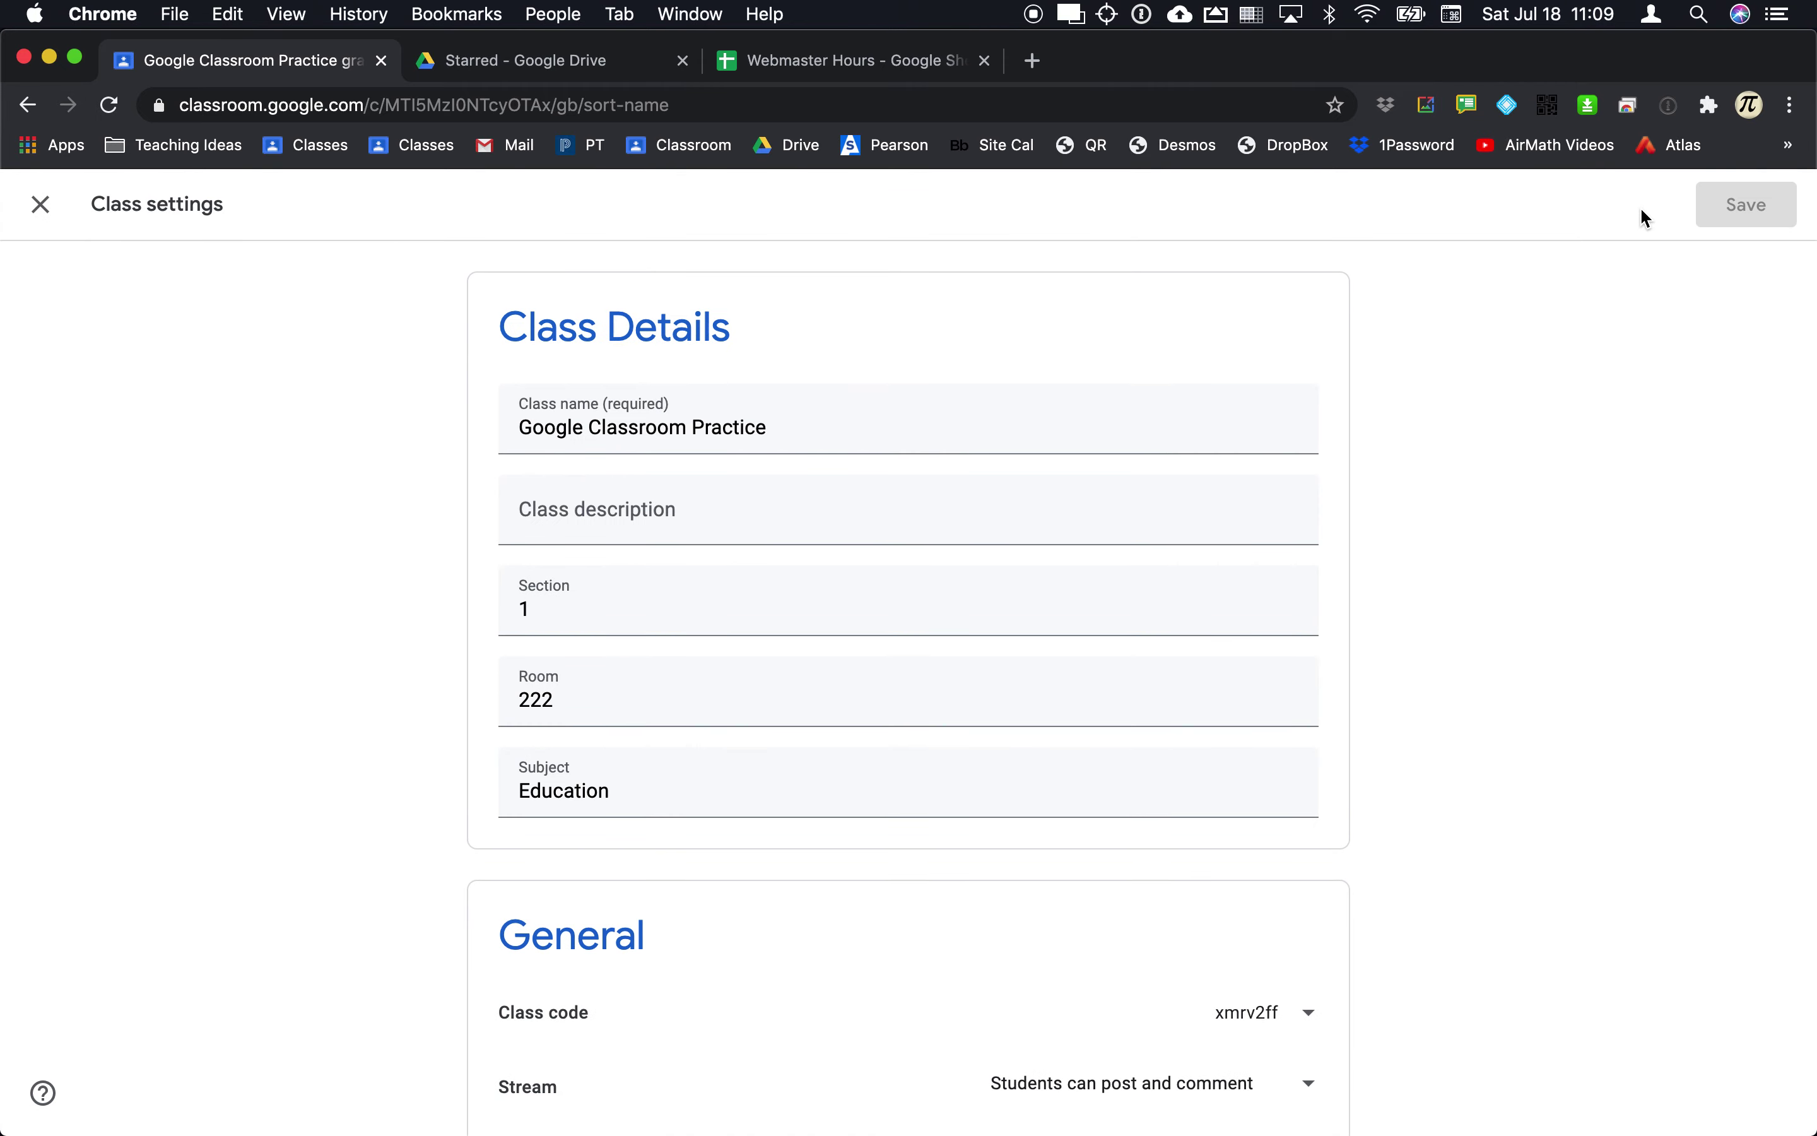
# Step: Change the Stream permission from teacher-only posting to 'Students can only comment'
pyautogui.scroll(-1, 972, 473)
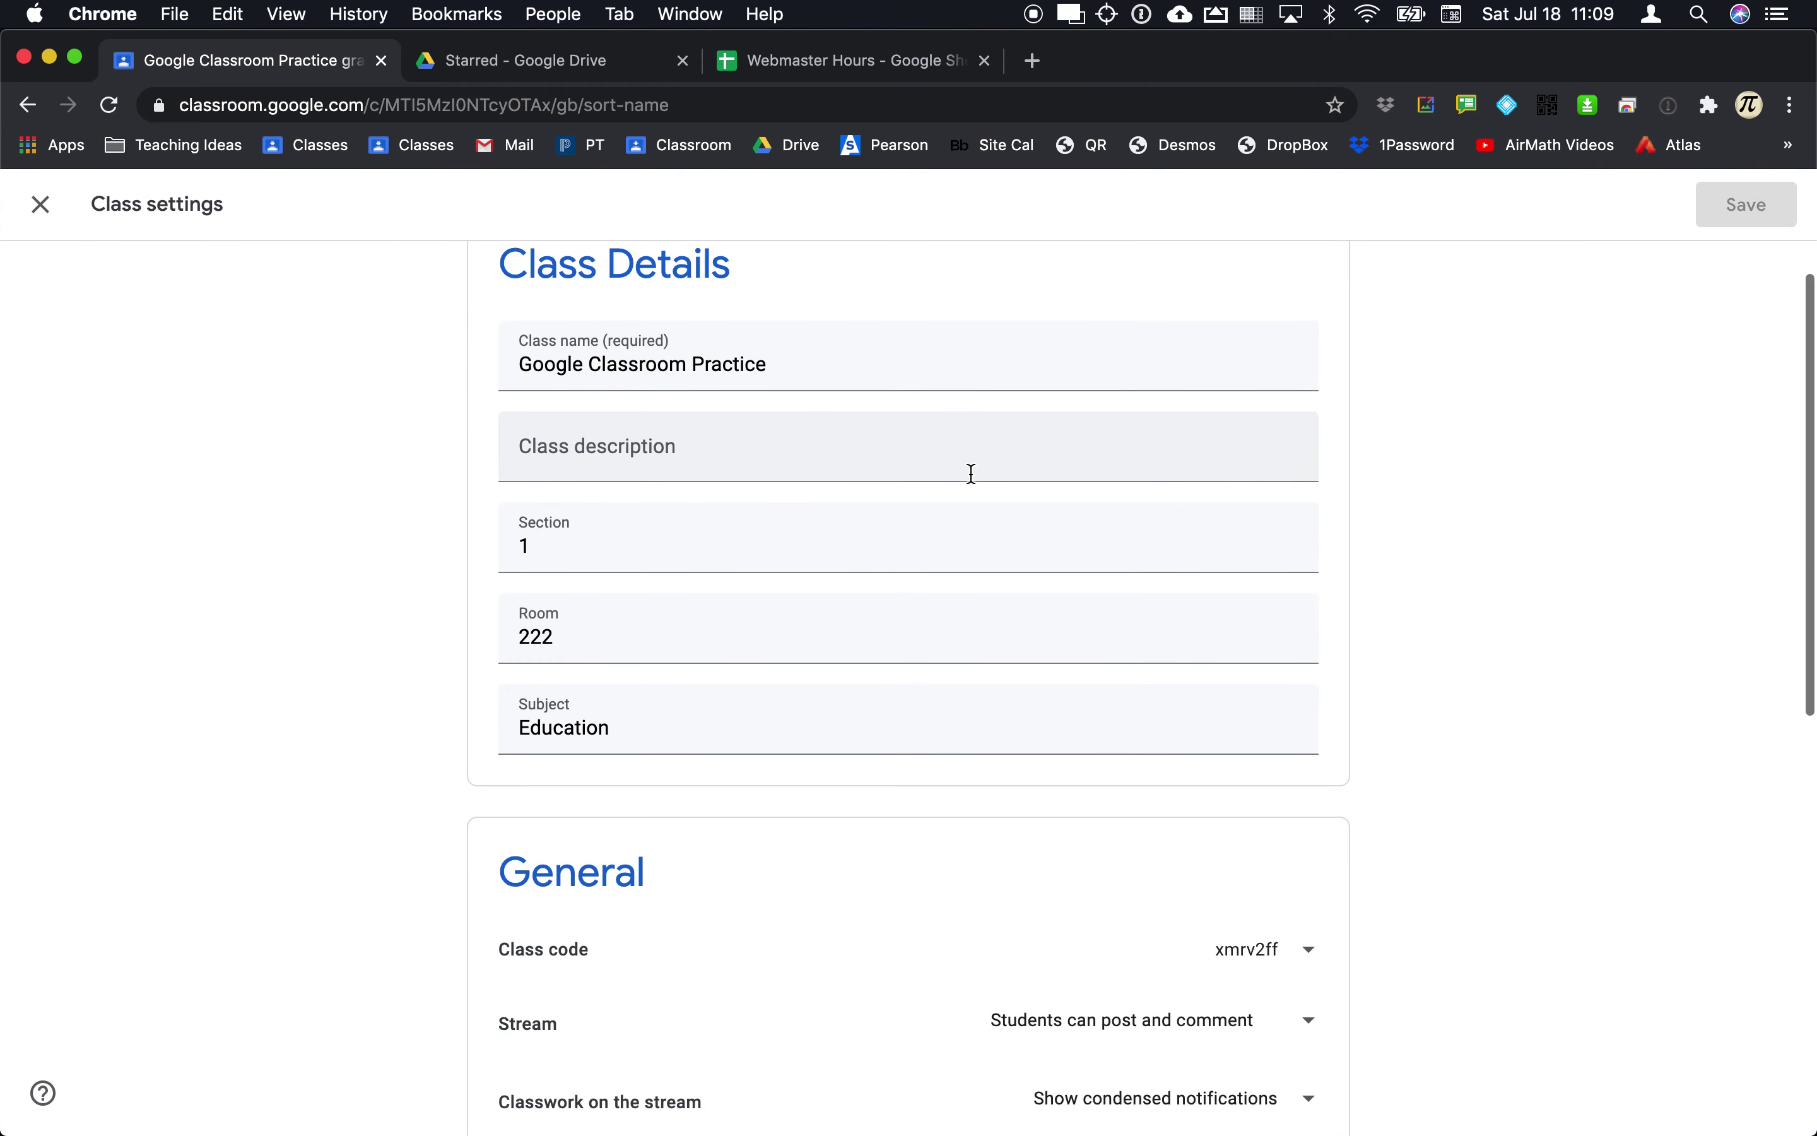
pyautogui.click(730, 446)
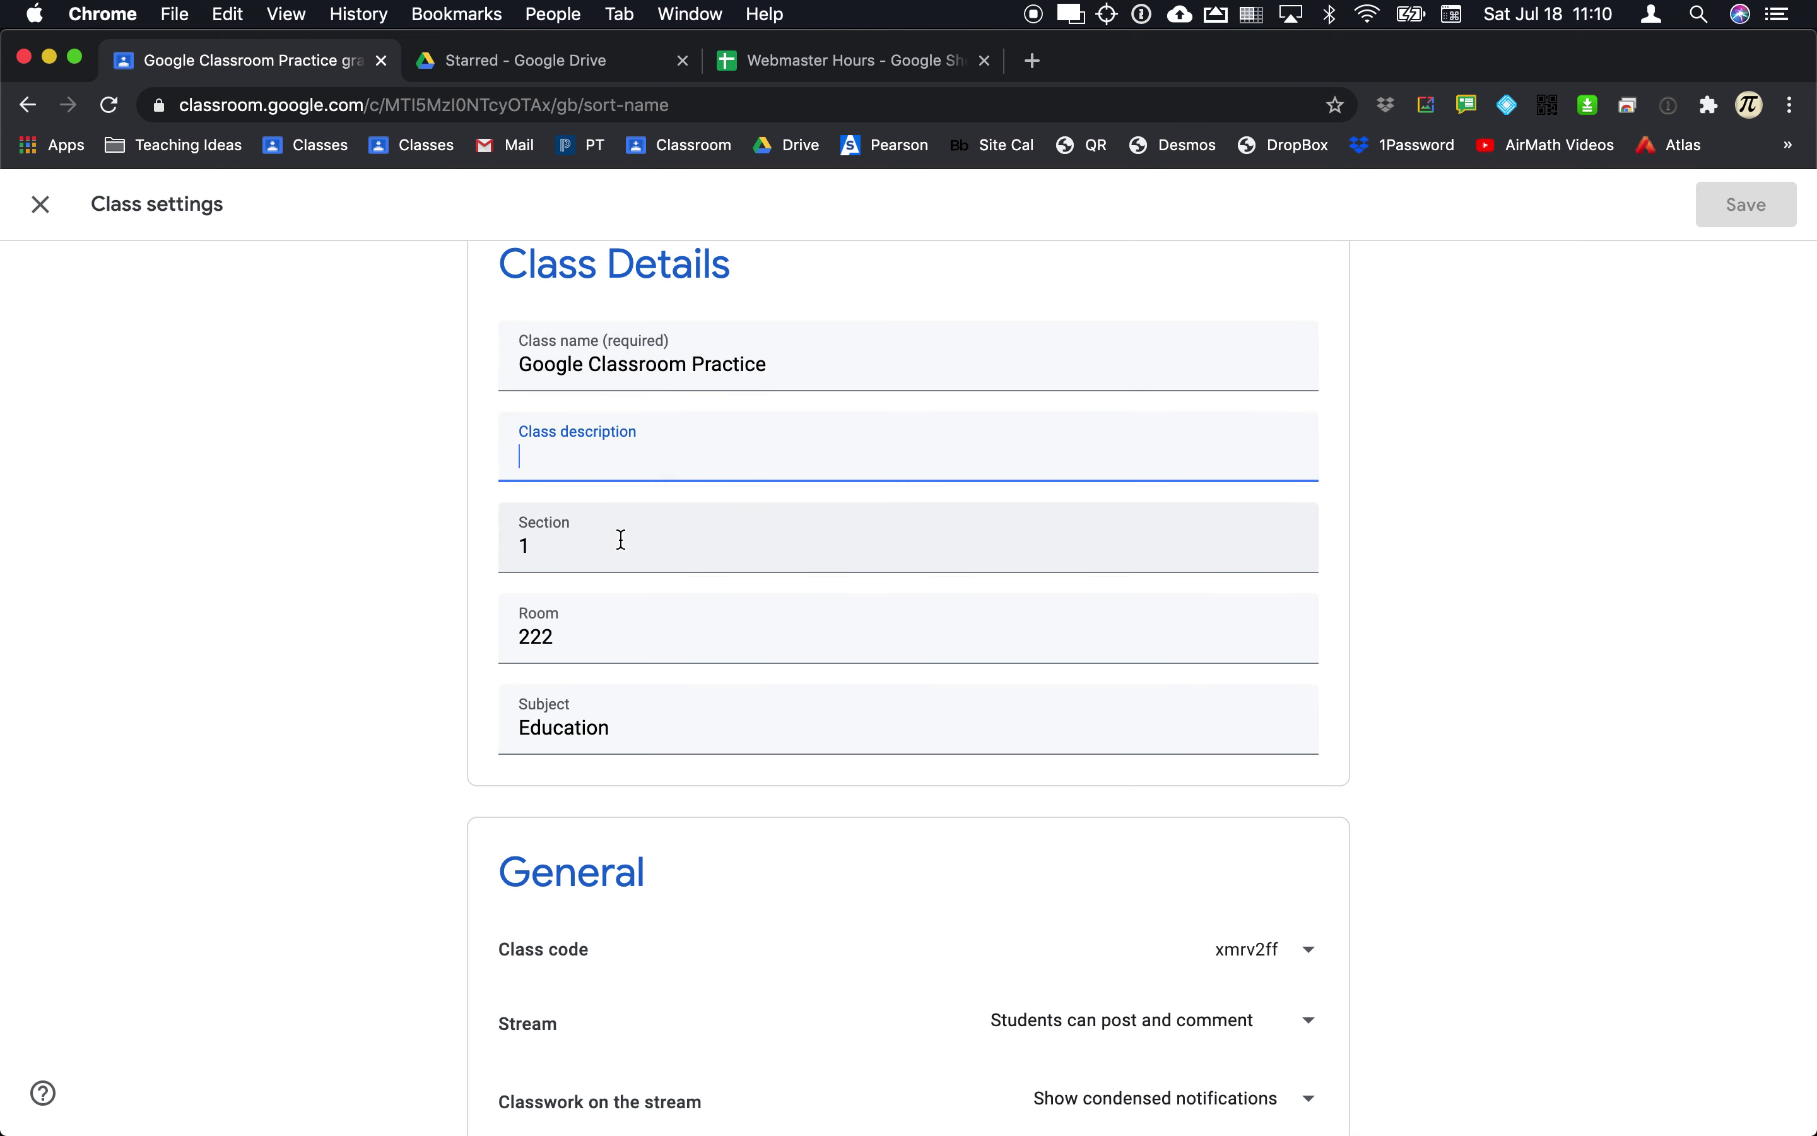
pyautogui.scroll(-5, 621, 540)
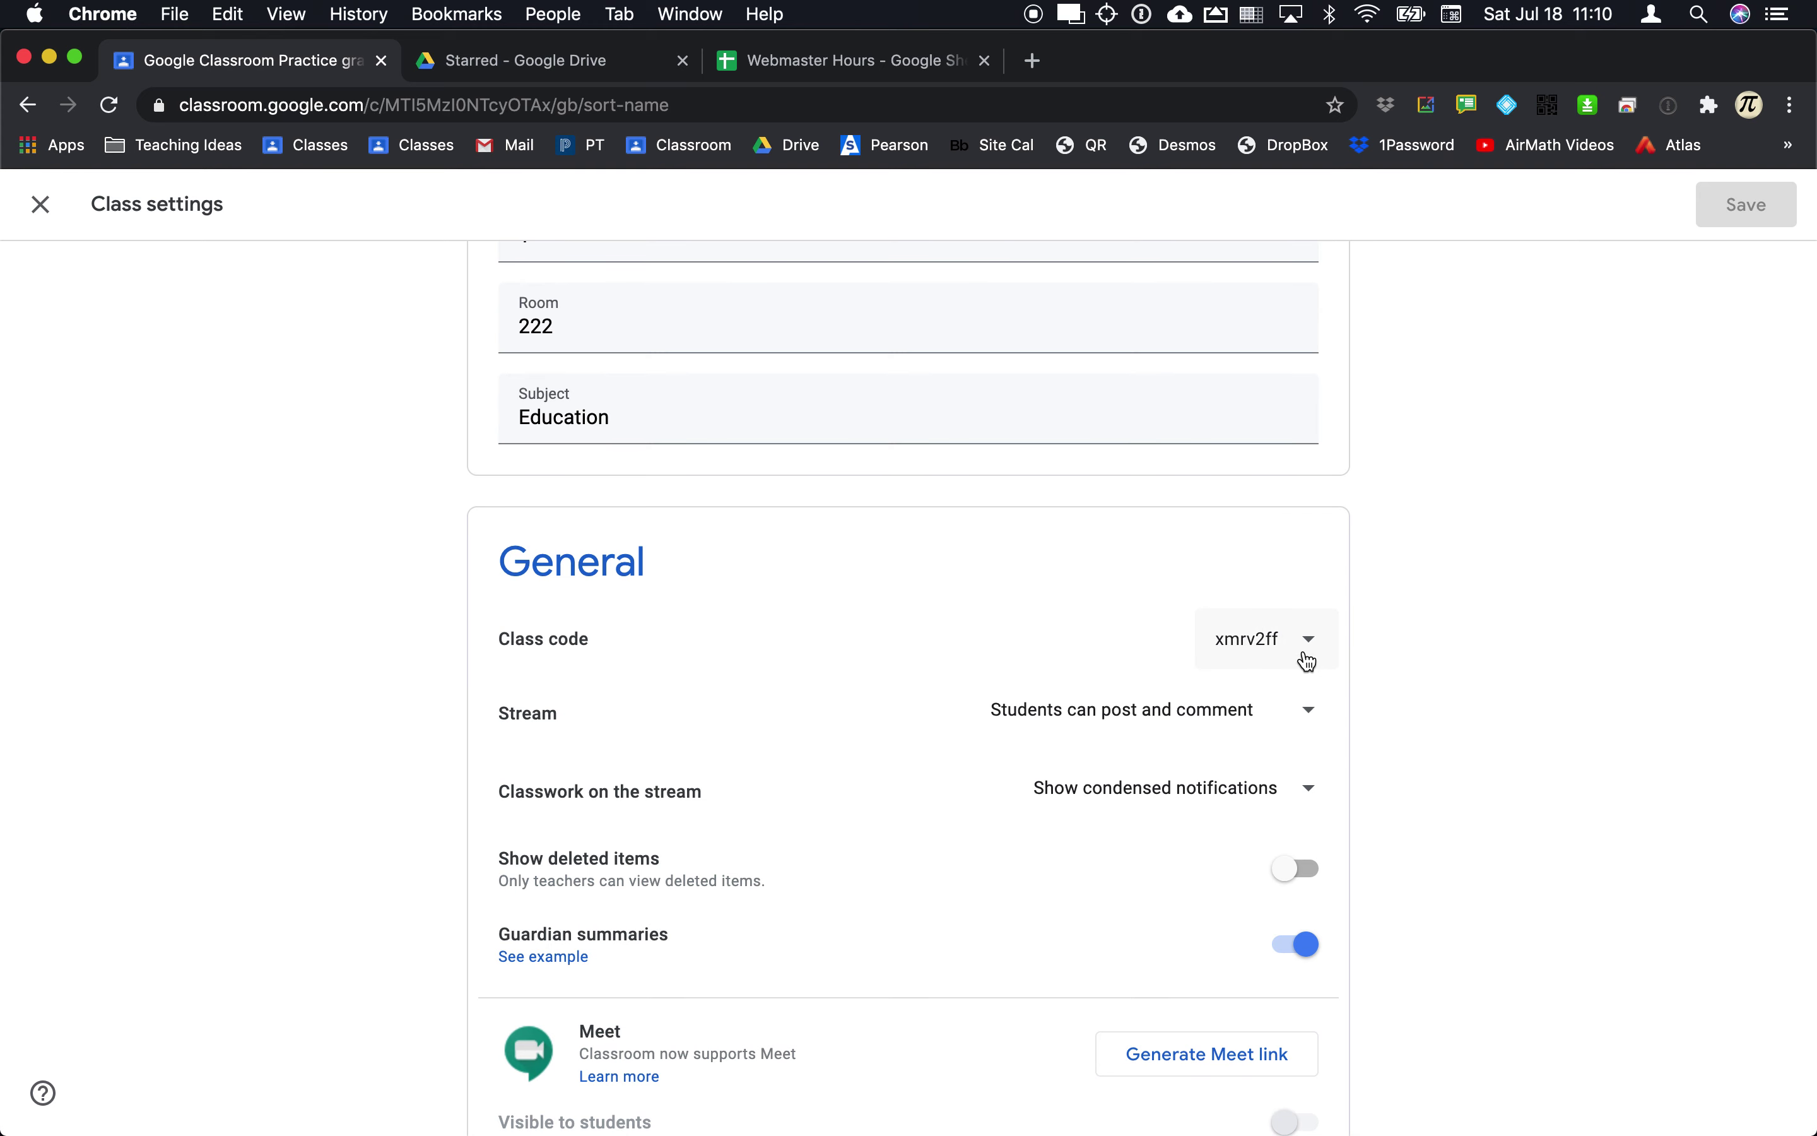
pyautogui.scroll(-1, 1299, 659)
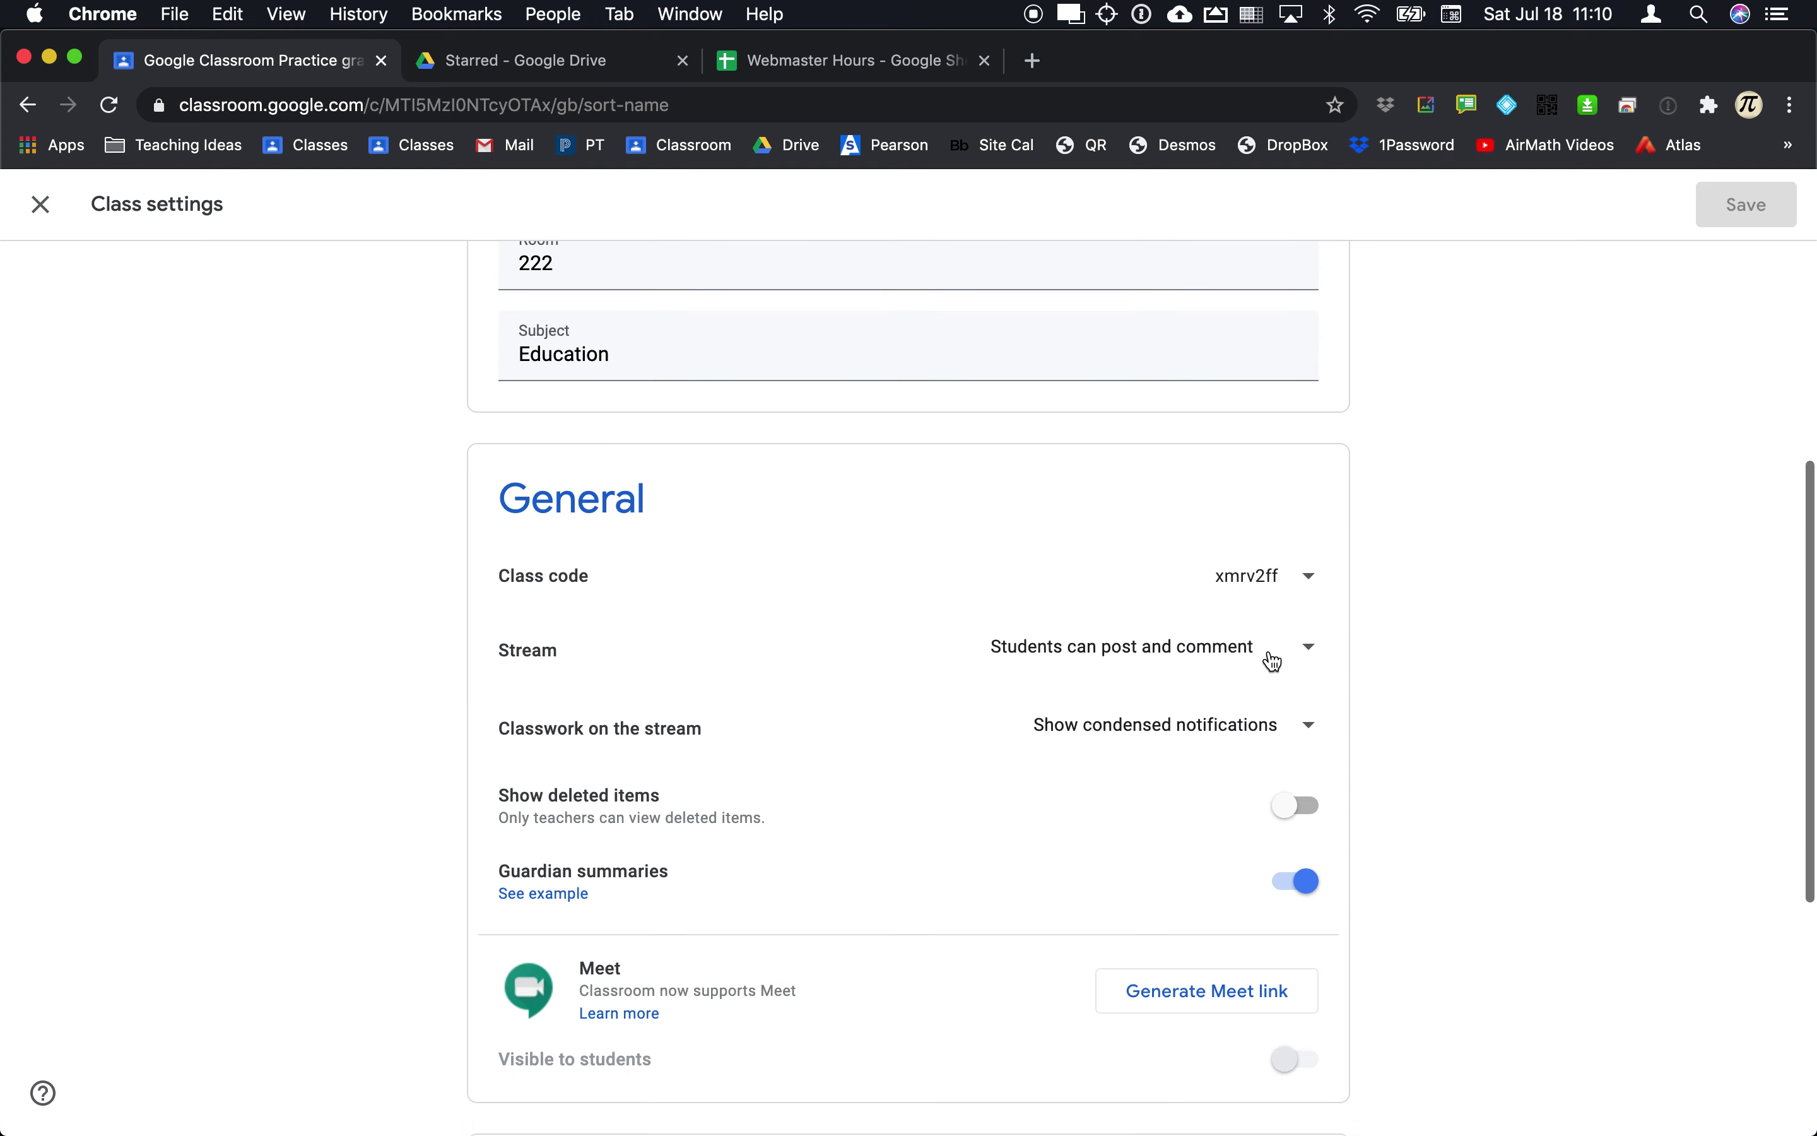
pyautogui.click(1315, 652)
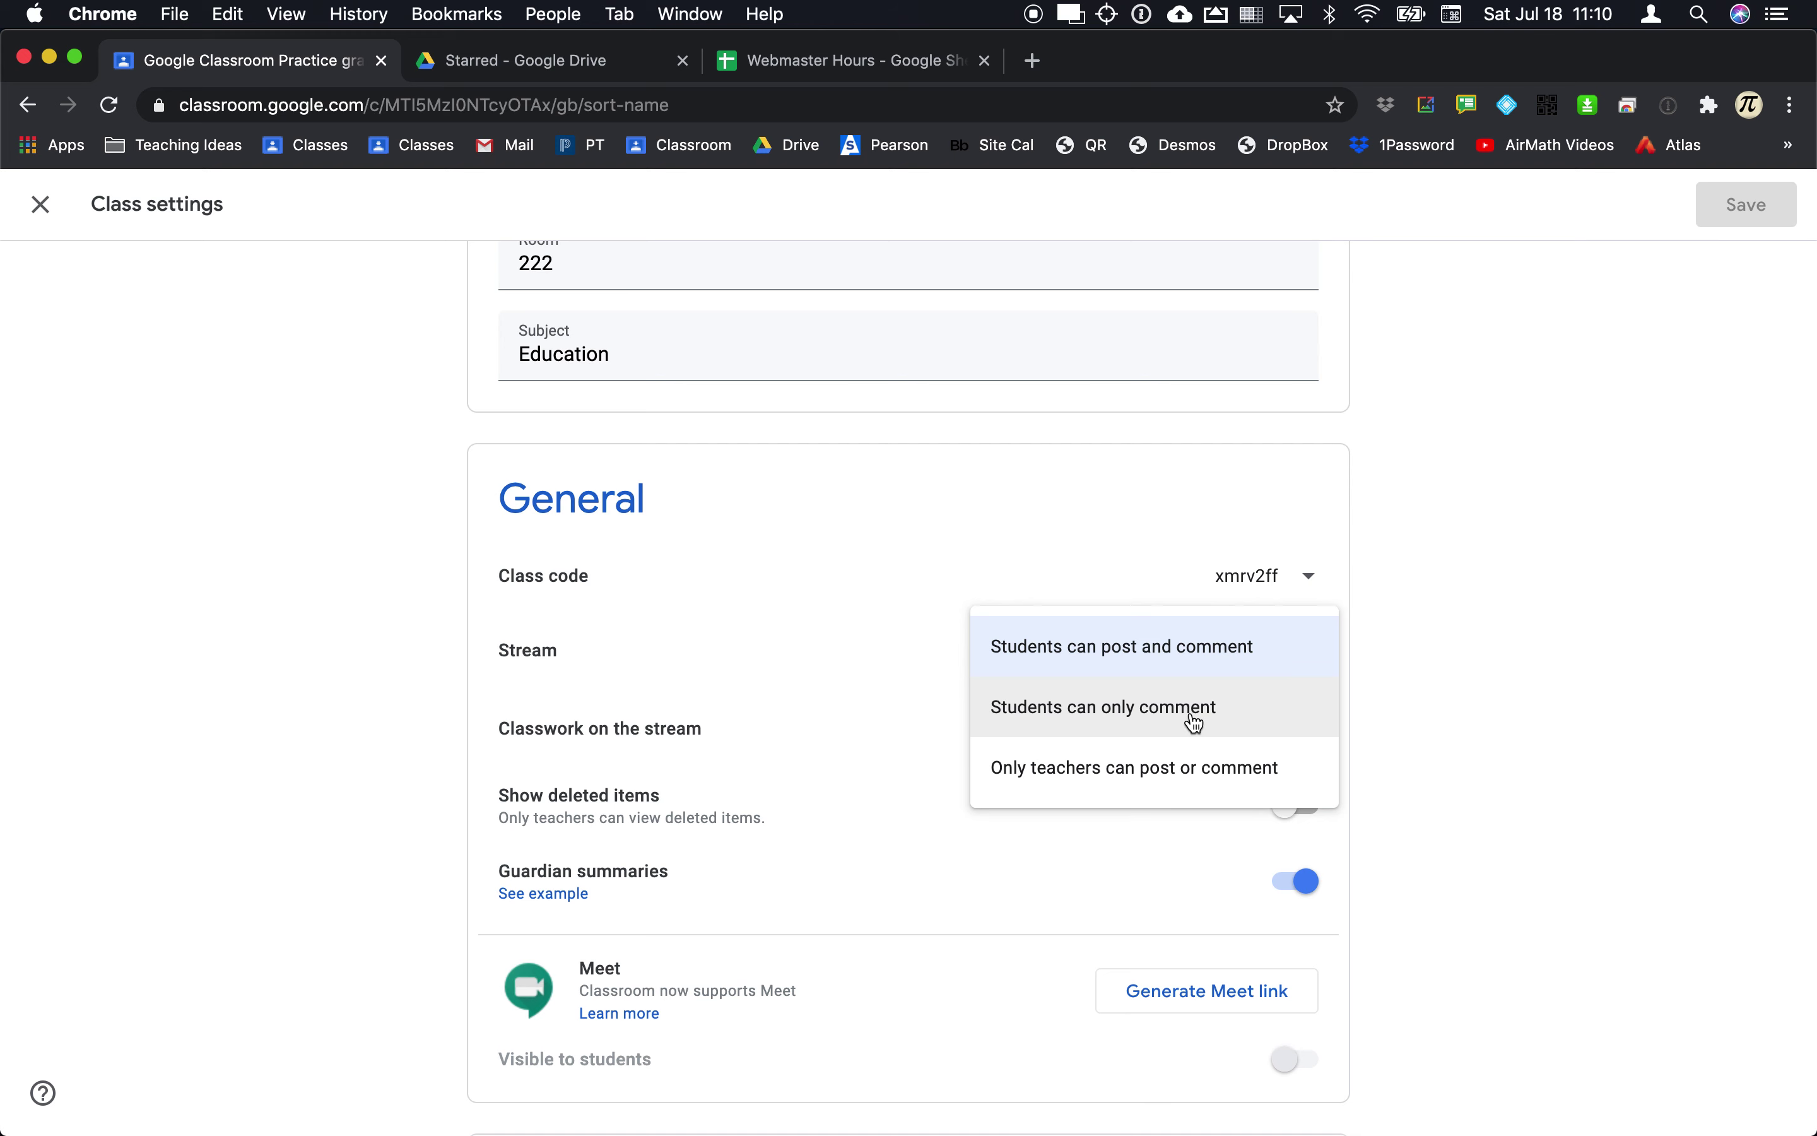
pyautogui.click(1175, 791)
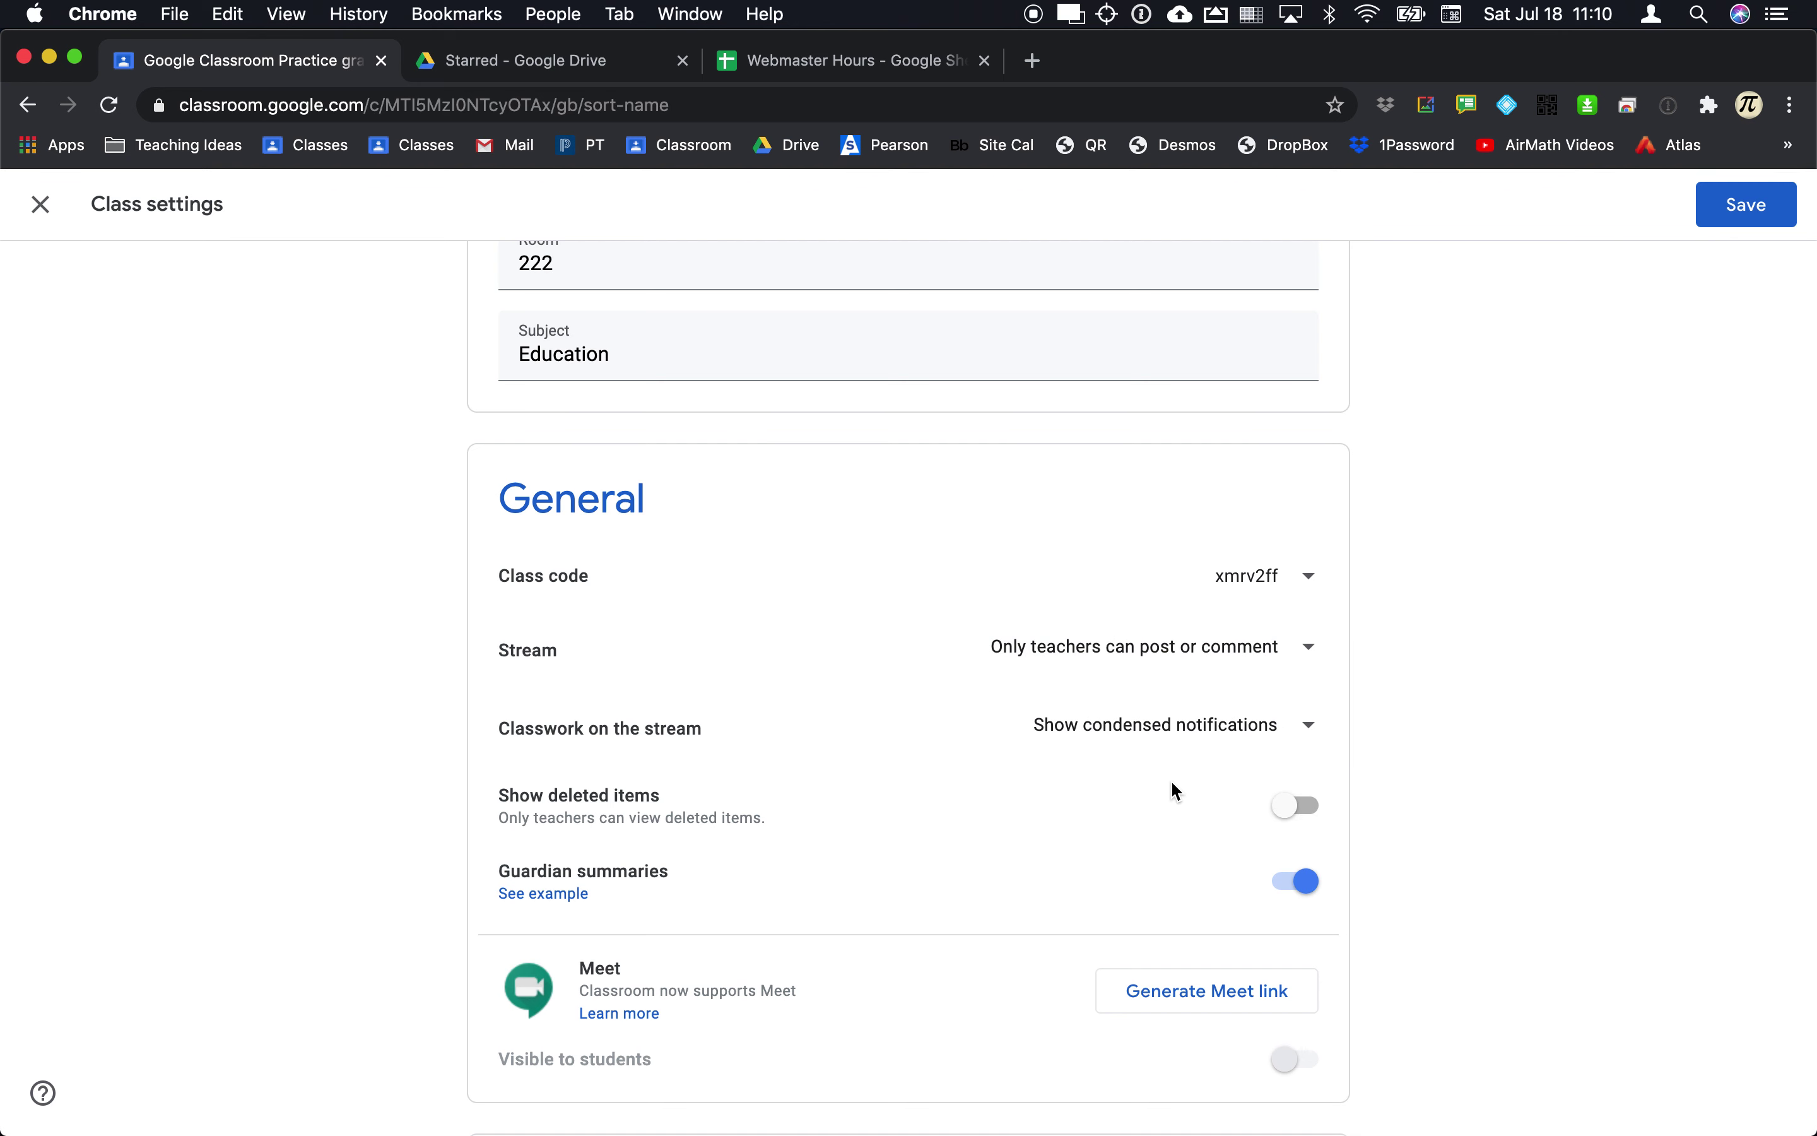
pyautogui.click(1206, 648)
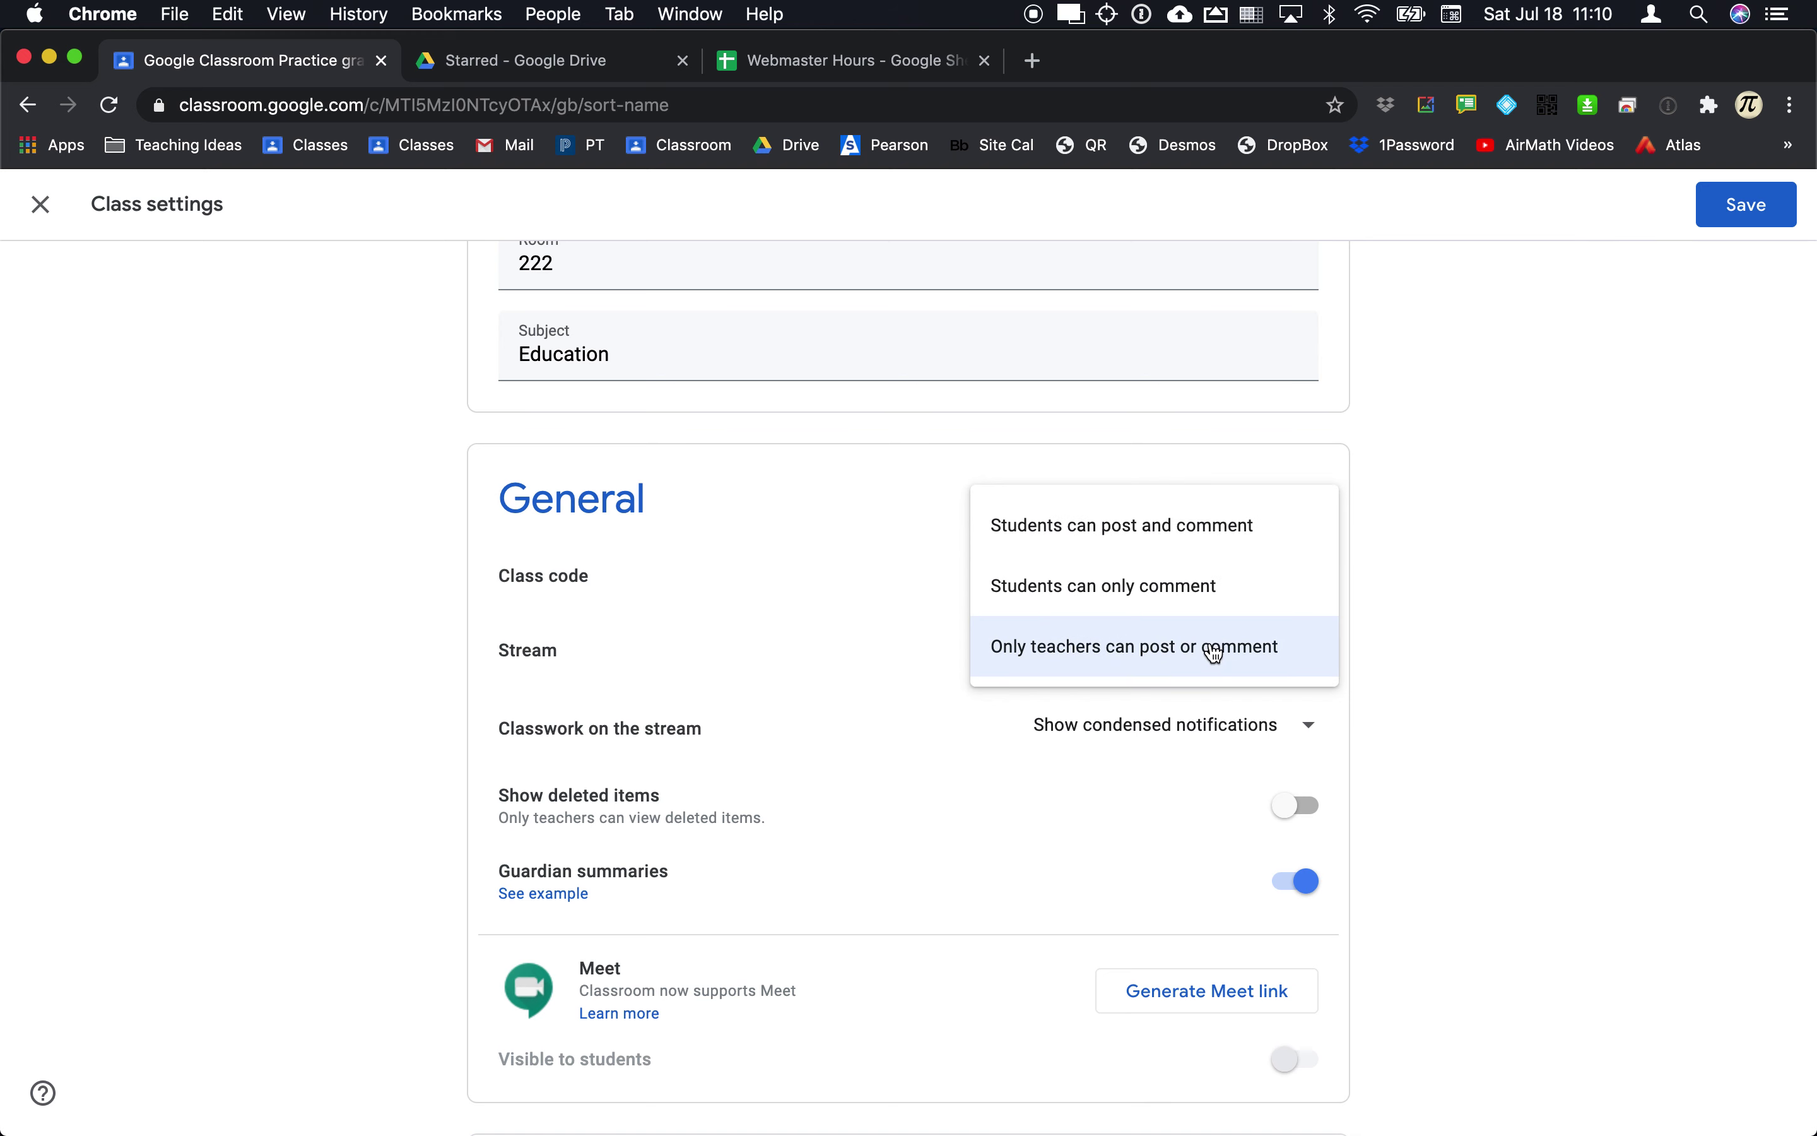
pyautogui.click(1157, 607)
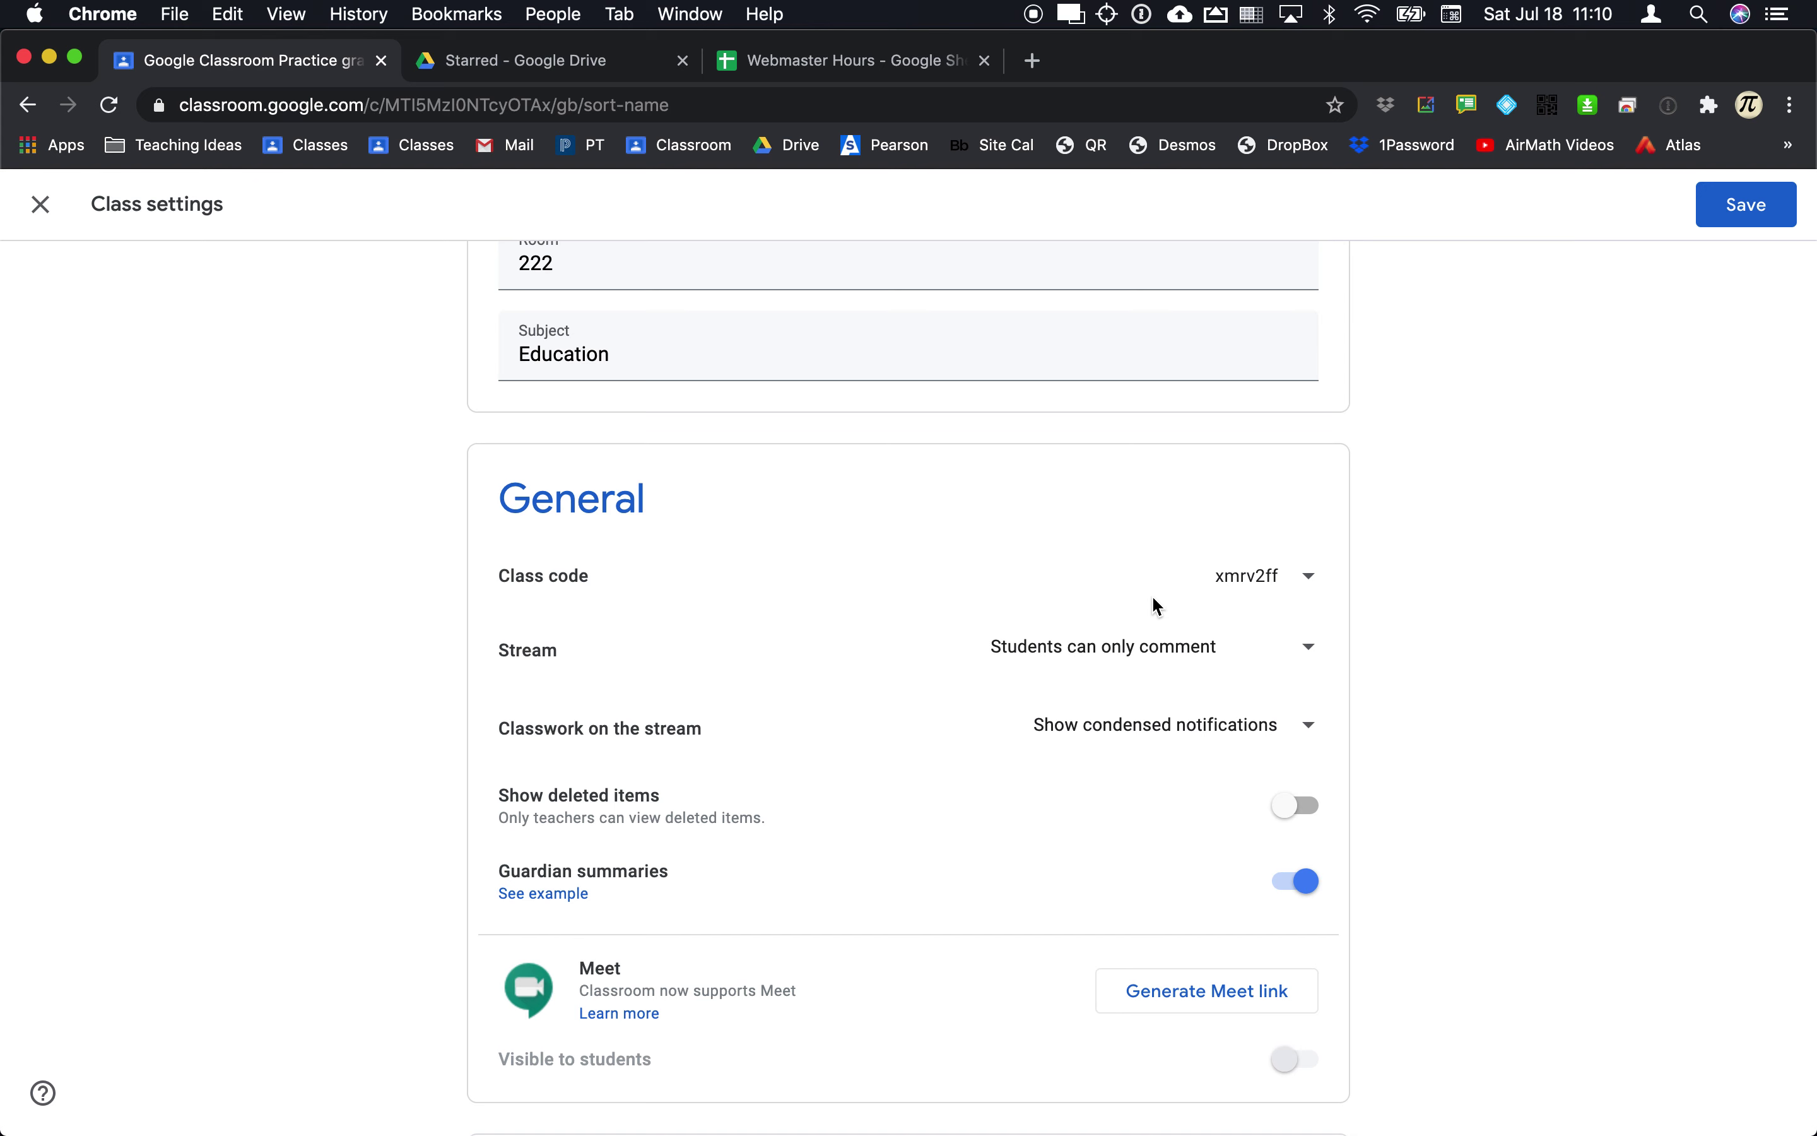
pyautogui.scroll(-1, 1352, 691)
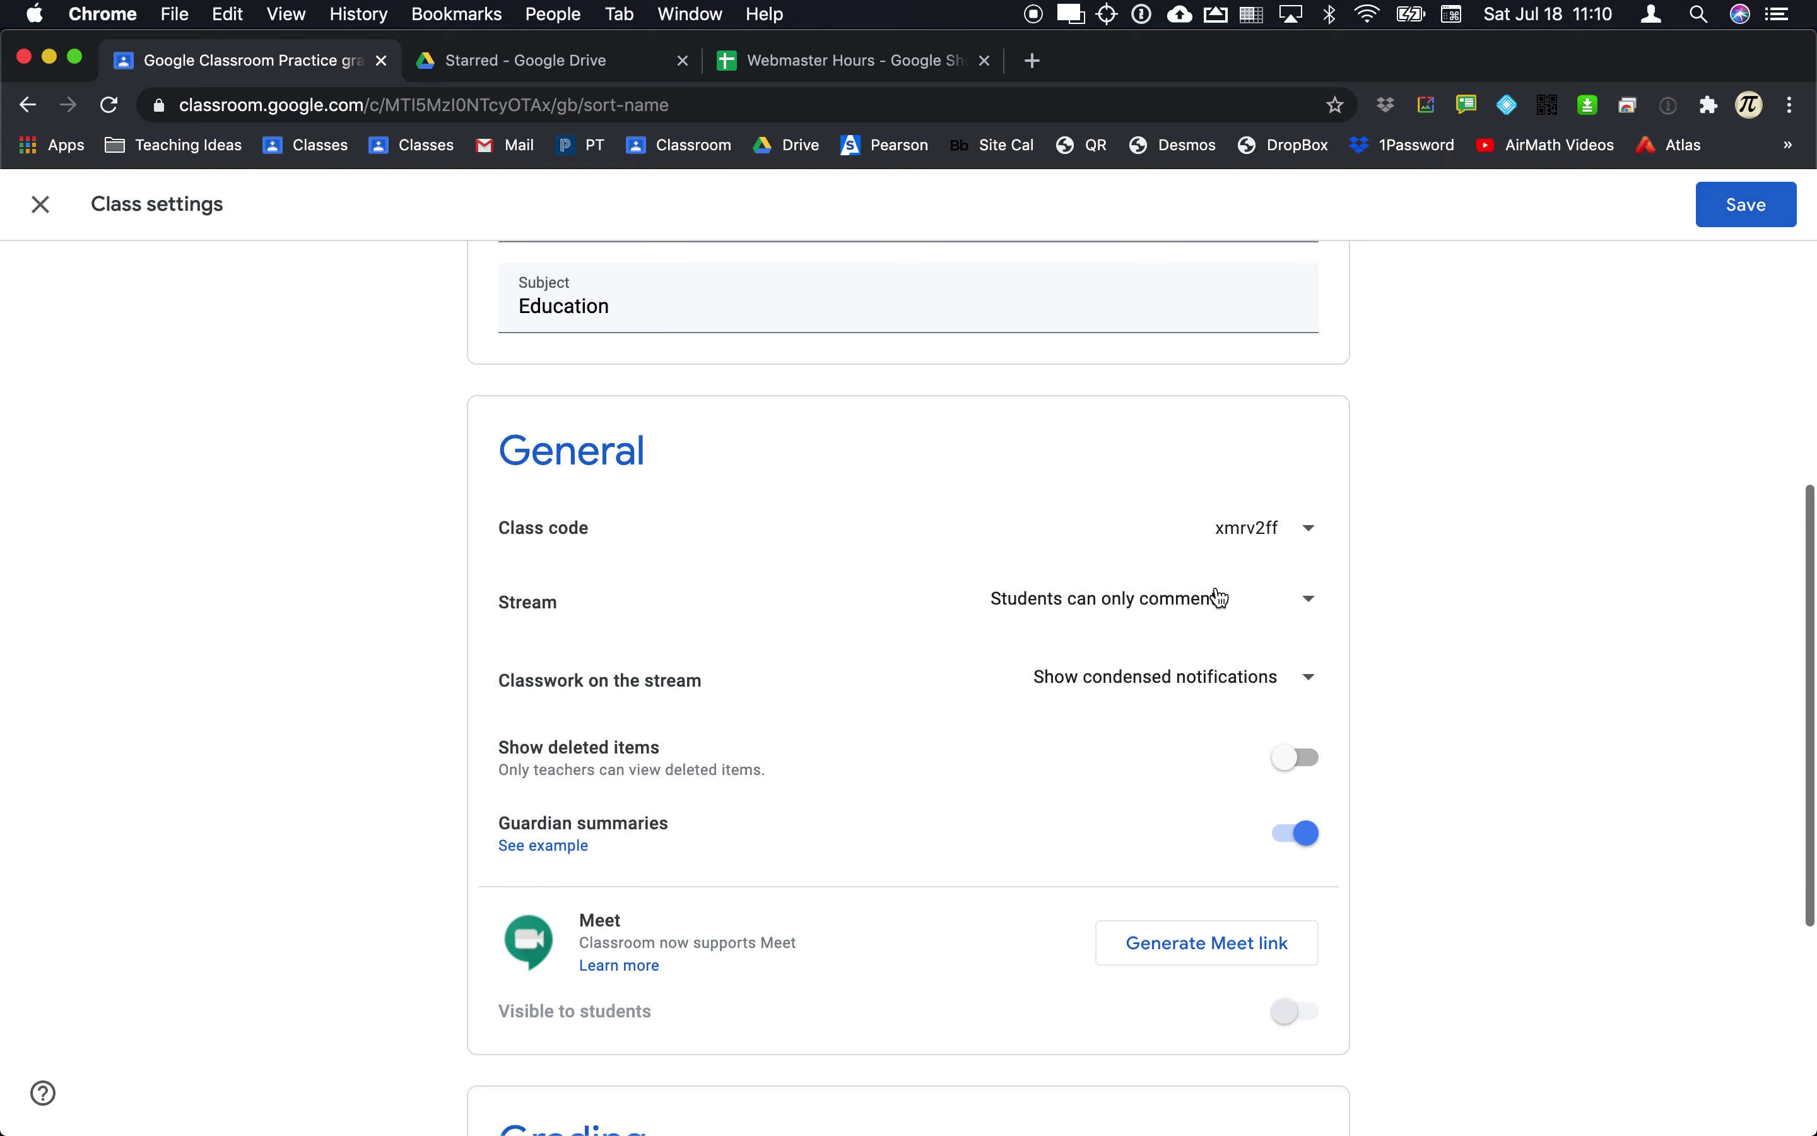
pyautogui.scroll(-3, 1238, 621)
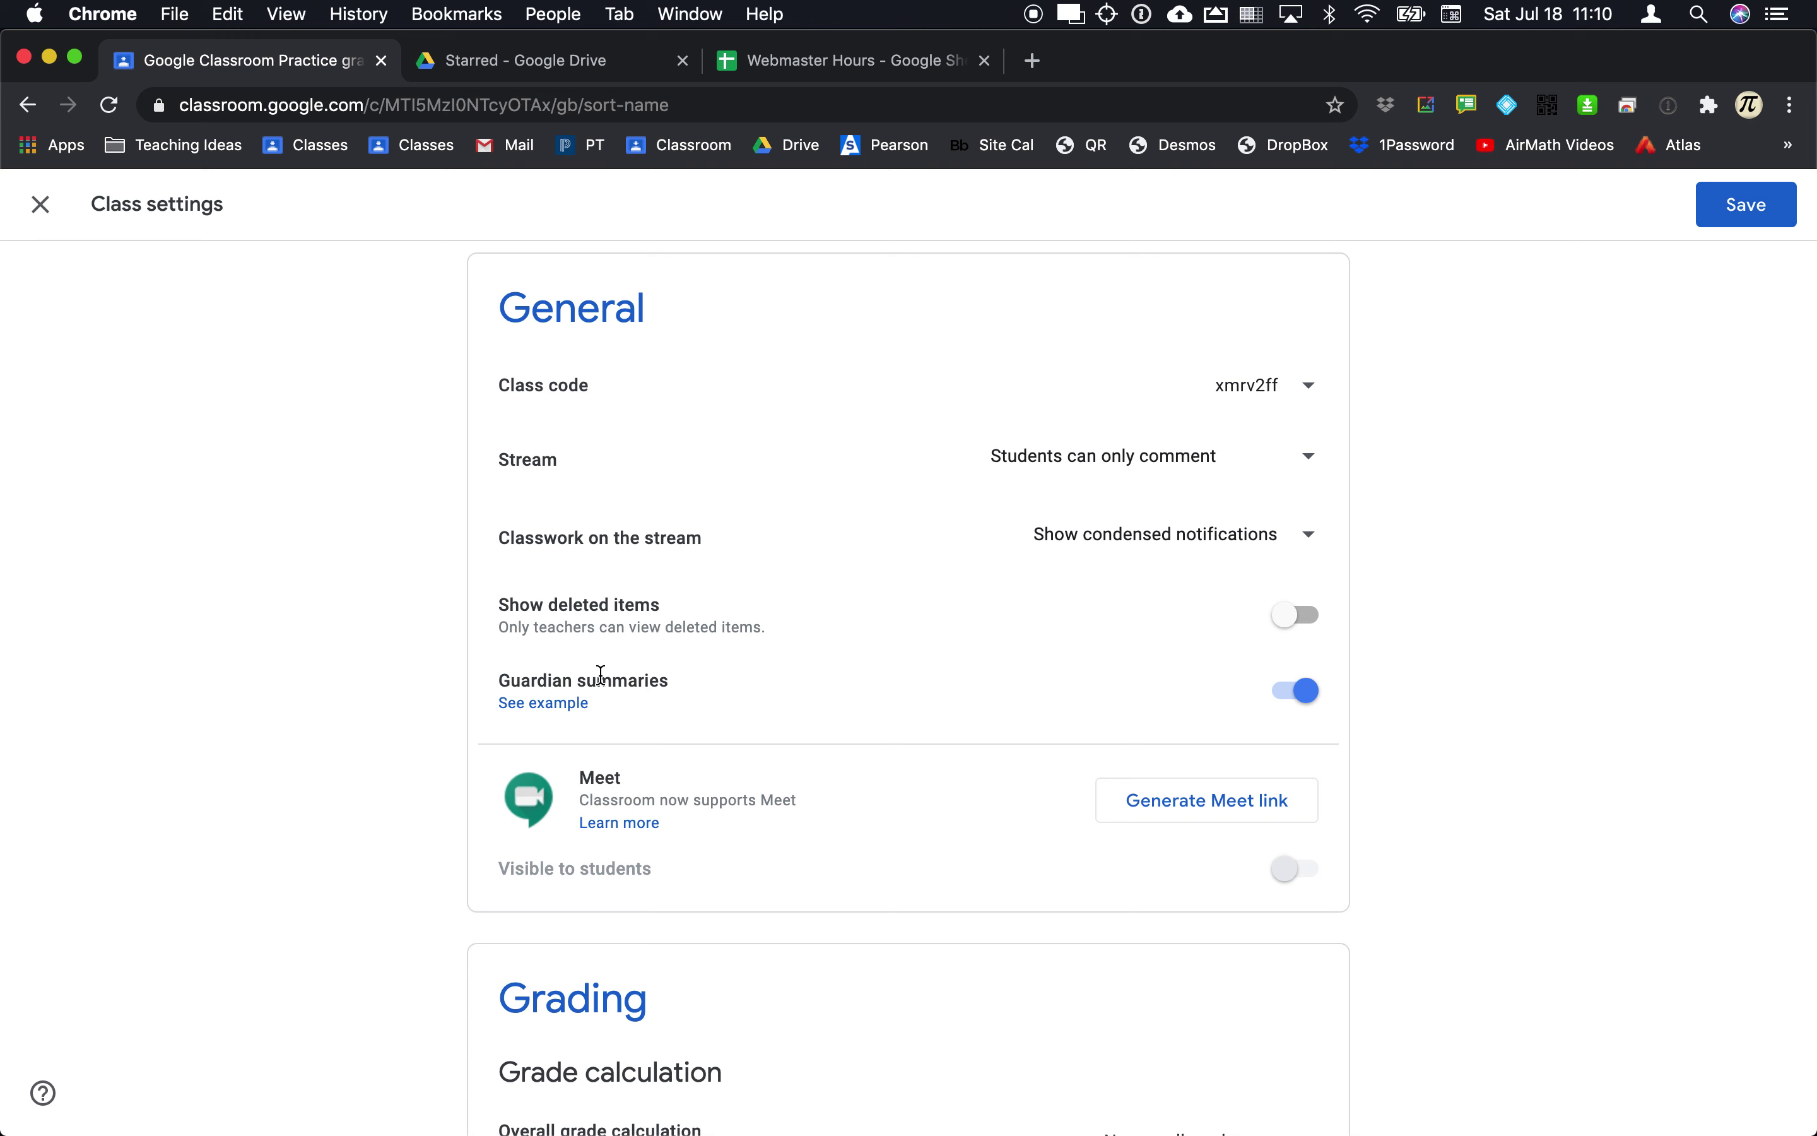
# Step: Keep guardian summaries on, include the class in them, and generate a Meet link
pyautogui.click(1290, 698)
pyautogui.click(1313, 699)
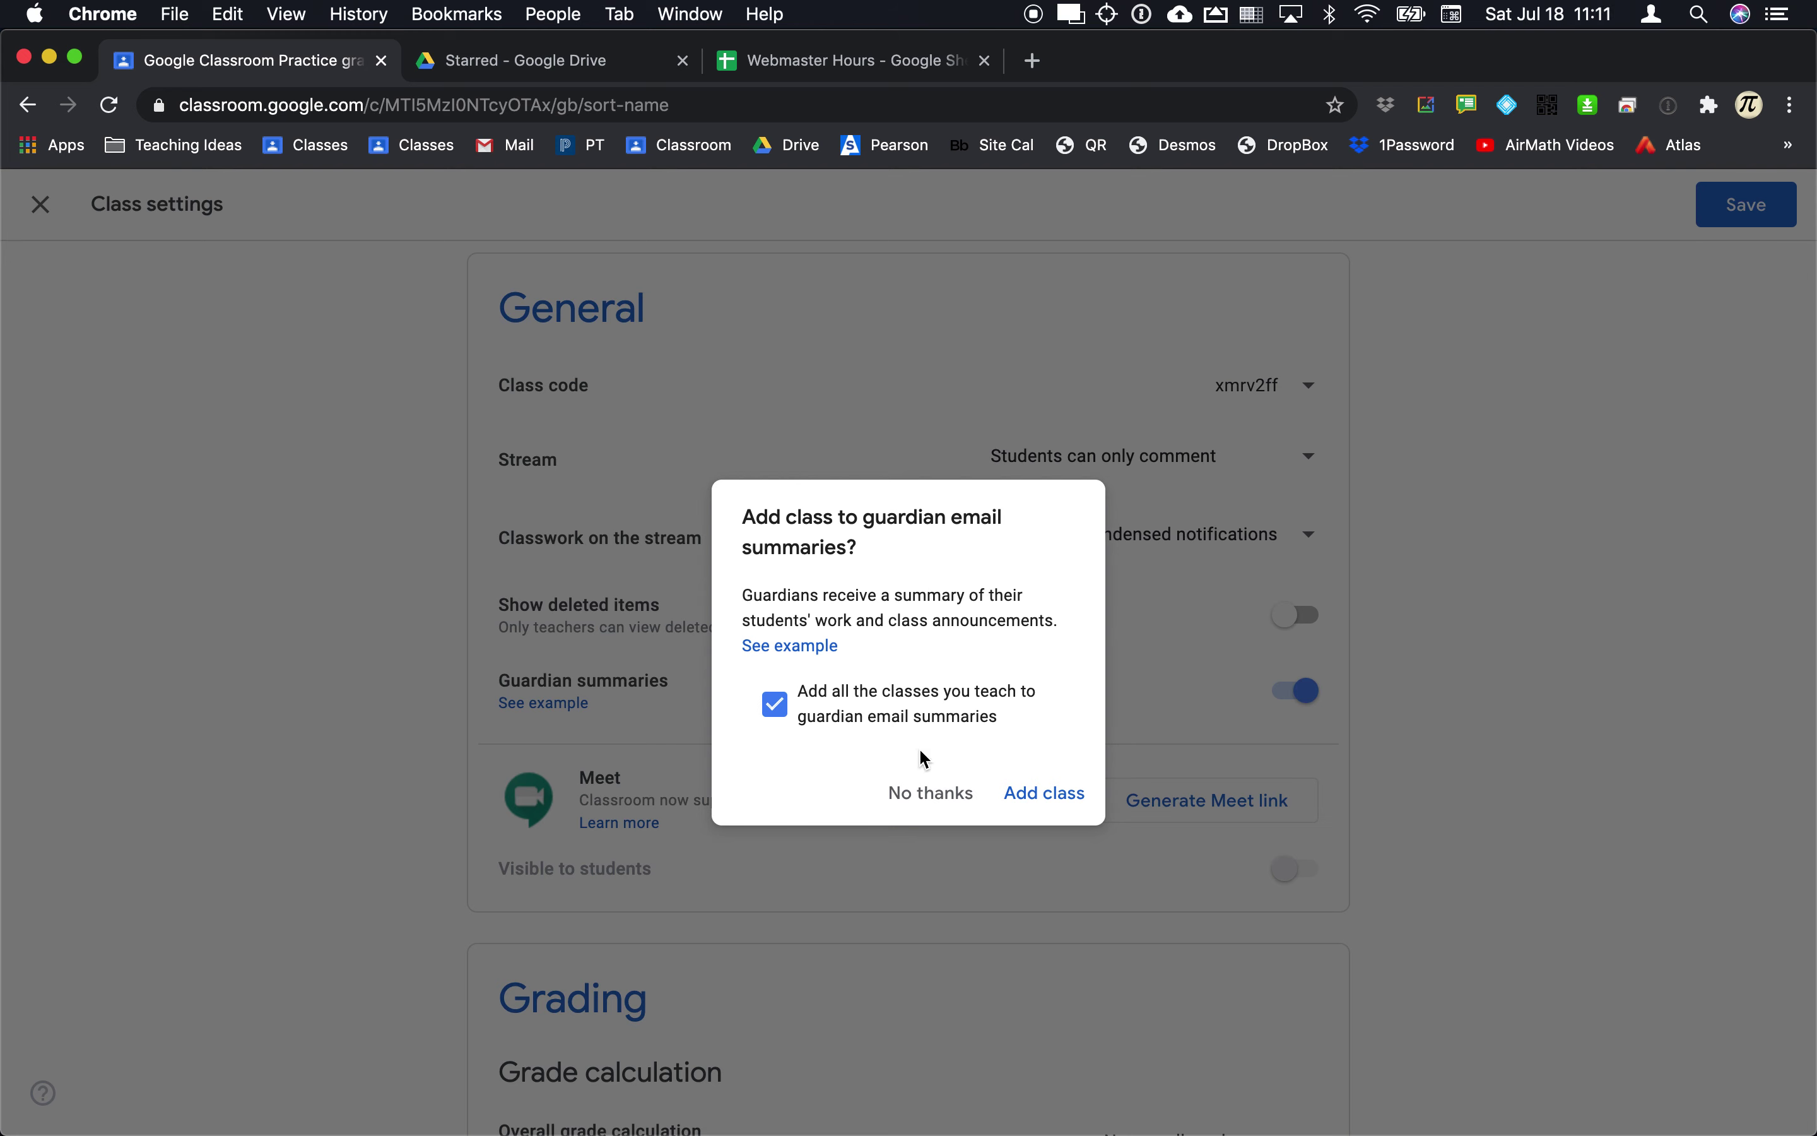
pyautogui.click(1028, 796)
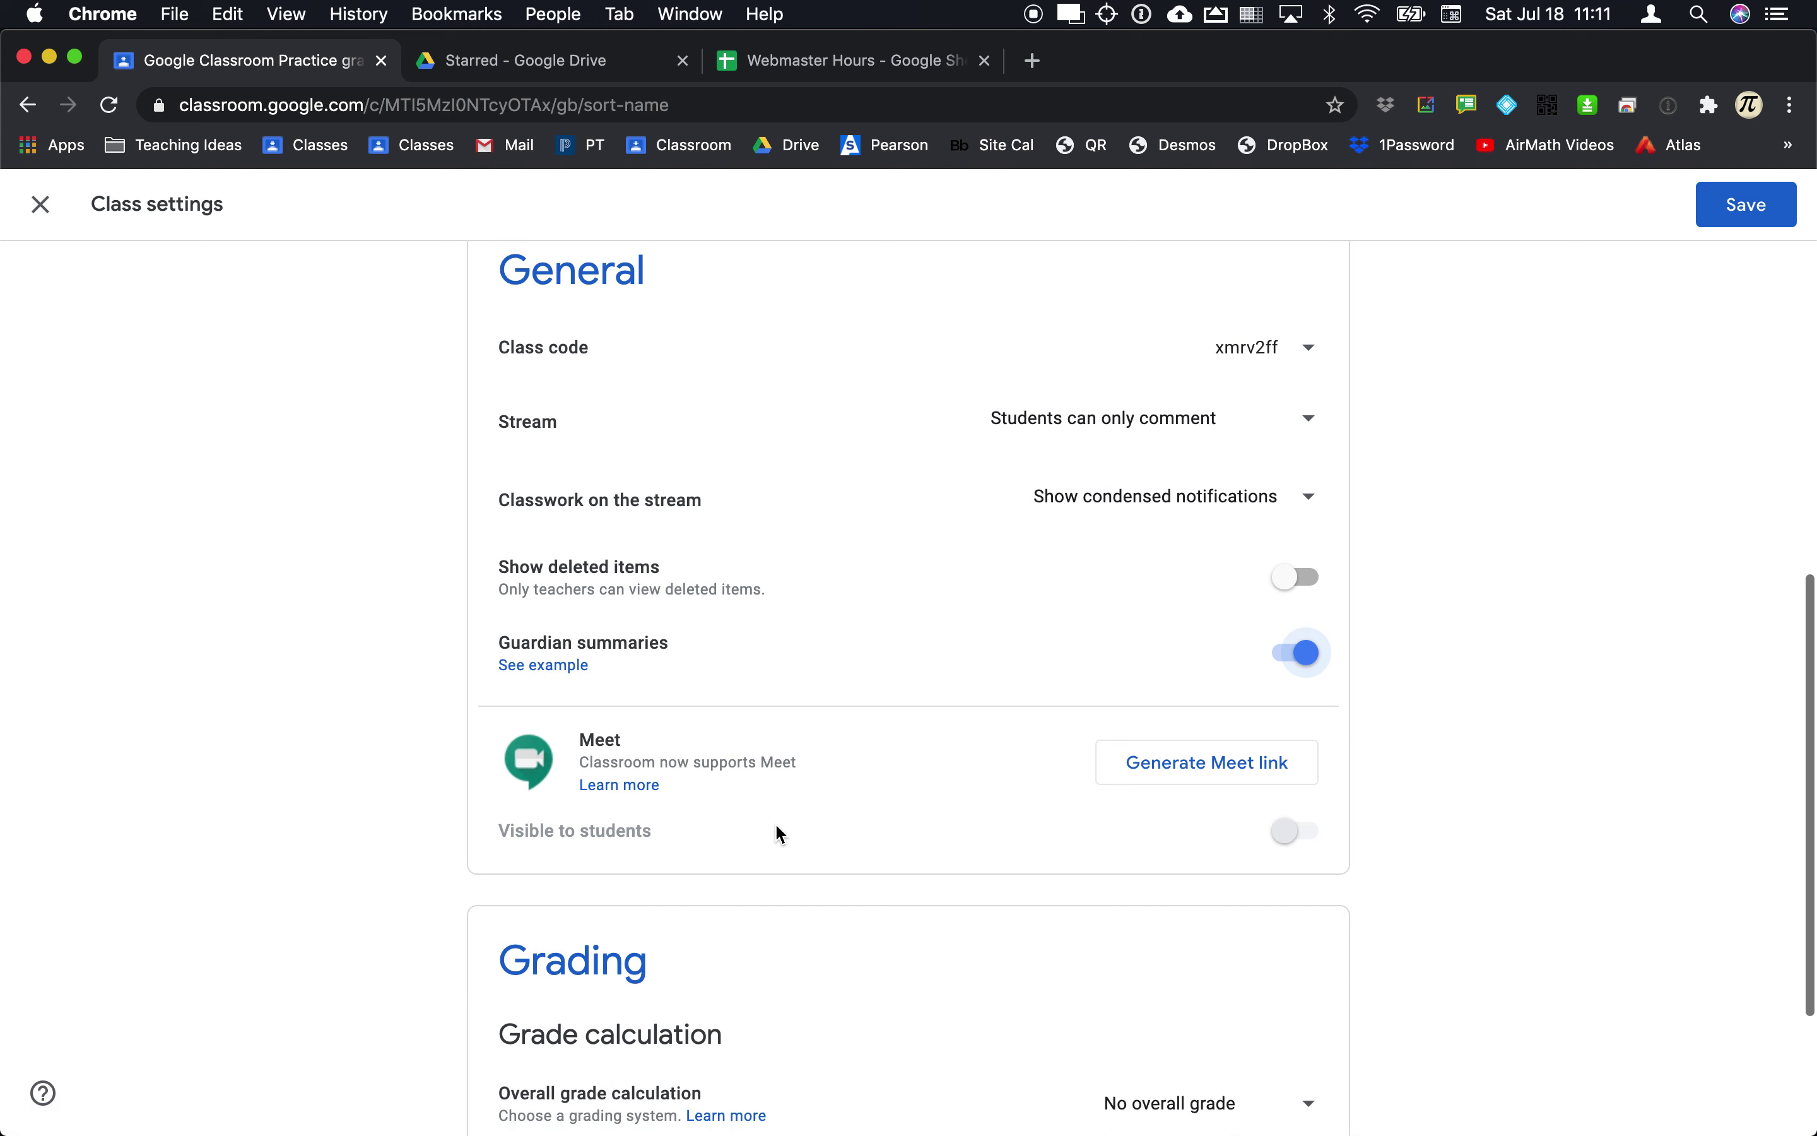
pyautogui.scroll(-3, 775, 823)
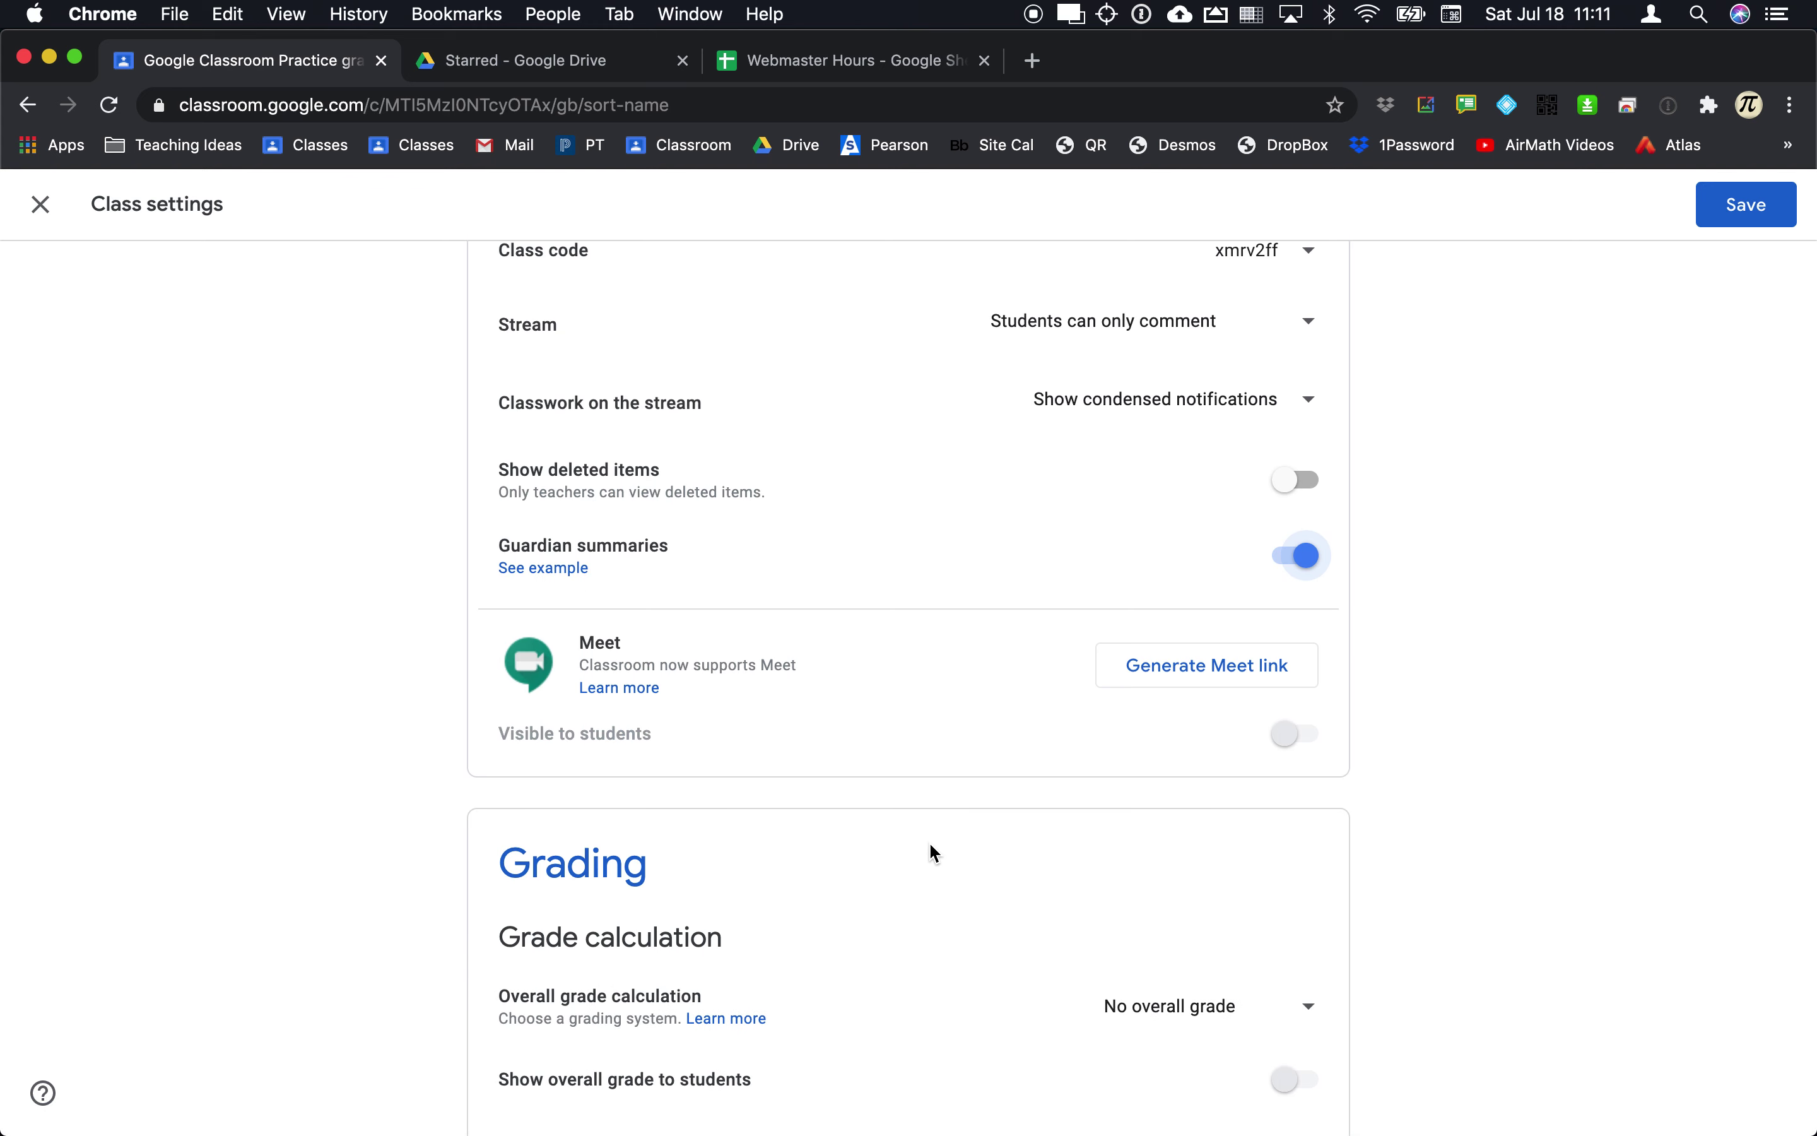
pyautogui.click(1188, 680)
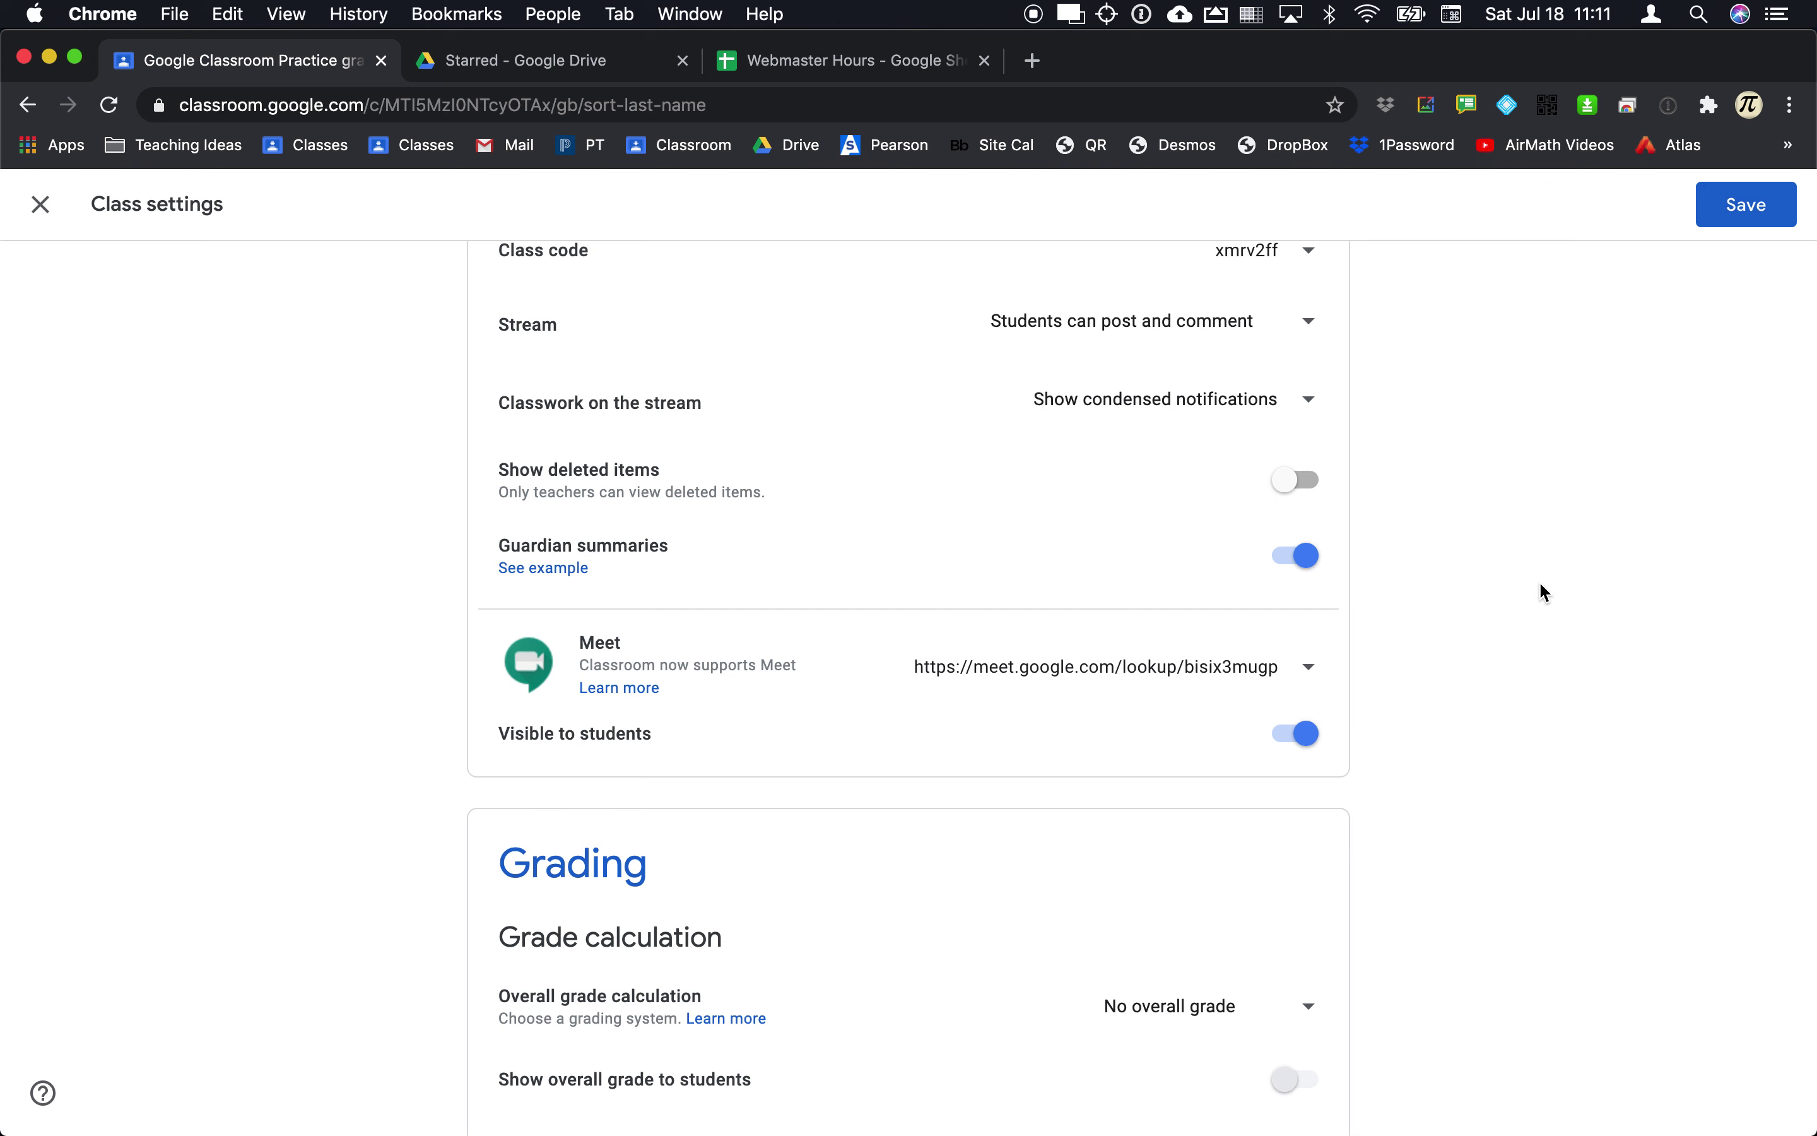
# Step: Save the class settings and switch to the People list
pyautogui.scroll(5, 1541, 592)
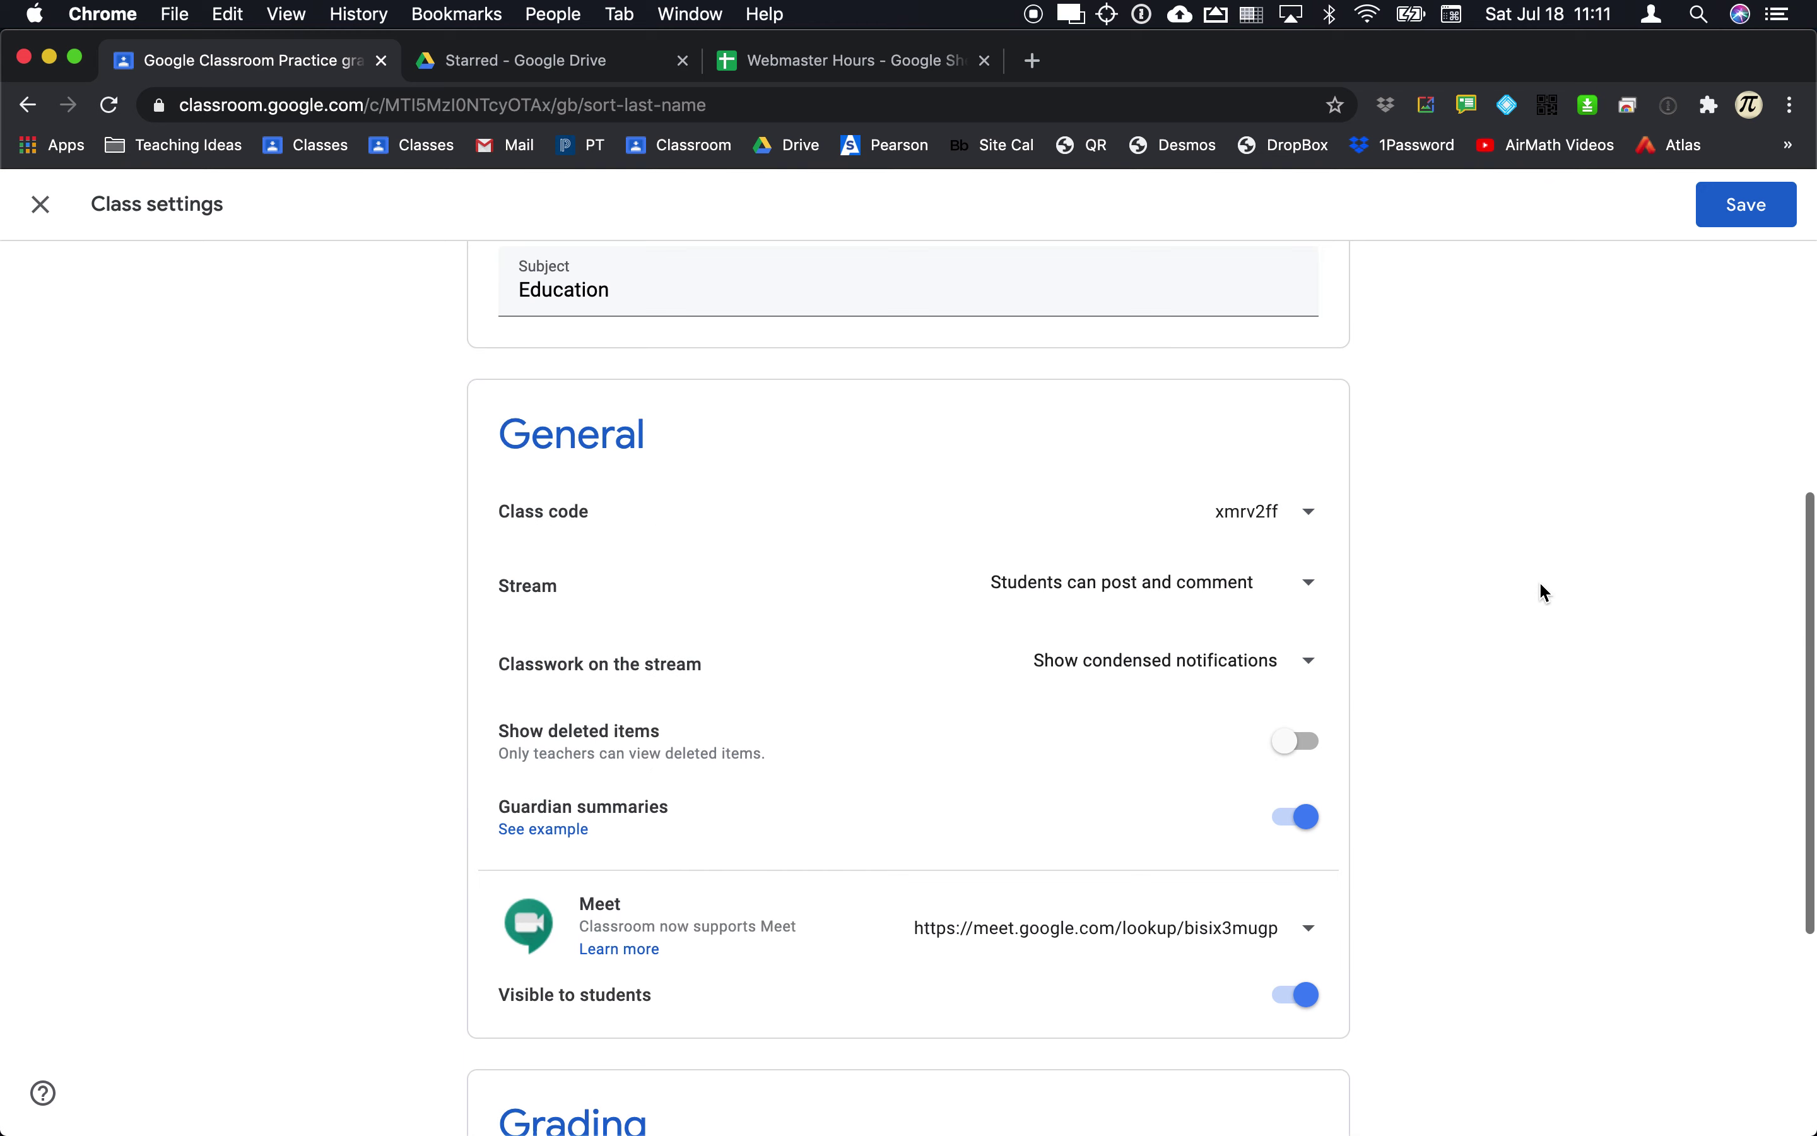
pyautogui.click(1728, 202)
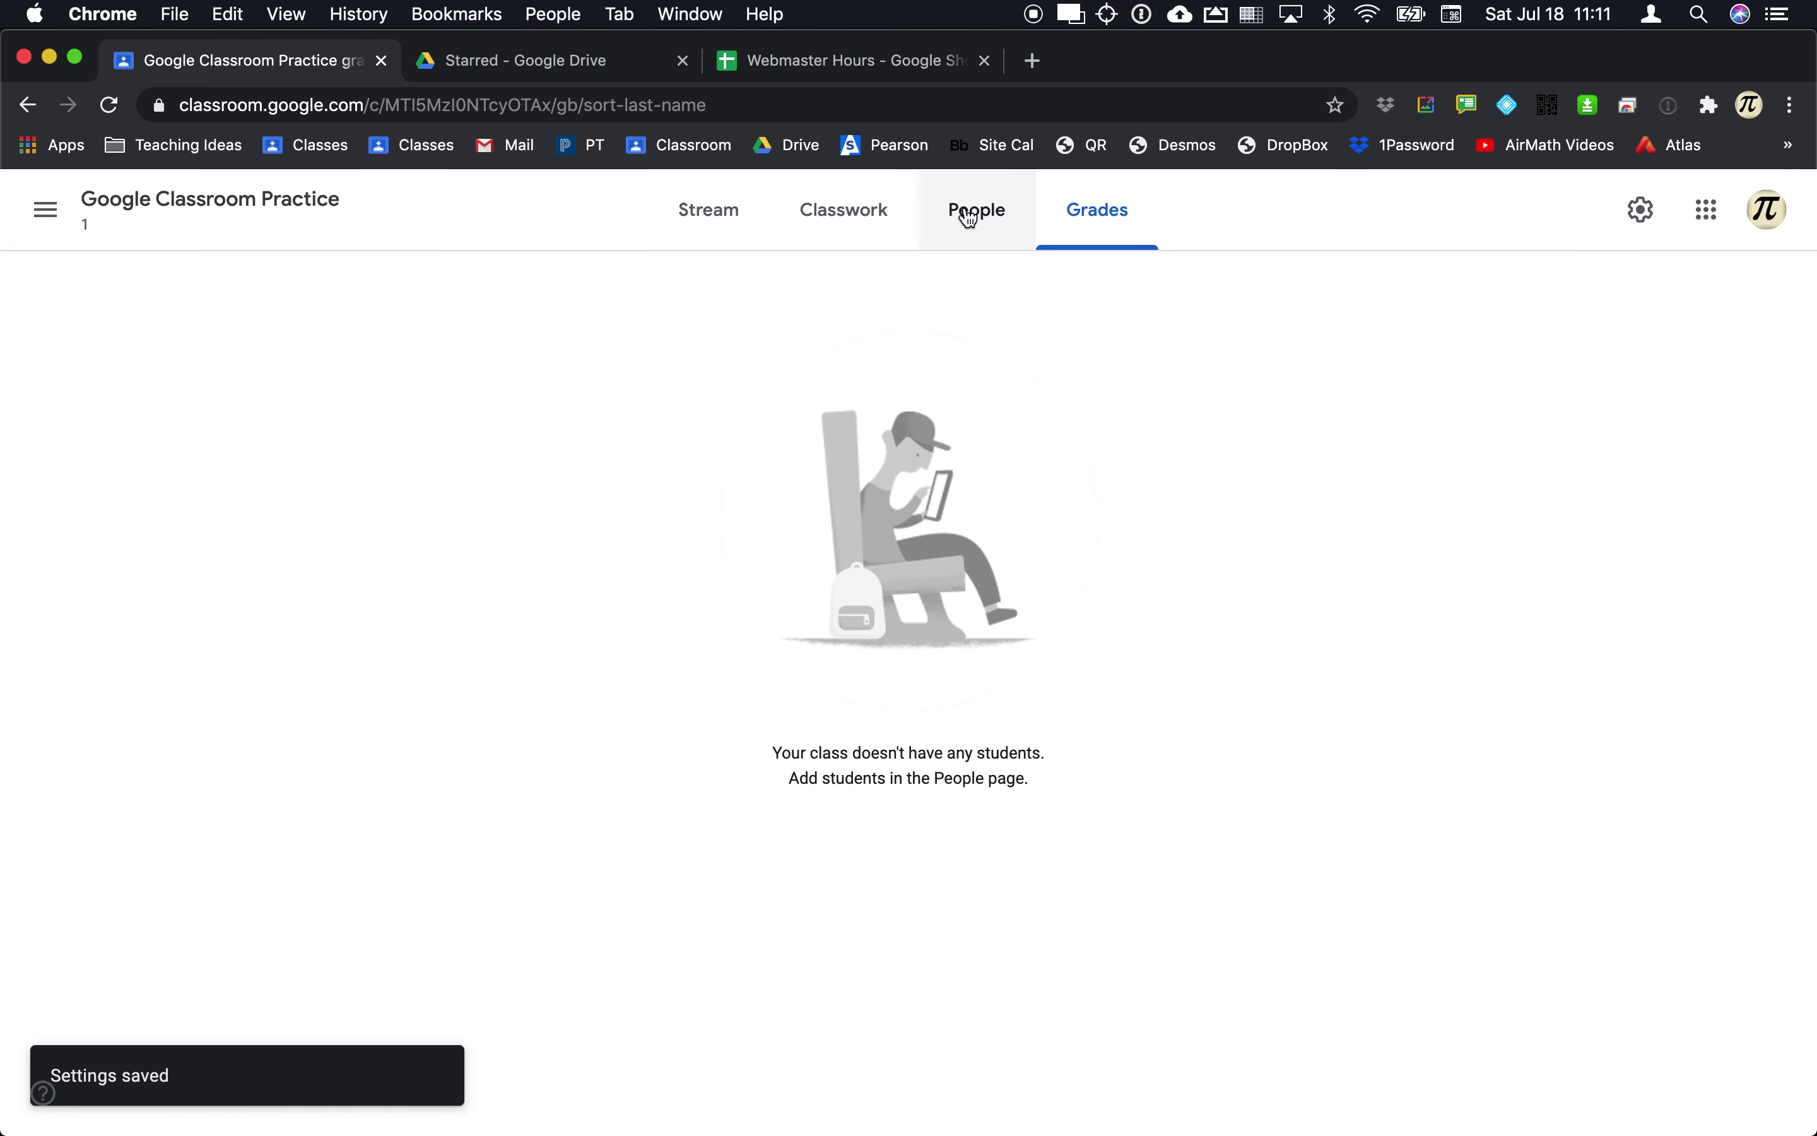
pyautogui.click(969, 214)
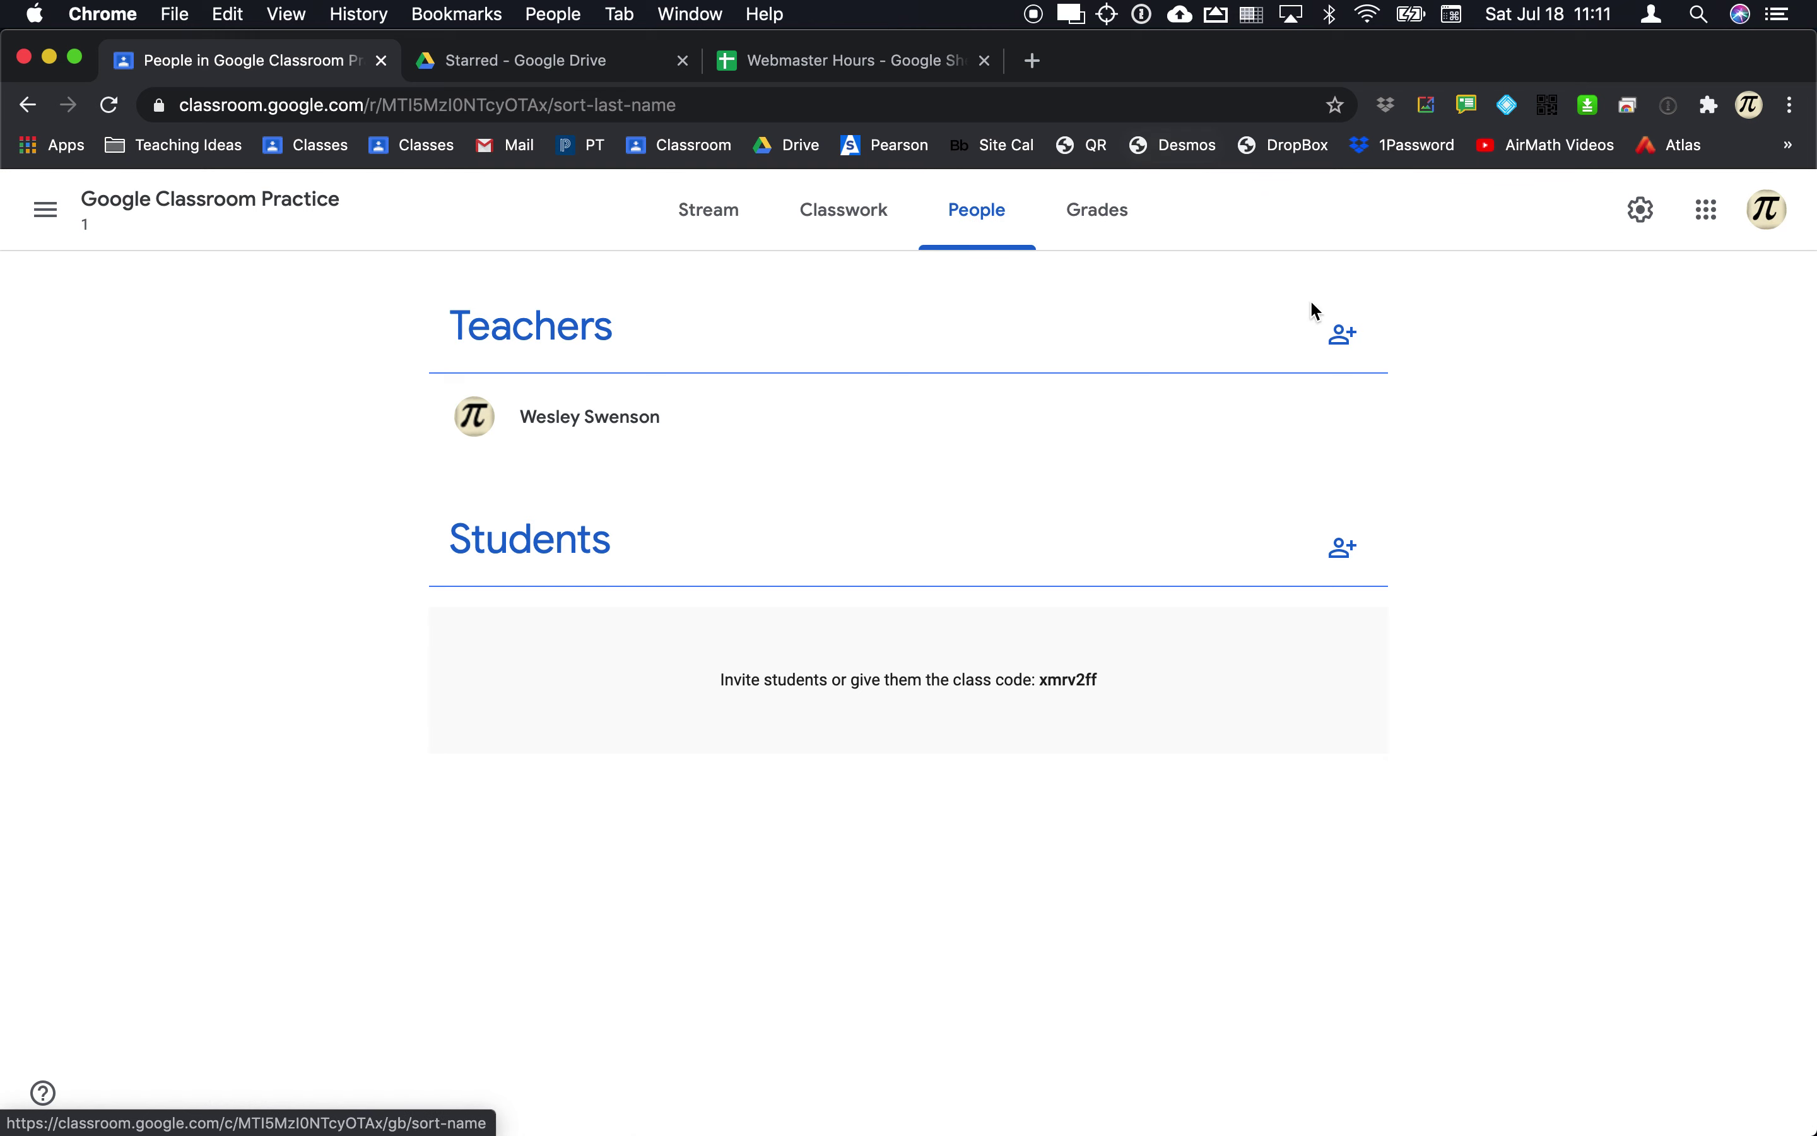
# Step: Add two people as co-teacher invitees, cancel without sending, and return to the Stream
pyautogui.click(1339, 344)
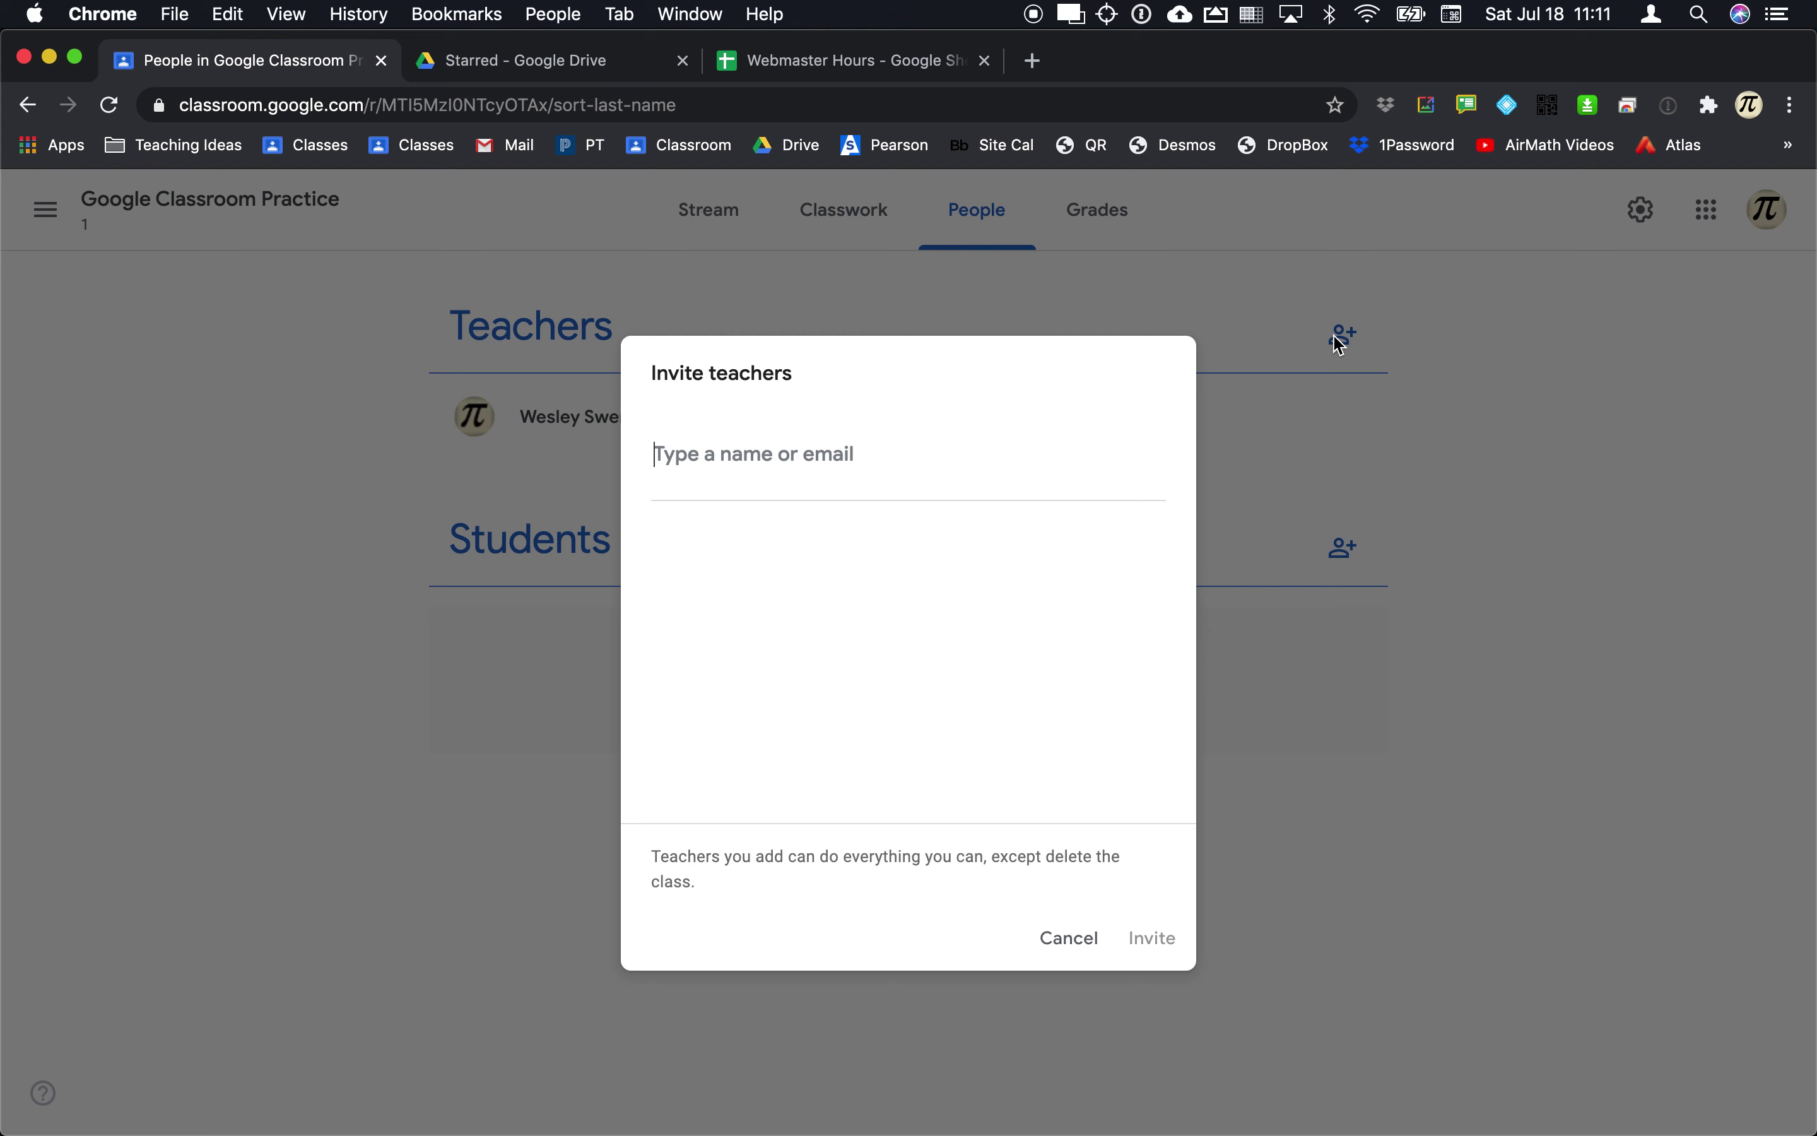
pyautogui.write('emily')
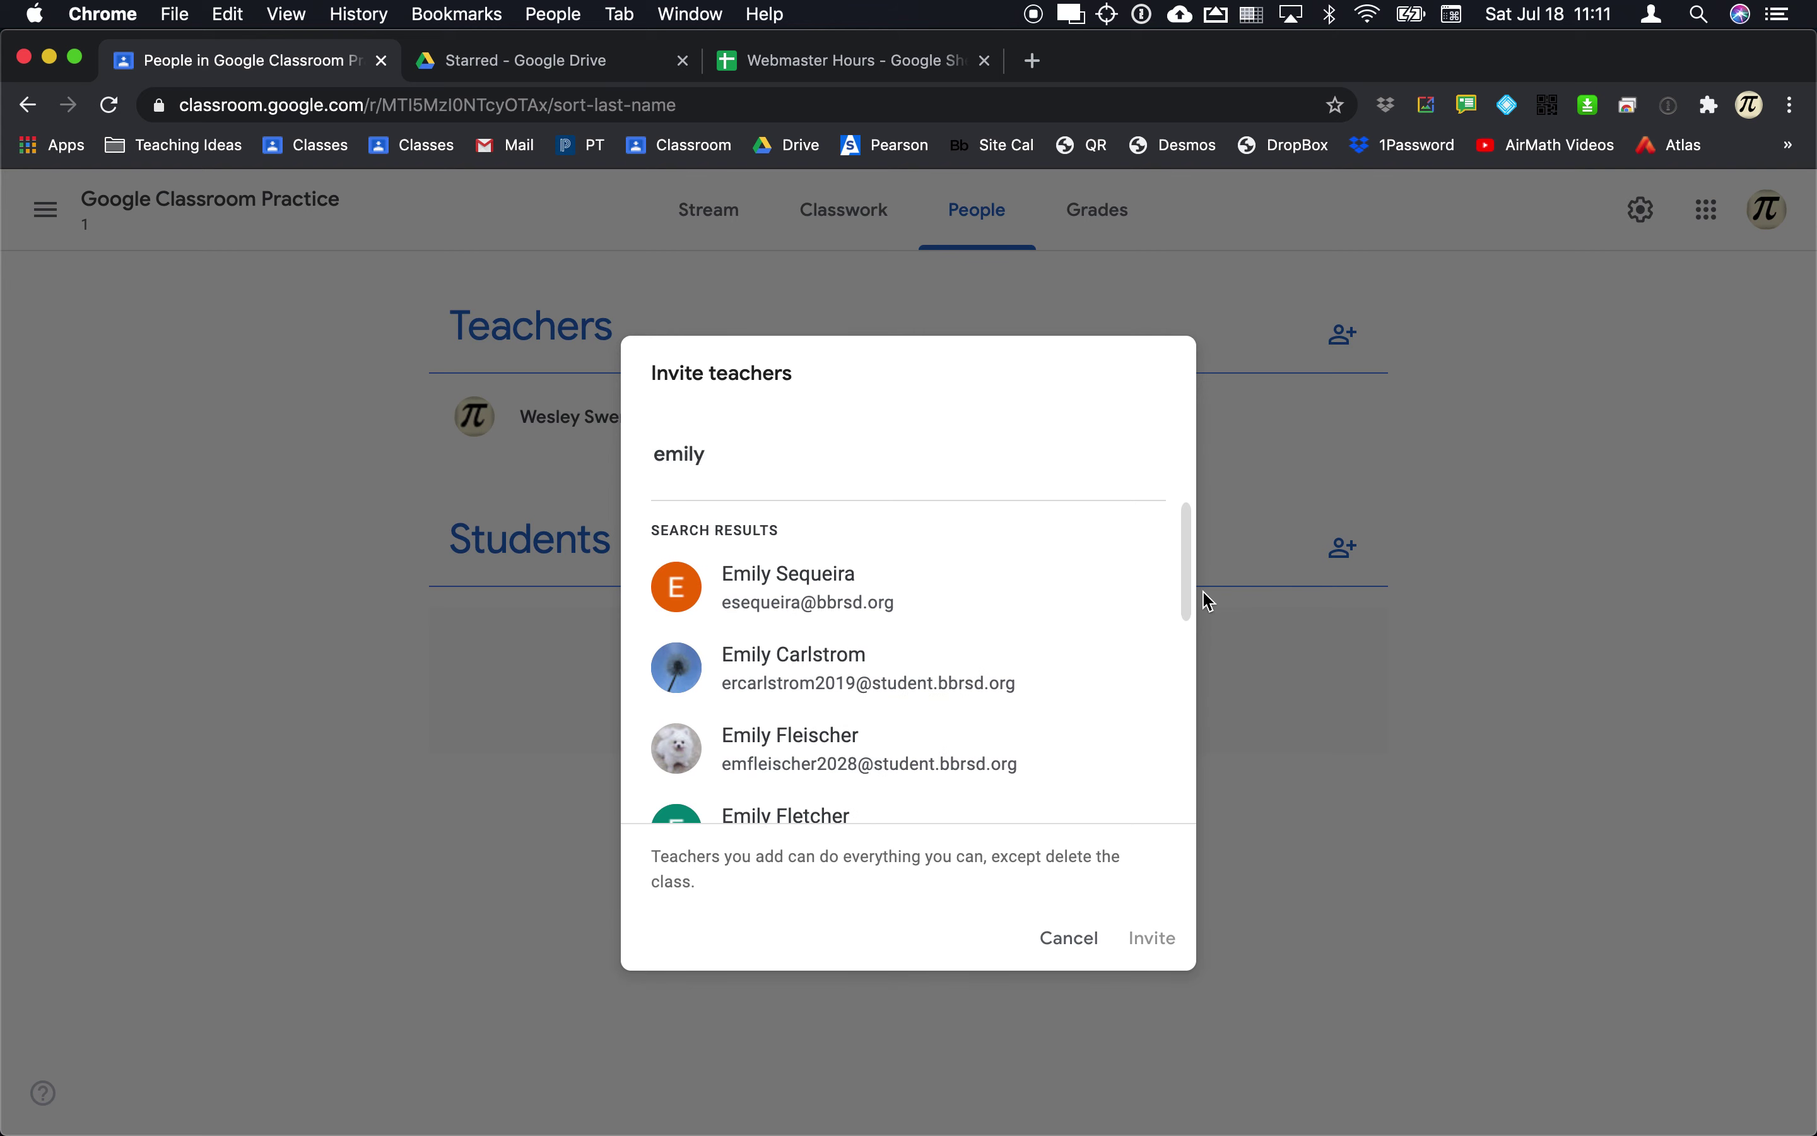
pyautogui.click(840, 573)
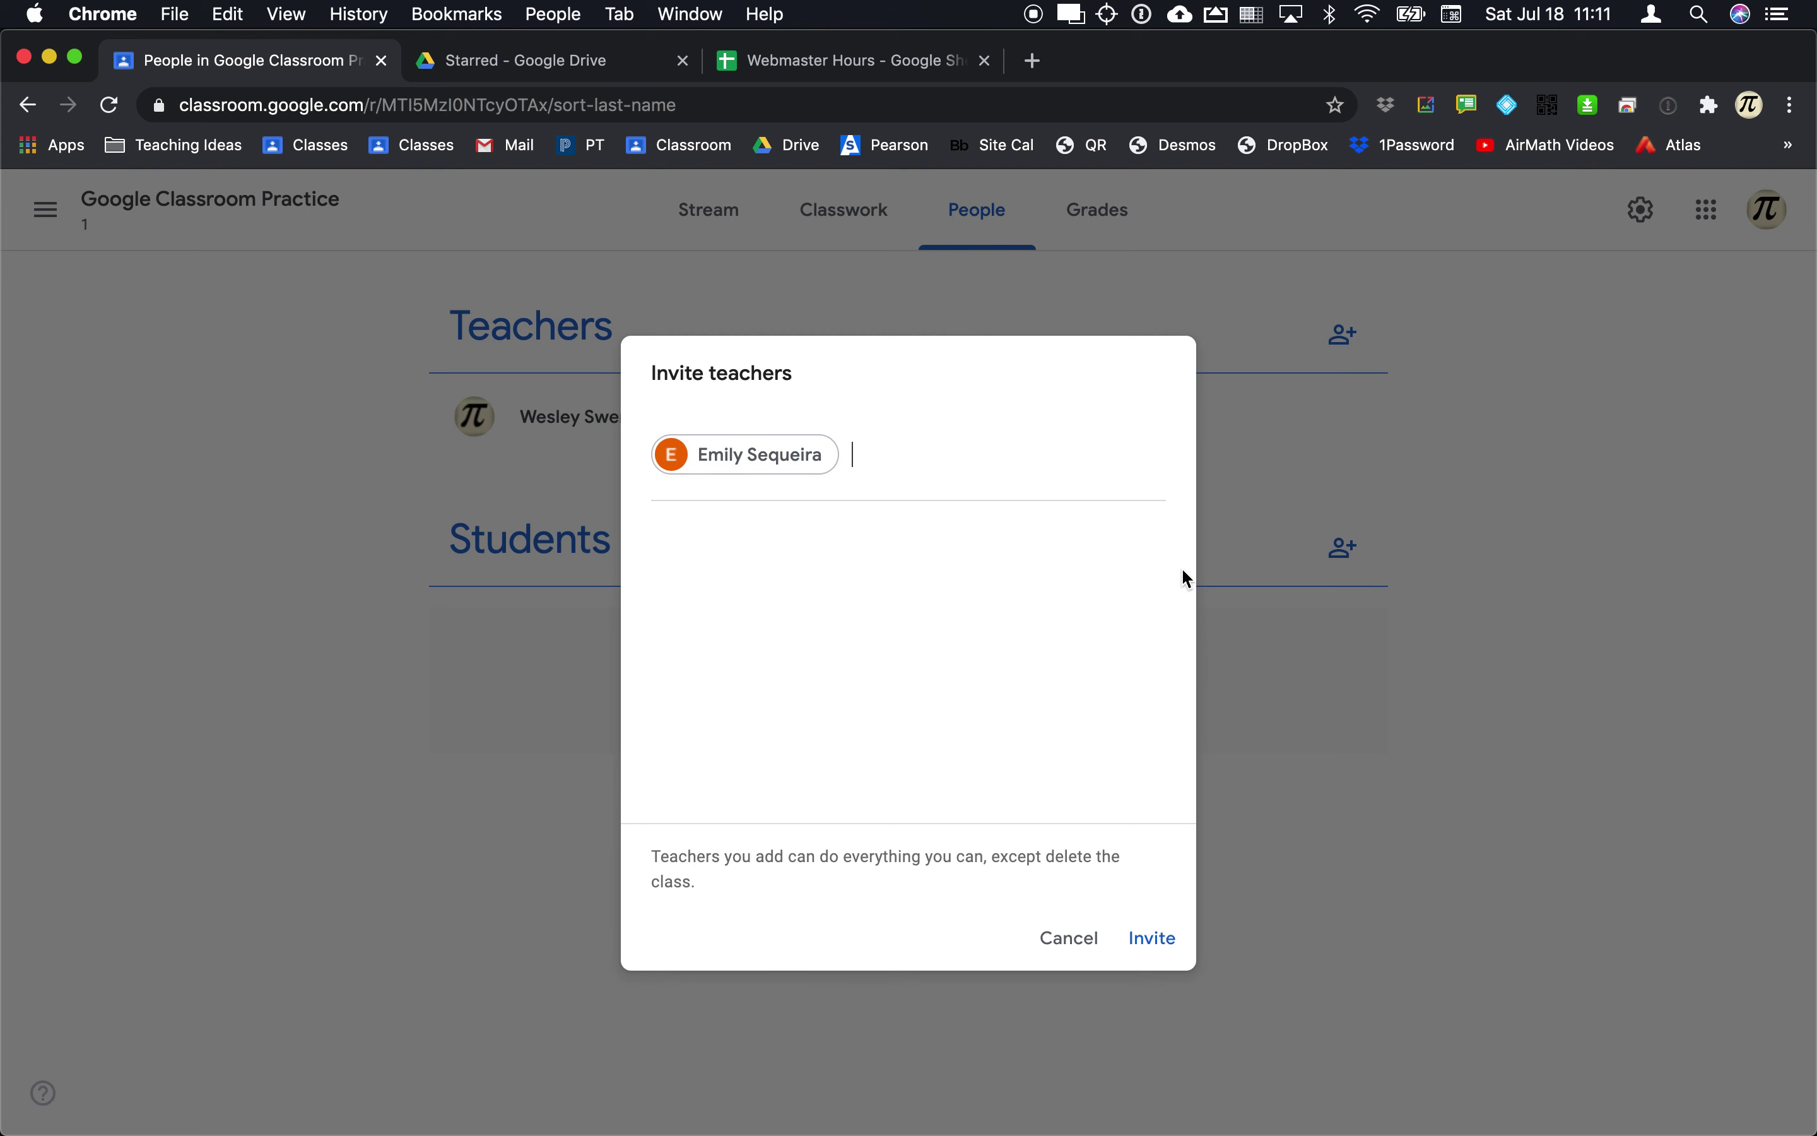
pyautogui.write('matt')
pyautogui.click(923, 608)
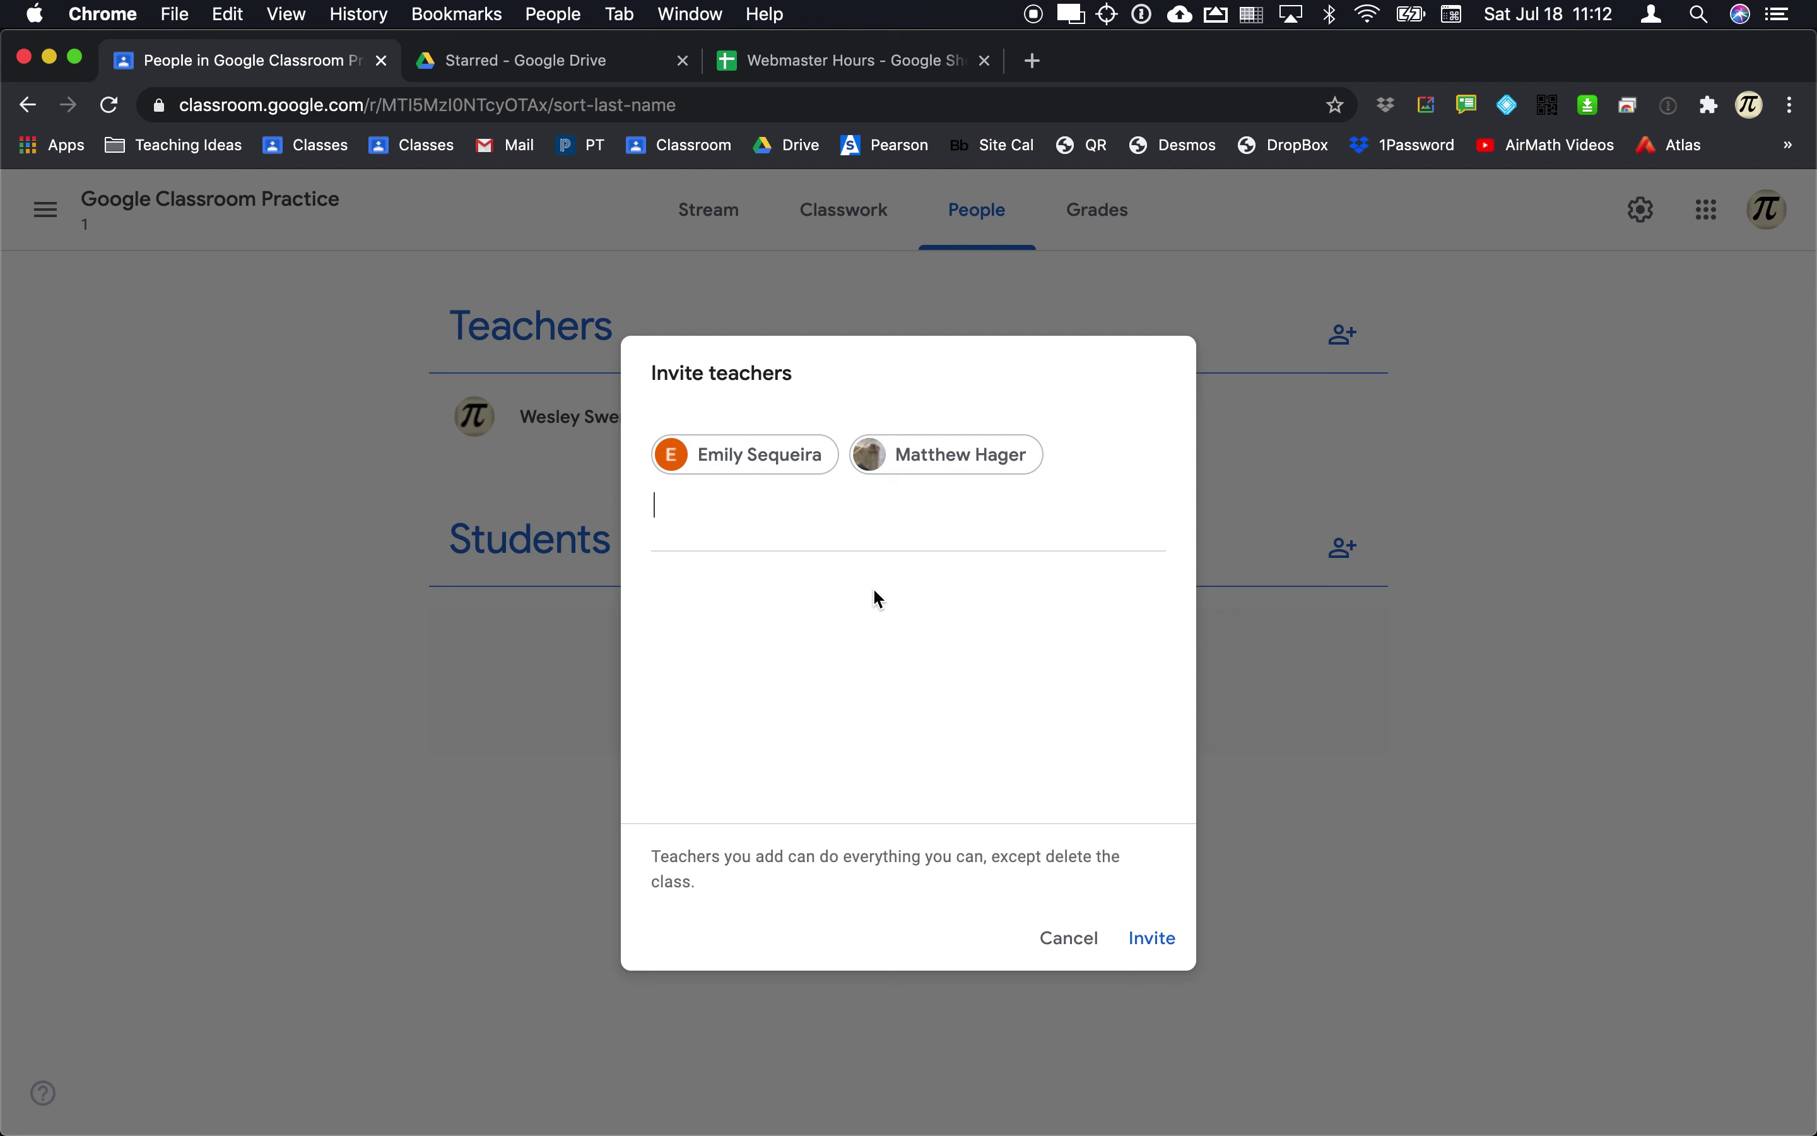
pyautogui.click(1070, 939)
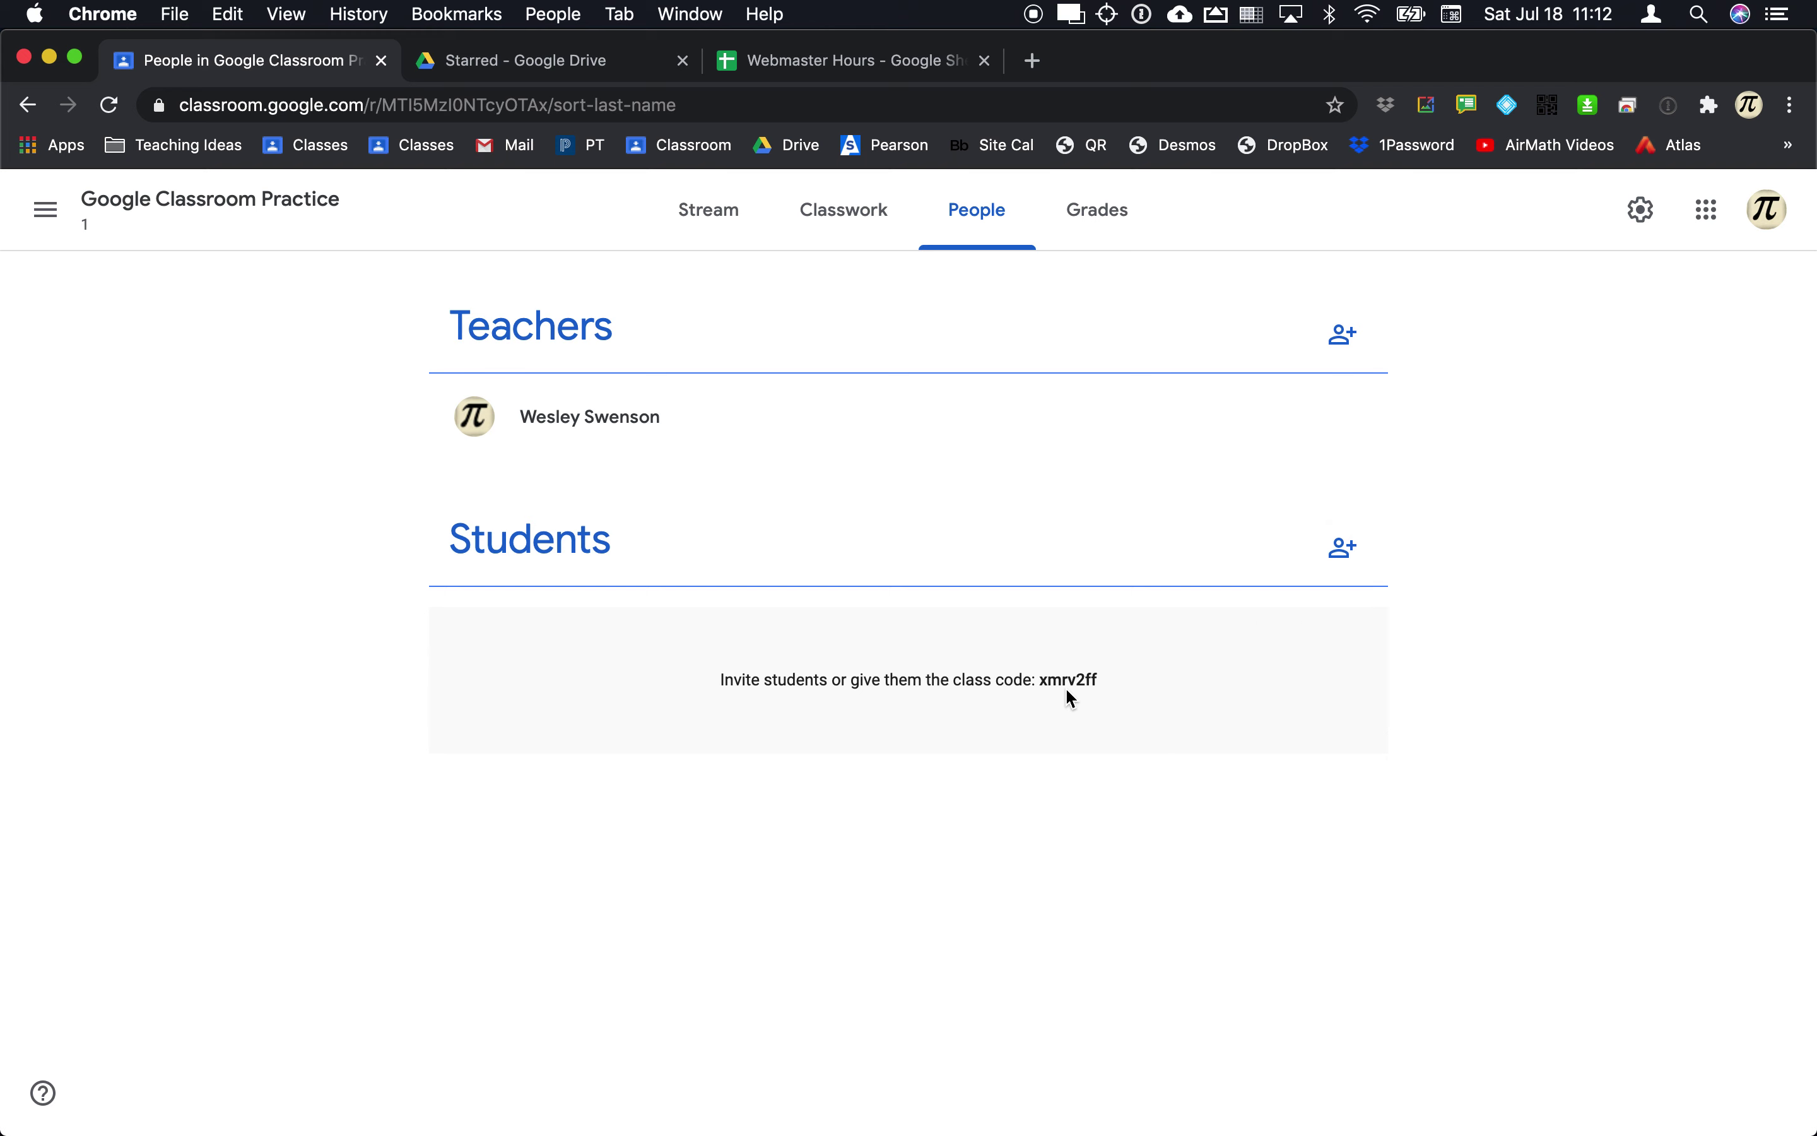
pyautogui.click(148, 211)
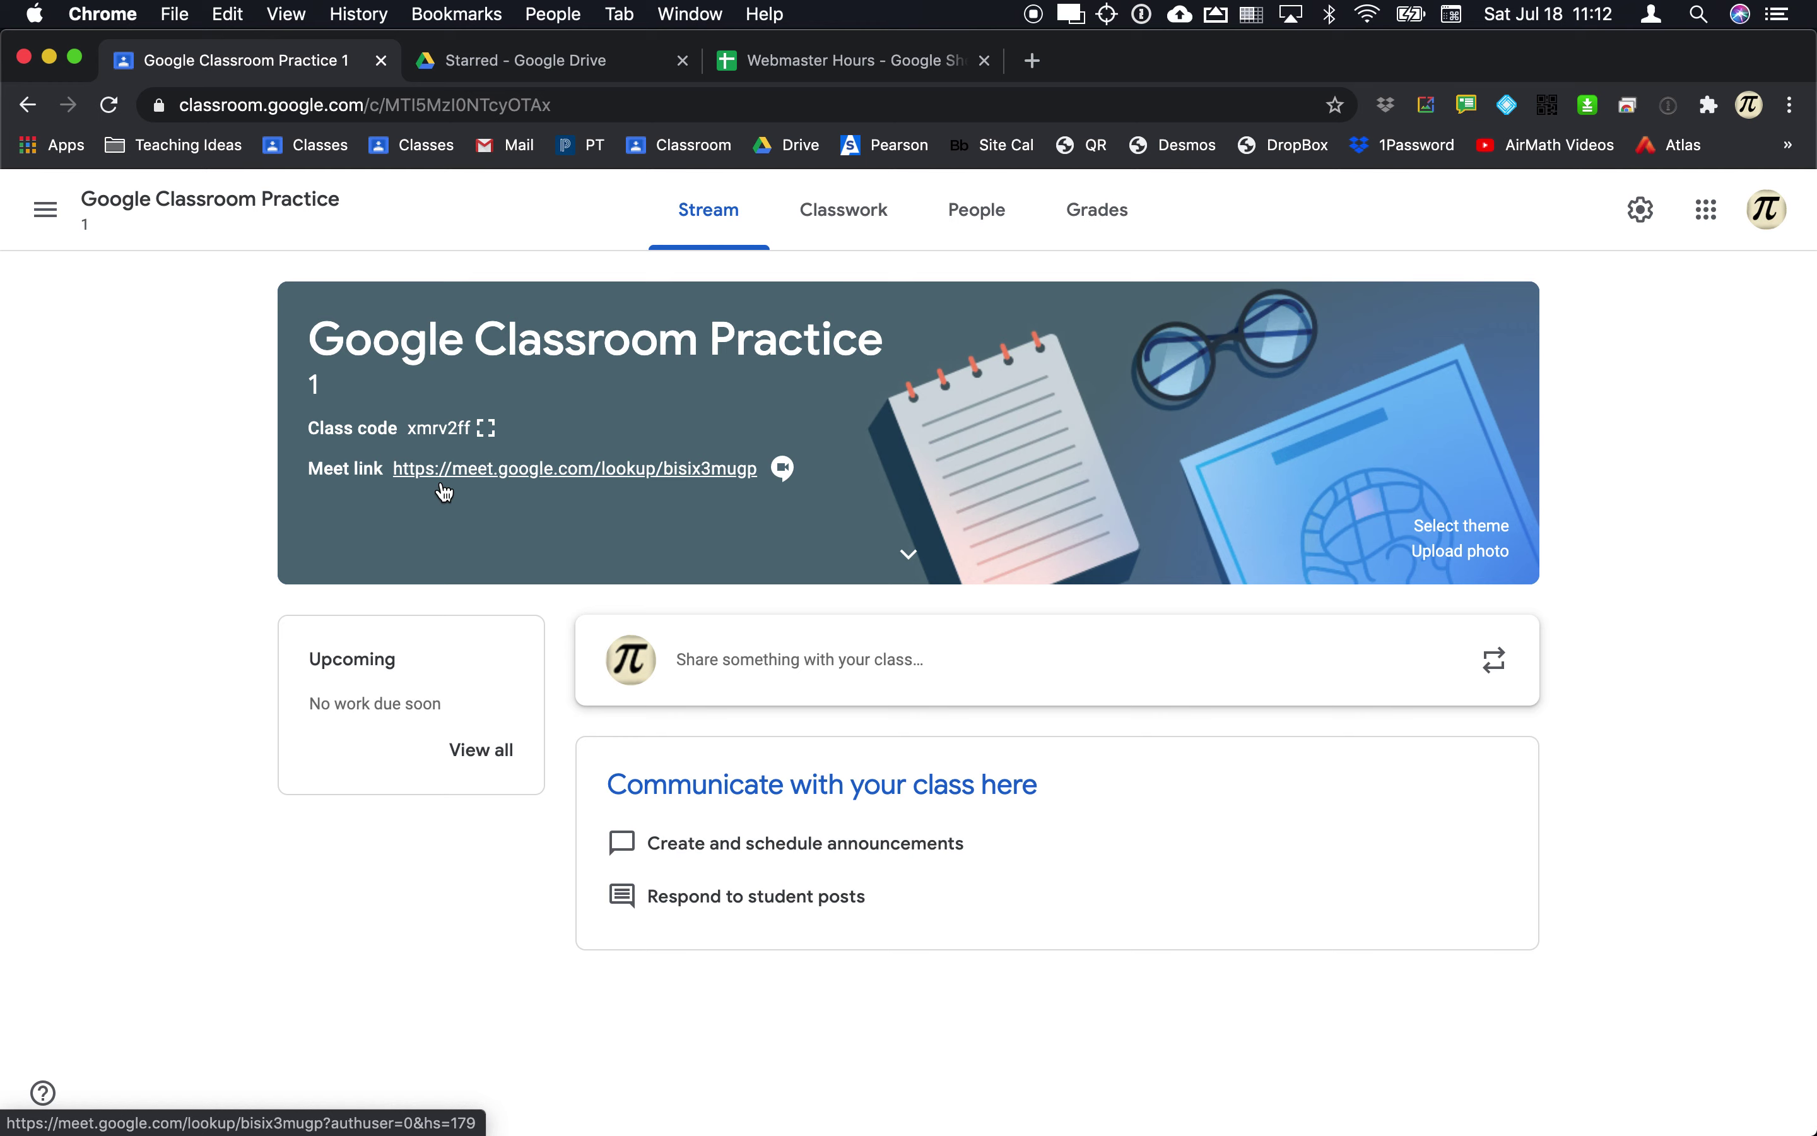
pyautogui.click(487, 426)
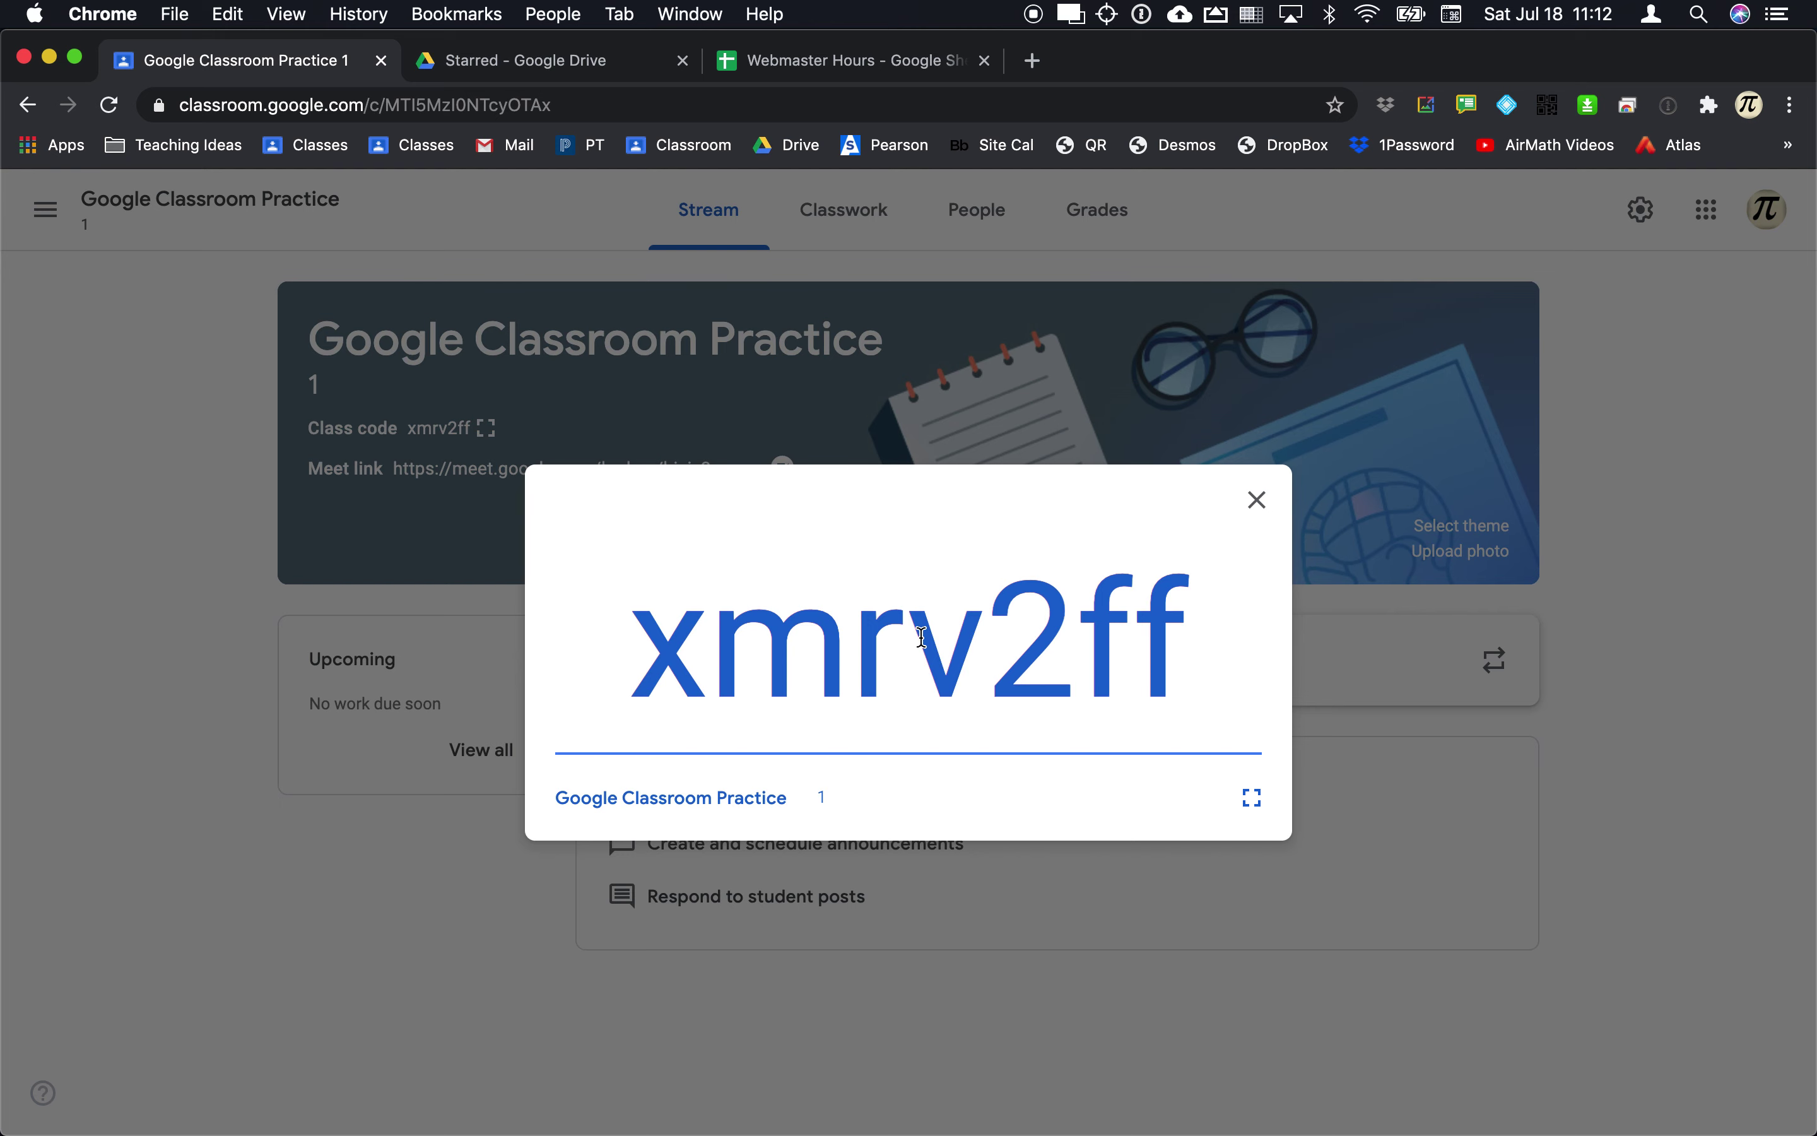
pyautogui.click(1253, 797)
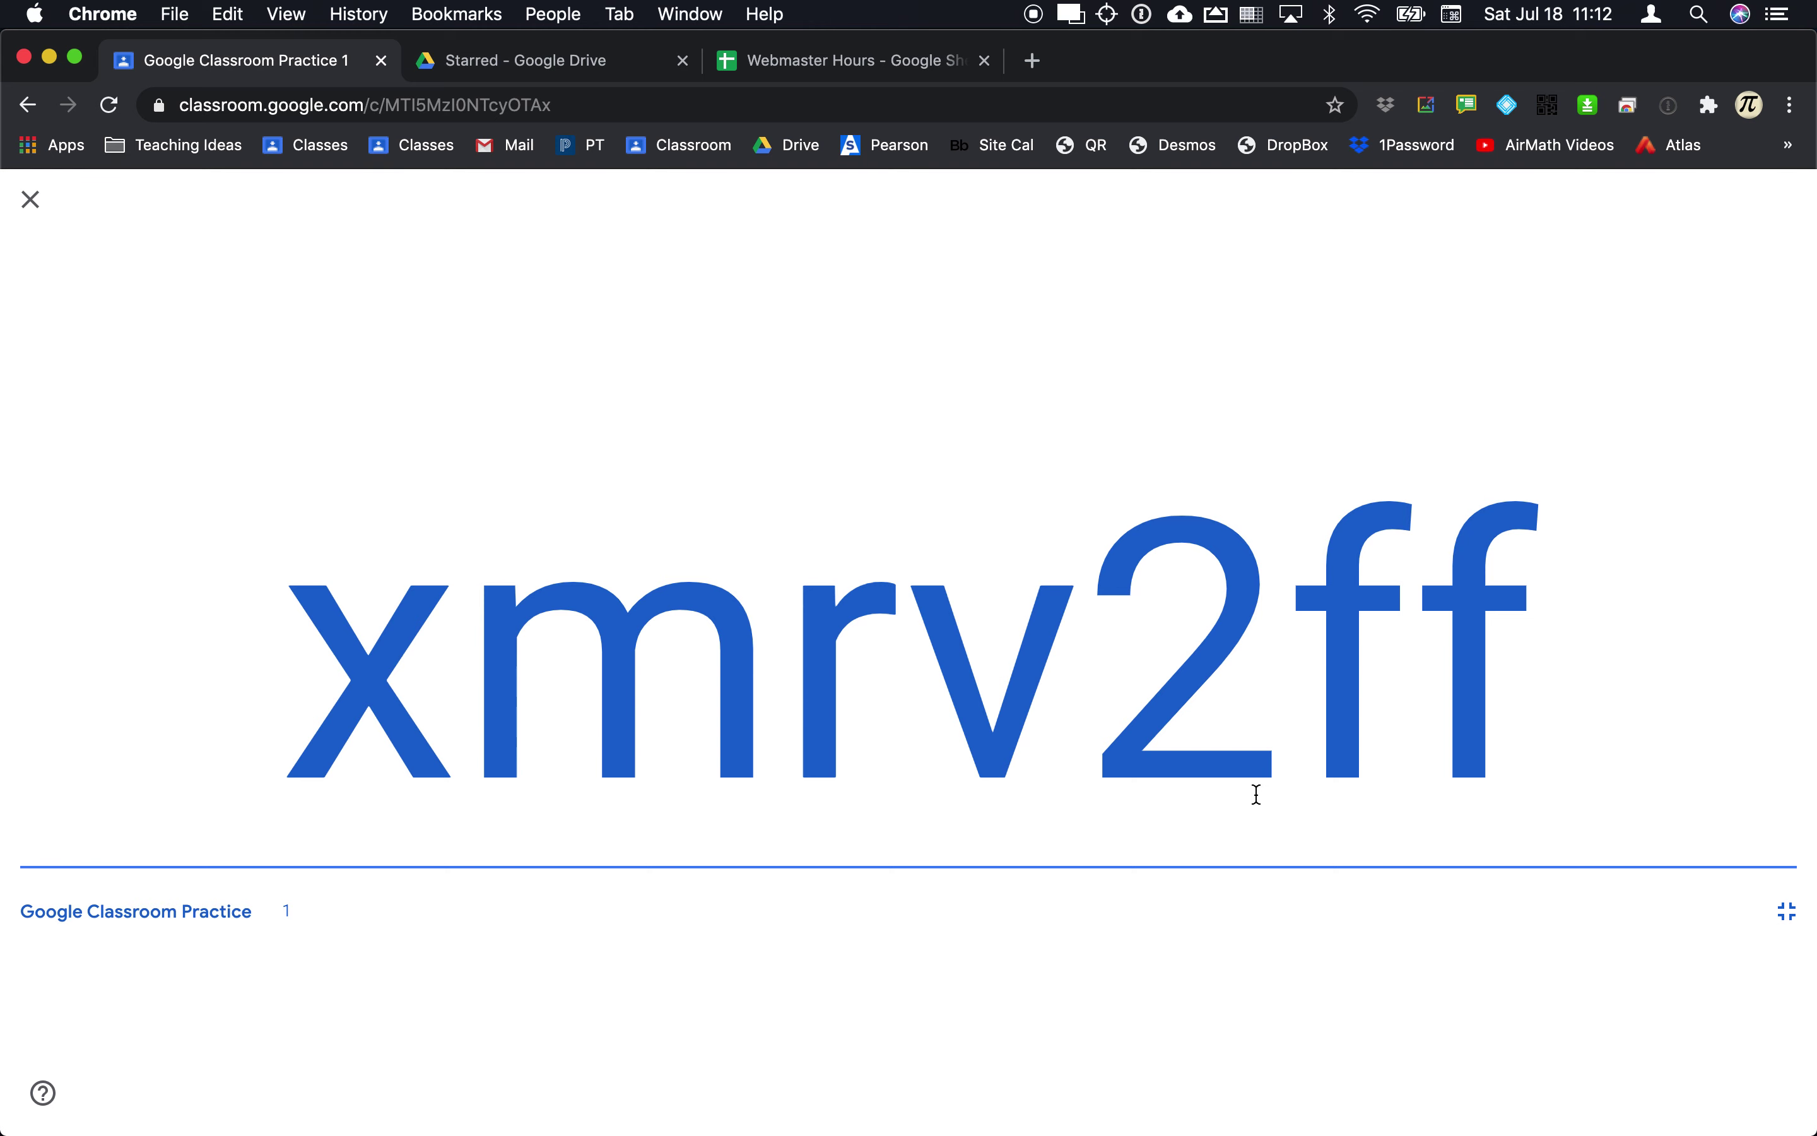
pyautogui.press('super+Tab')
pyautogui.press('super+Tab')
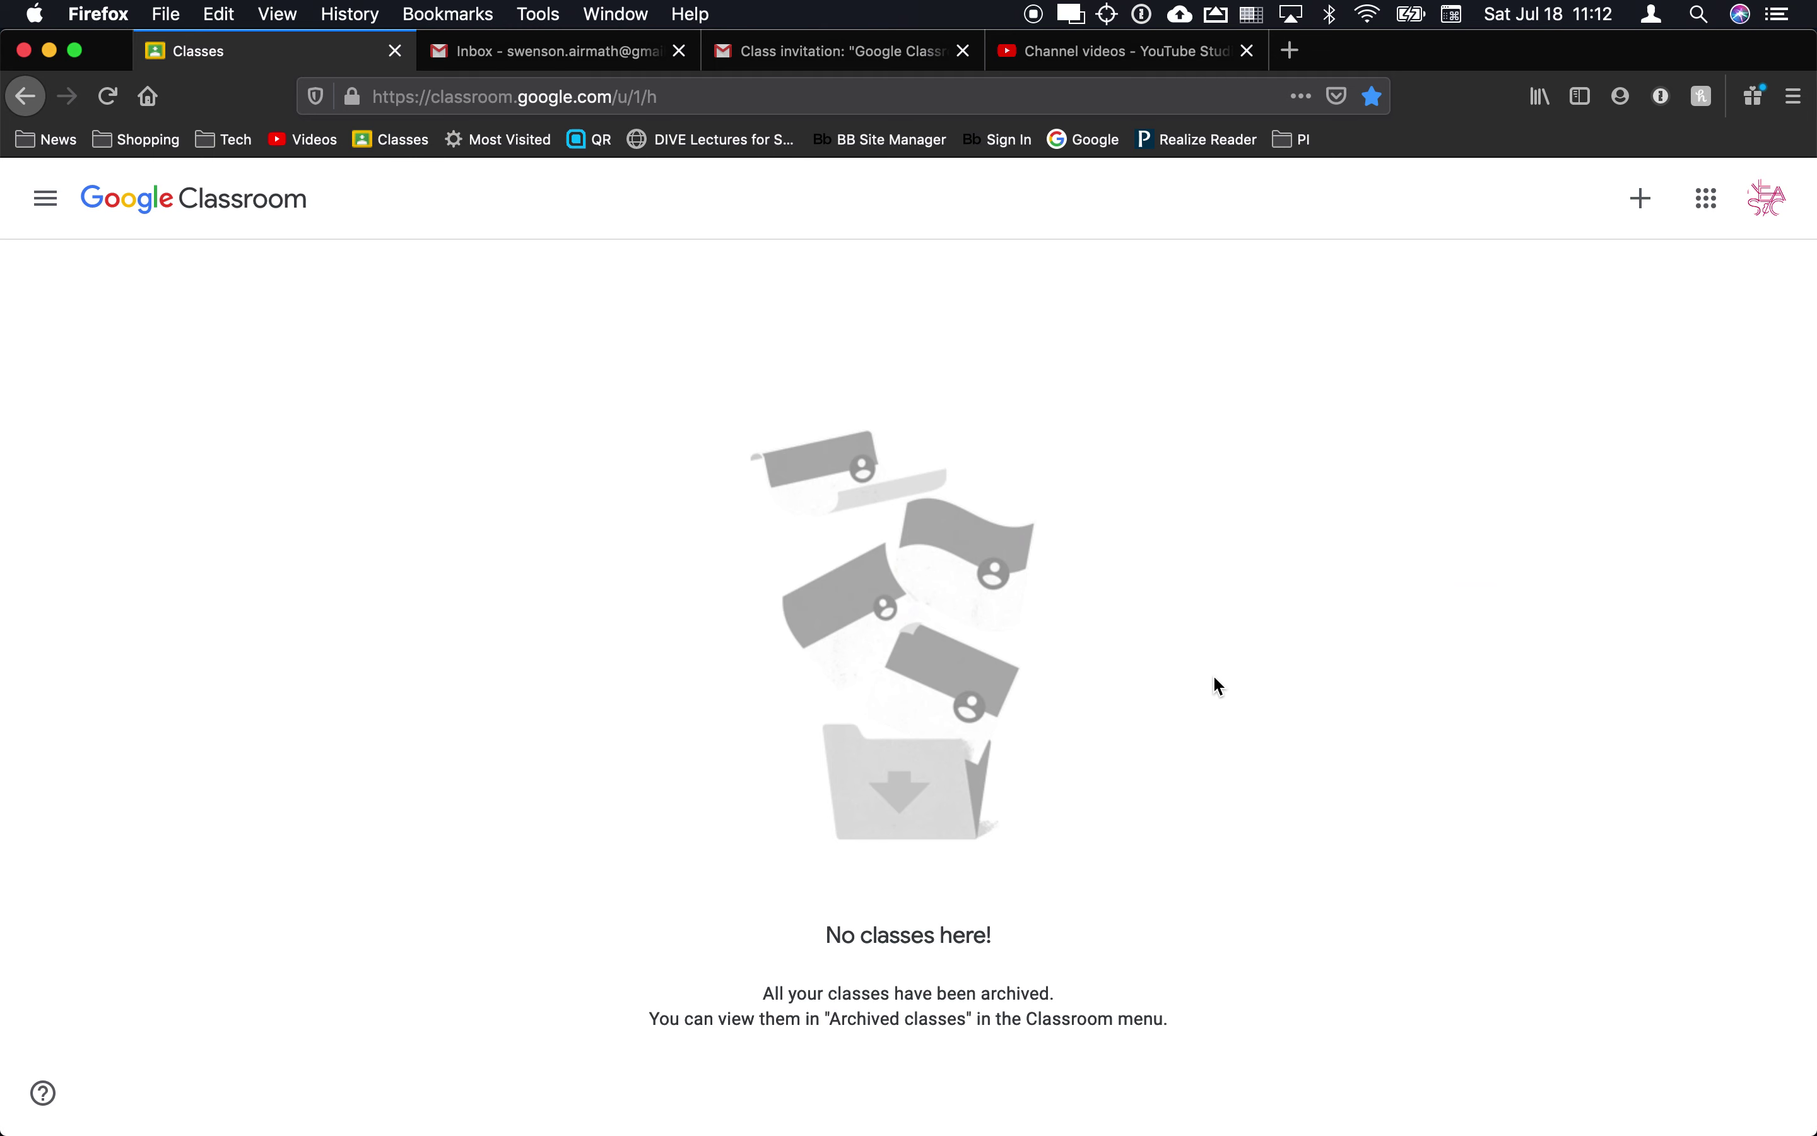
# Step: Open the Join class dialog for the second account
pyautogui.click(1642, 203)
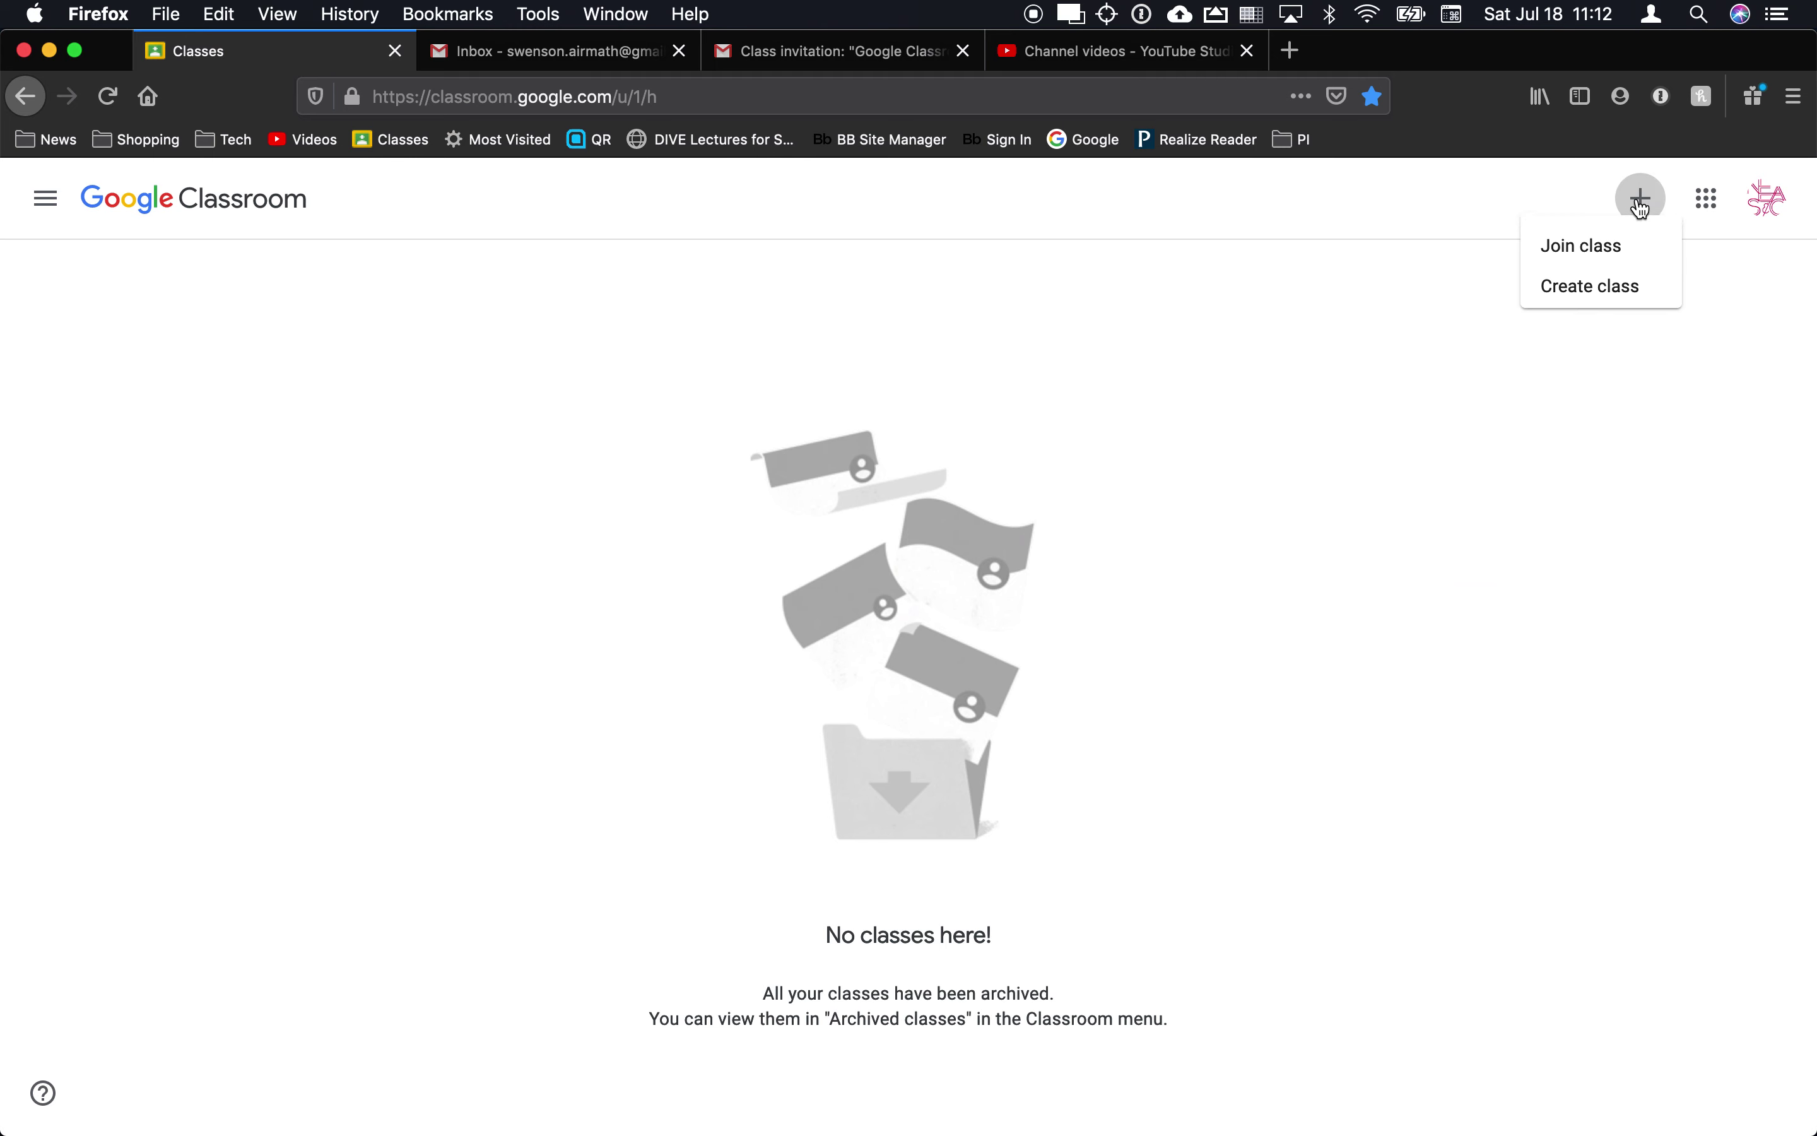
pyautogui.click(1586, 253)
pyautogui.click(864, 710)
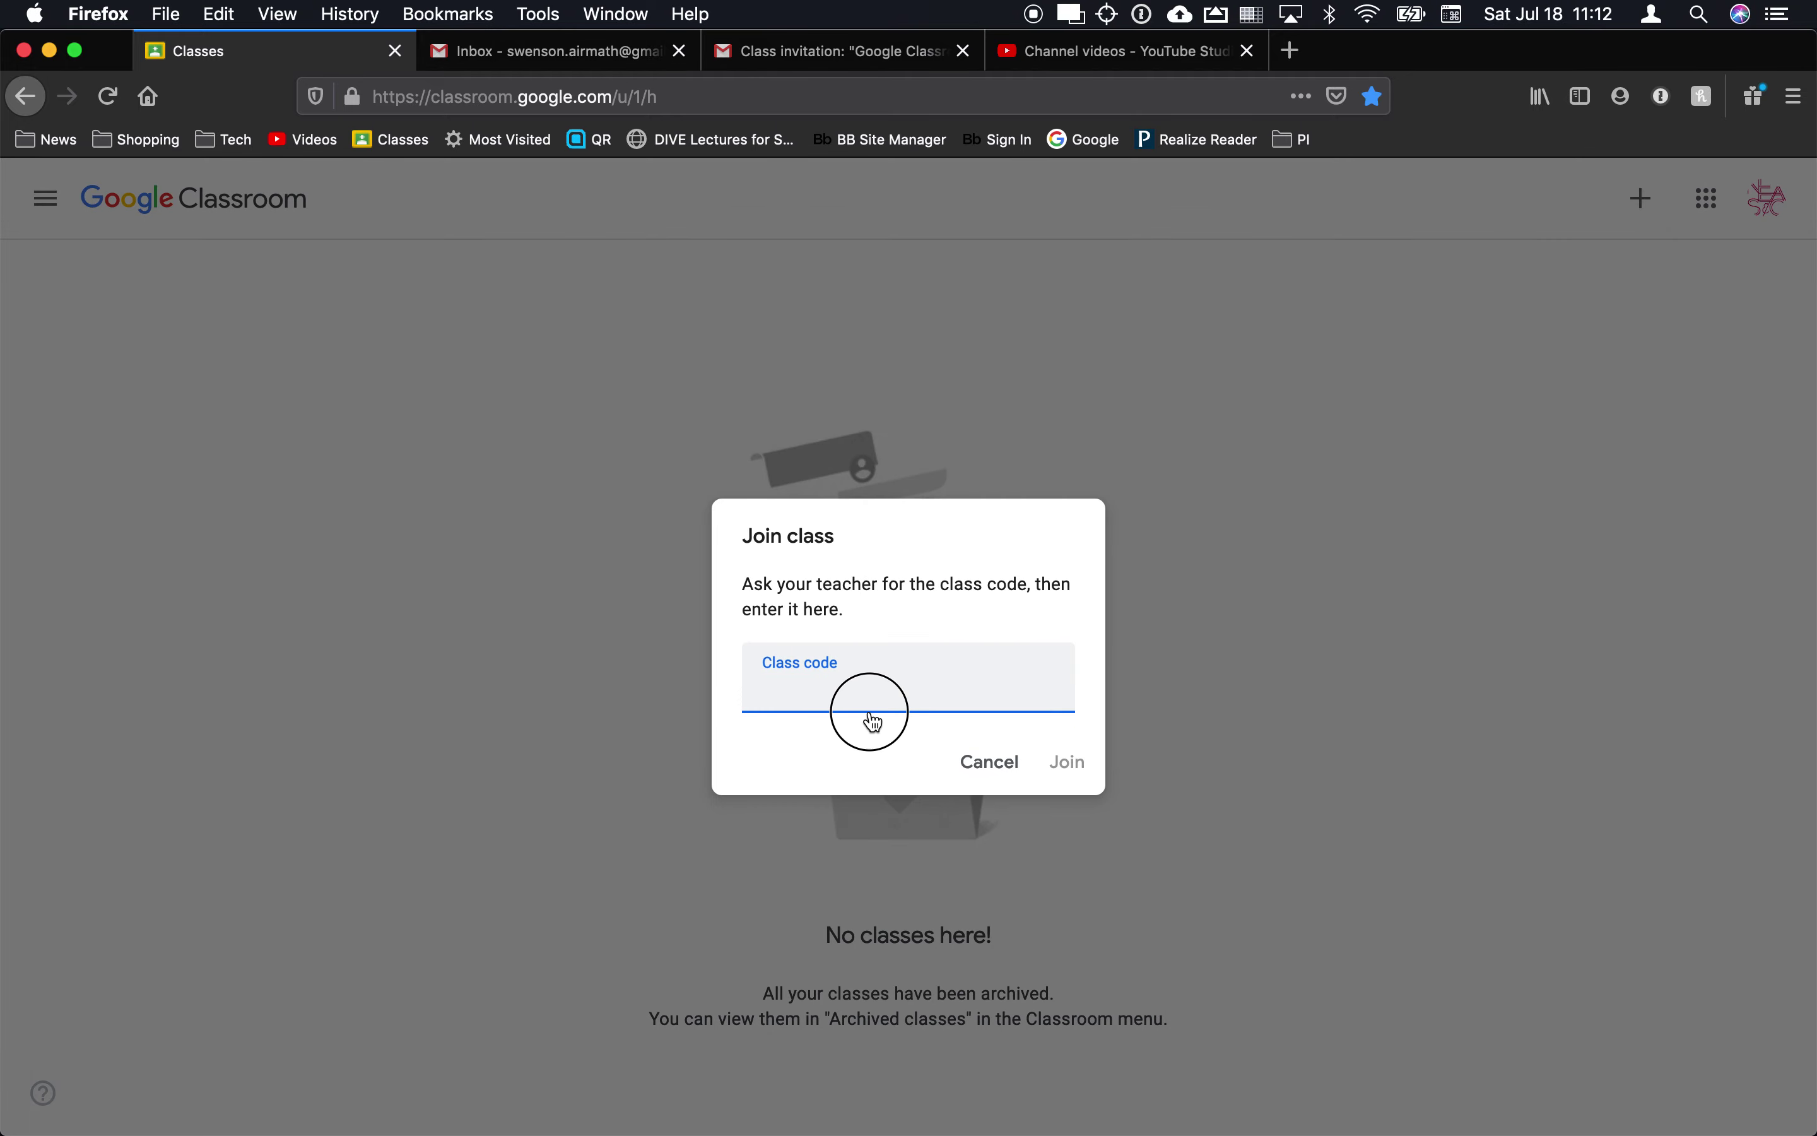
pyautogui.press('super+Tab')
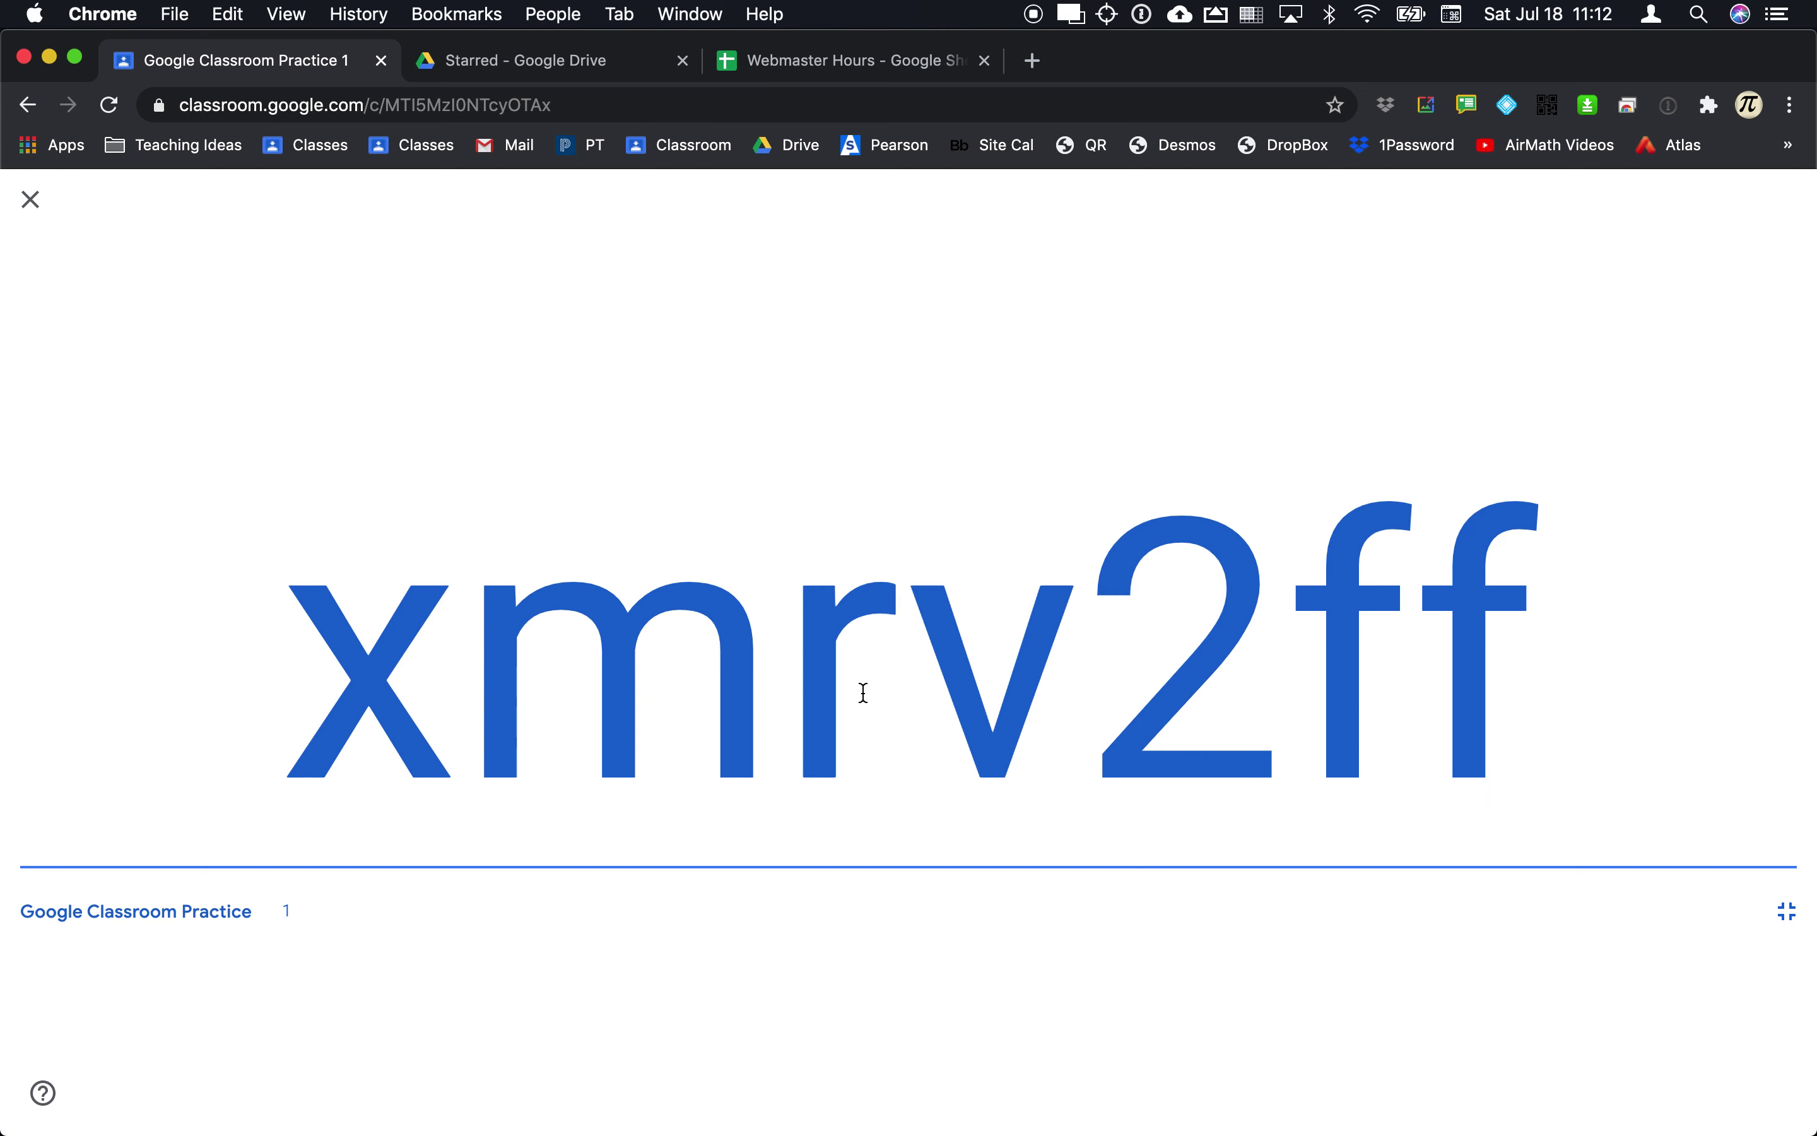
pyautogui.press('super+Tab')
pyautogui.press('super+Tab')
pyautogui.press('super+Tab')
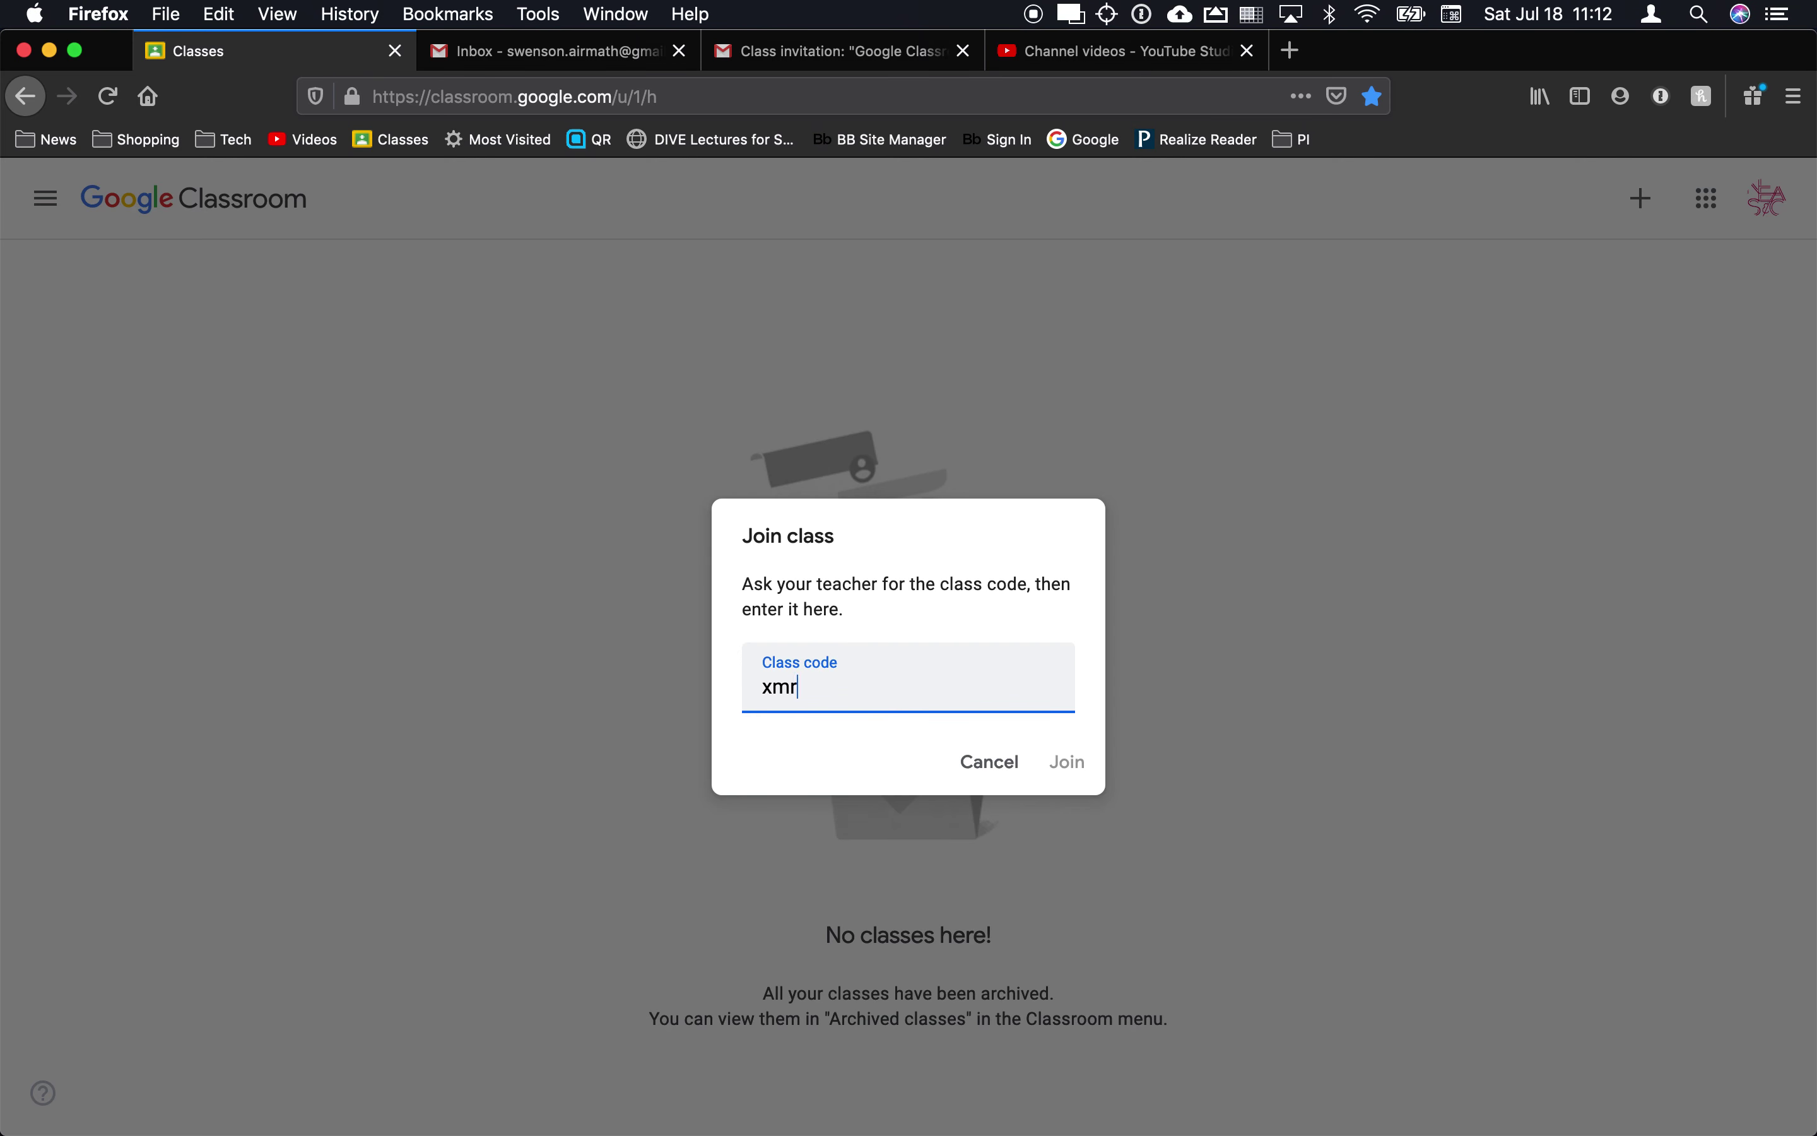
pyautogui.press('super+Tab')
pyautogui.press('super+Tab')
pyautogui.click(1068, 765)
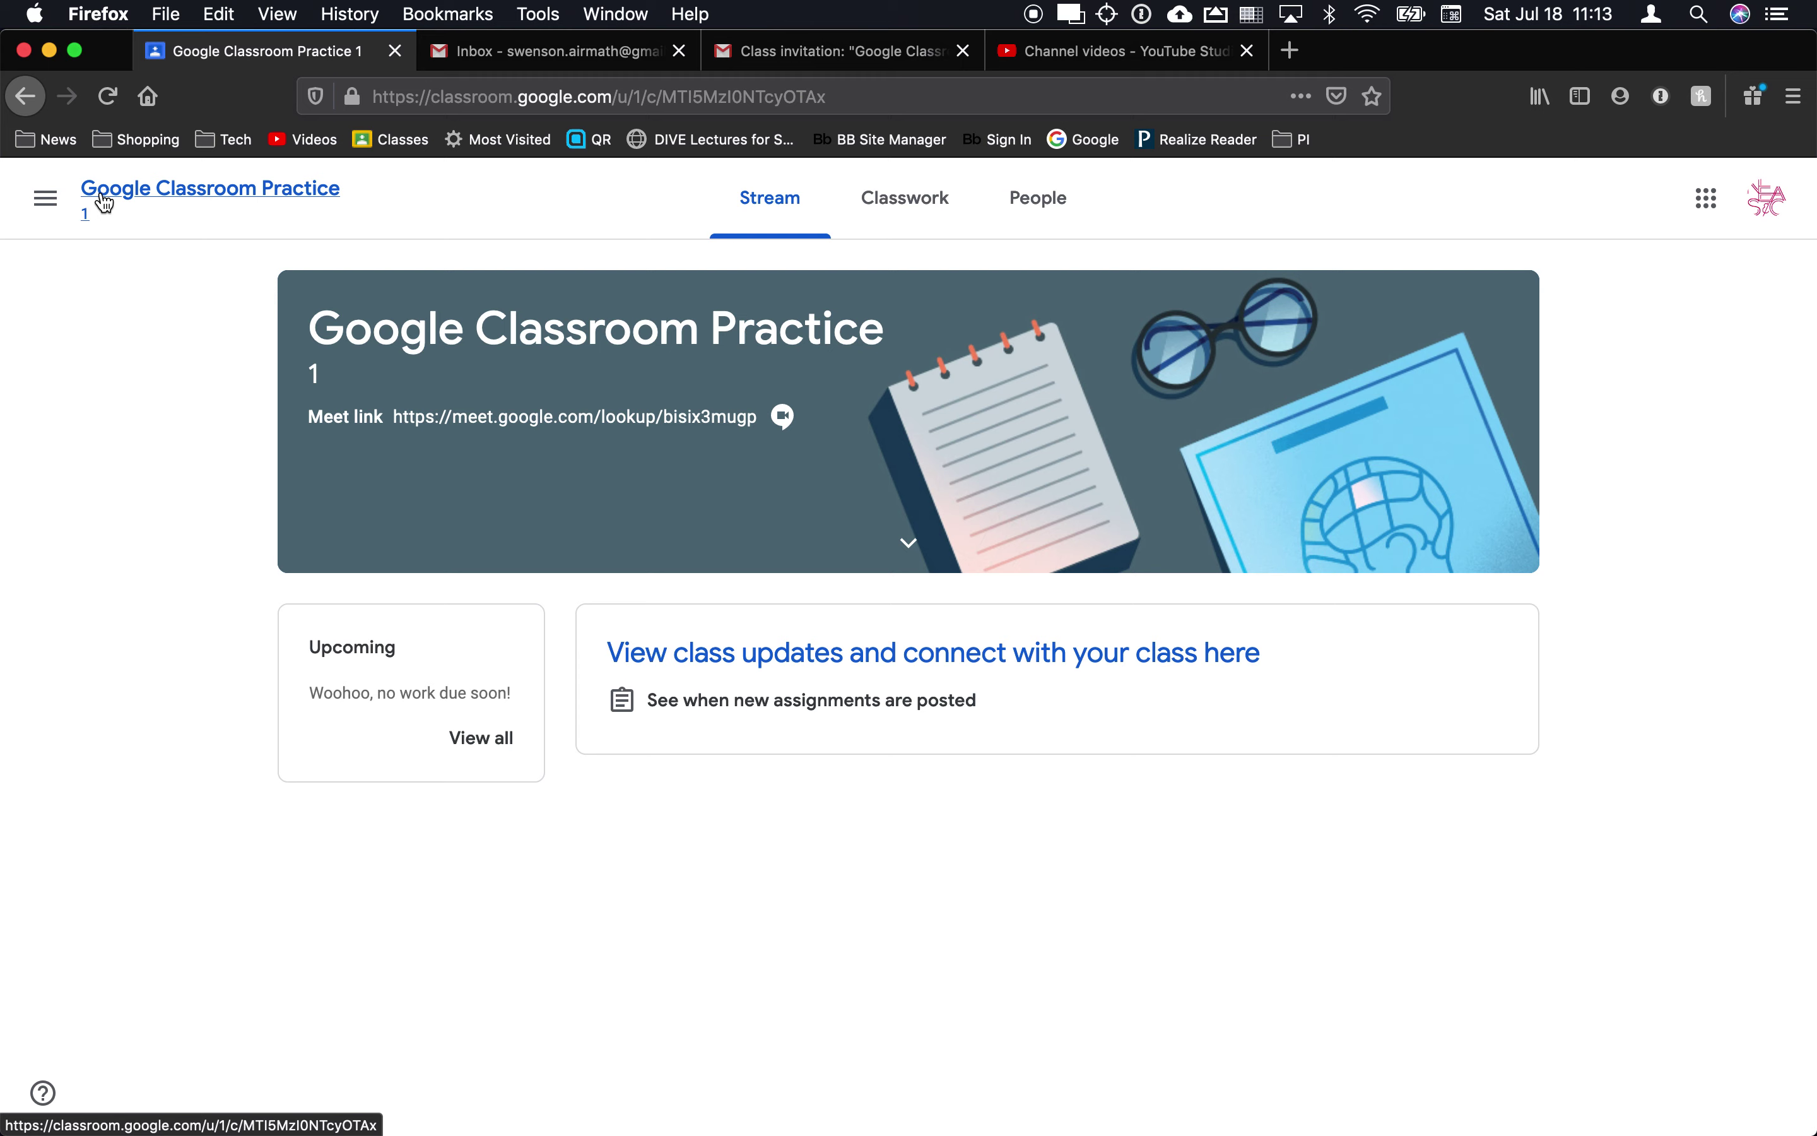
pyautogui.click(45, 198)
pyautogui.click(80, 218)
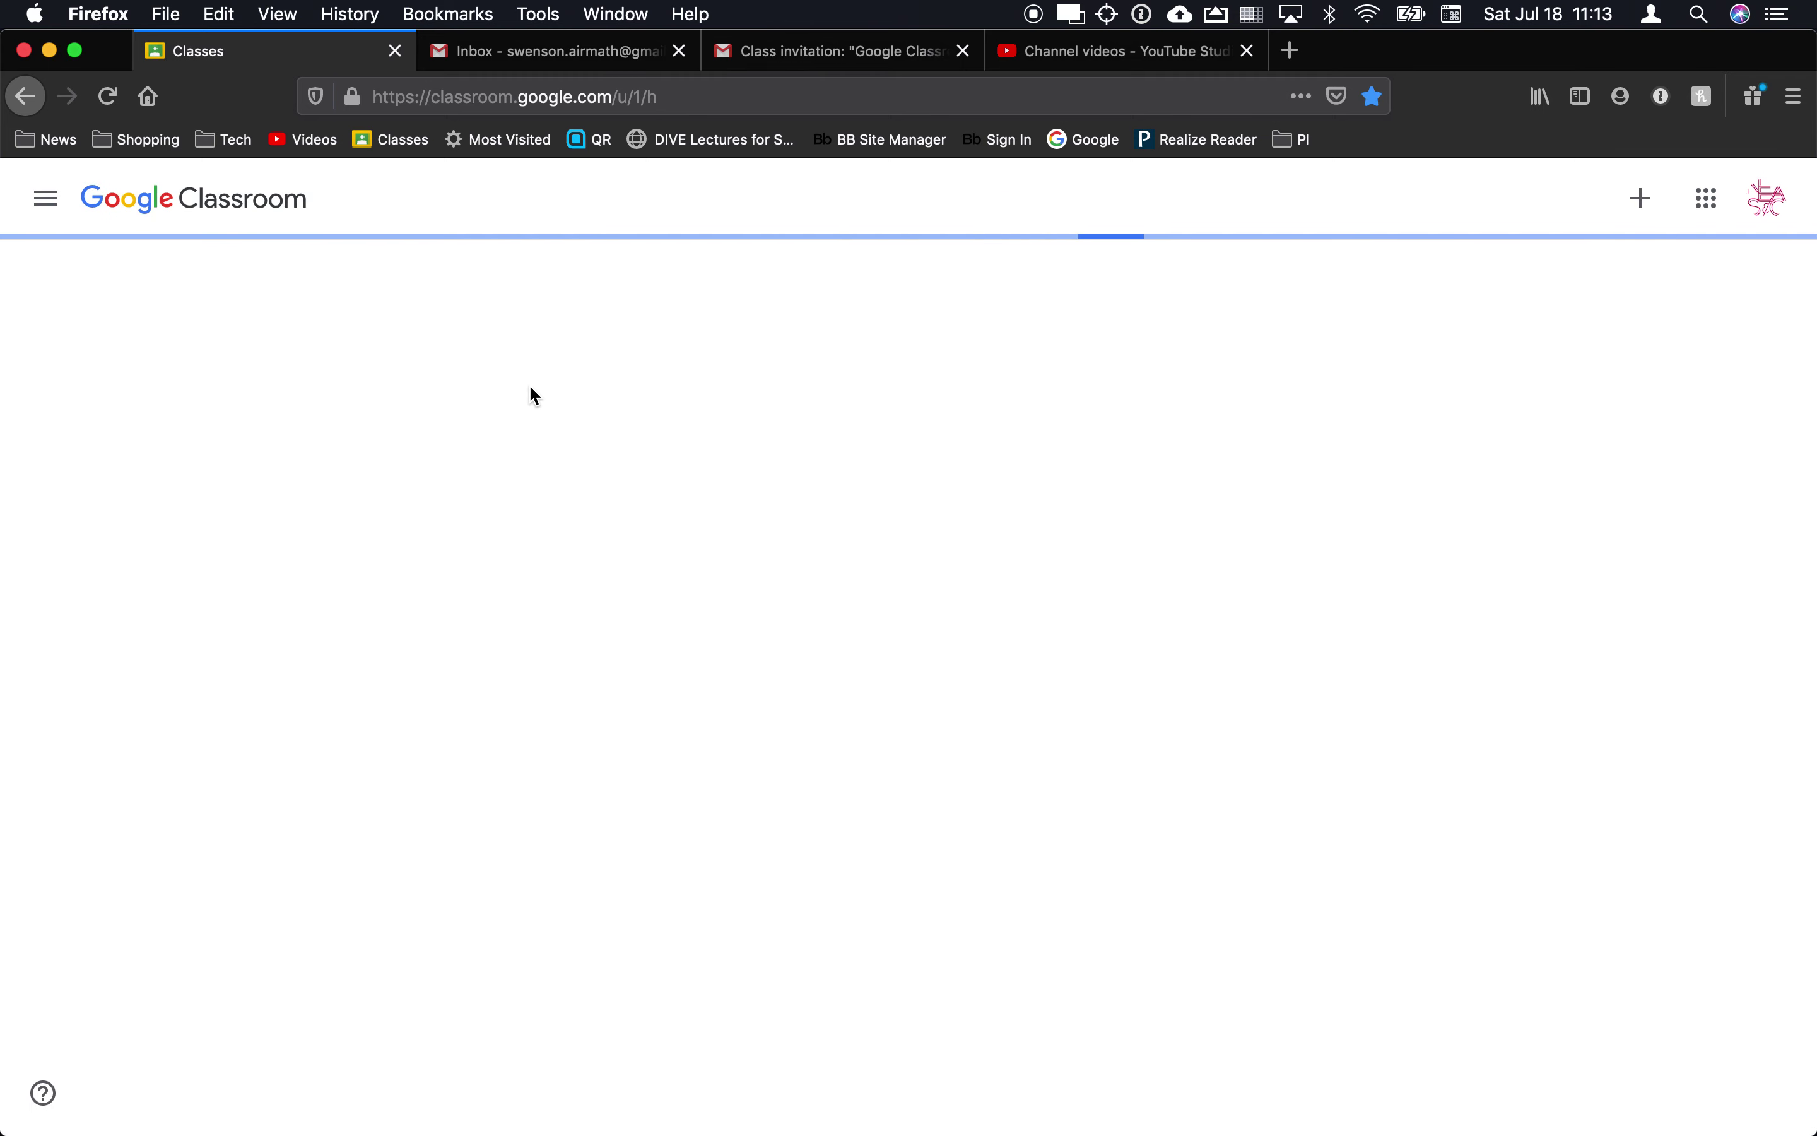
# Step: Have the student account leave the class it had joined
pyautogui.click(375, 308)
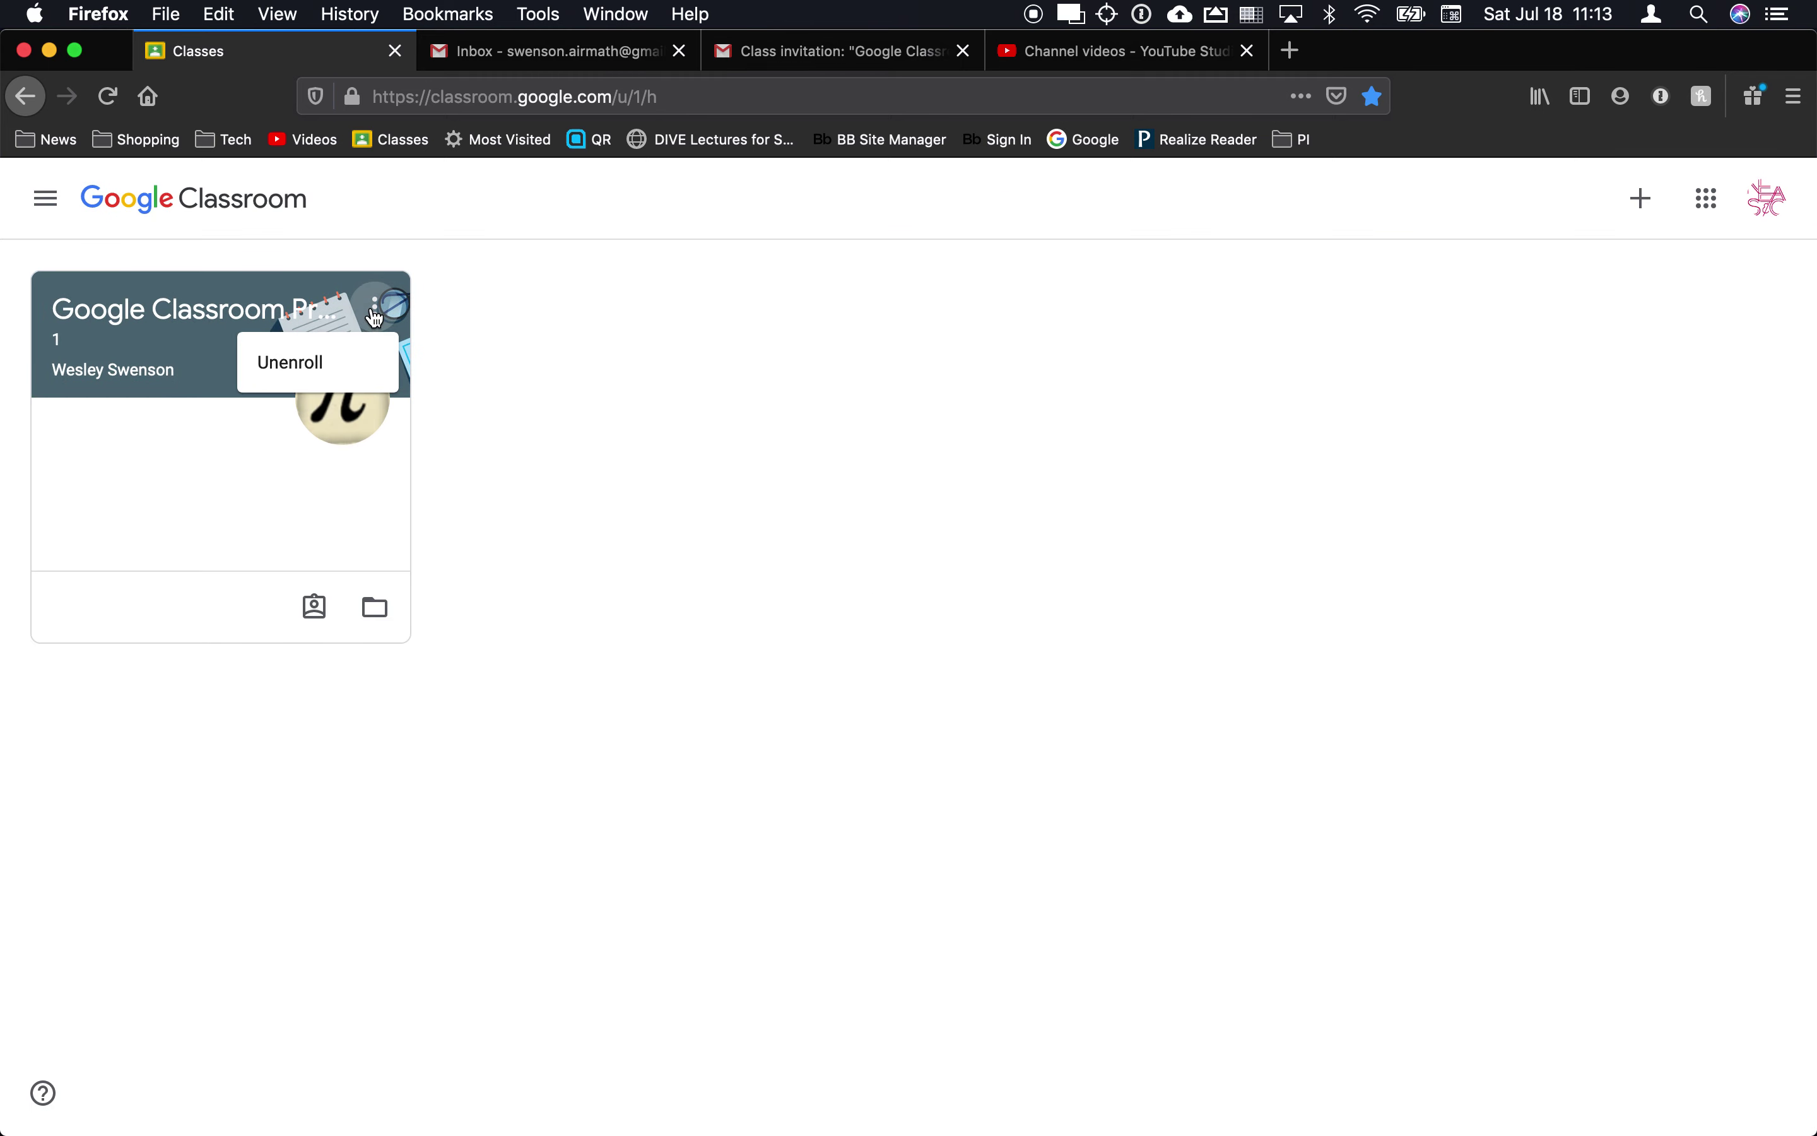
pyautogui.click(311, 368)
pyautogui.click(1035, 735)
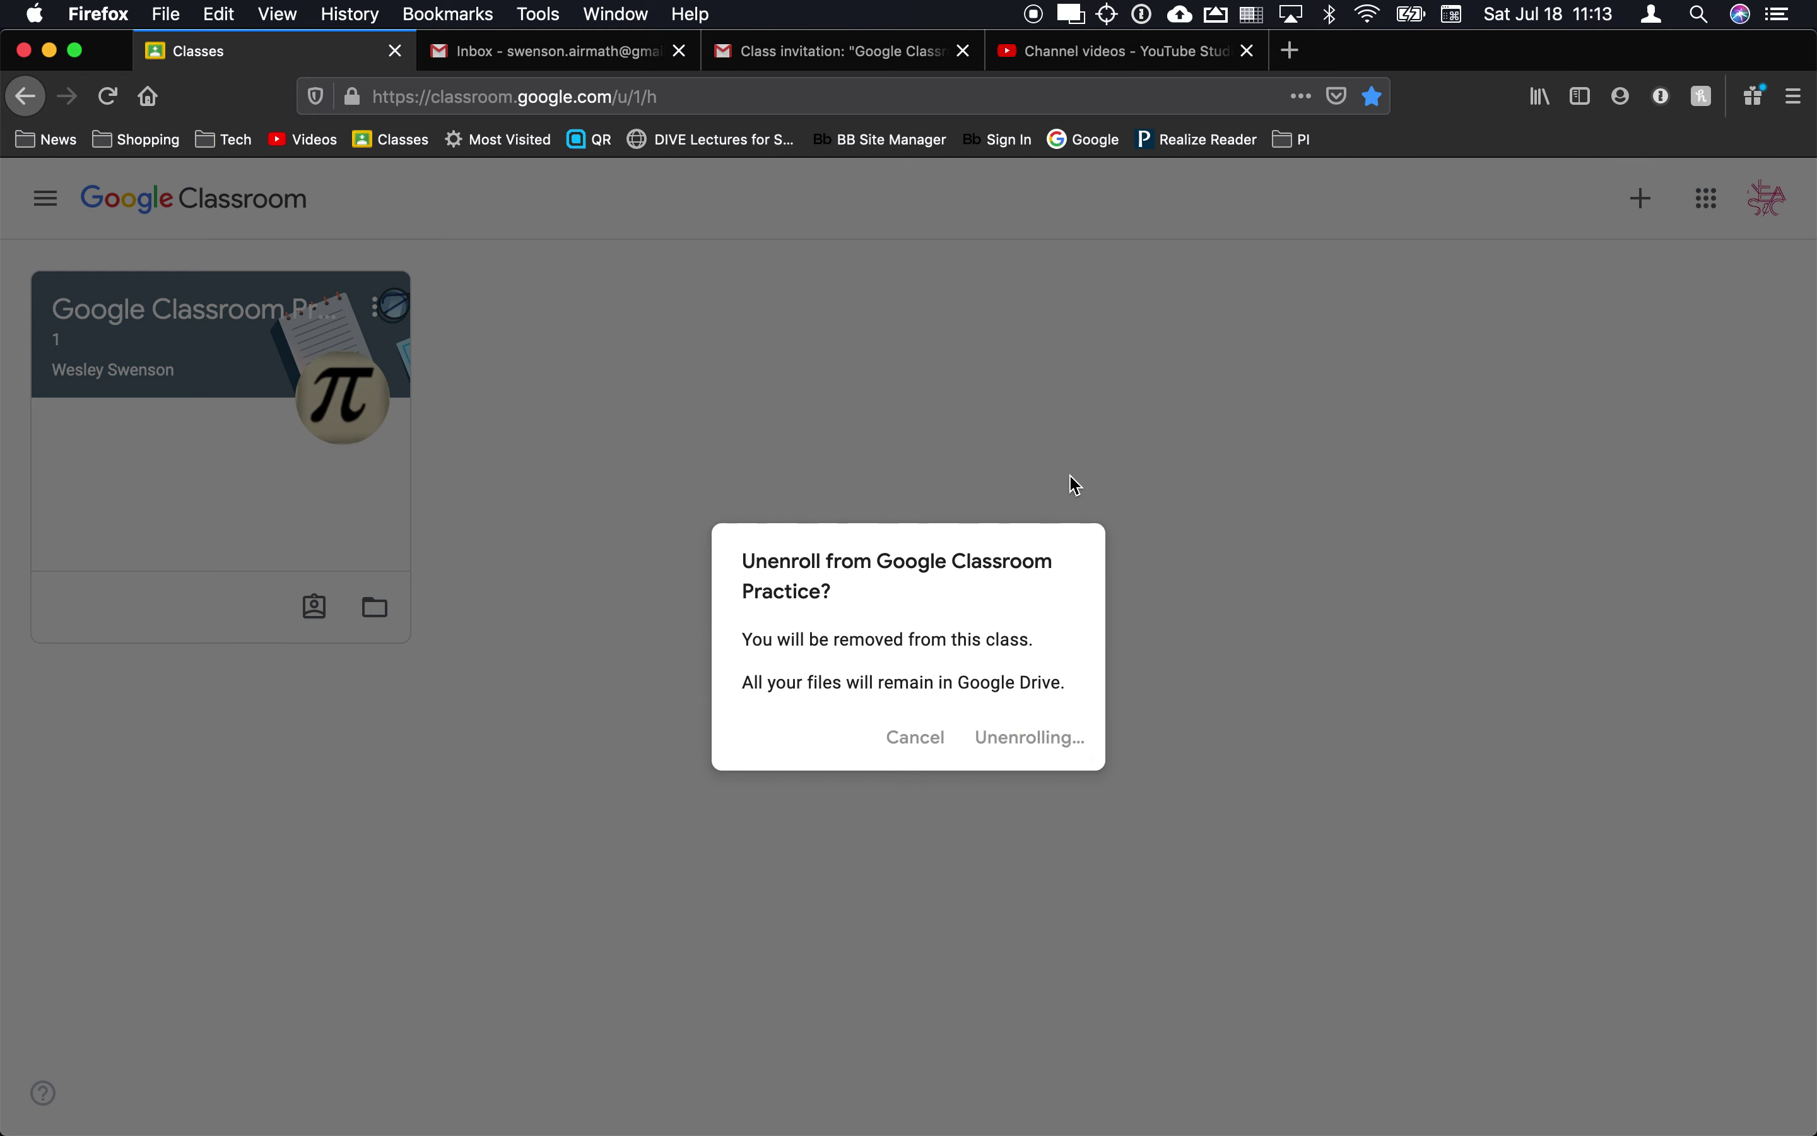
# Step: In the teacher's browser, close the full-screen class code and open the class People list
pyautogui.press('super+Tab')
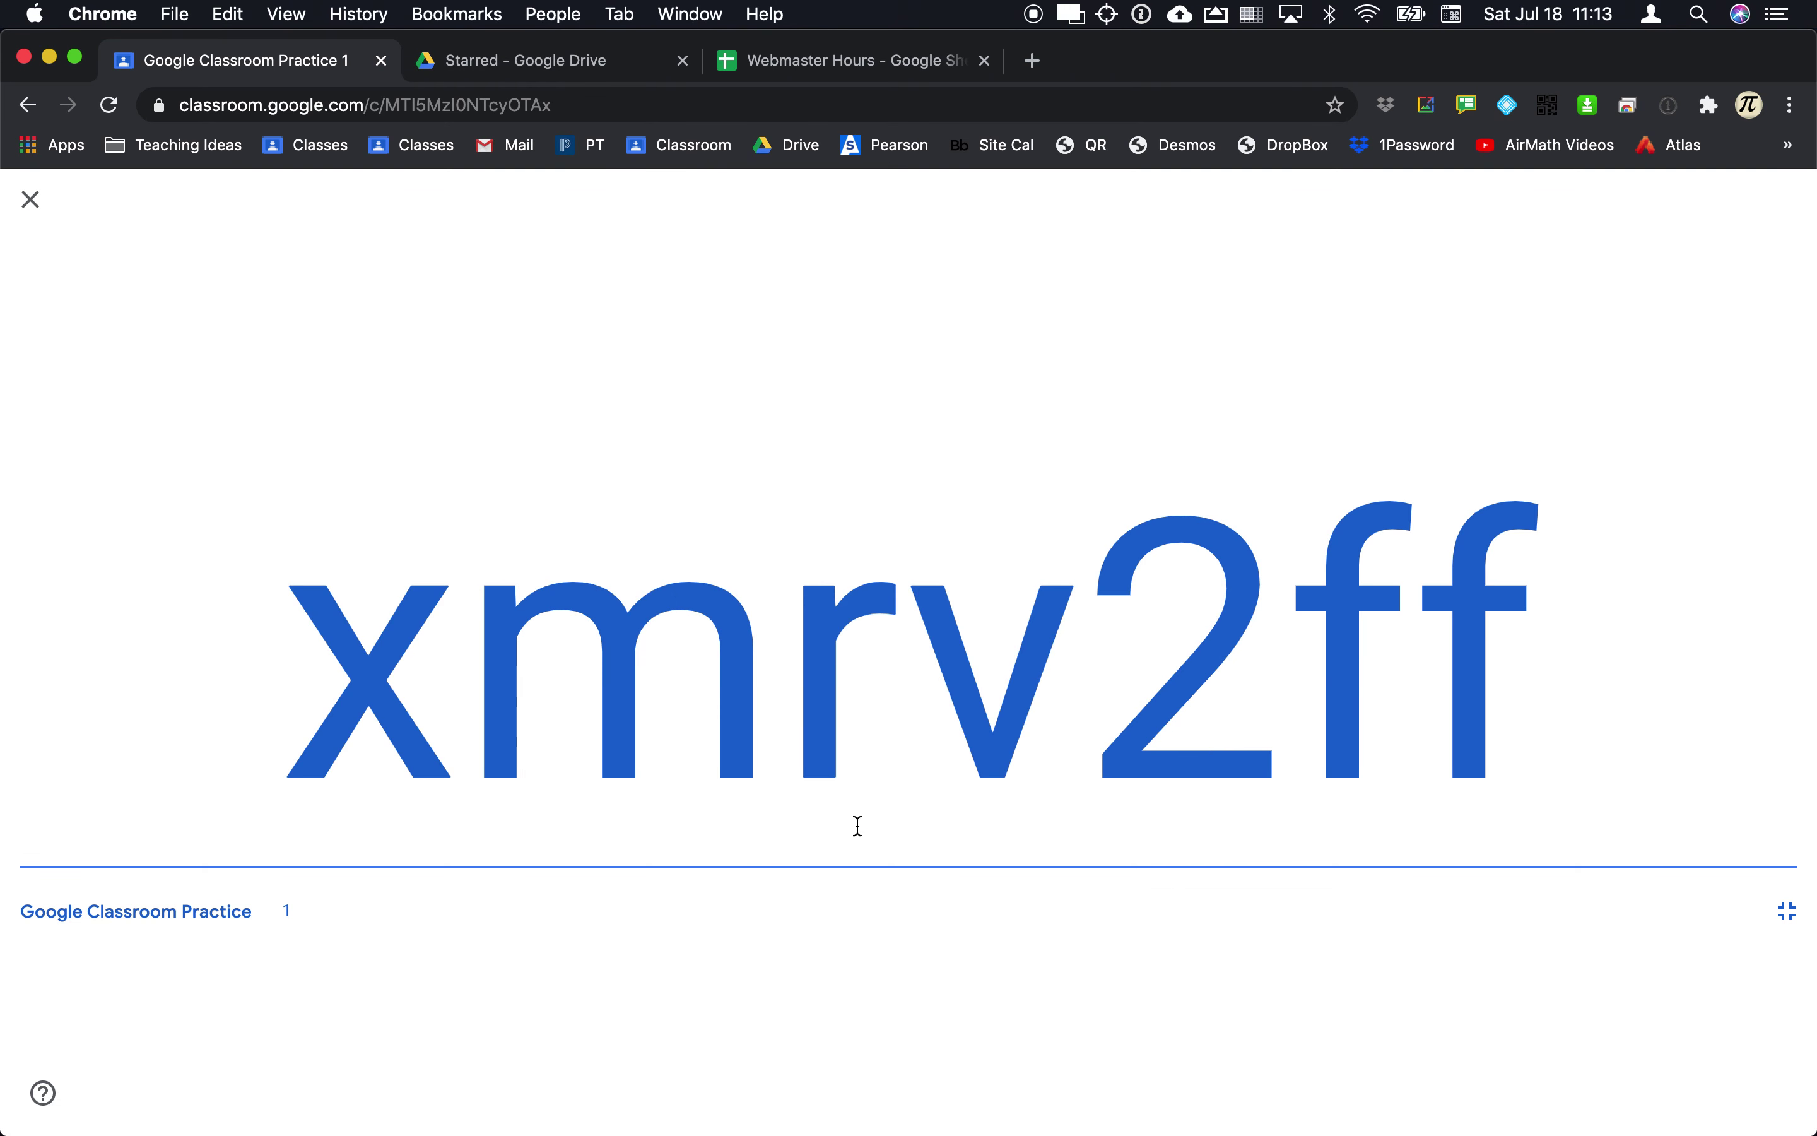
pyautogui.click(28, 199)
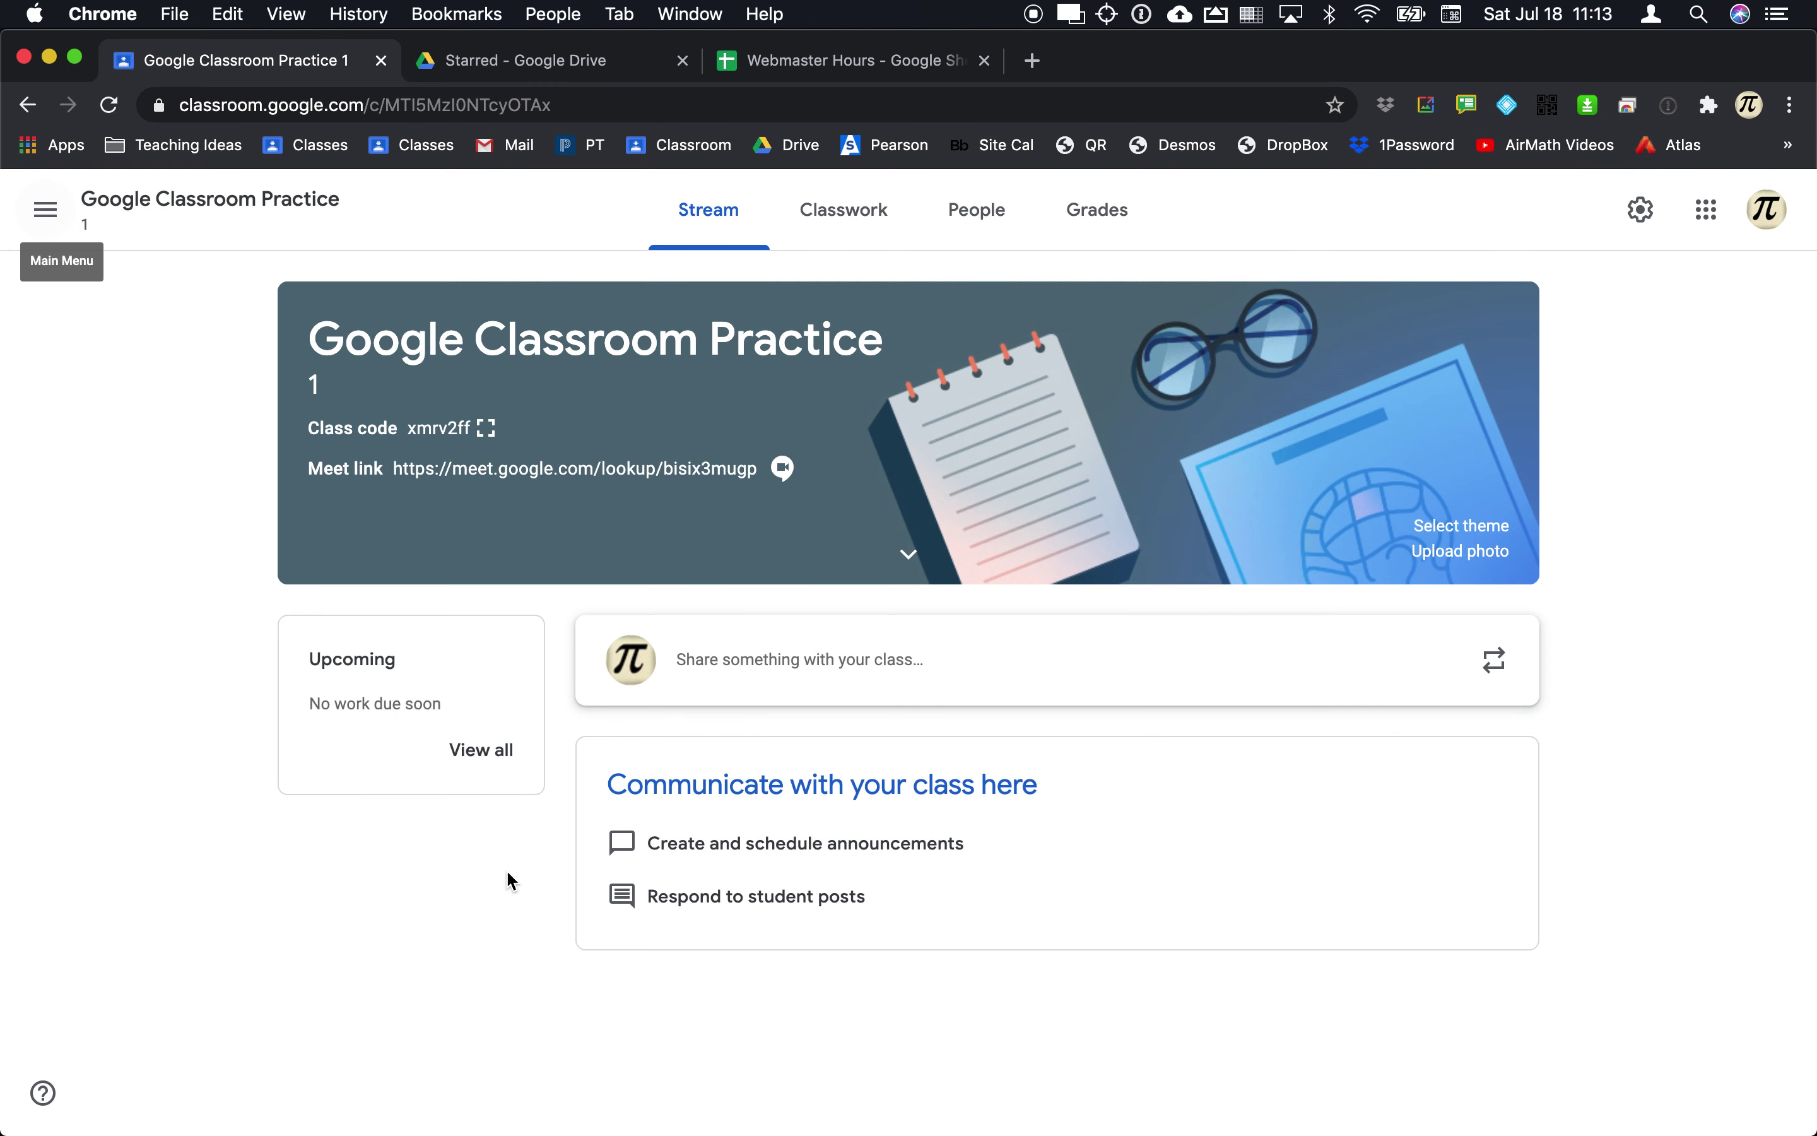
pyautogui.click(996, 217)
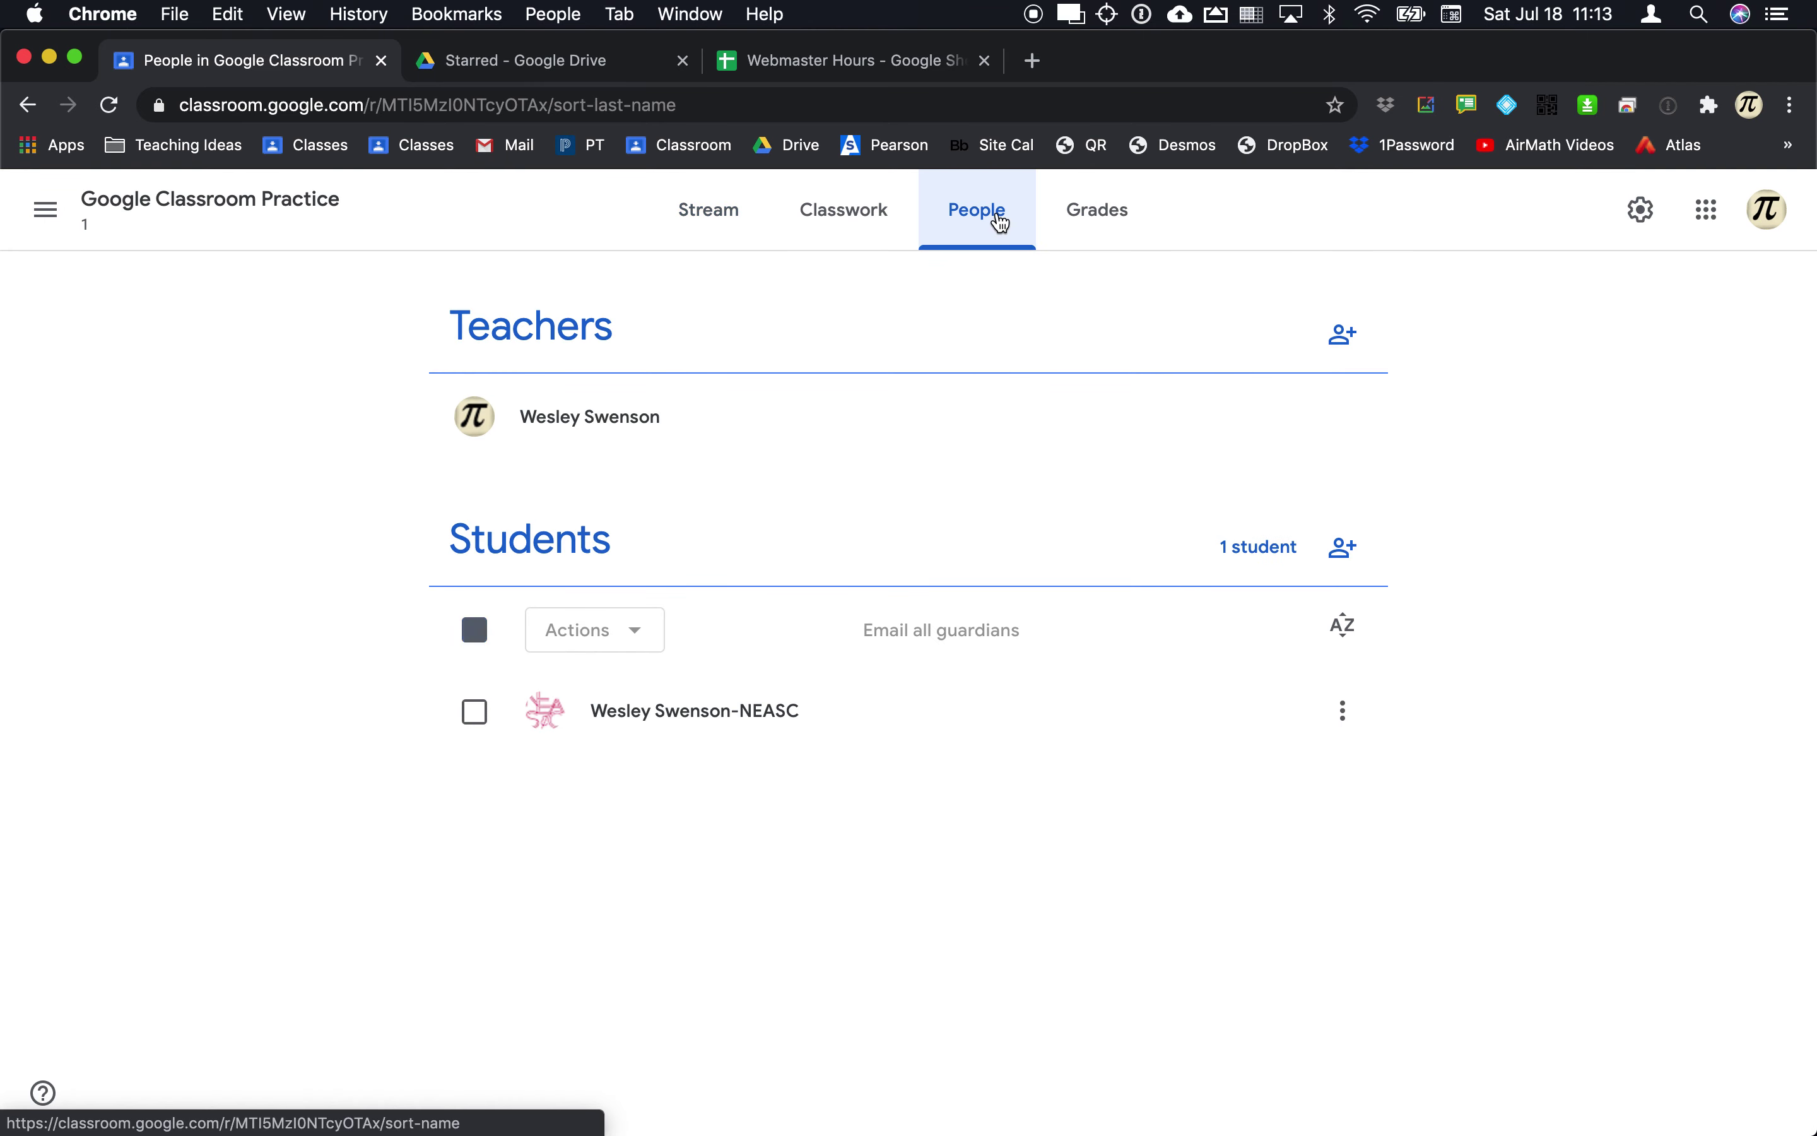
pyautogui.click(1341, 714)
pyautogui.moveTo(1300, 766); pyautogui.dragTo(1181, 860)
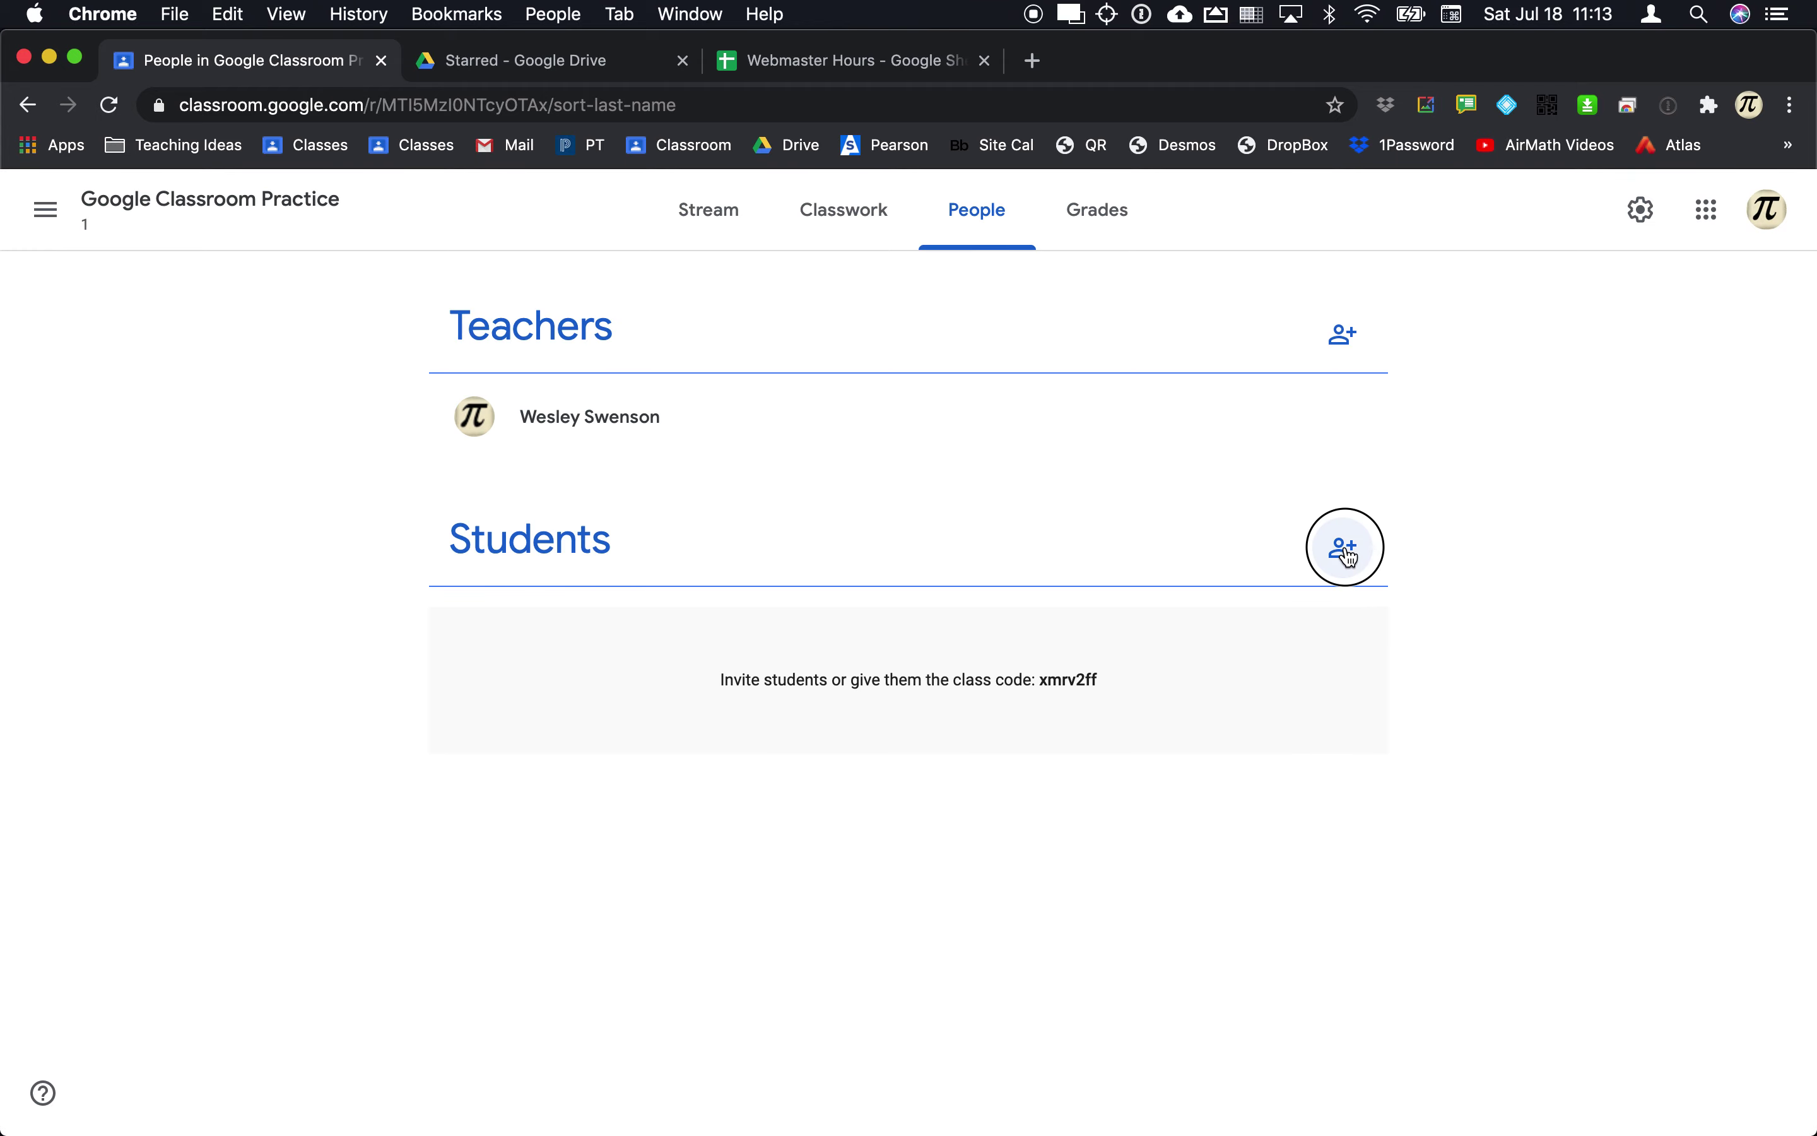
# Step: Invite the NEASC practice student account to the class, clearing the wrongly added entries first
pyautogui.click(1342, 548)
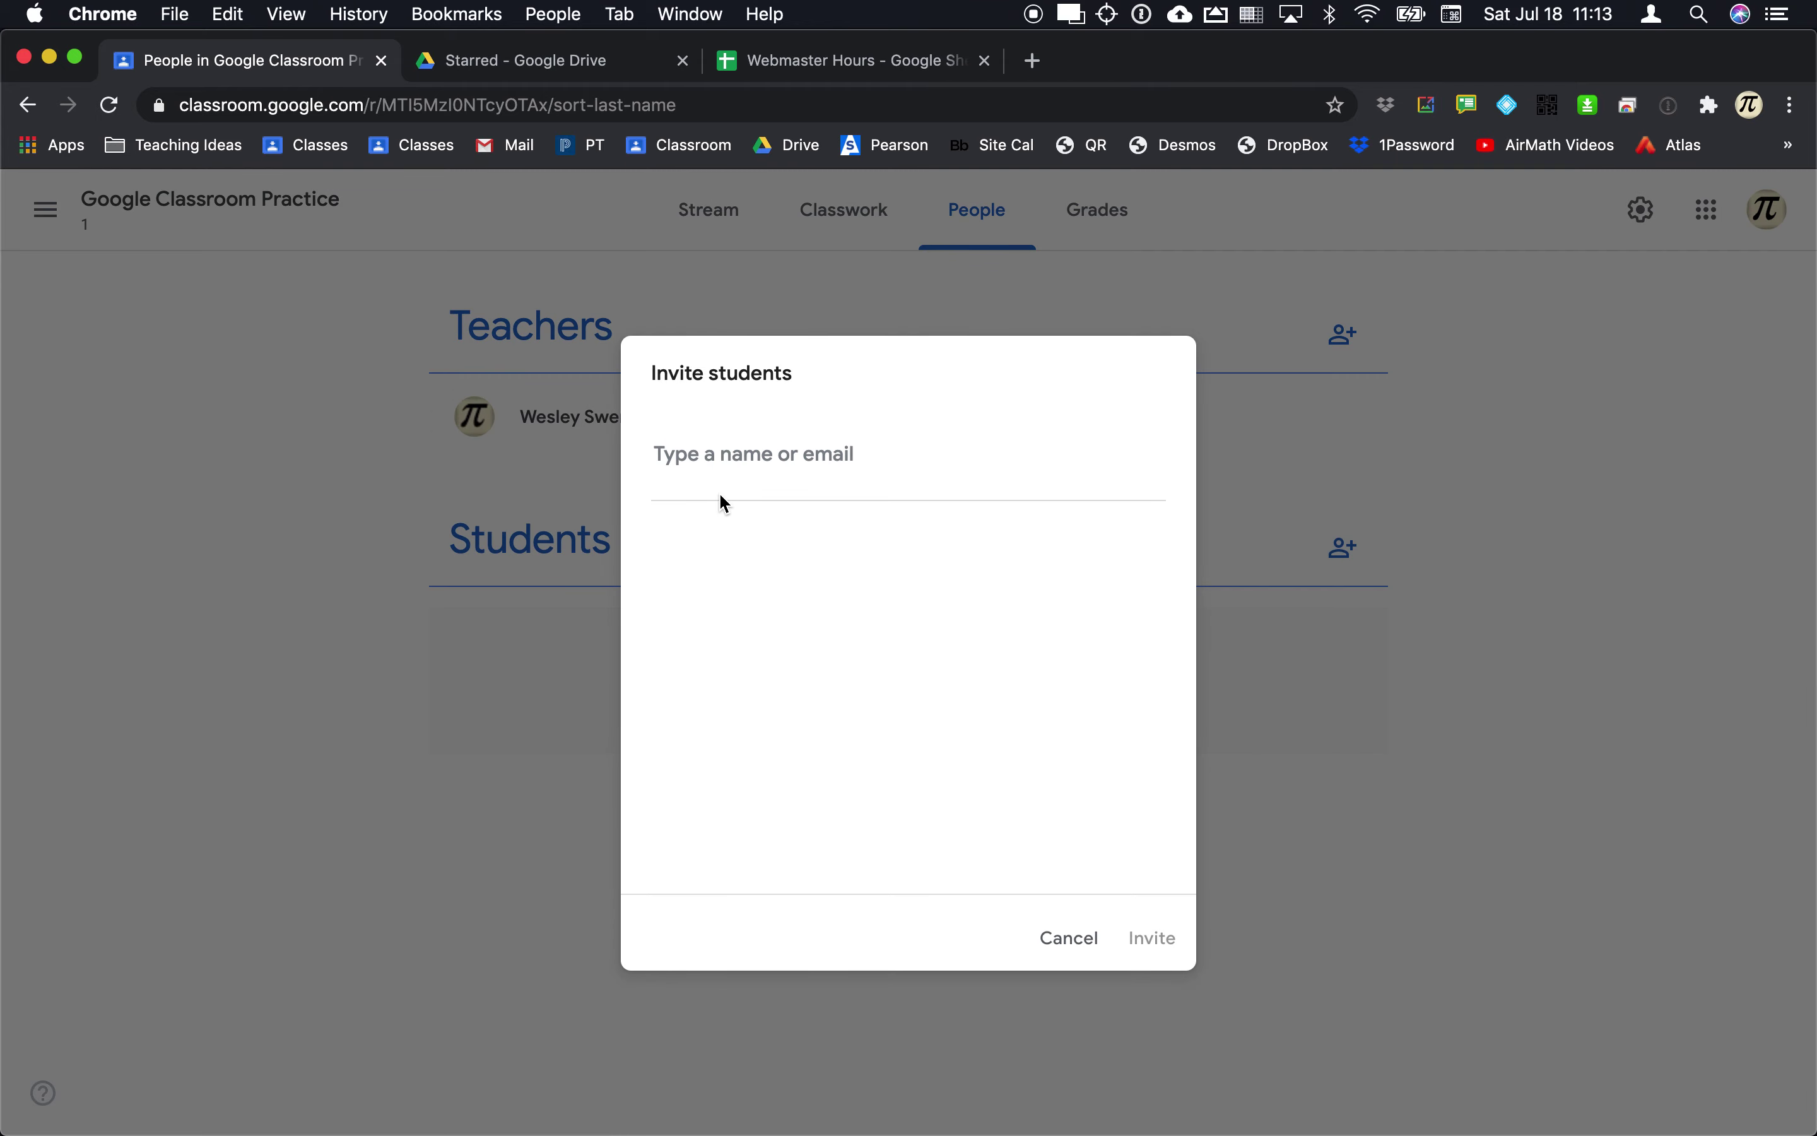
pyautogui.write('emilt')
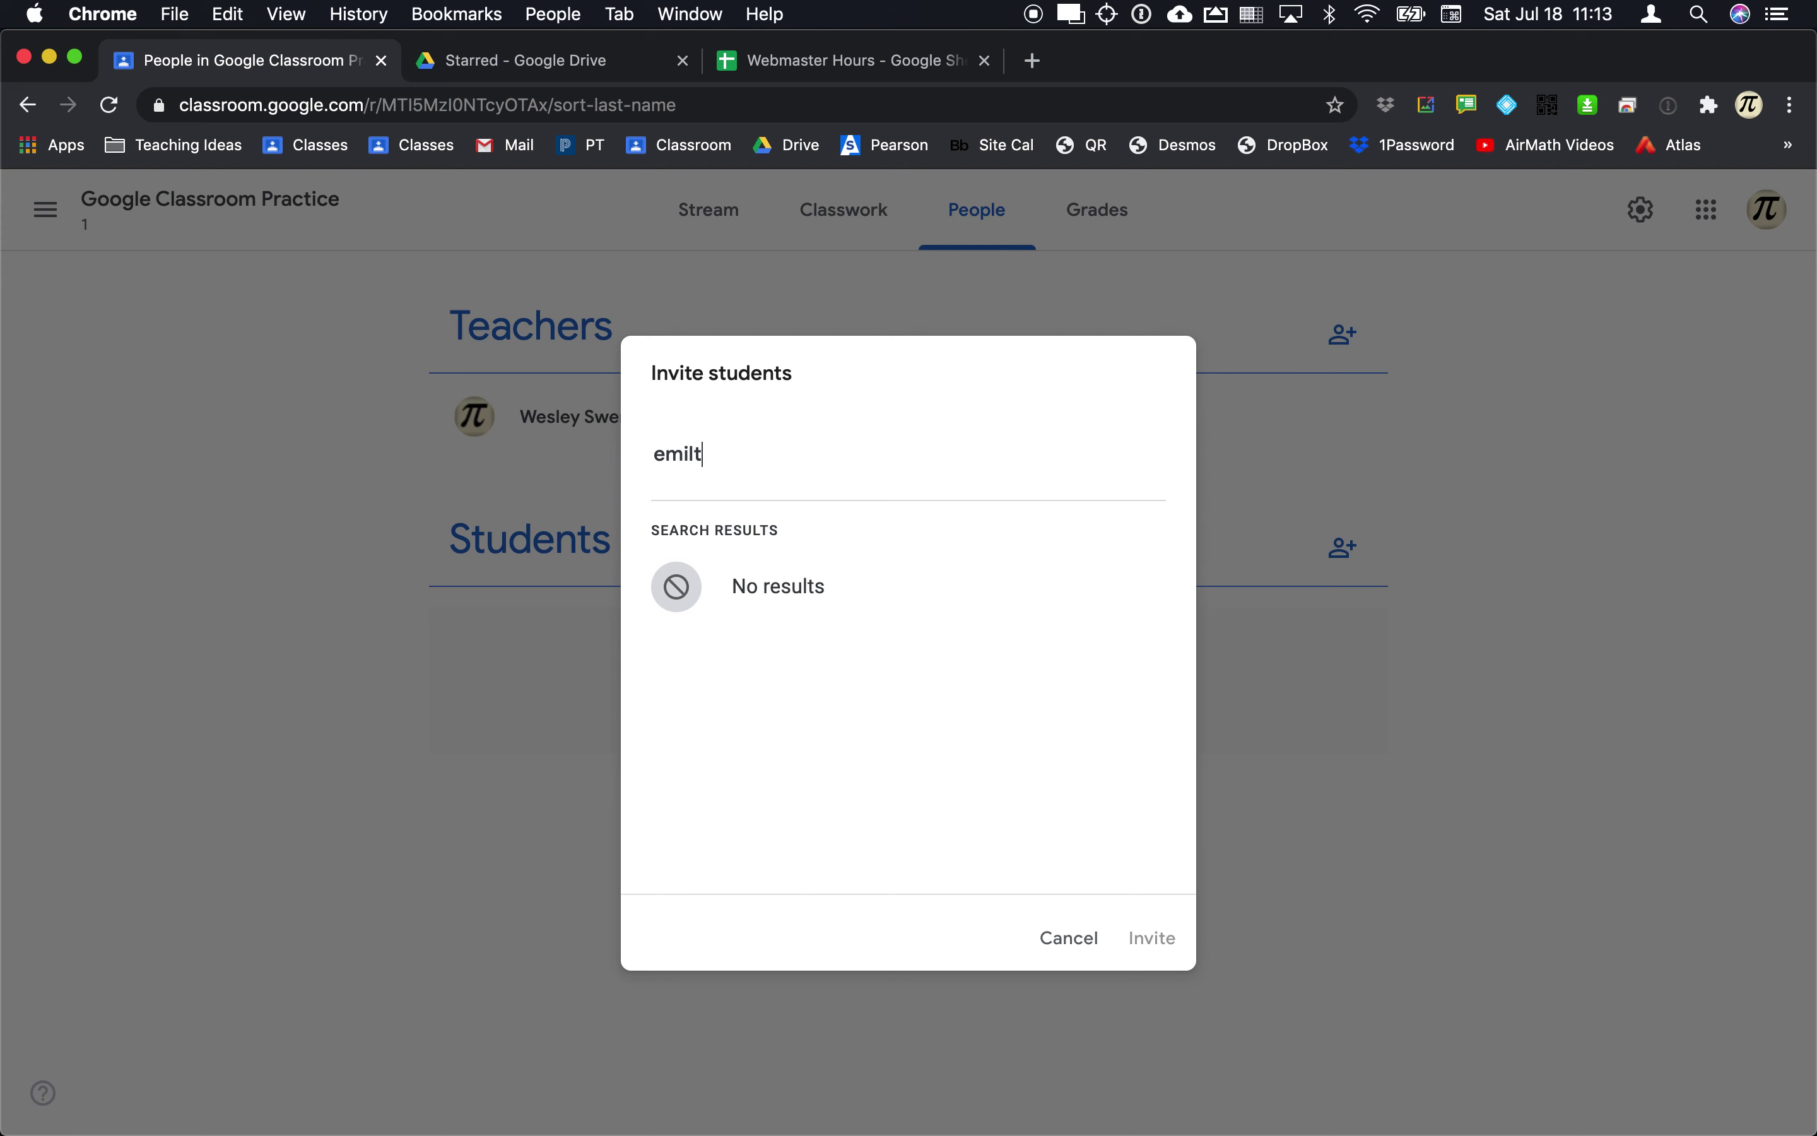
pyautogui.press('BackSpace')
pyautogui.click(757, 585)
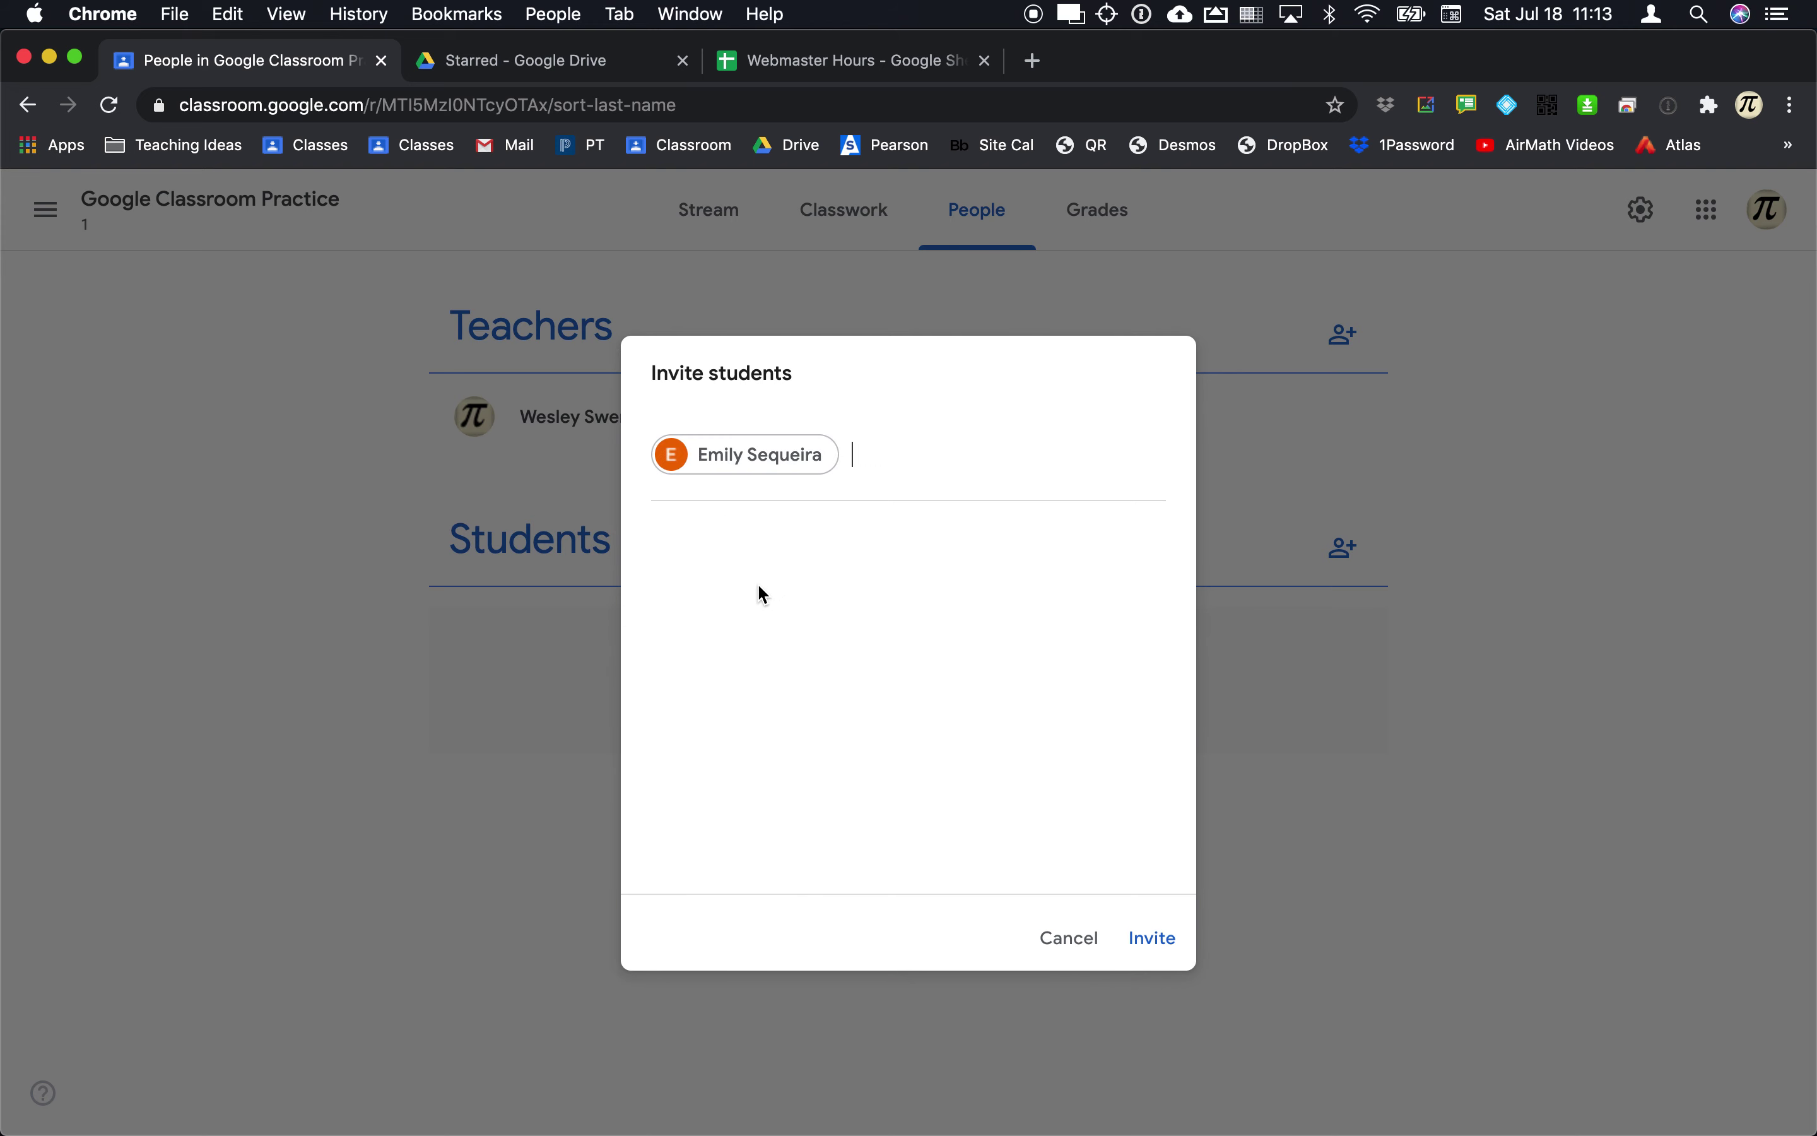
pyautogui.write('wese')
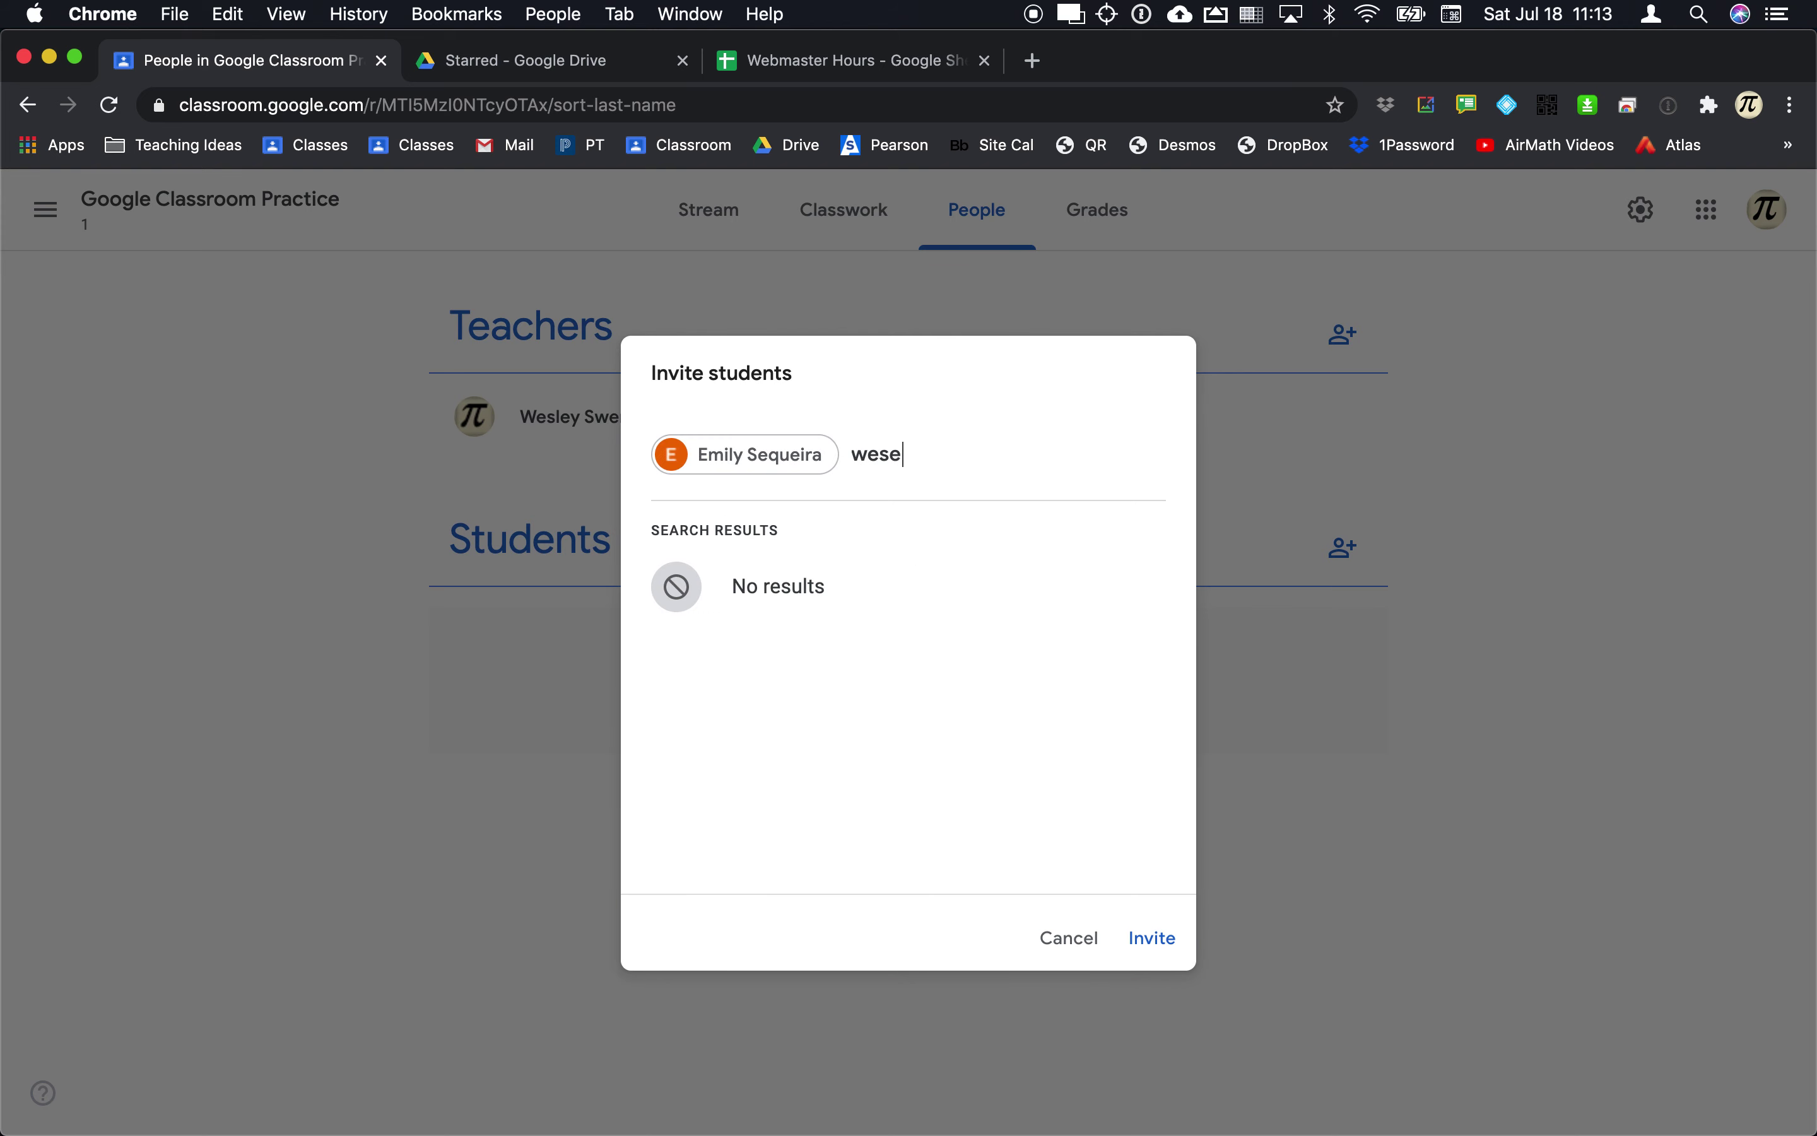
pyautogui.press('super+a')
pyautogui.press('BackSpace')
pyautogui.press('BackSpace')
pyautogui.write('wes')
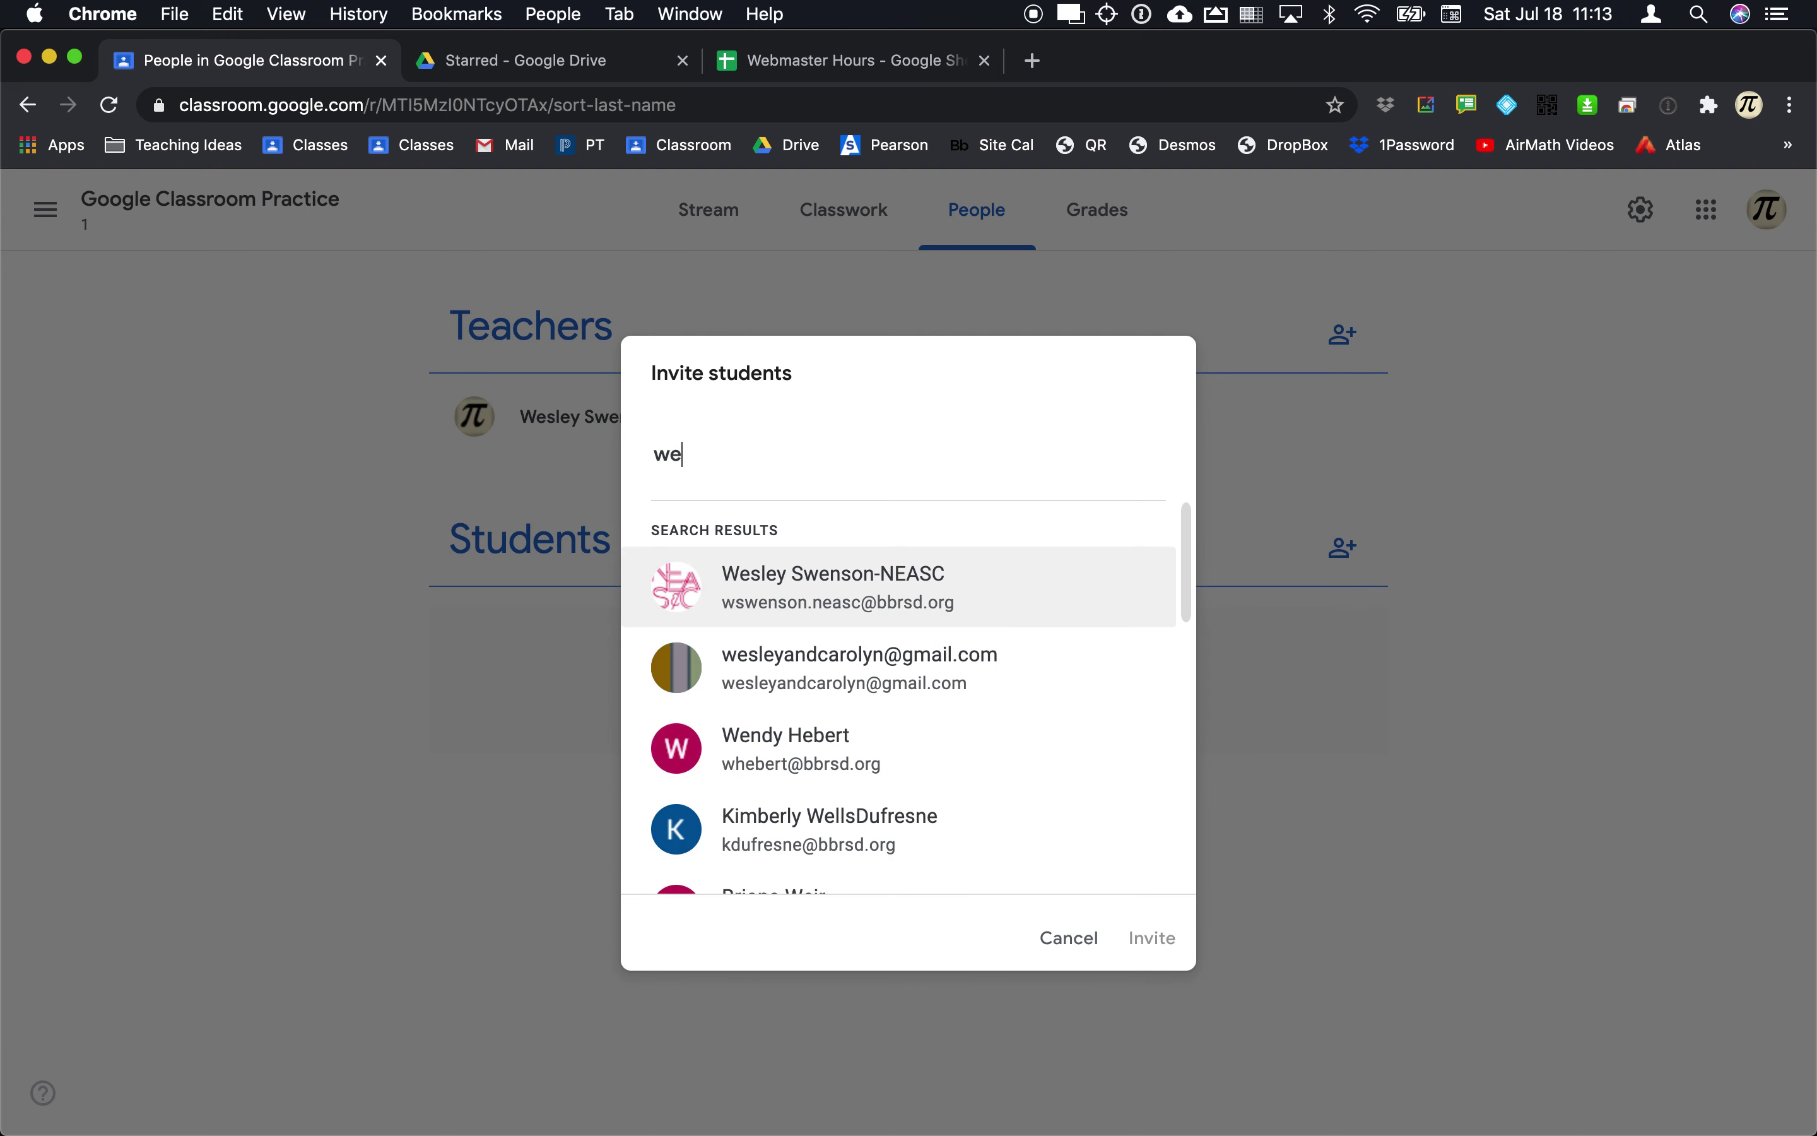
pyautogui.click(816, 591)
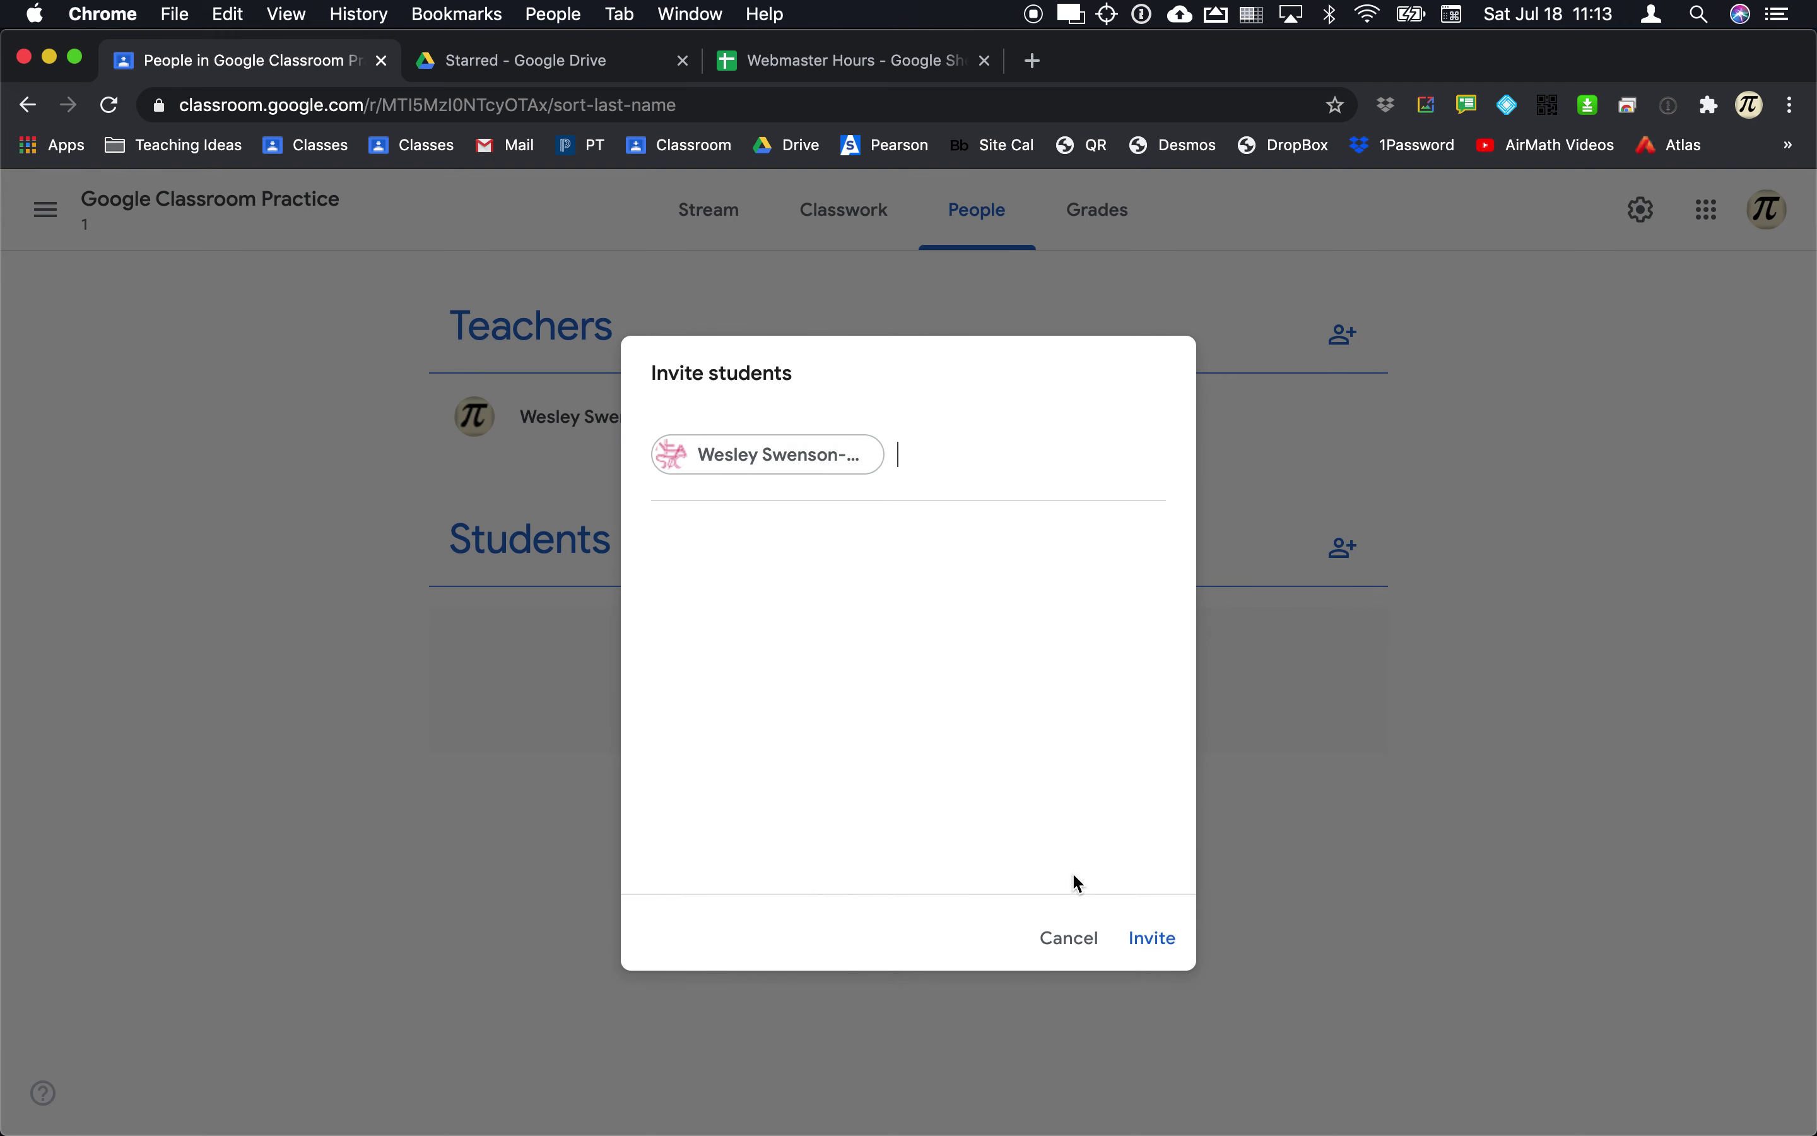
pyautogui.click(1157, 940)
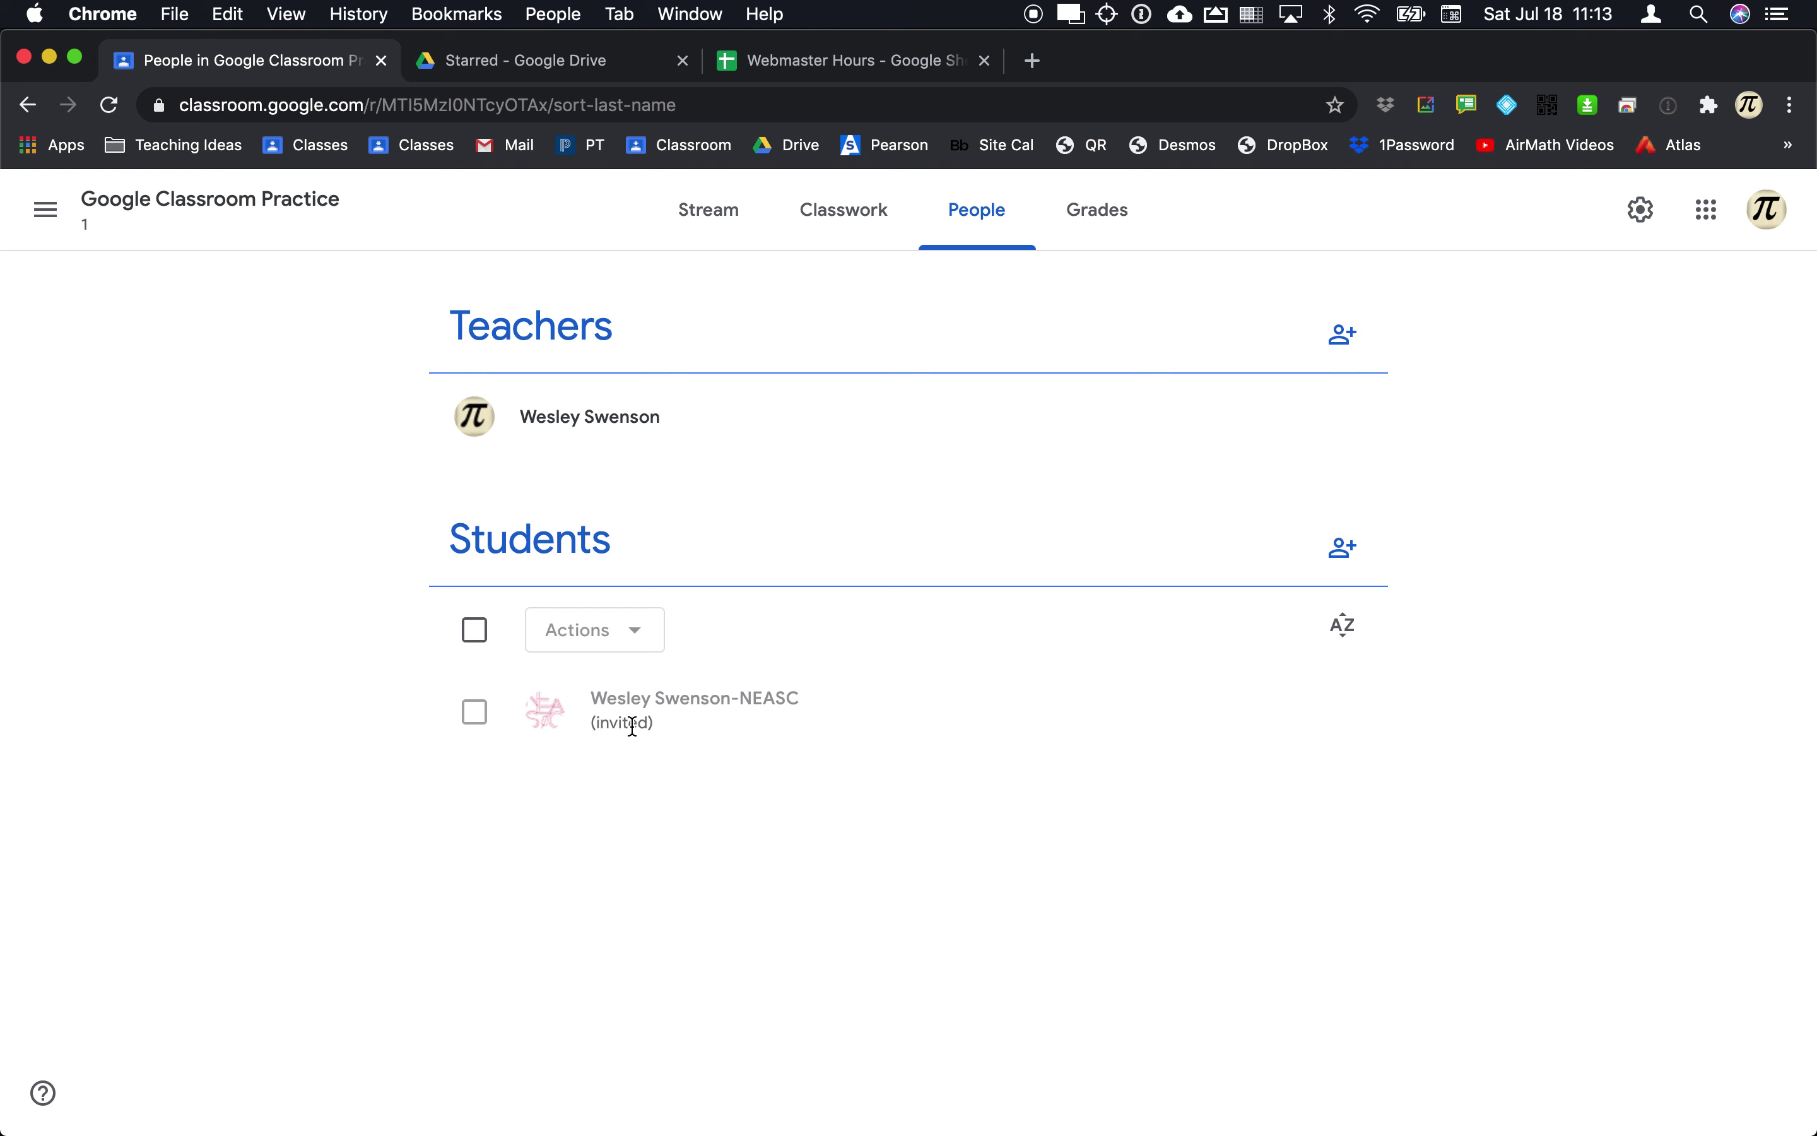
pyautogui.press('super+Tab')
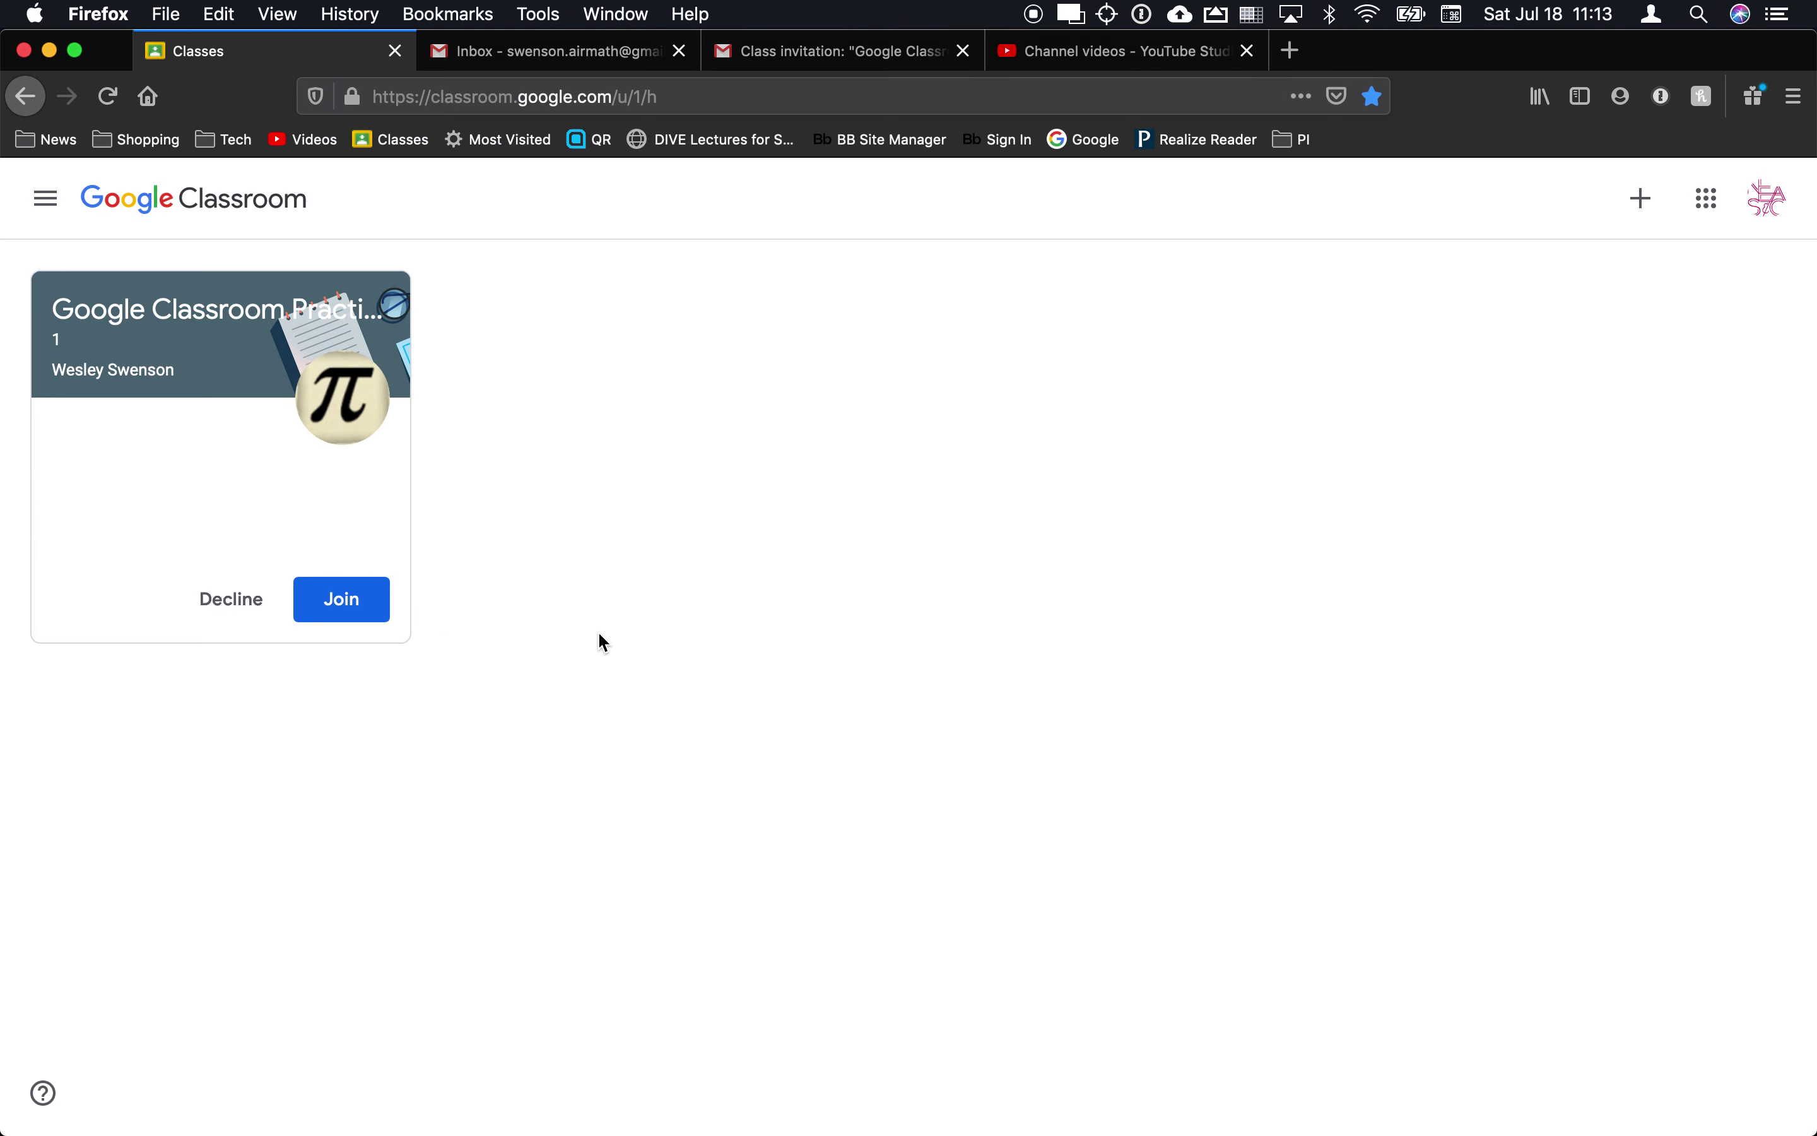
# Step: Read the class invitation email in the student's Gmail inbox, then return to the Classes page
pyautogui.click(799, 51)
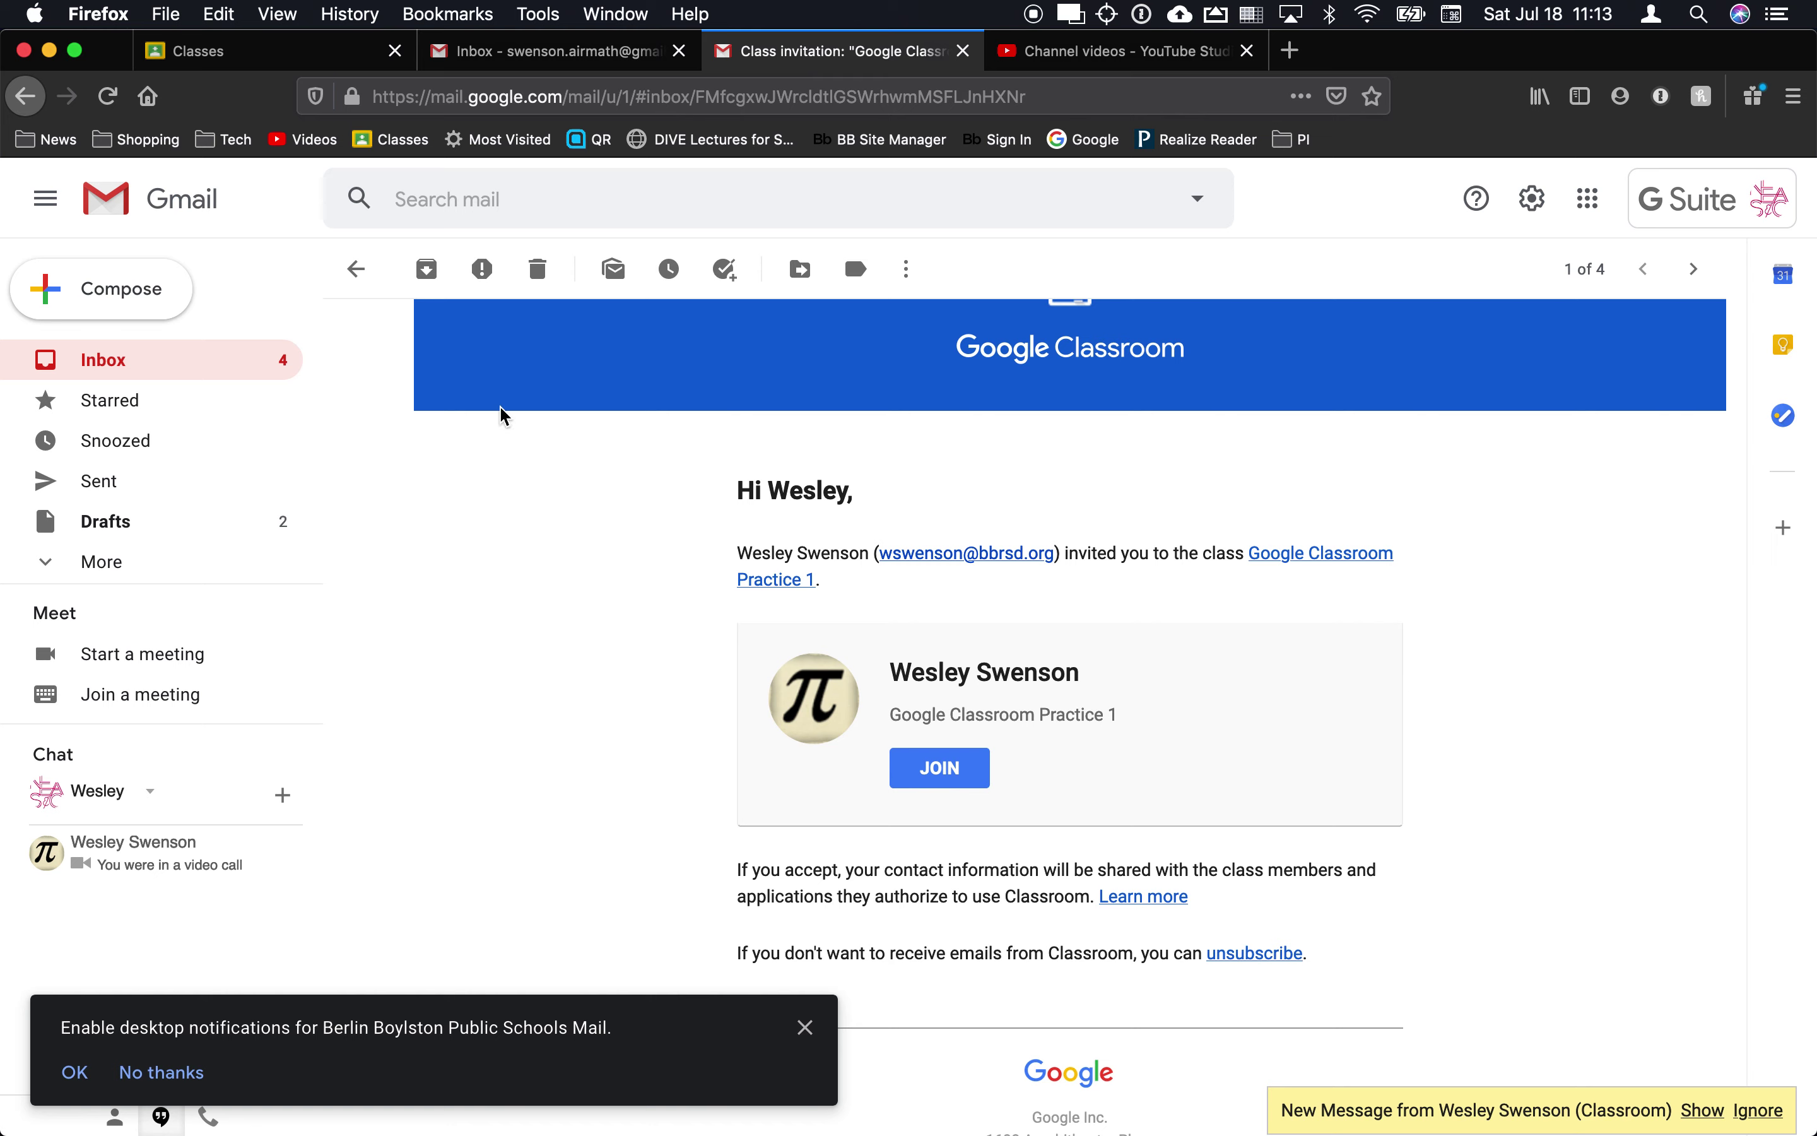
pyautogui.click(117, 354)
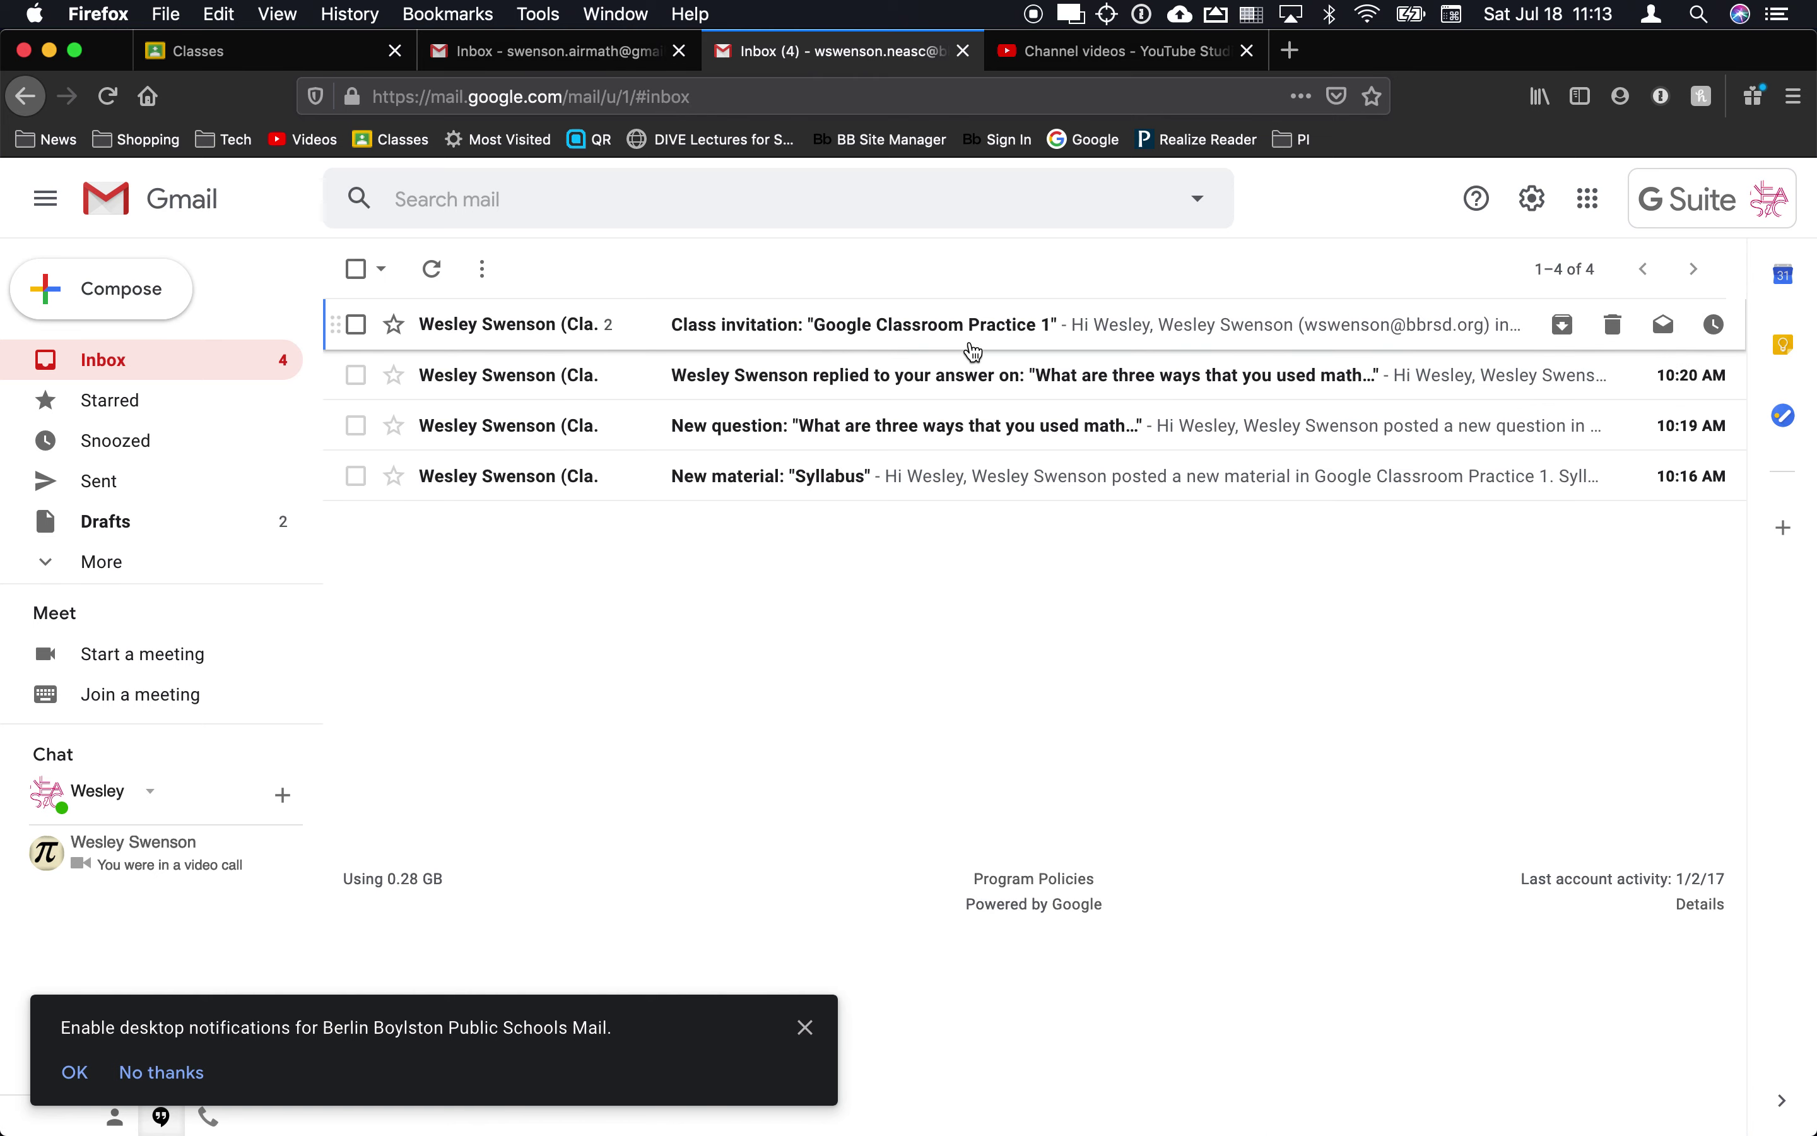
pyautogui.click(990, 346)
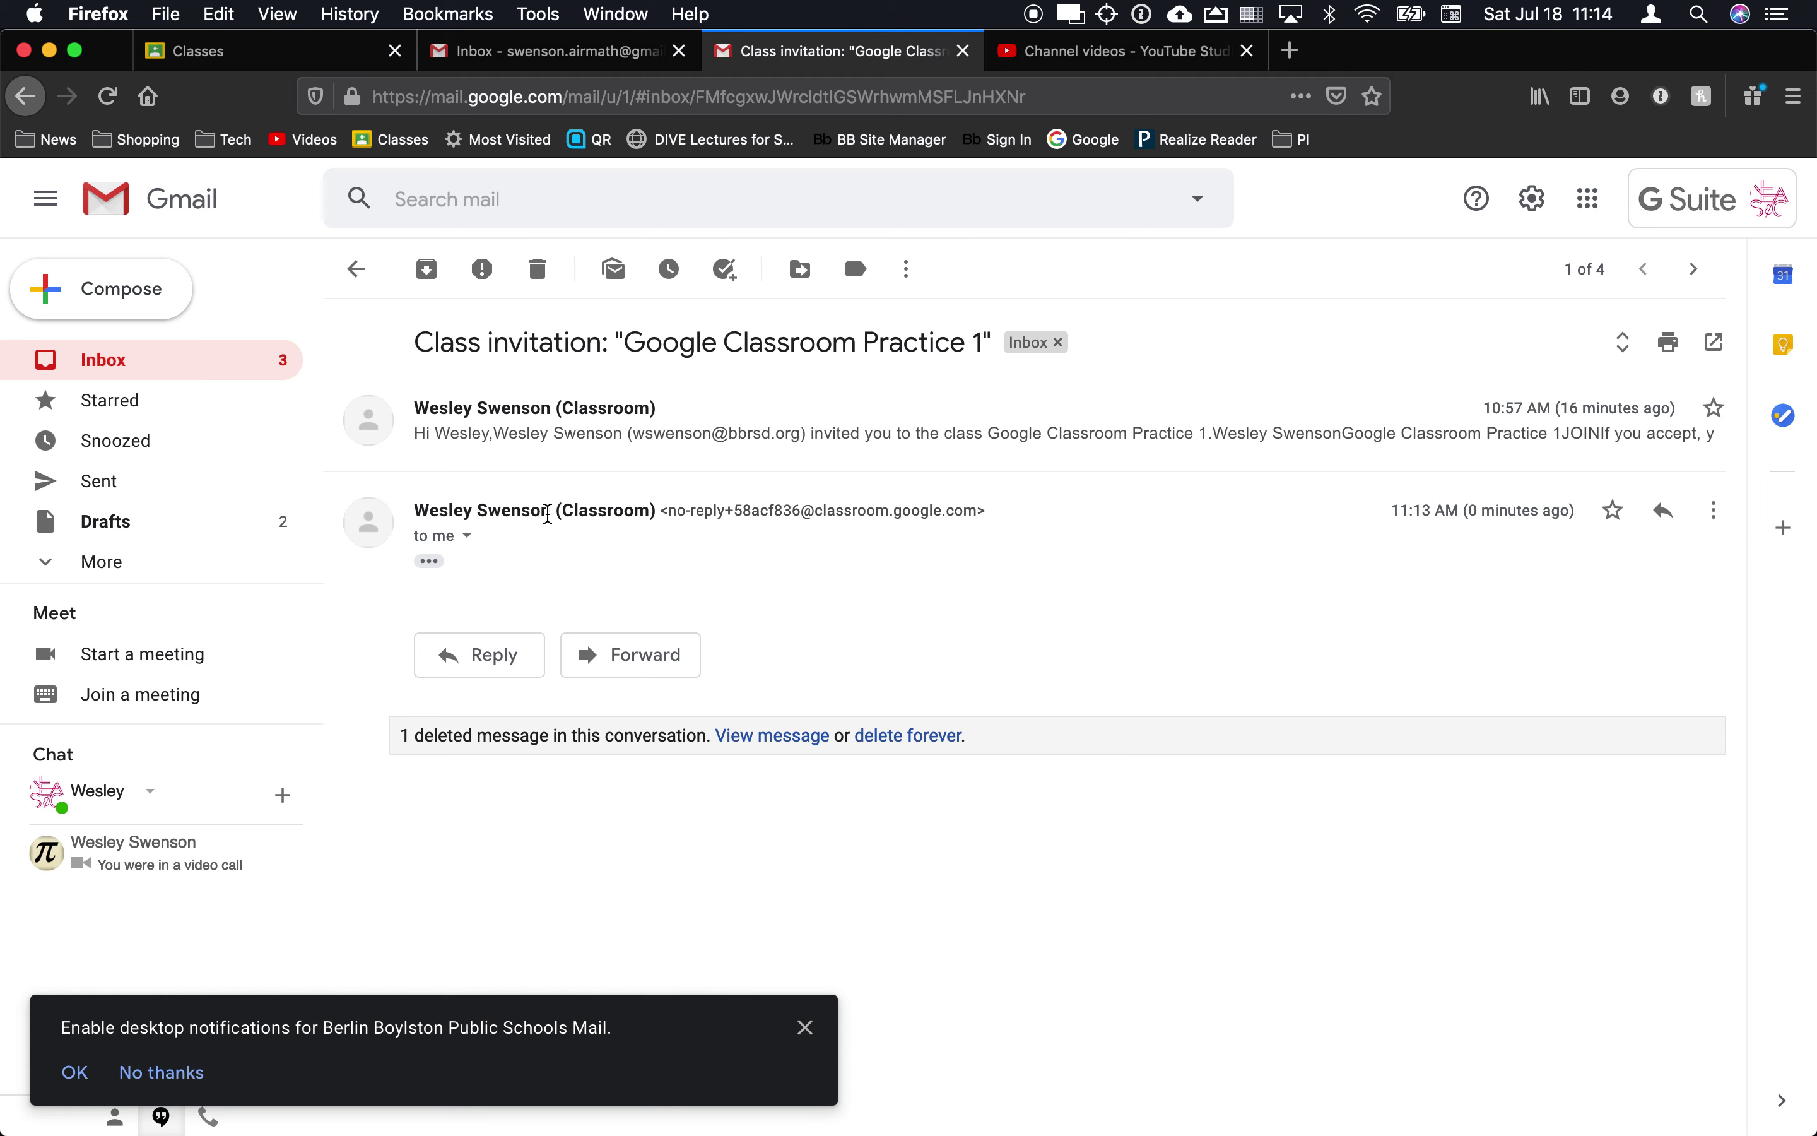
pyautogui.click(542, 435)
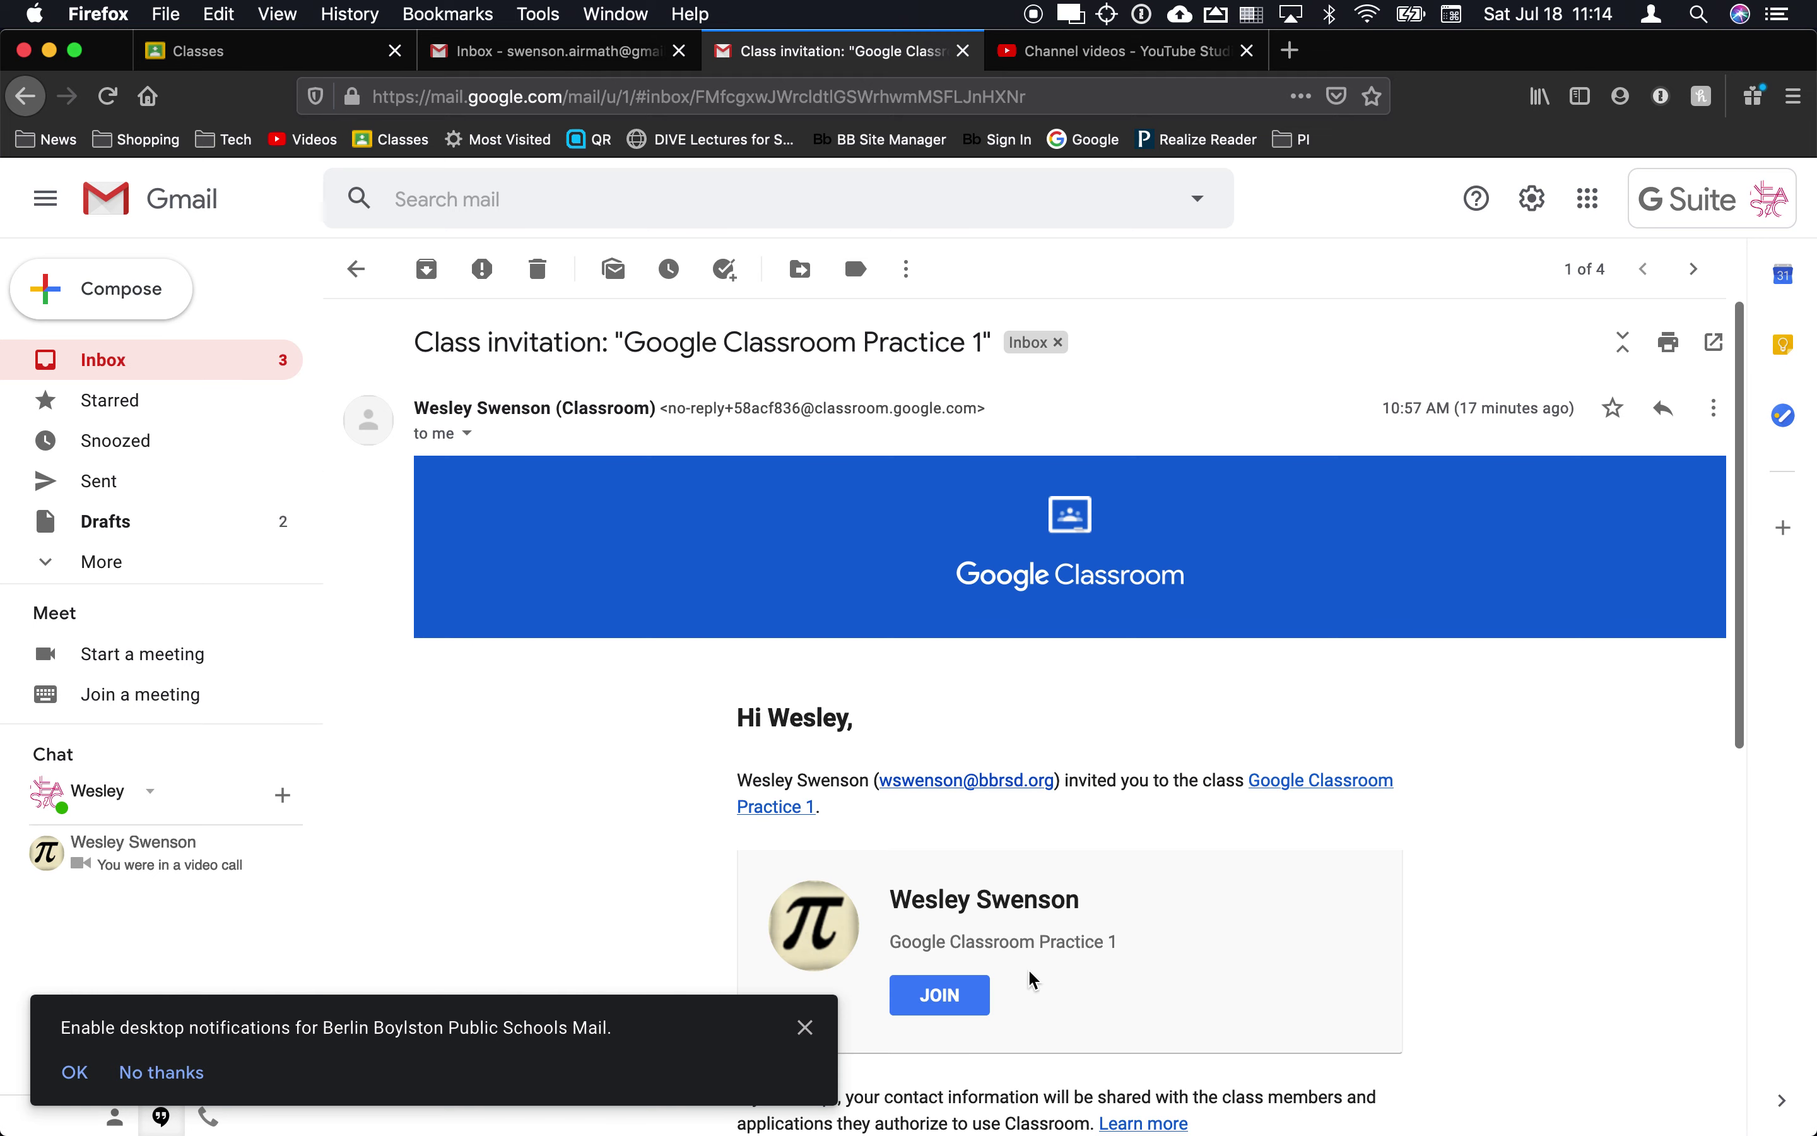
pyautogui.click(284, 51)
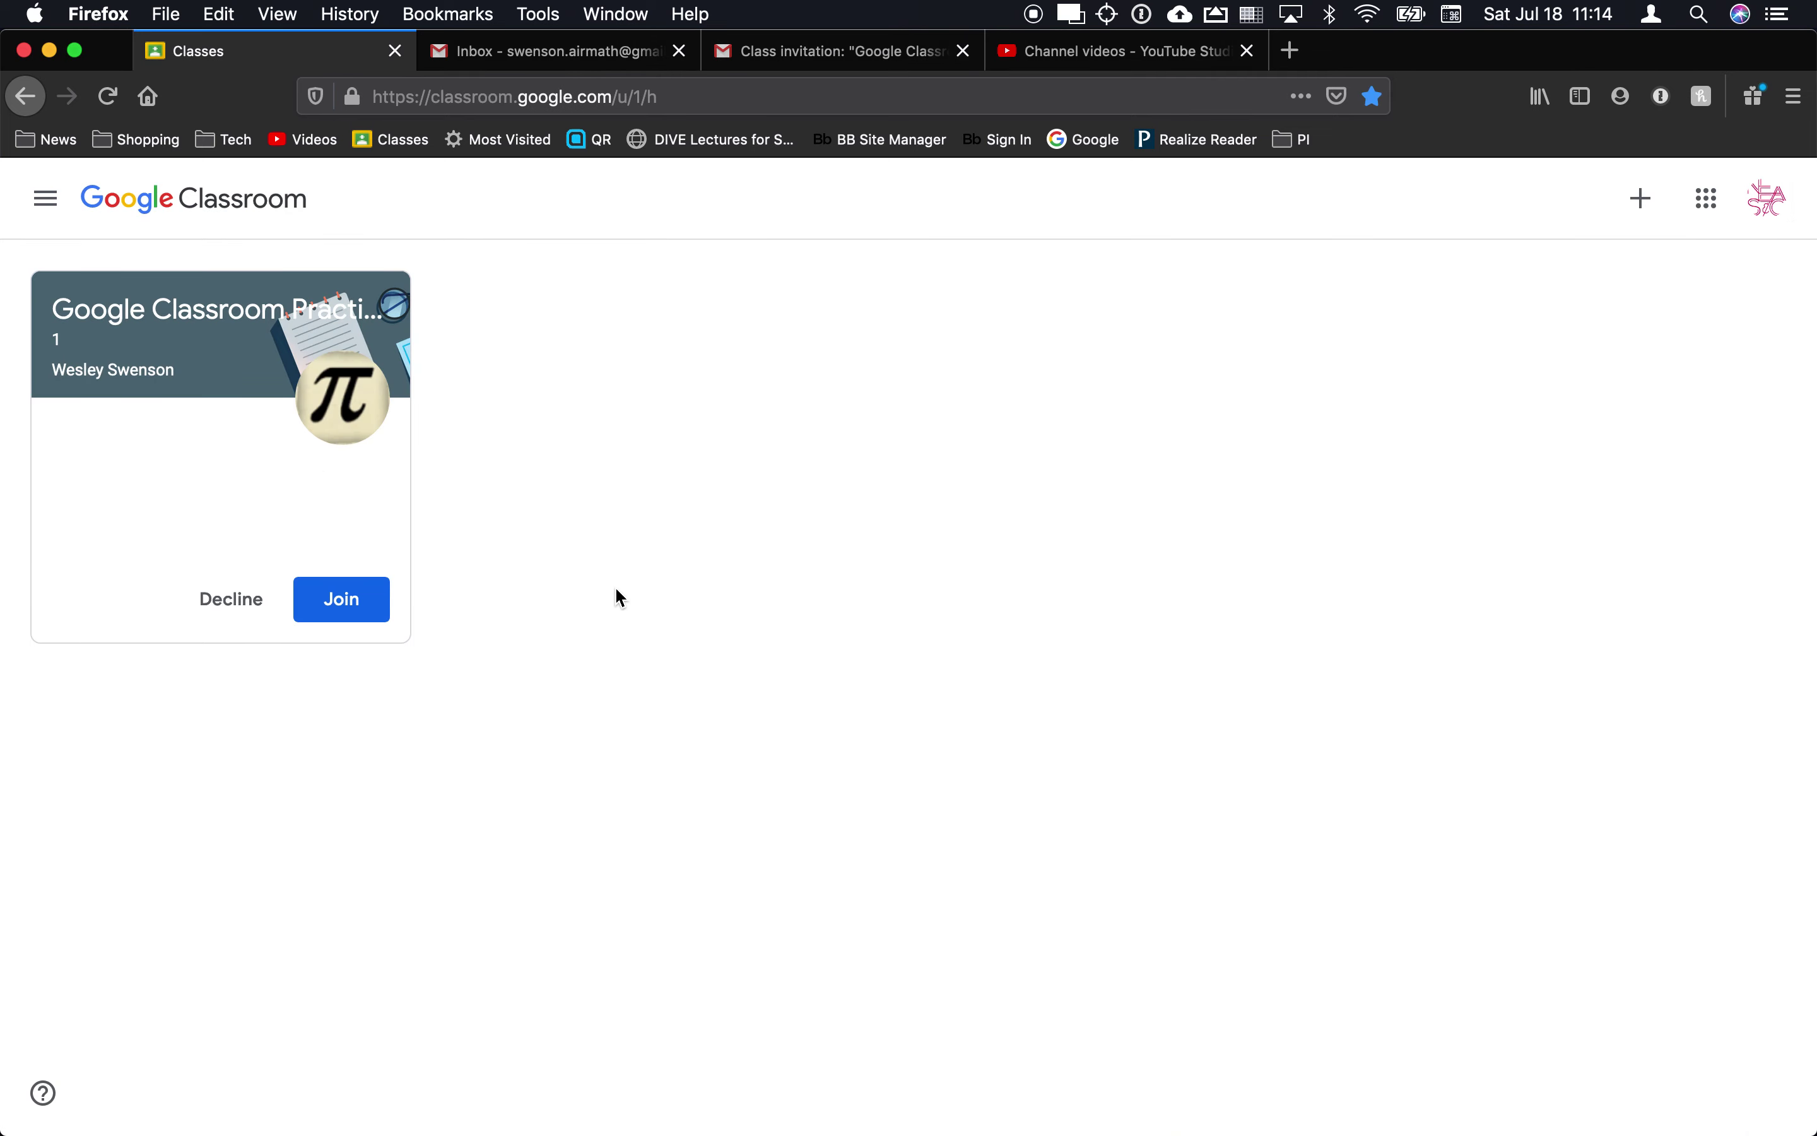
# Step: Join Practice 1 as the student, compare both Stream views, then open the teacher's People page
pyautogui.click(355, 612)
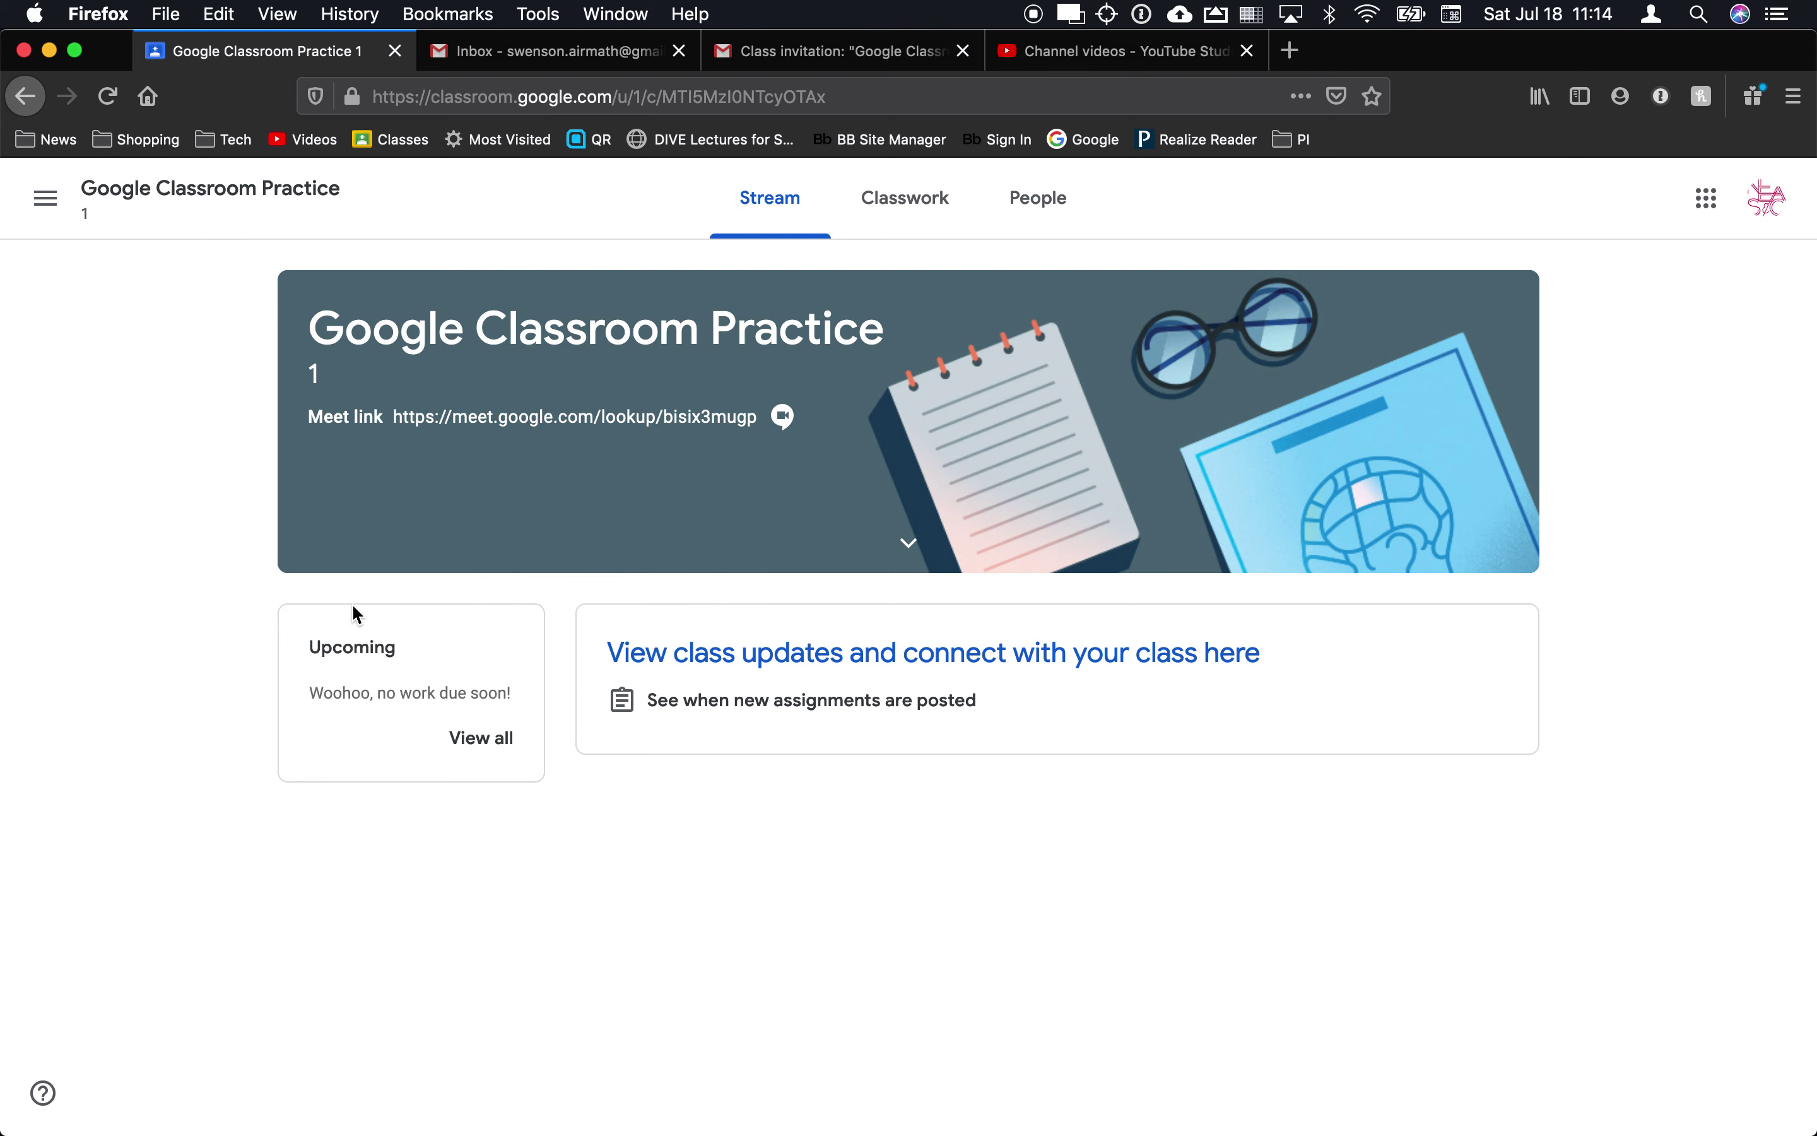
pyautogui.press('super+Tab')
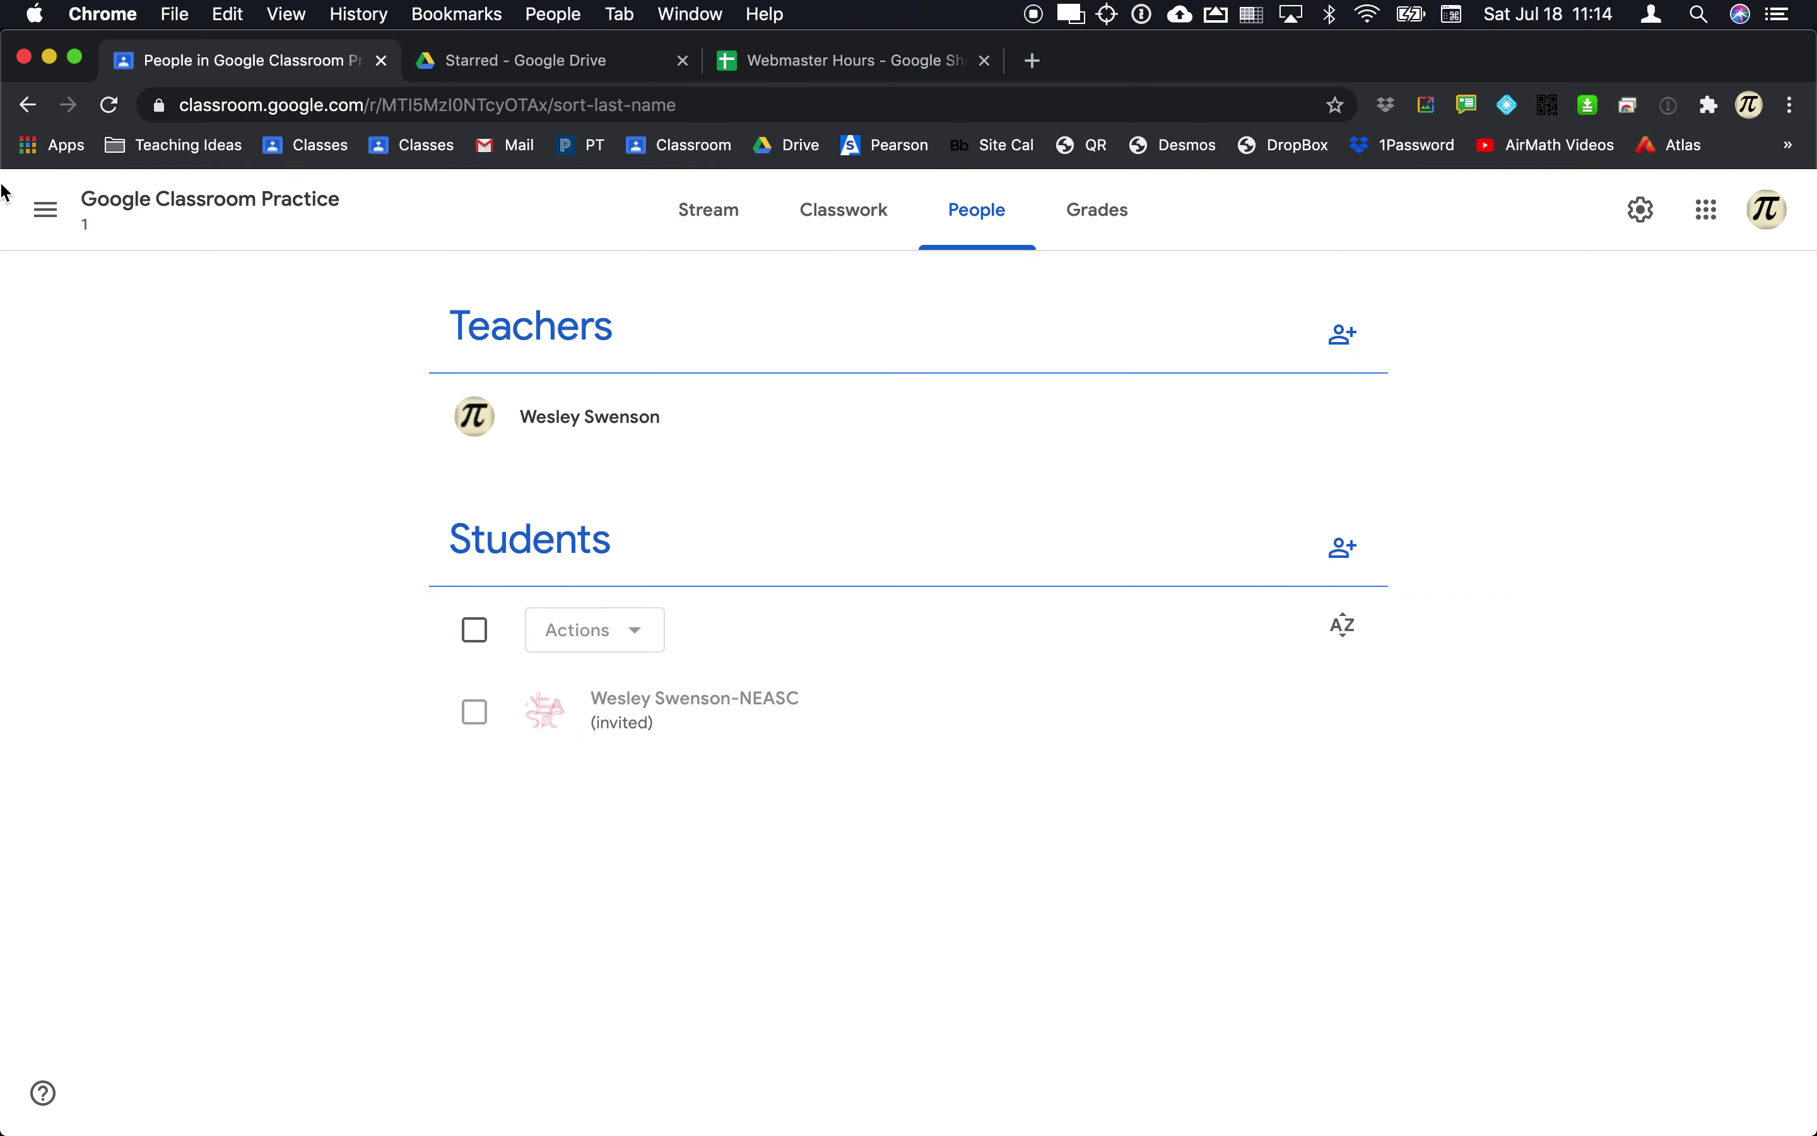
pyautogui.click(710, 226)
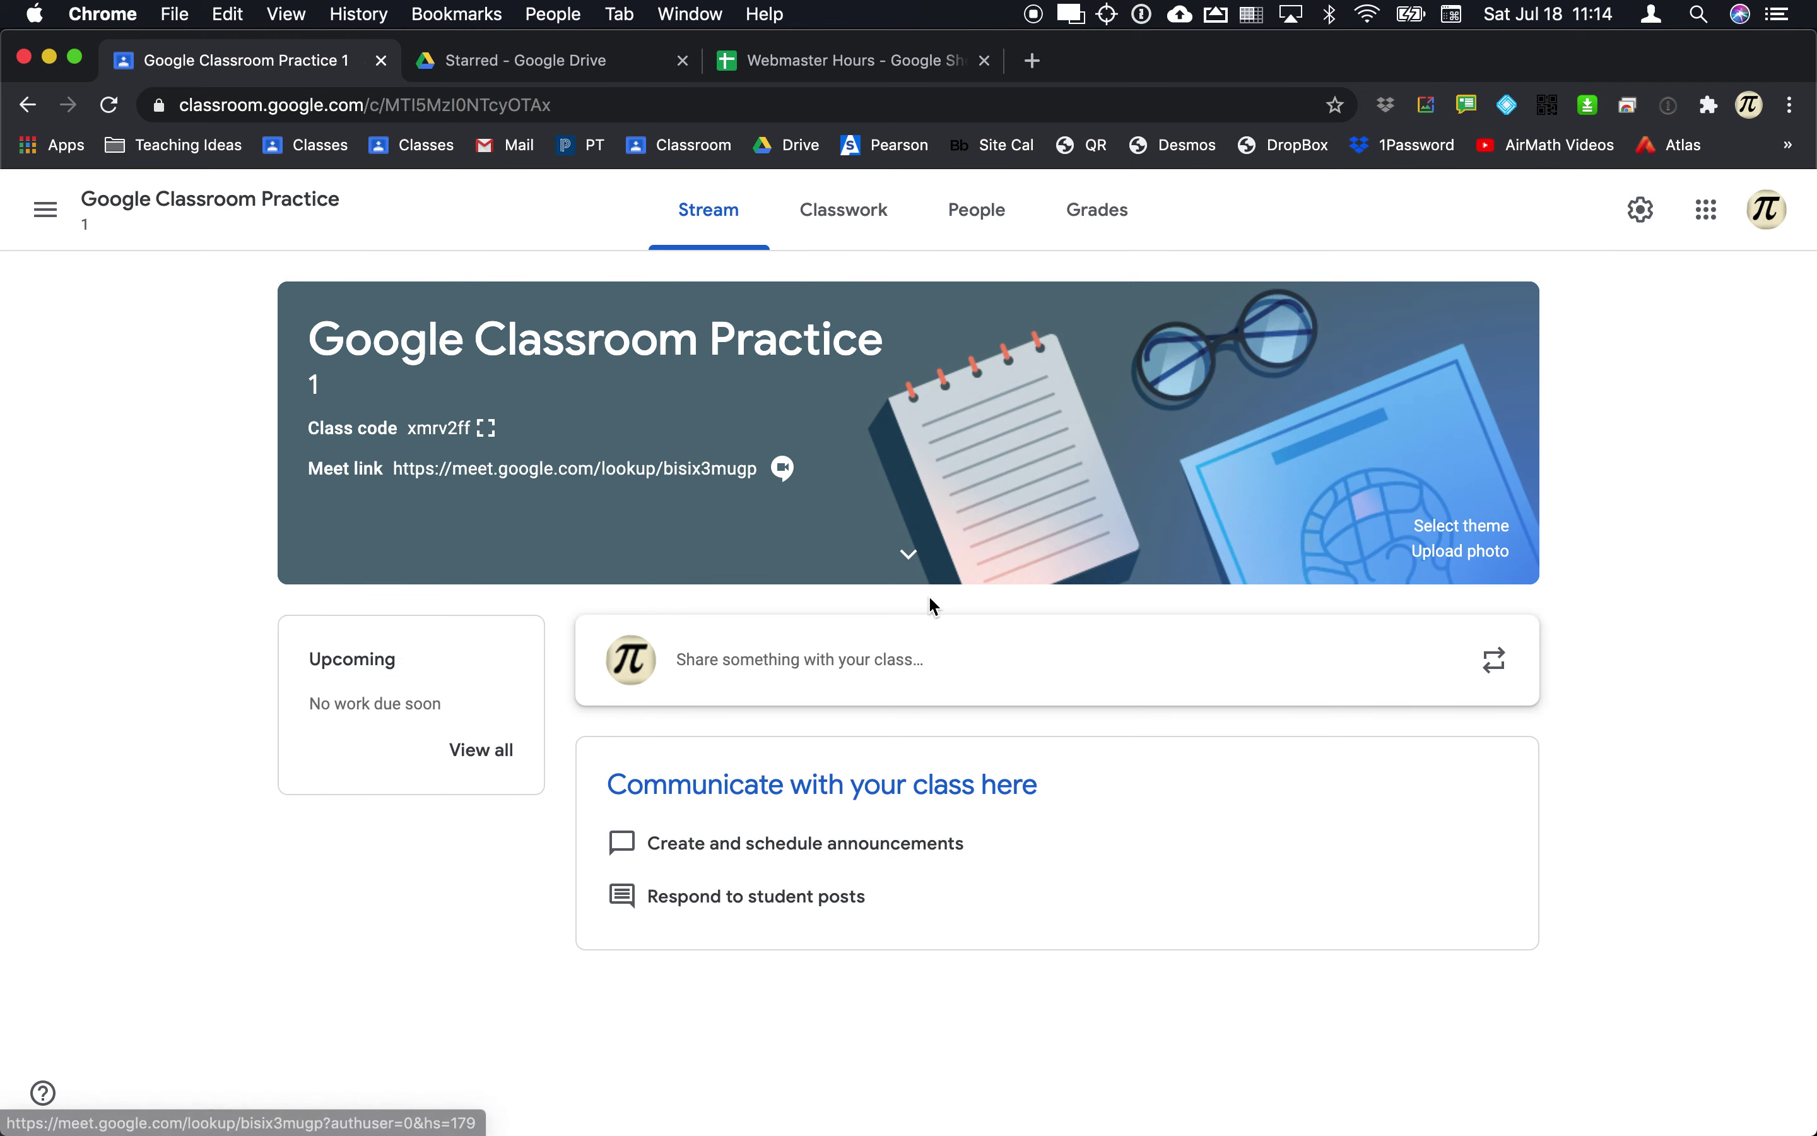
pyautogui.press('super+Tab')
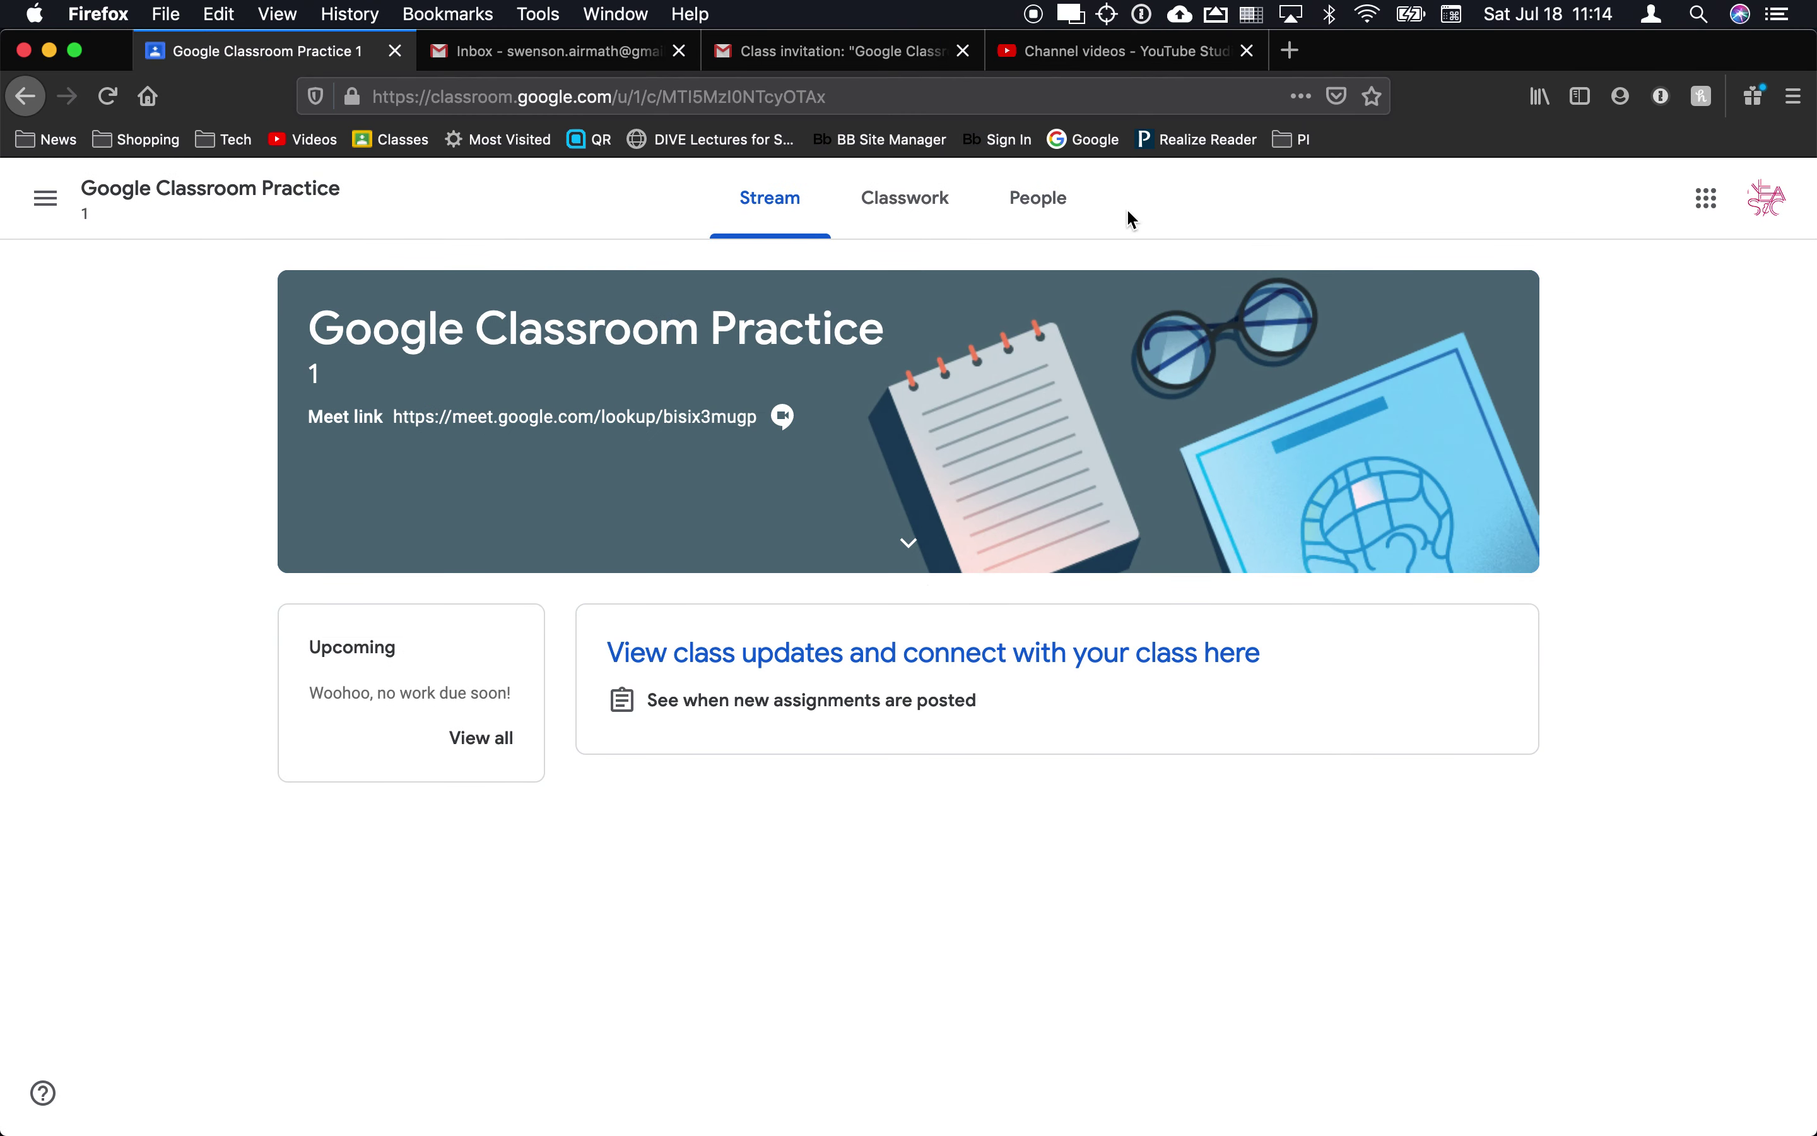
pyautogui.press('super+Tab')
pyautogui.press('super+Tab')
pyautogui.press('super+Tab')
pyautogui.press('super+Tab')
pyautogui.press('super+Tab')
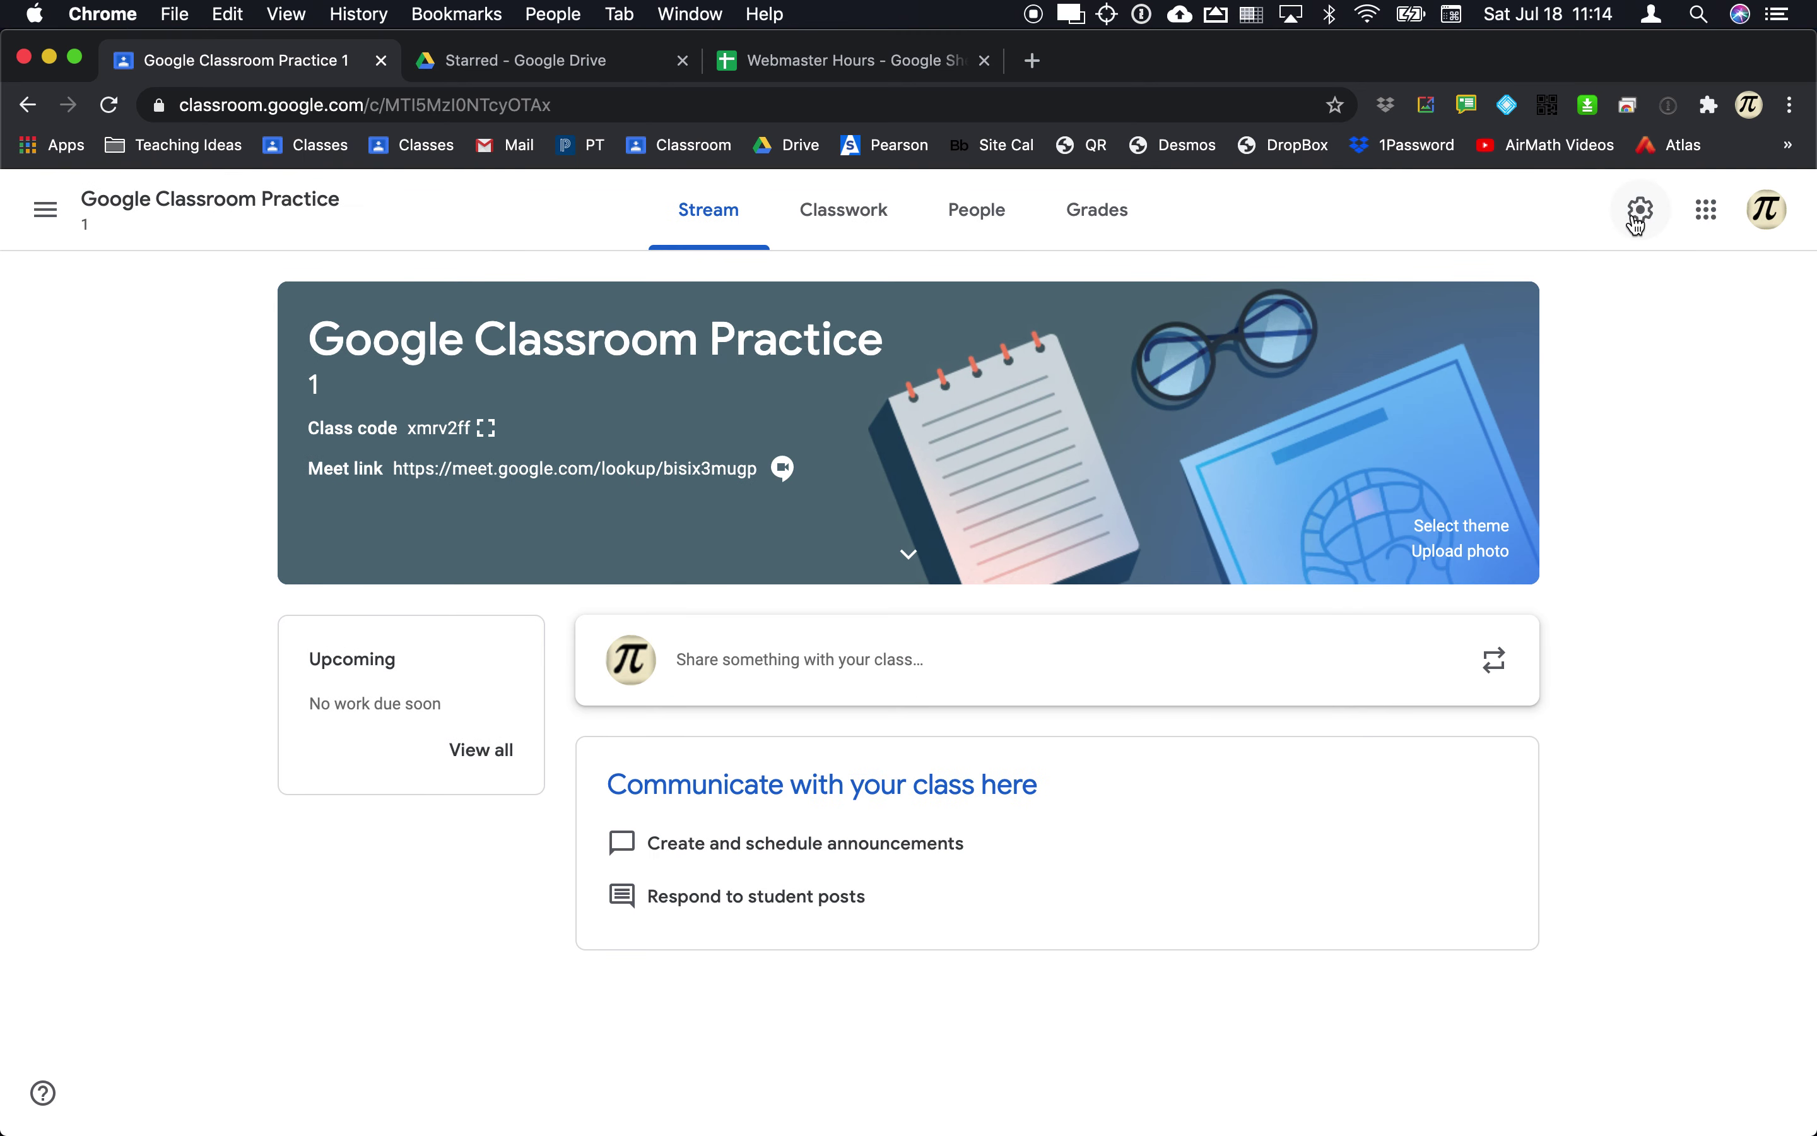
pyautogui.press('super+Tab')
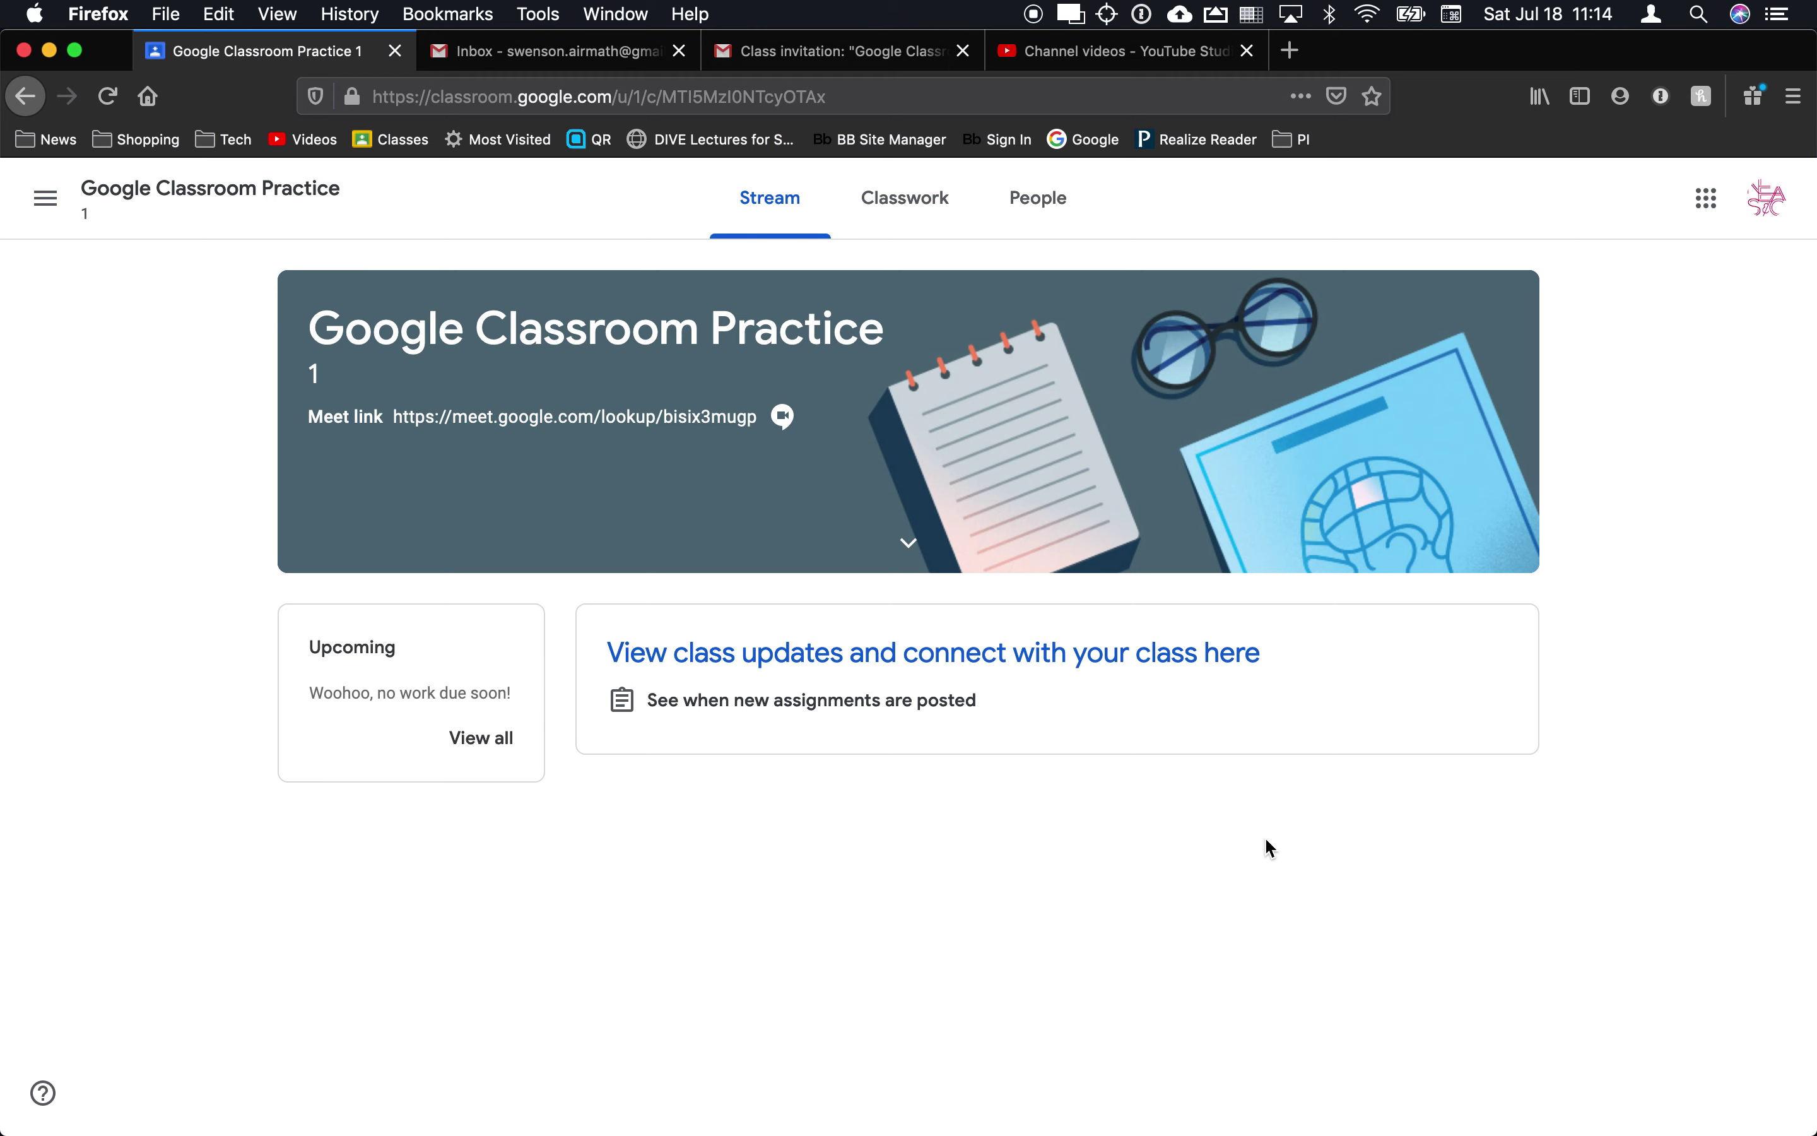
pyautogui.press('super+Tab')
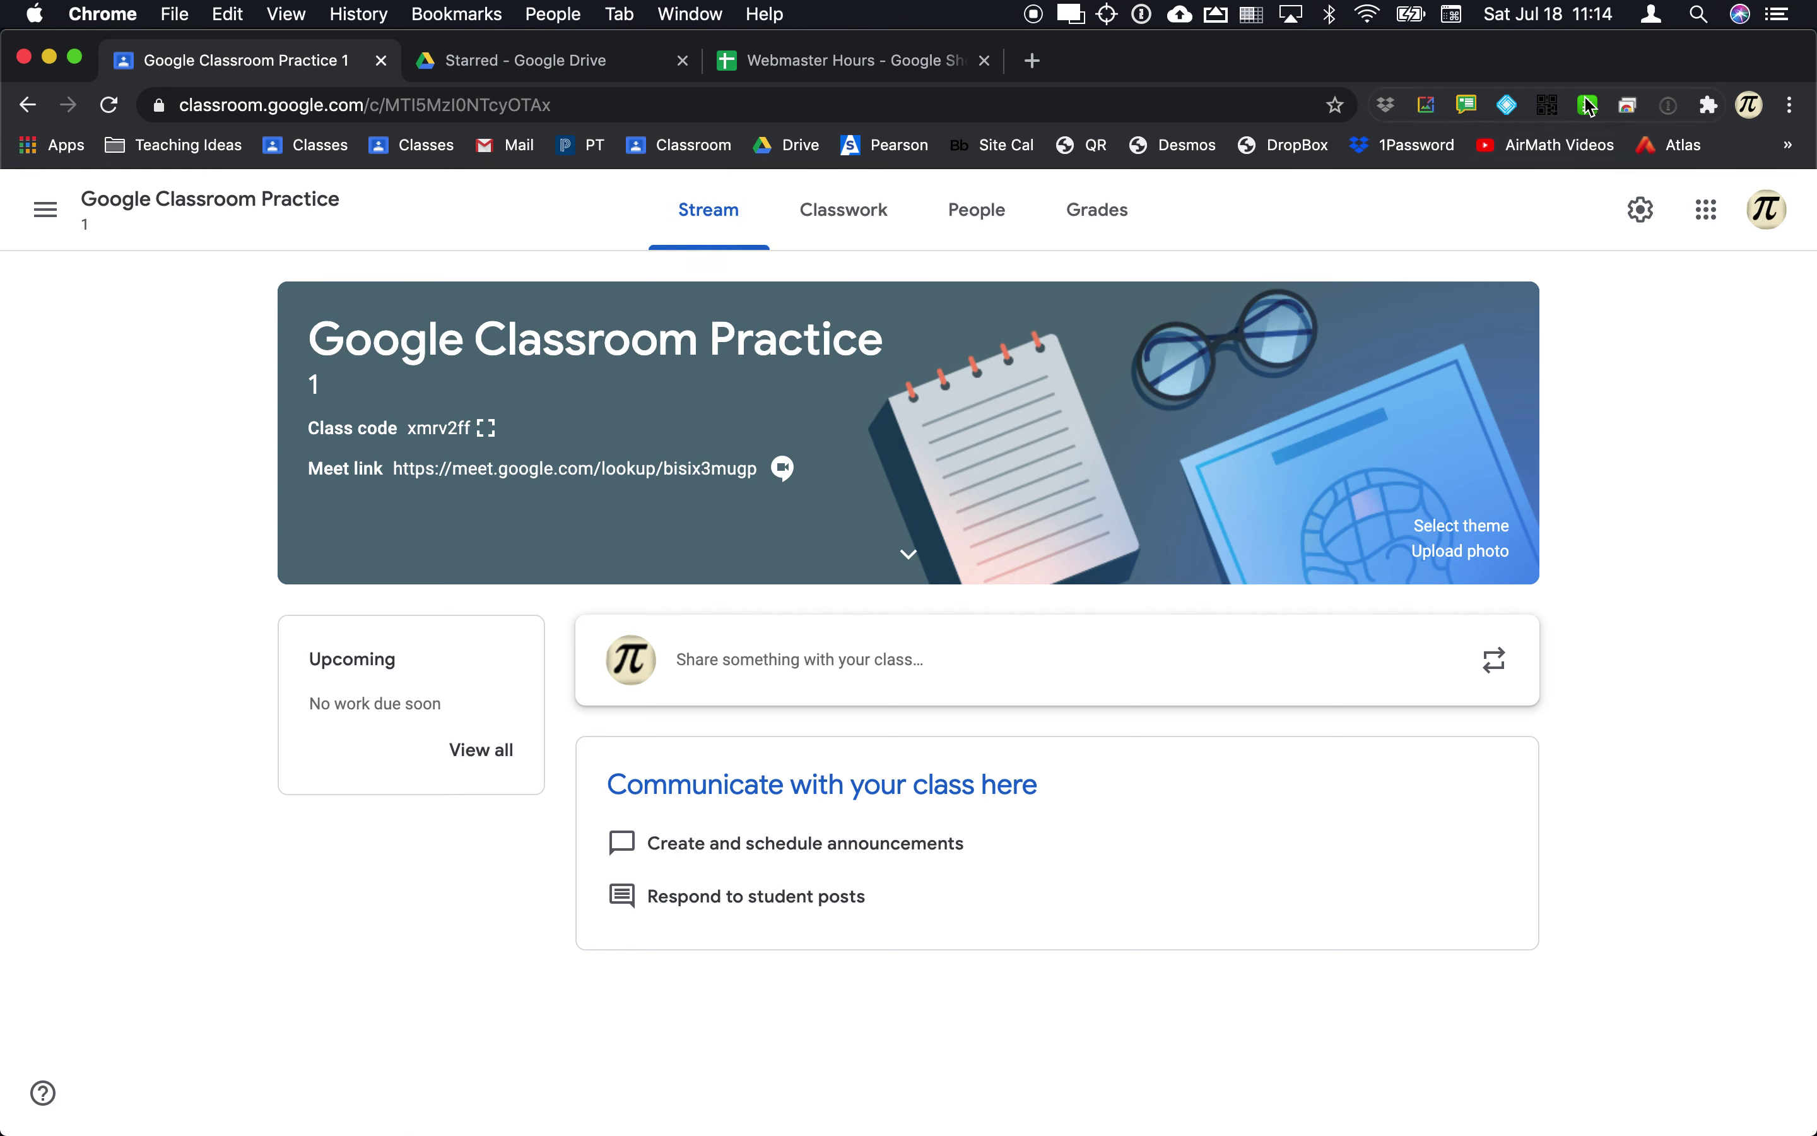
pyautogui.click(993, 213)
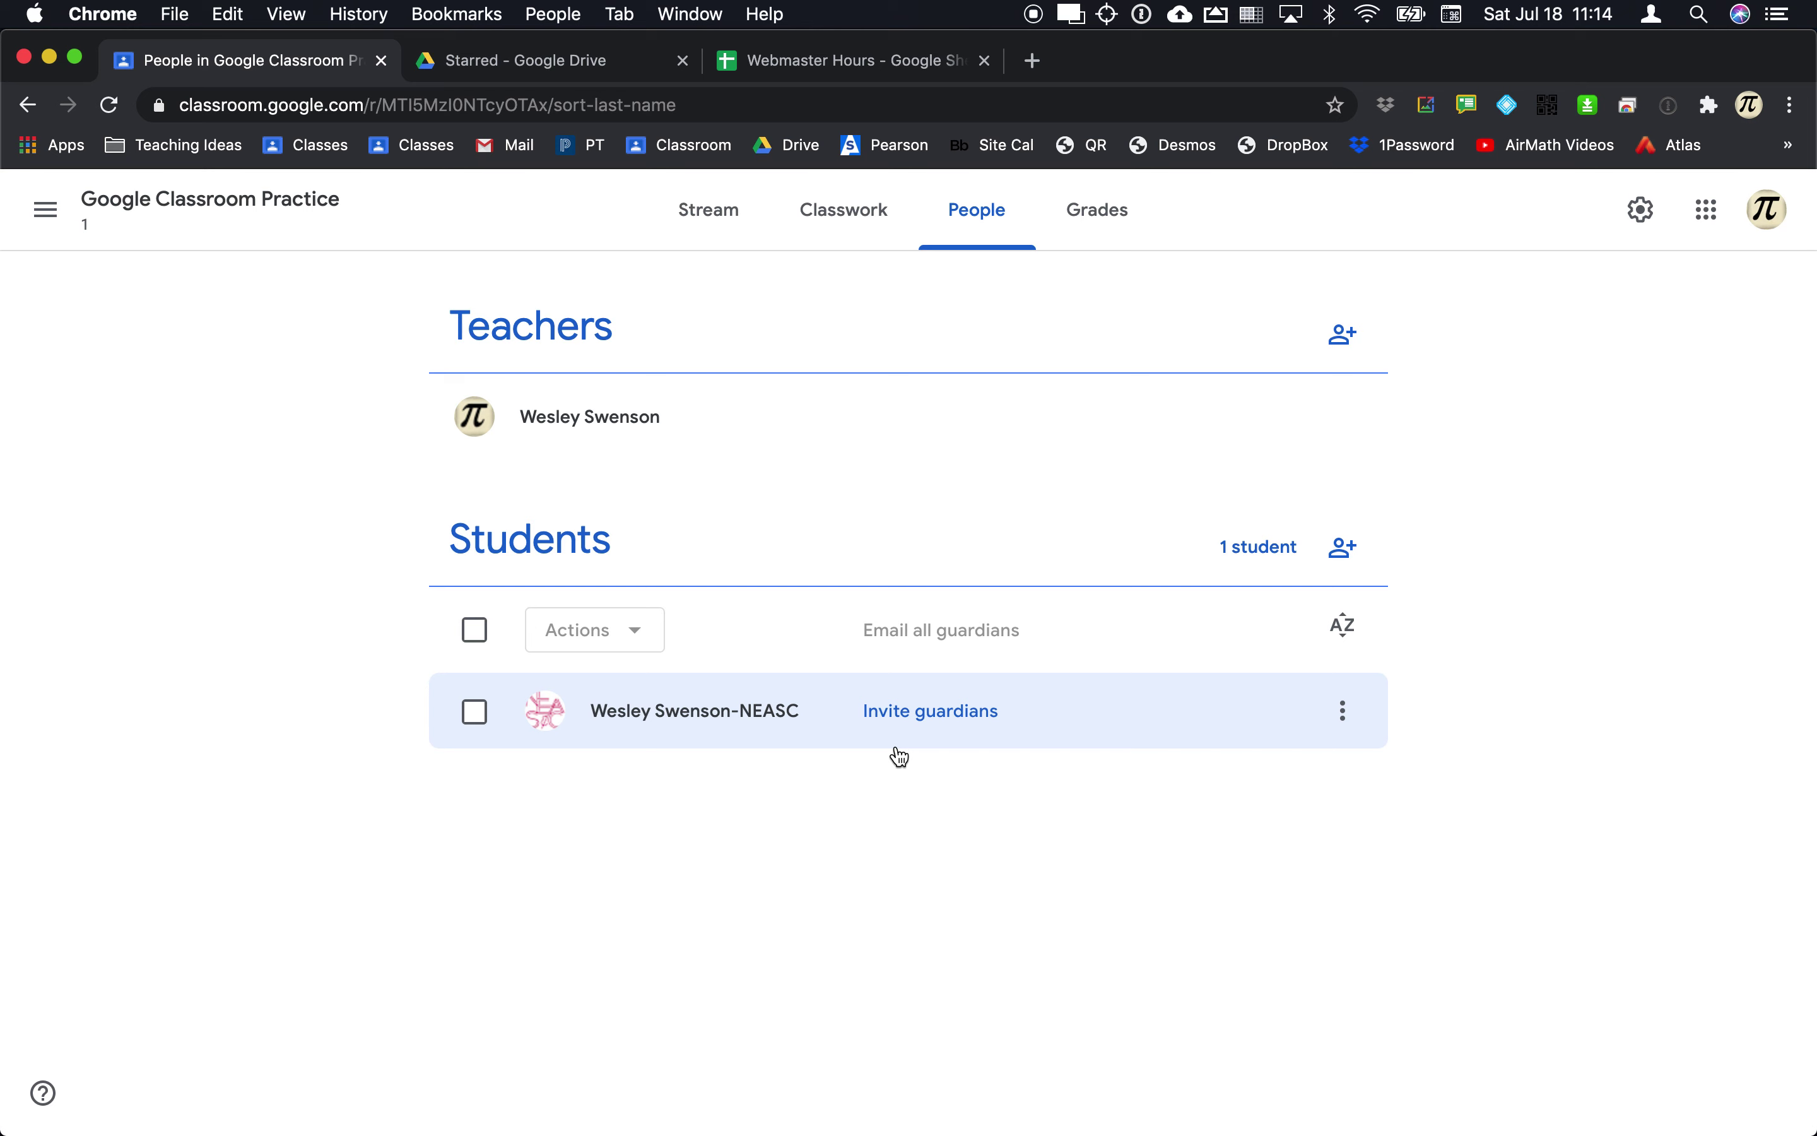
# Step: Invite a guardian for the enrolled student by choosing the guardian's e-mail from the search results
pyautogui.click(915, 713)
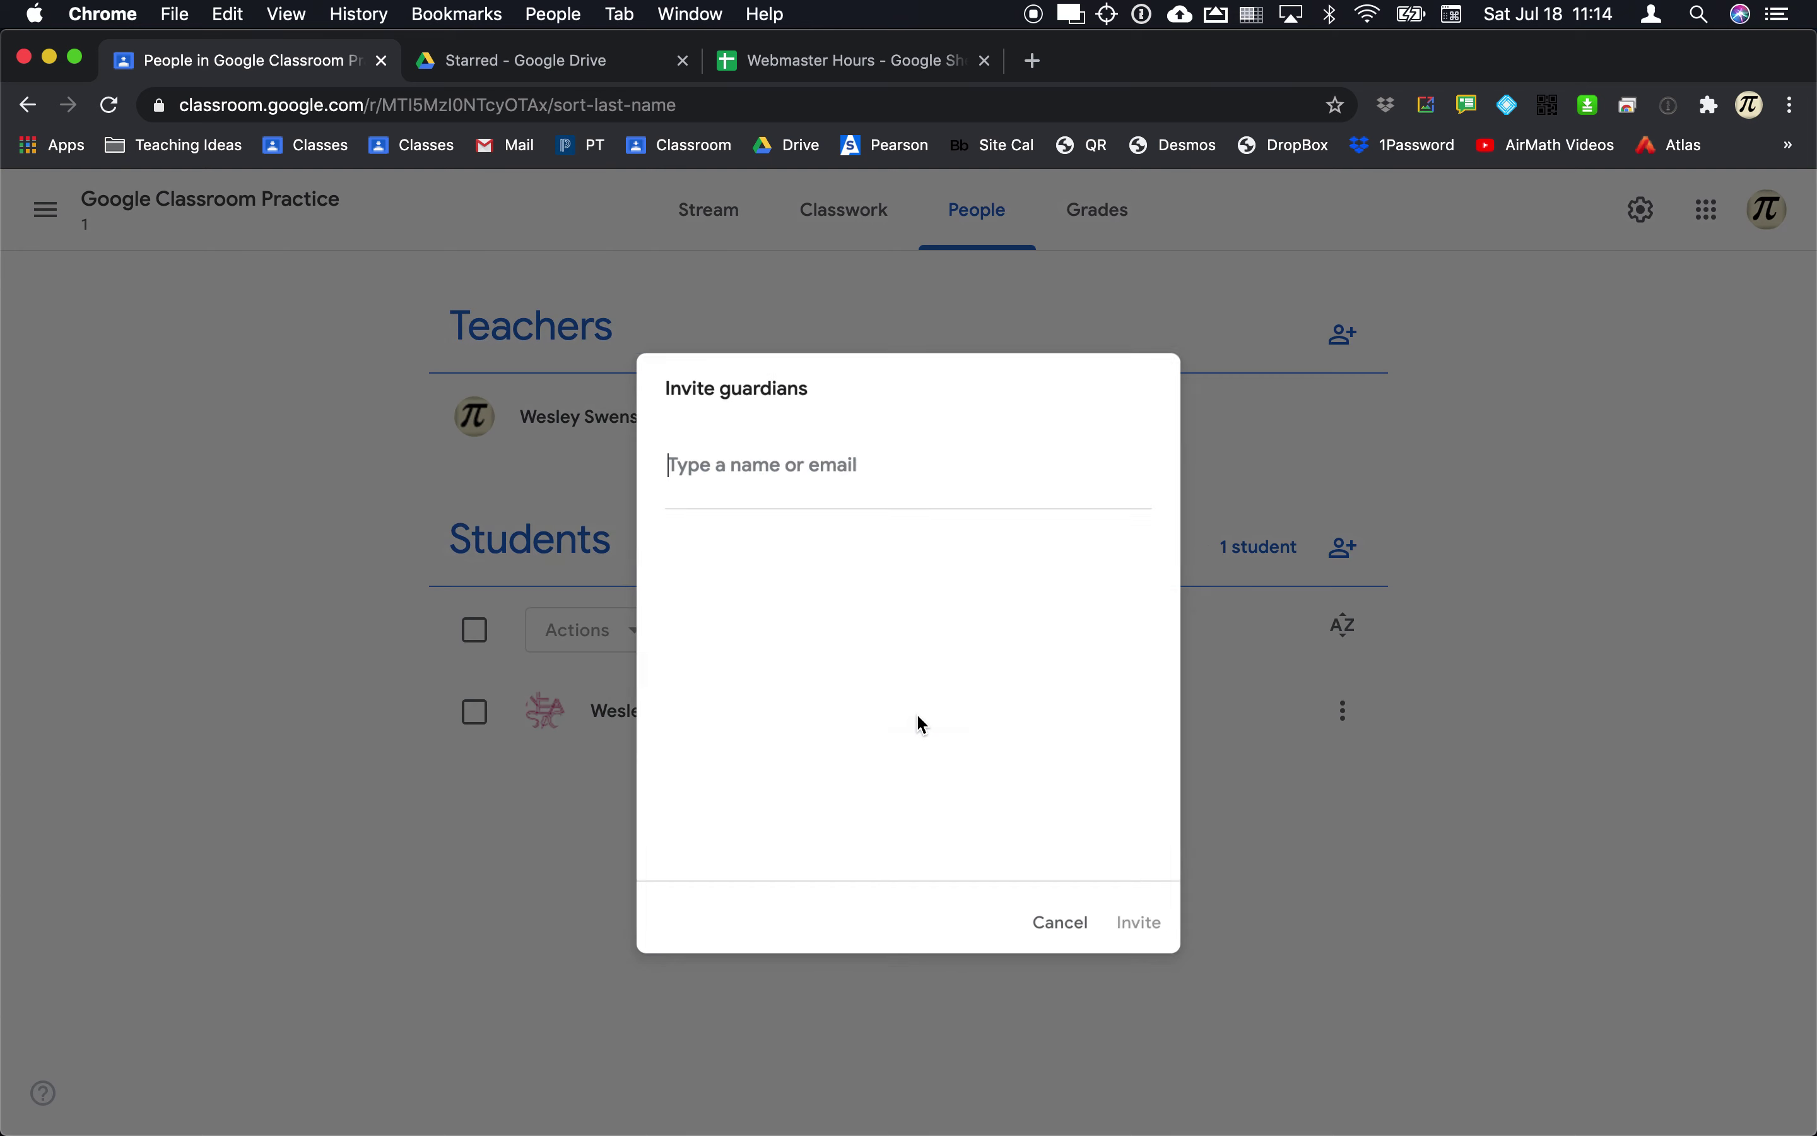
pyautogui.write('wes')
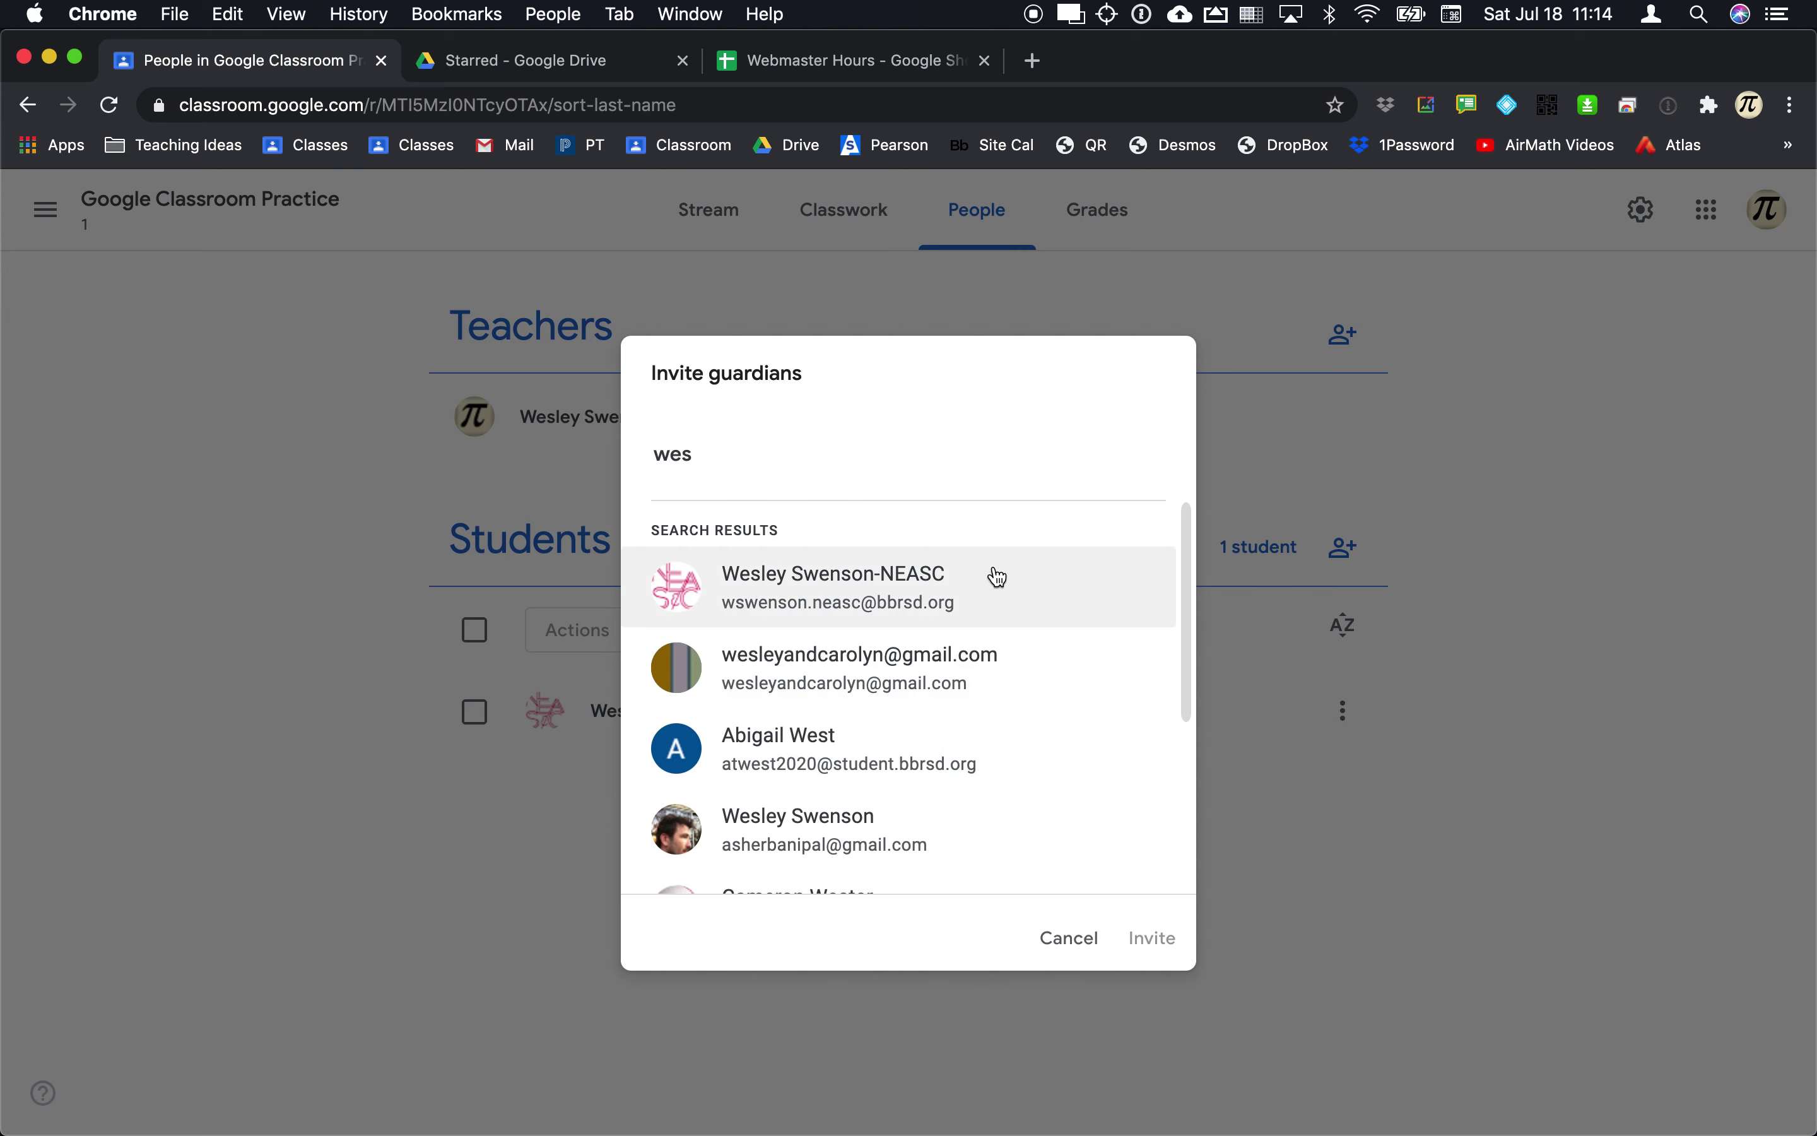
pyautogui.click(912, 663)
pyautogui.click(1176, 938)
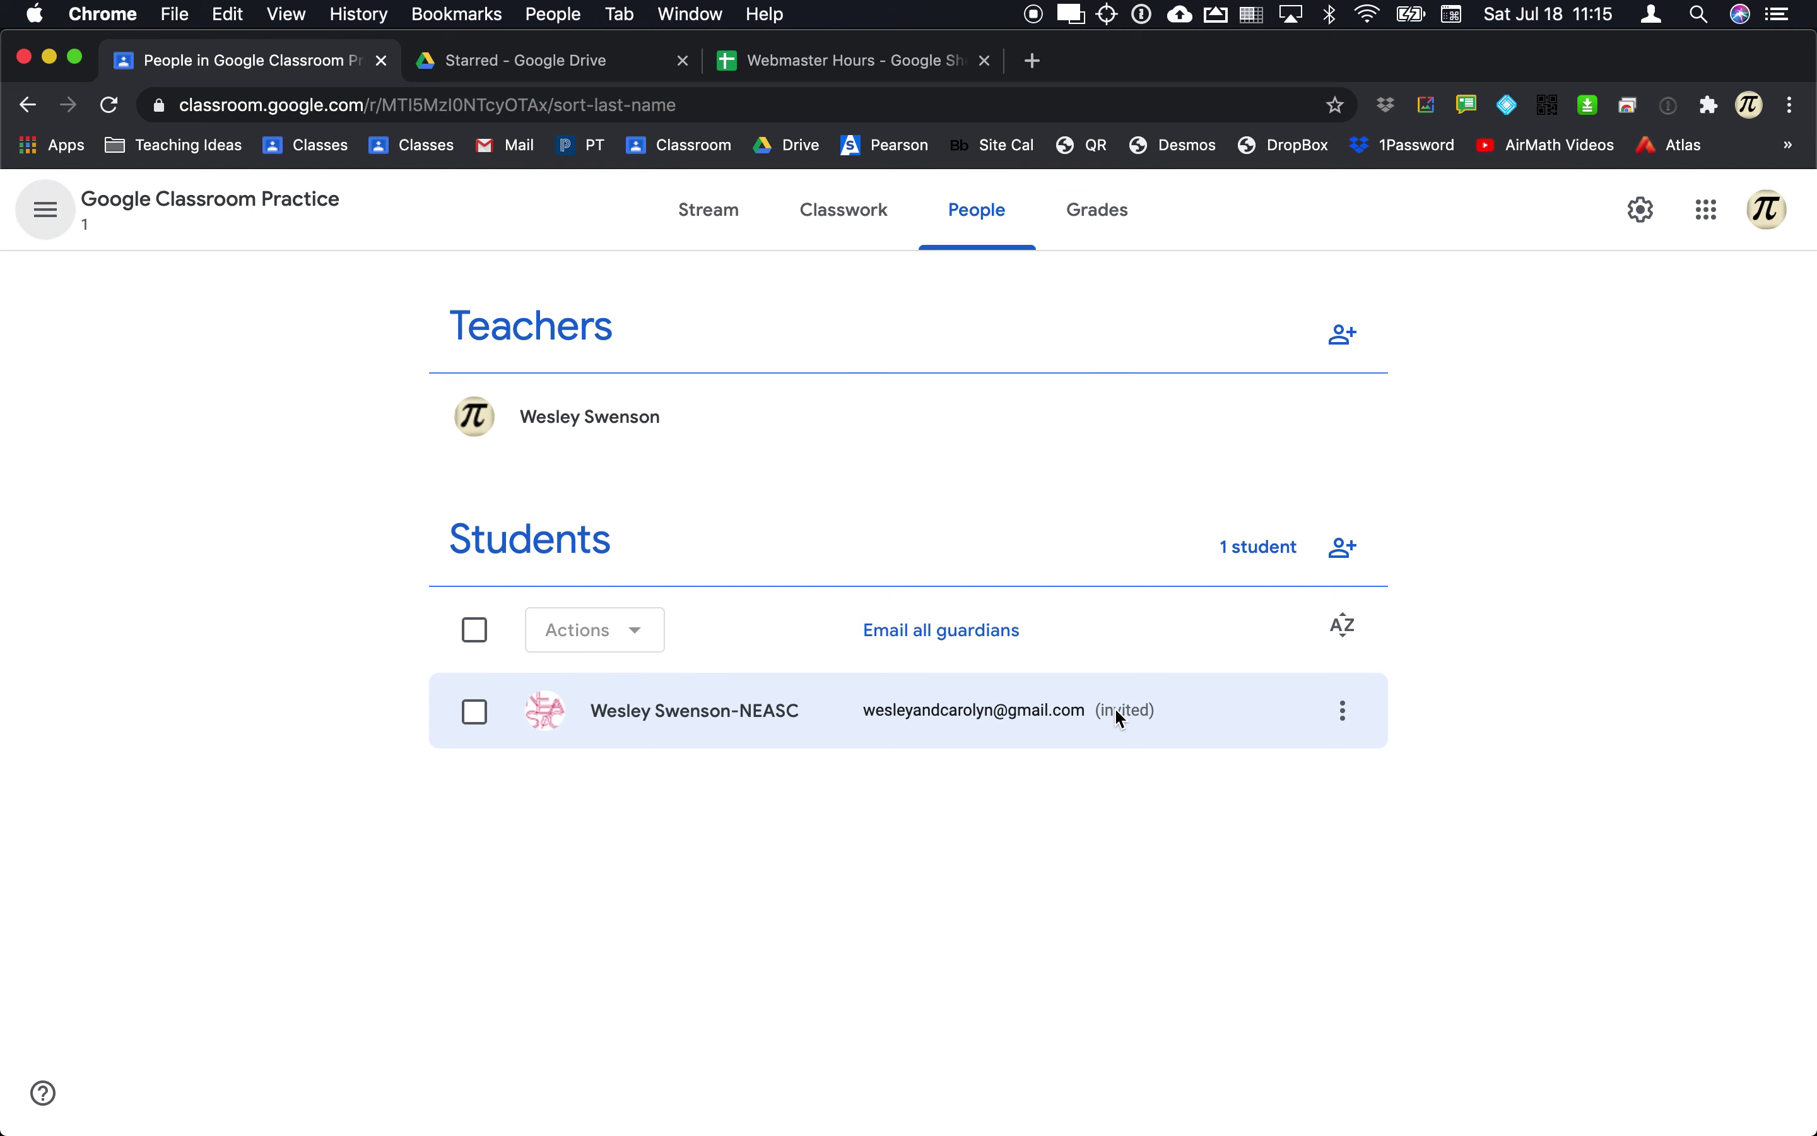
pyautogui.press('super+Tab')
pyautogui.press('super+shift+Tab')
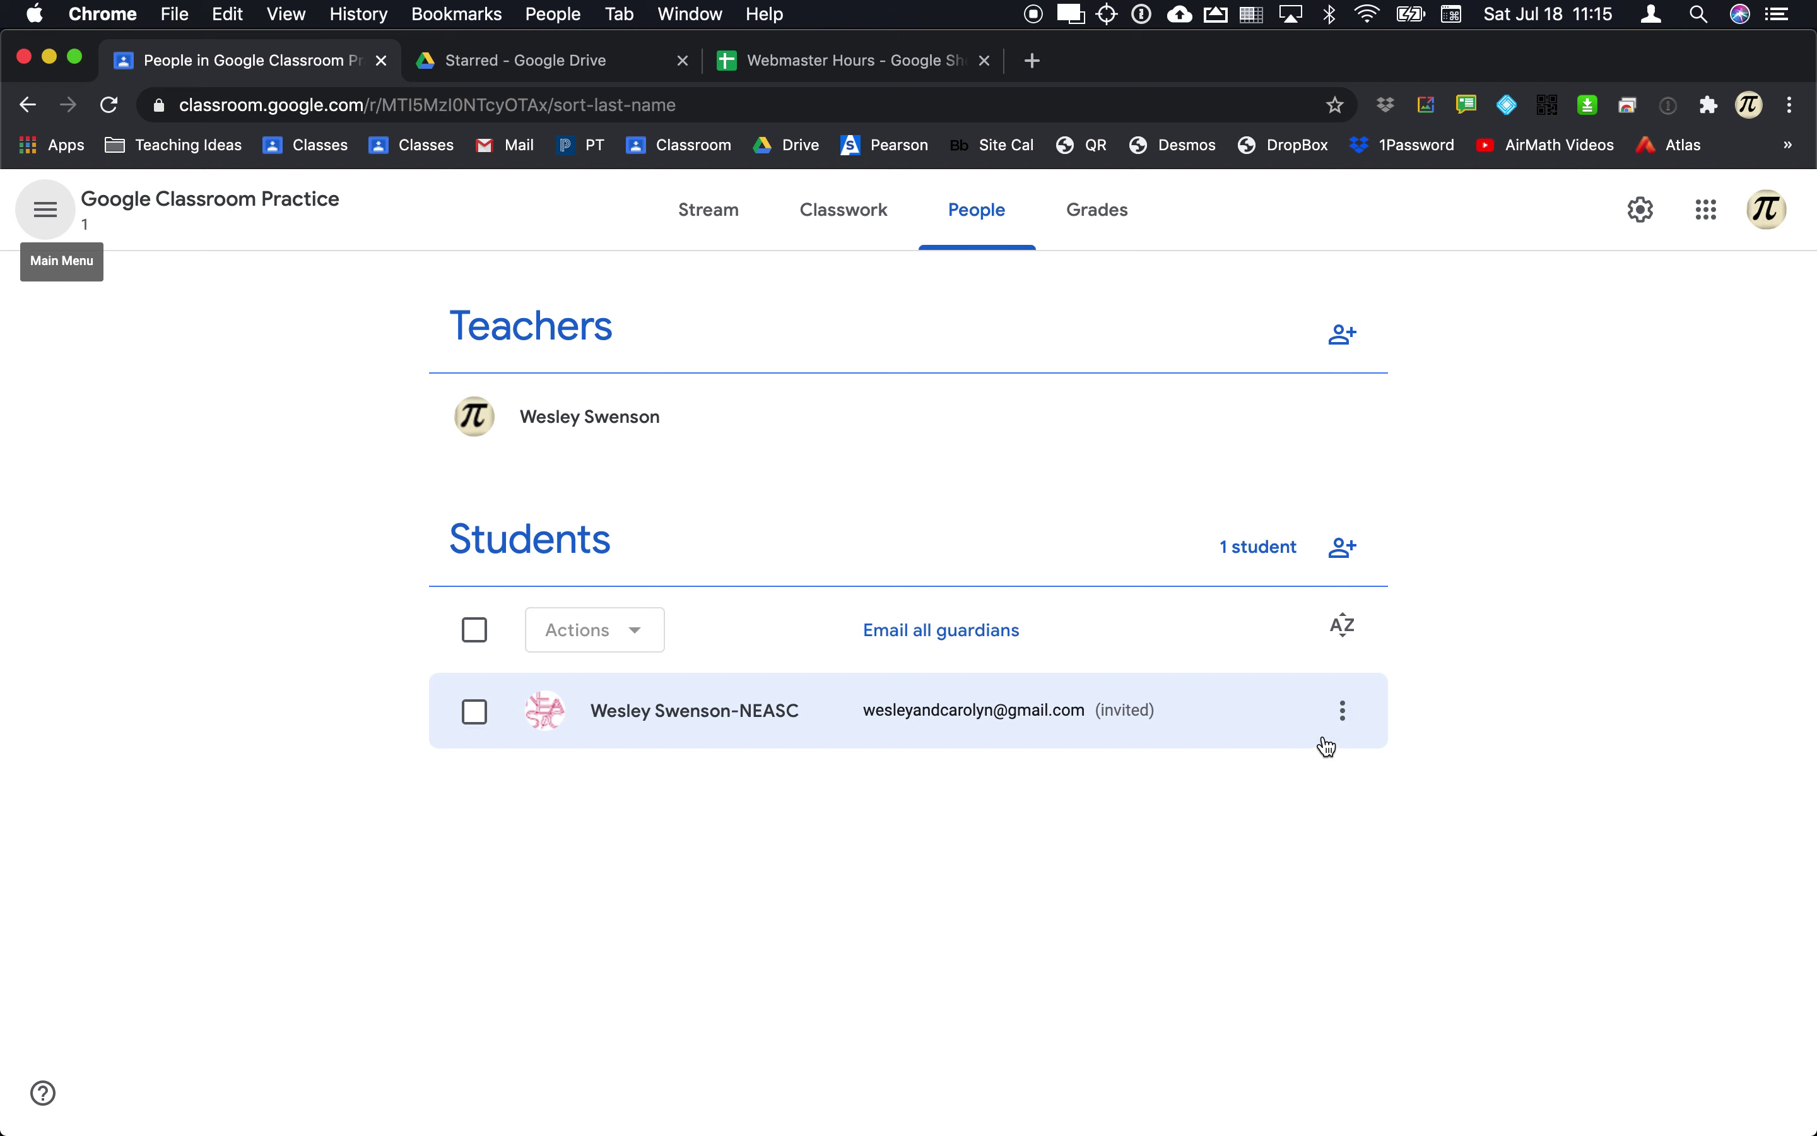
# Step: Remove the invited guardian from the student's row
pyautogui.click(1343, 718)
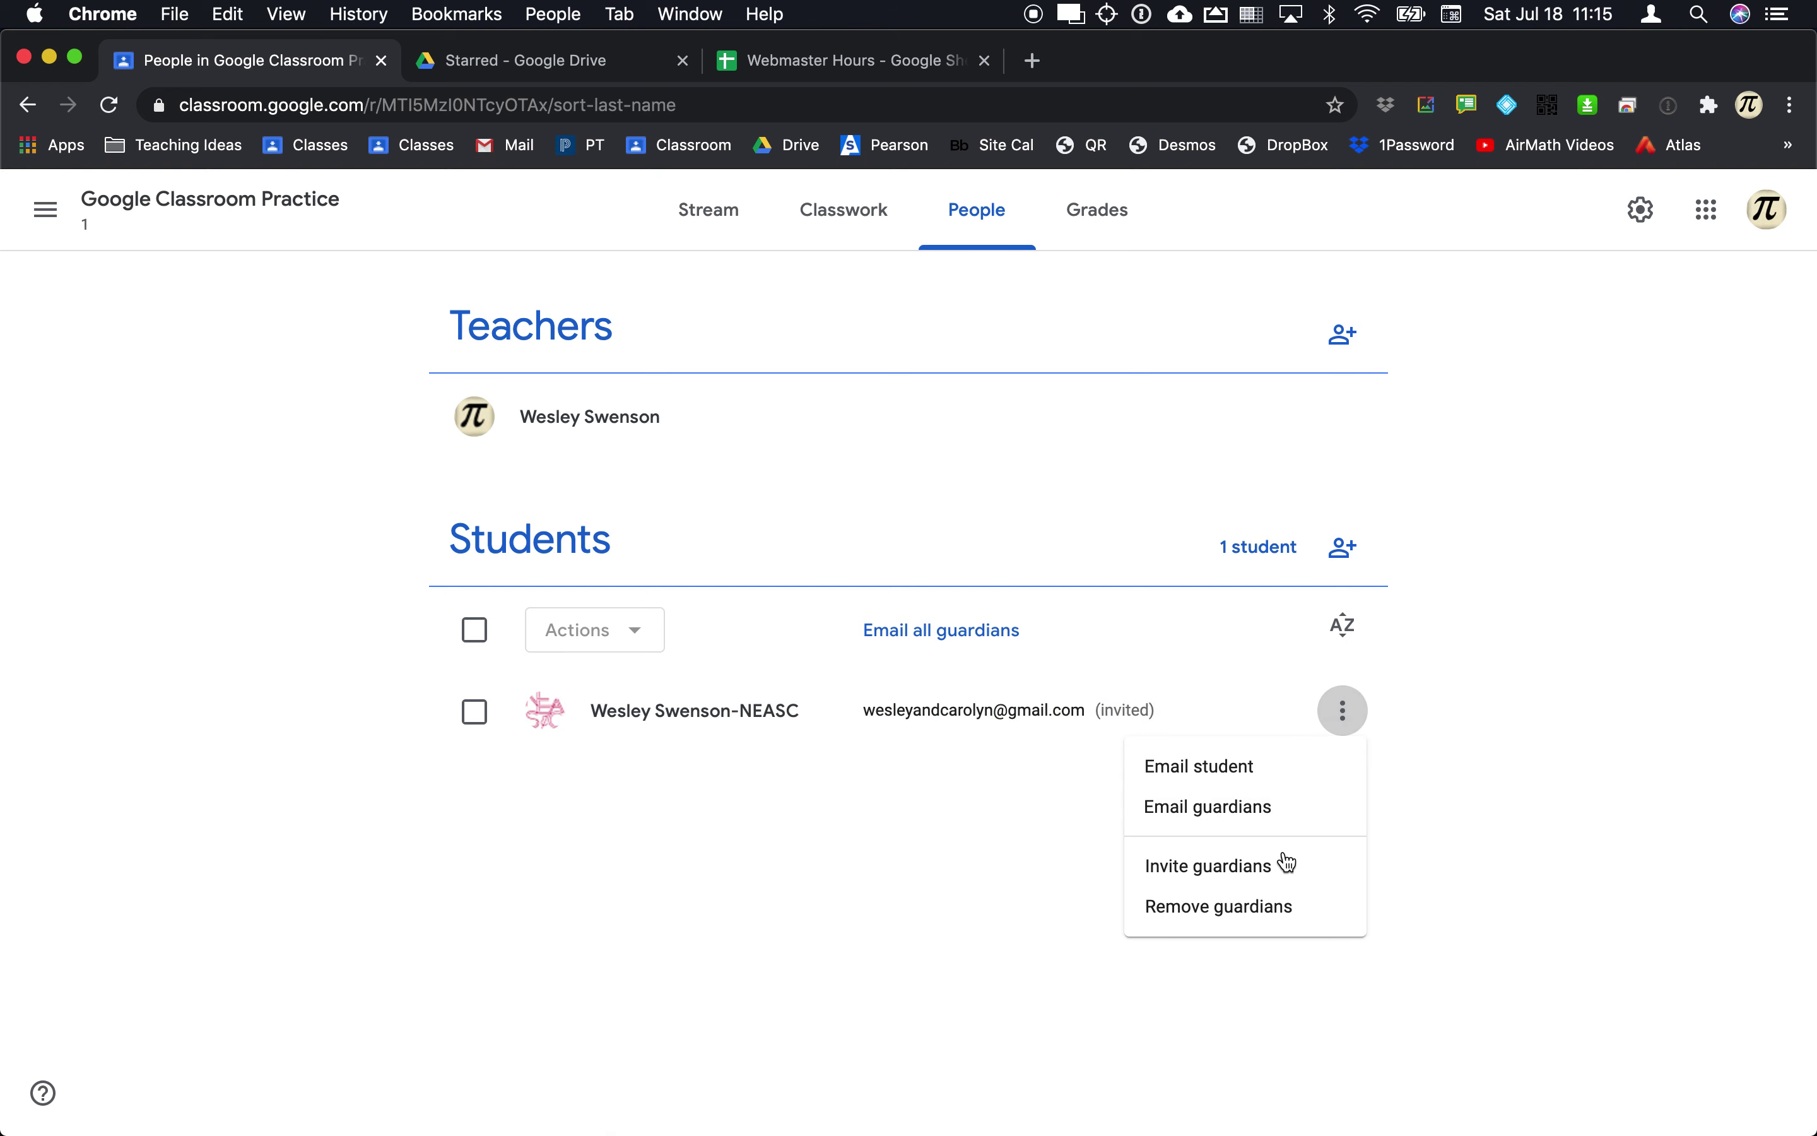
pyautogui.click(1272, 909)
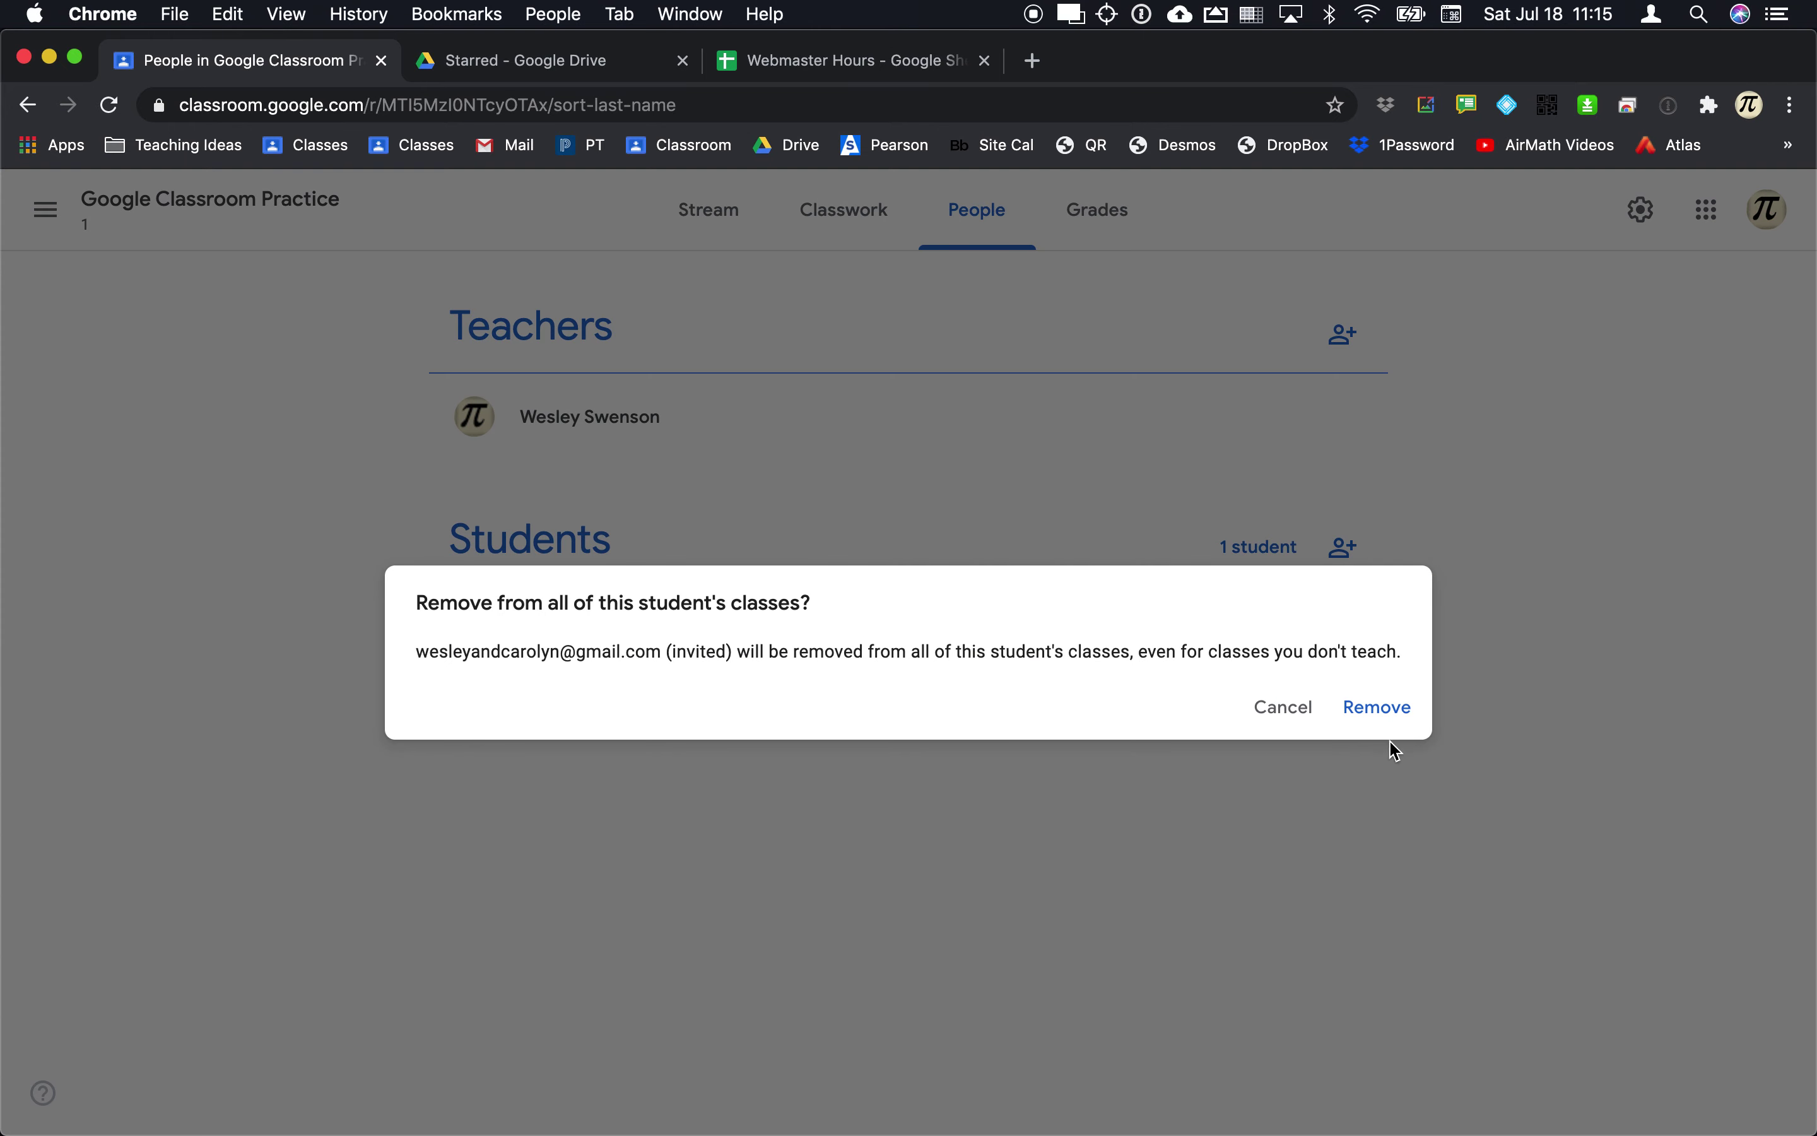
pyautogui.click(1374, 707)
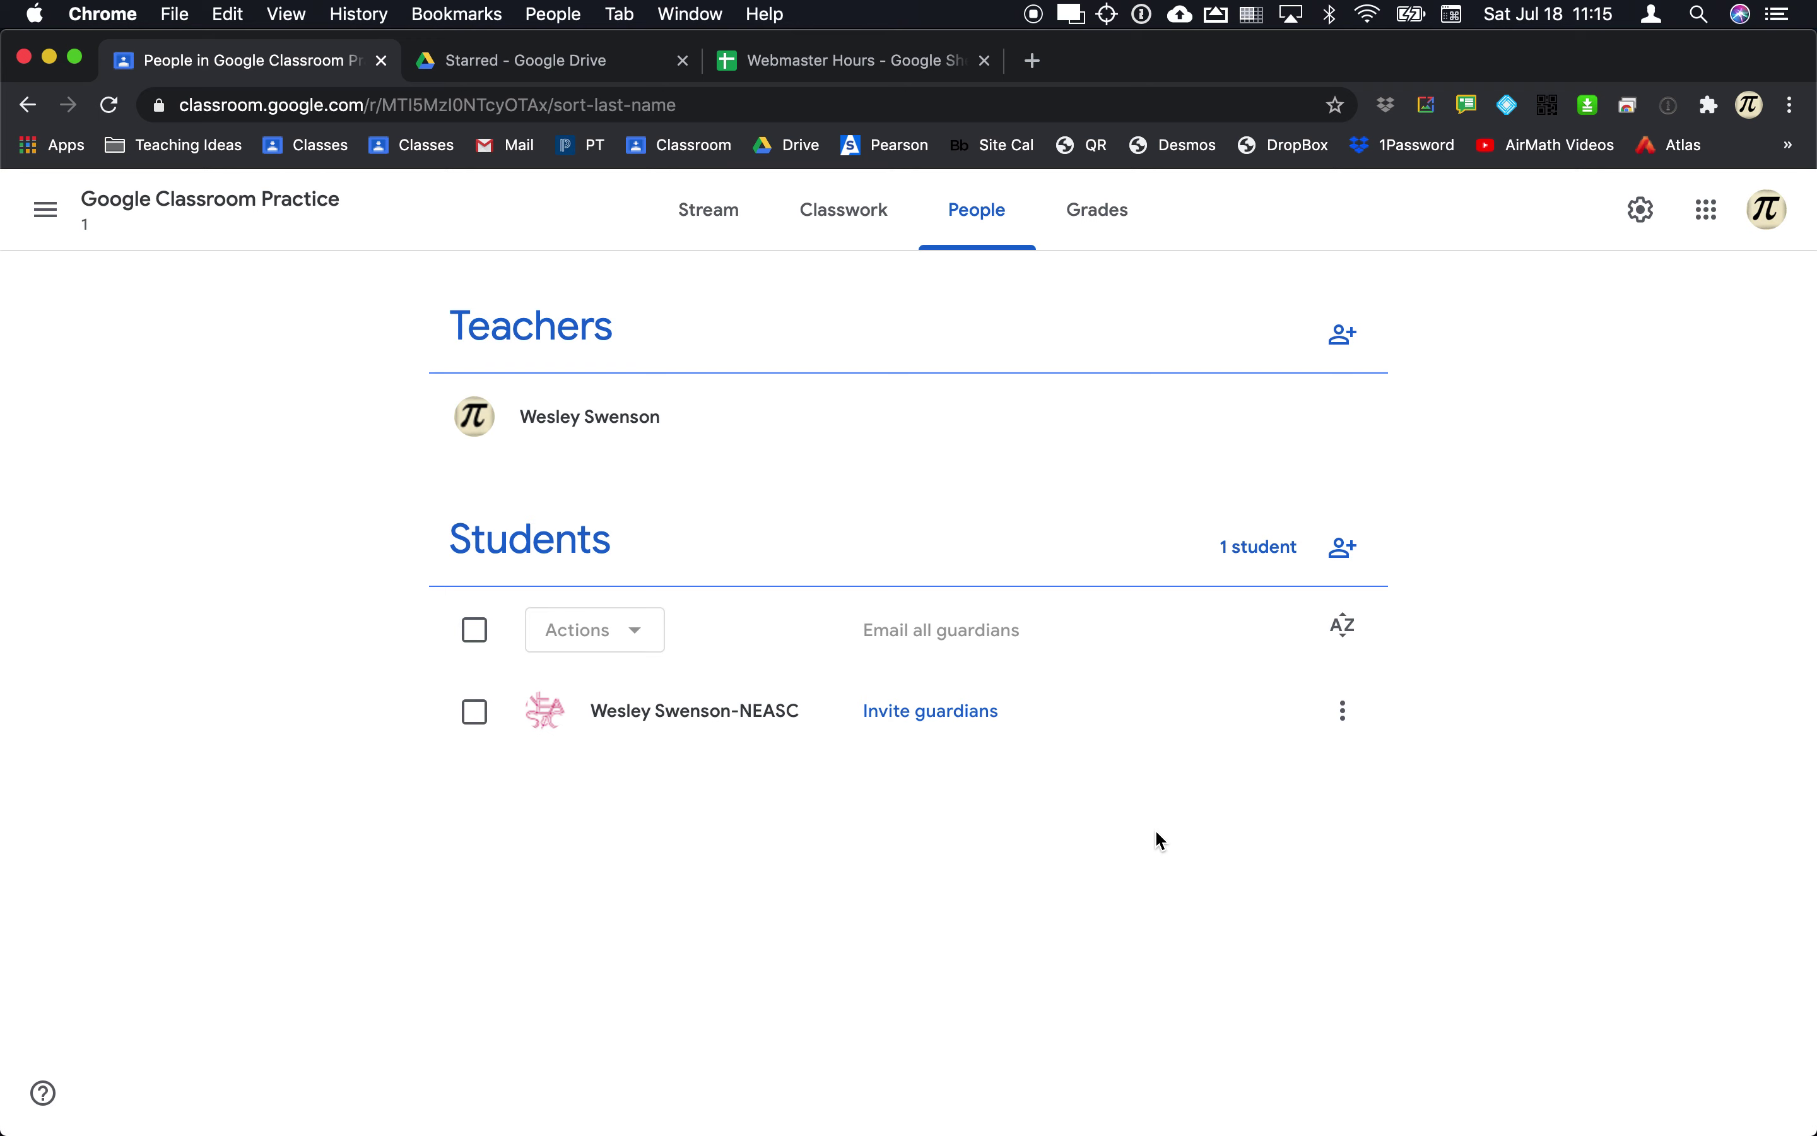
pyautogui.press('super+Tab')
pyautogui.press('super+Tab')
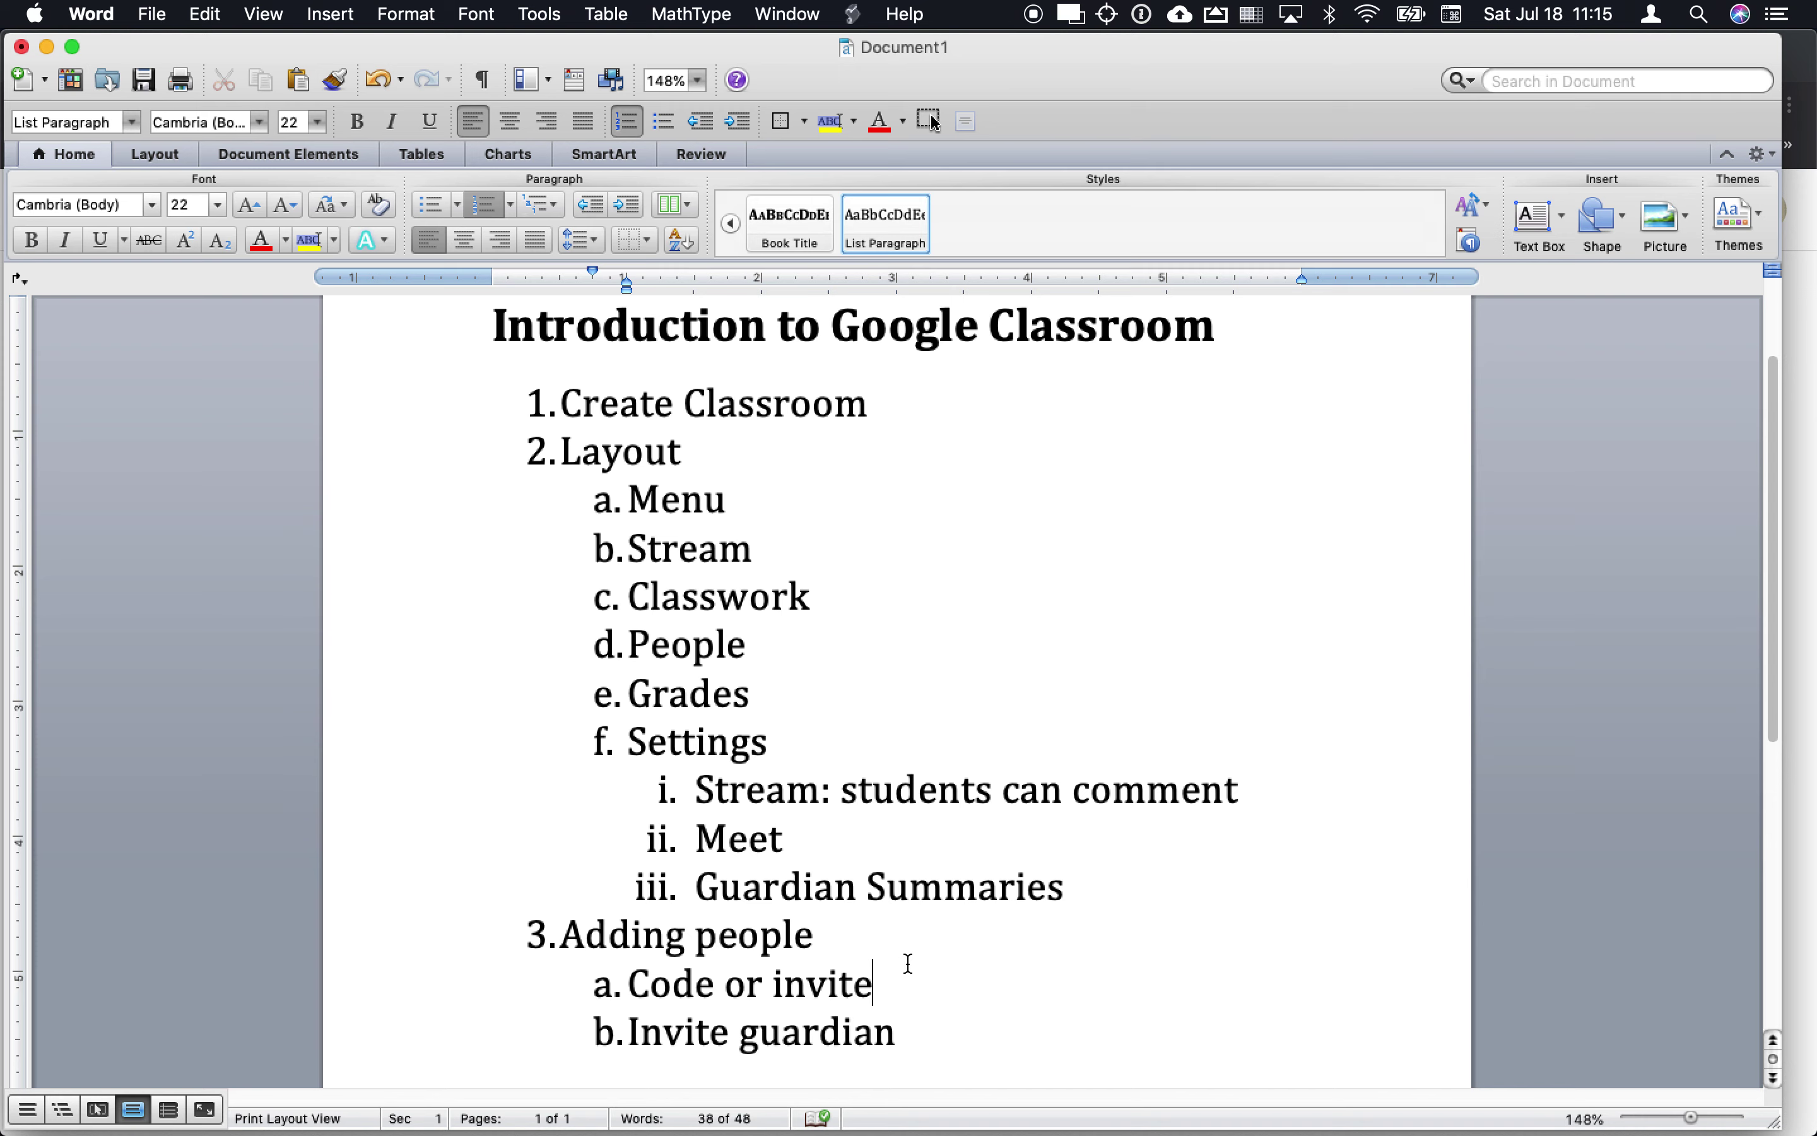
pyautogui.press('super+Tab')
pyautogui.press('super+Tab')
pyautogui.press('super+Tab')
pyautogui.press('super+Tab')
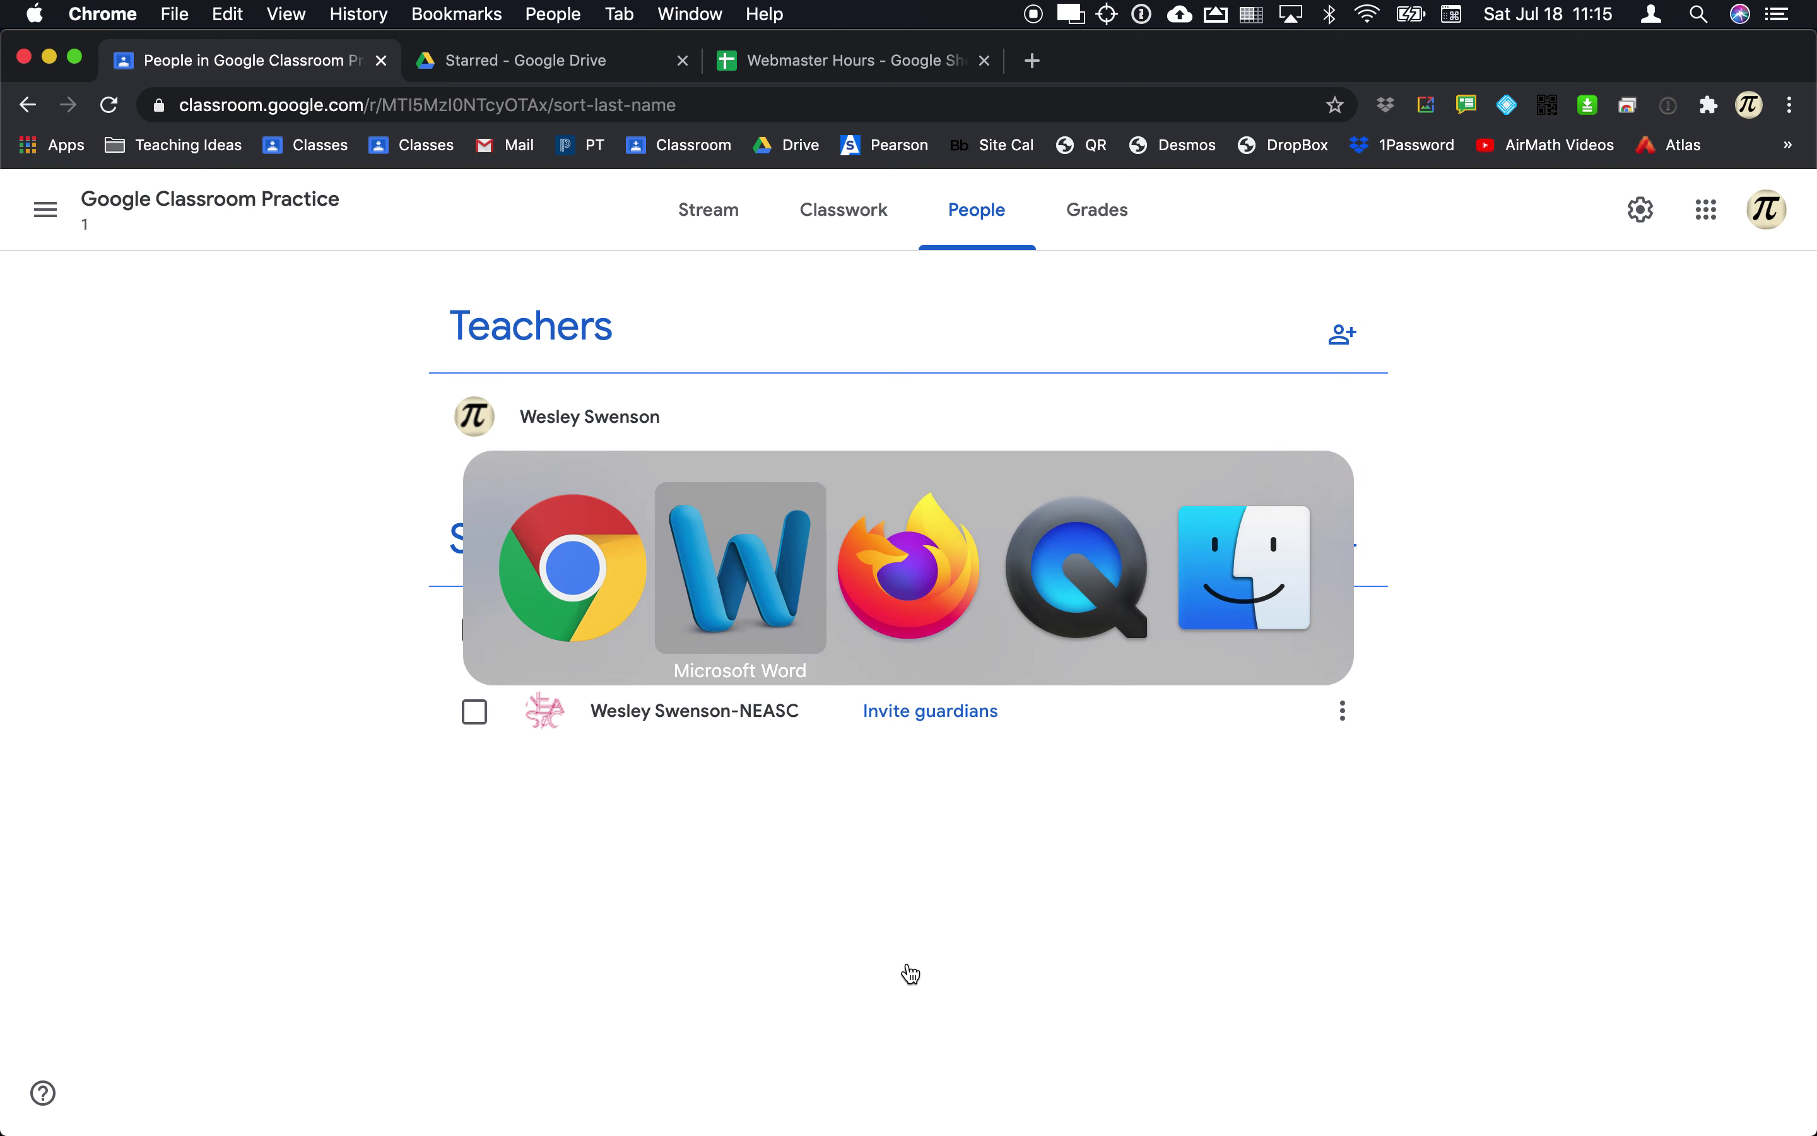